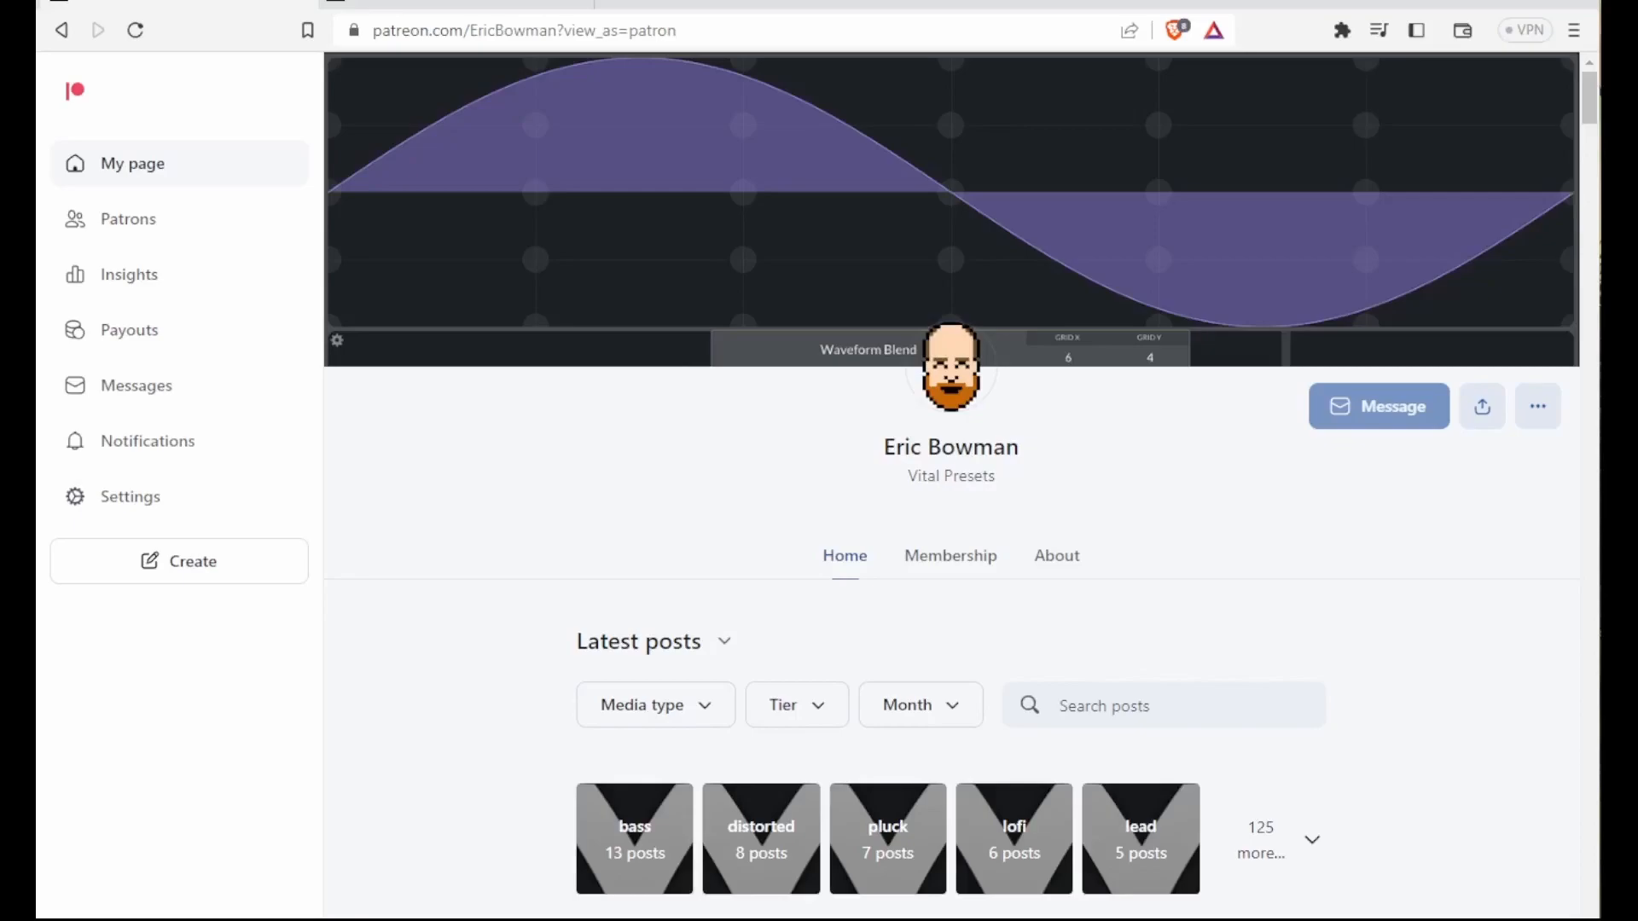
# Expand the full list of post tags on the Patreon page, look through it, and collapse it again
pyautogui.click(1292, 860)
pyautogui.scroll(-10, 1092, 512)
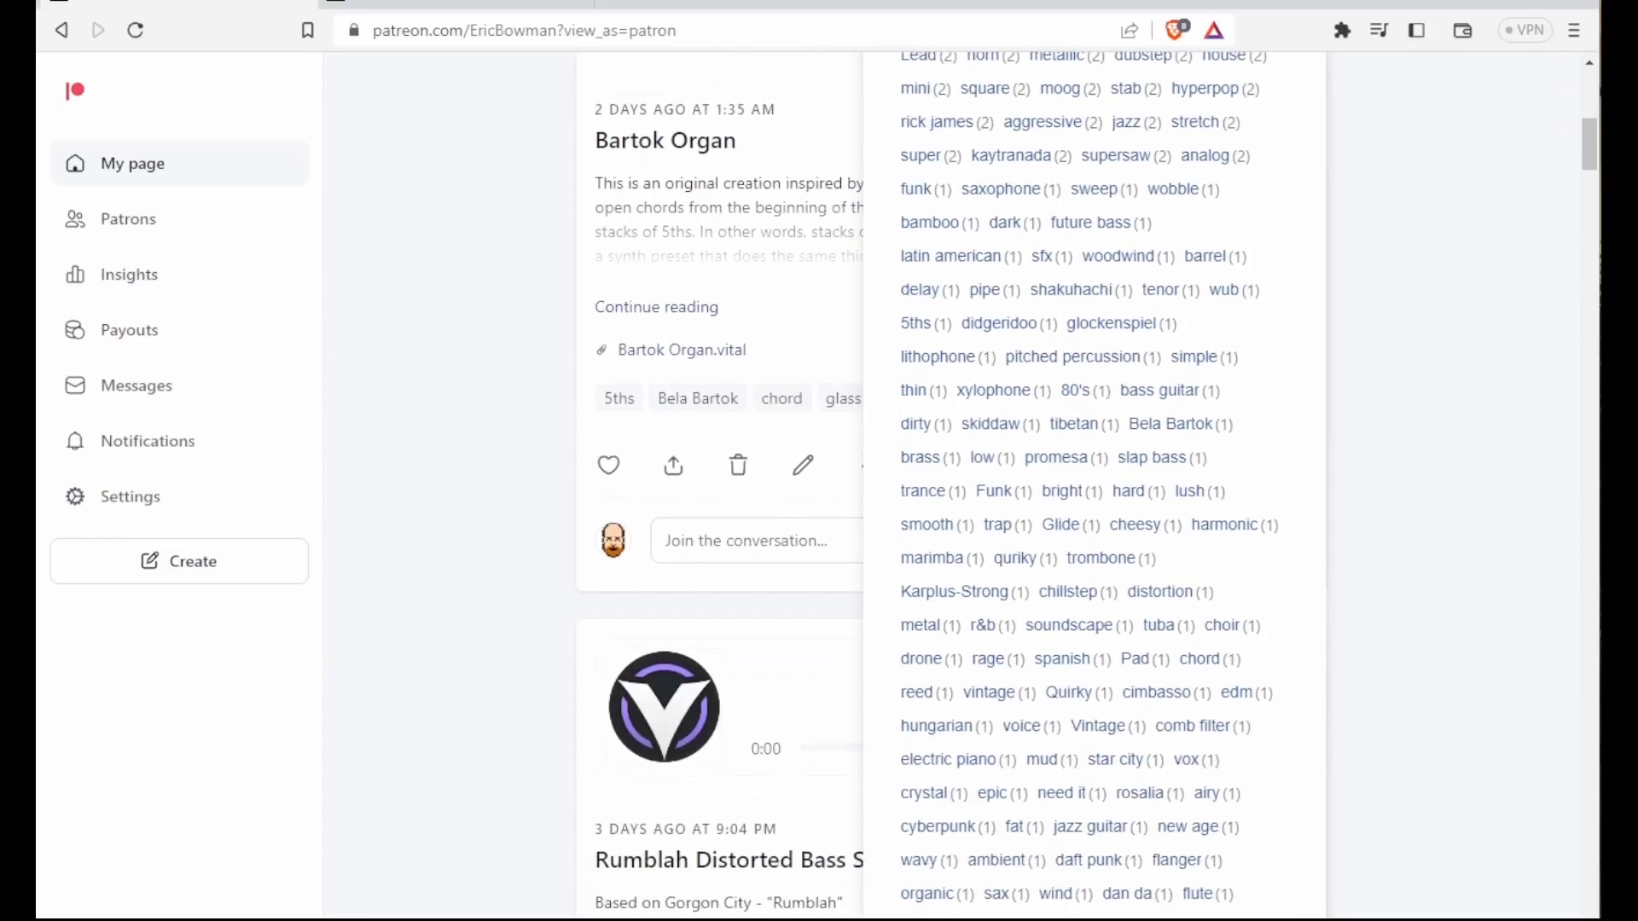
pyautogui.scroll(10, 1488, 888)
pyautogui.click(1315, 503)
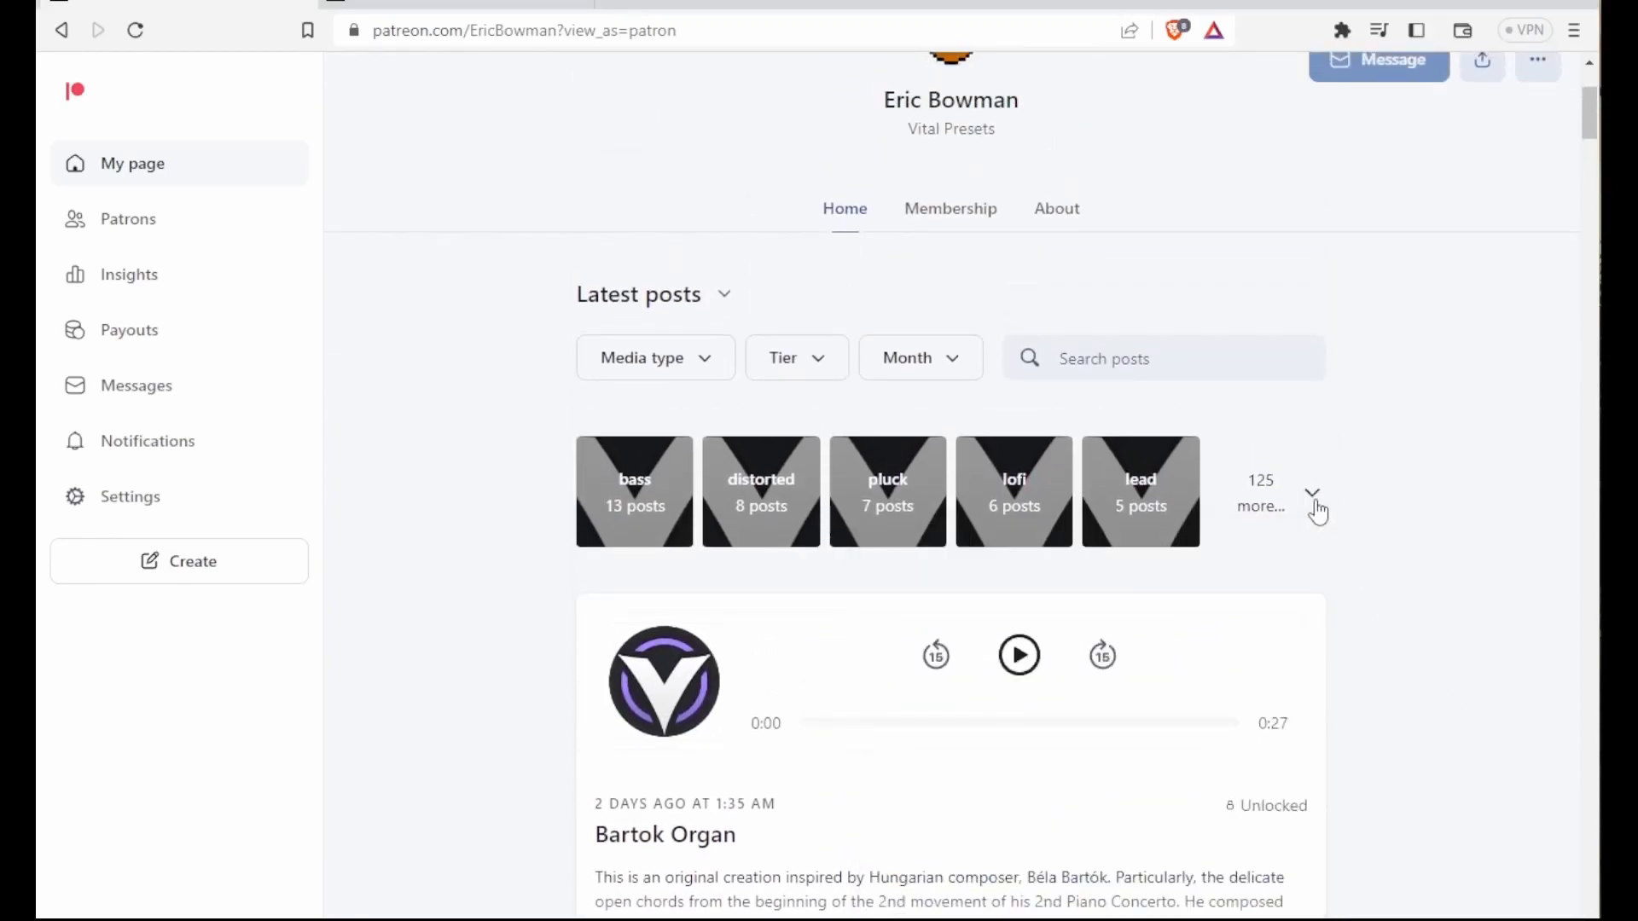
pyautogui.moveTo(1595, 117); pyautogui.dragTo(1583, 622)
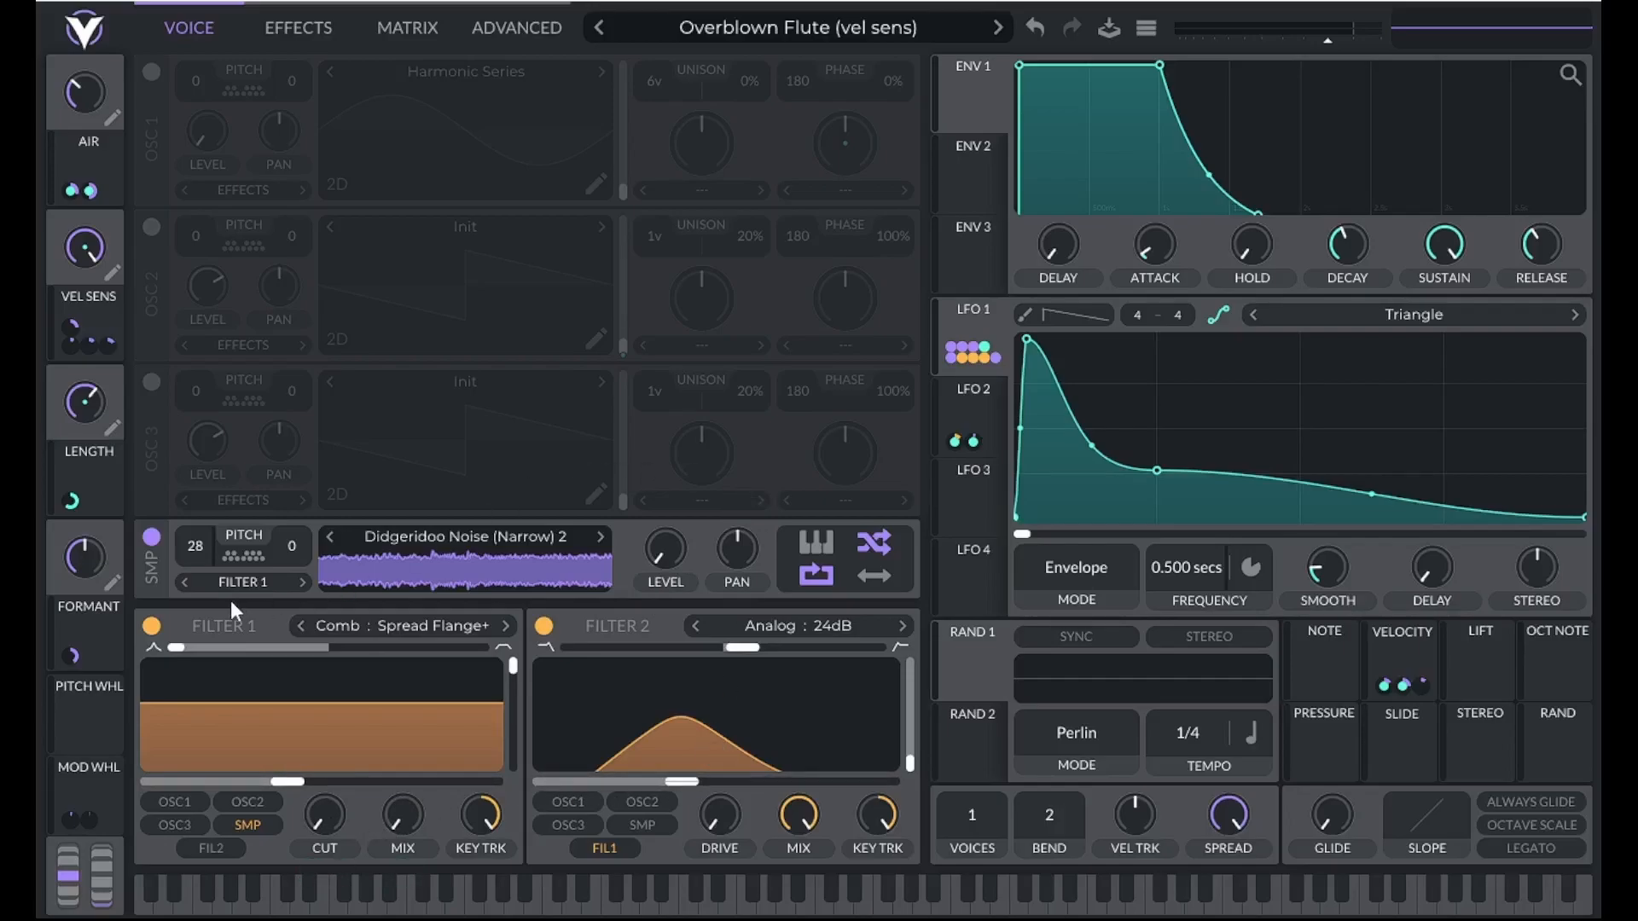
# In Vital, switch Filter 1 and Filter 2 off to hear the raw didgeridoo sample, and turn both back on
pyautogui.click(152, 626)
pyautogui.click(545, 630)
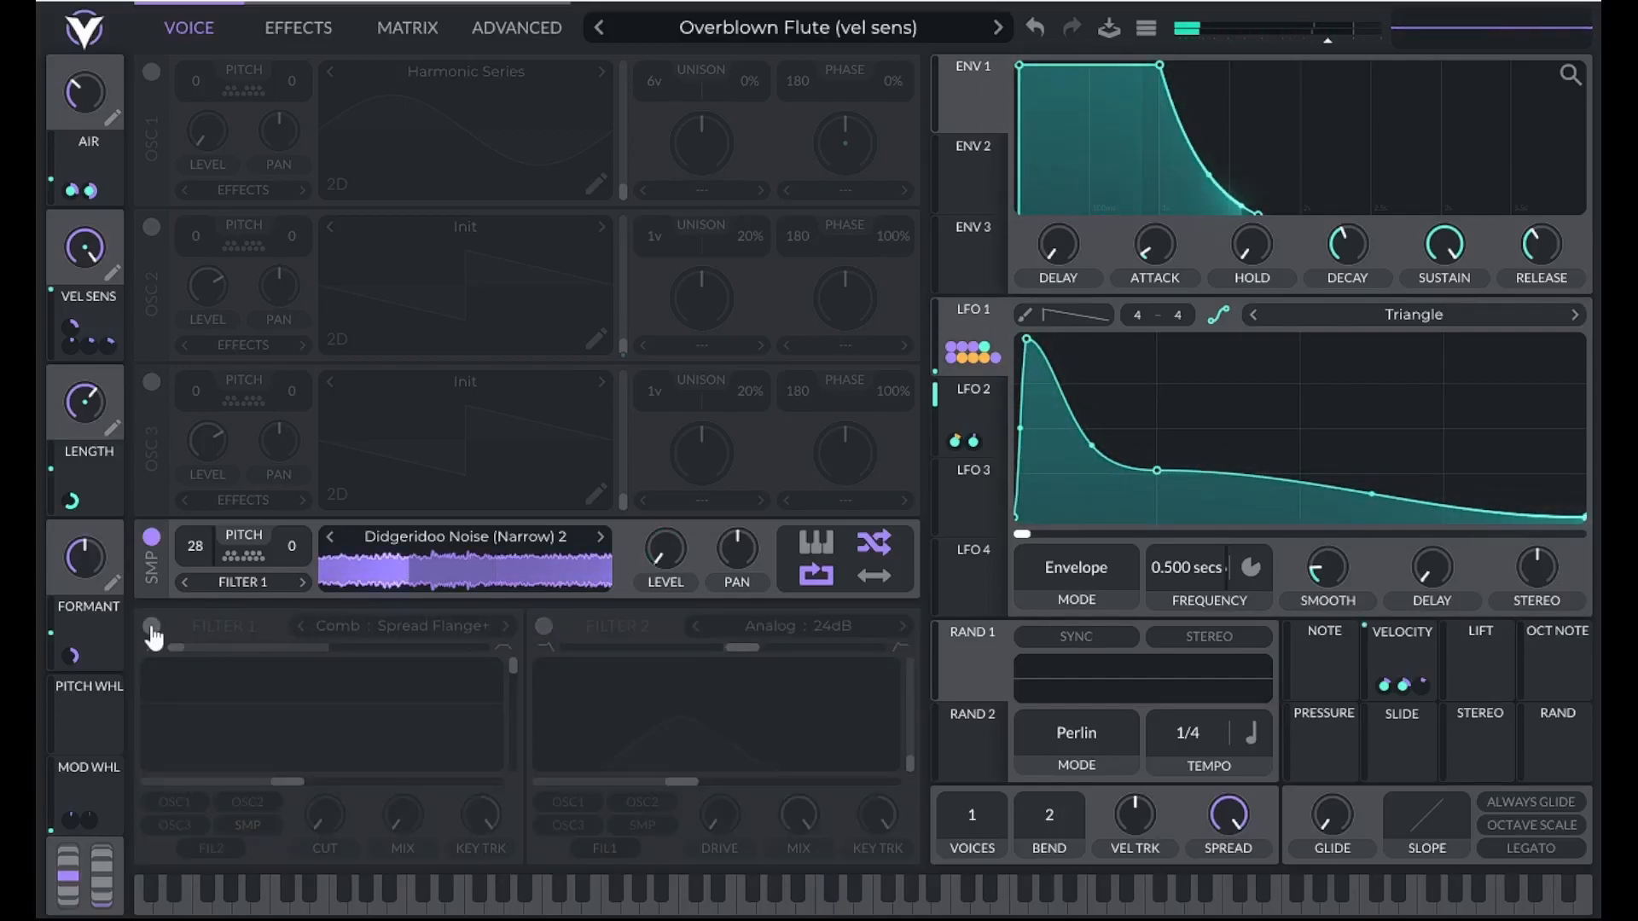
pyautogui.click(152, 629)
pyautogui.click(545, 629)
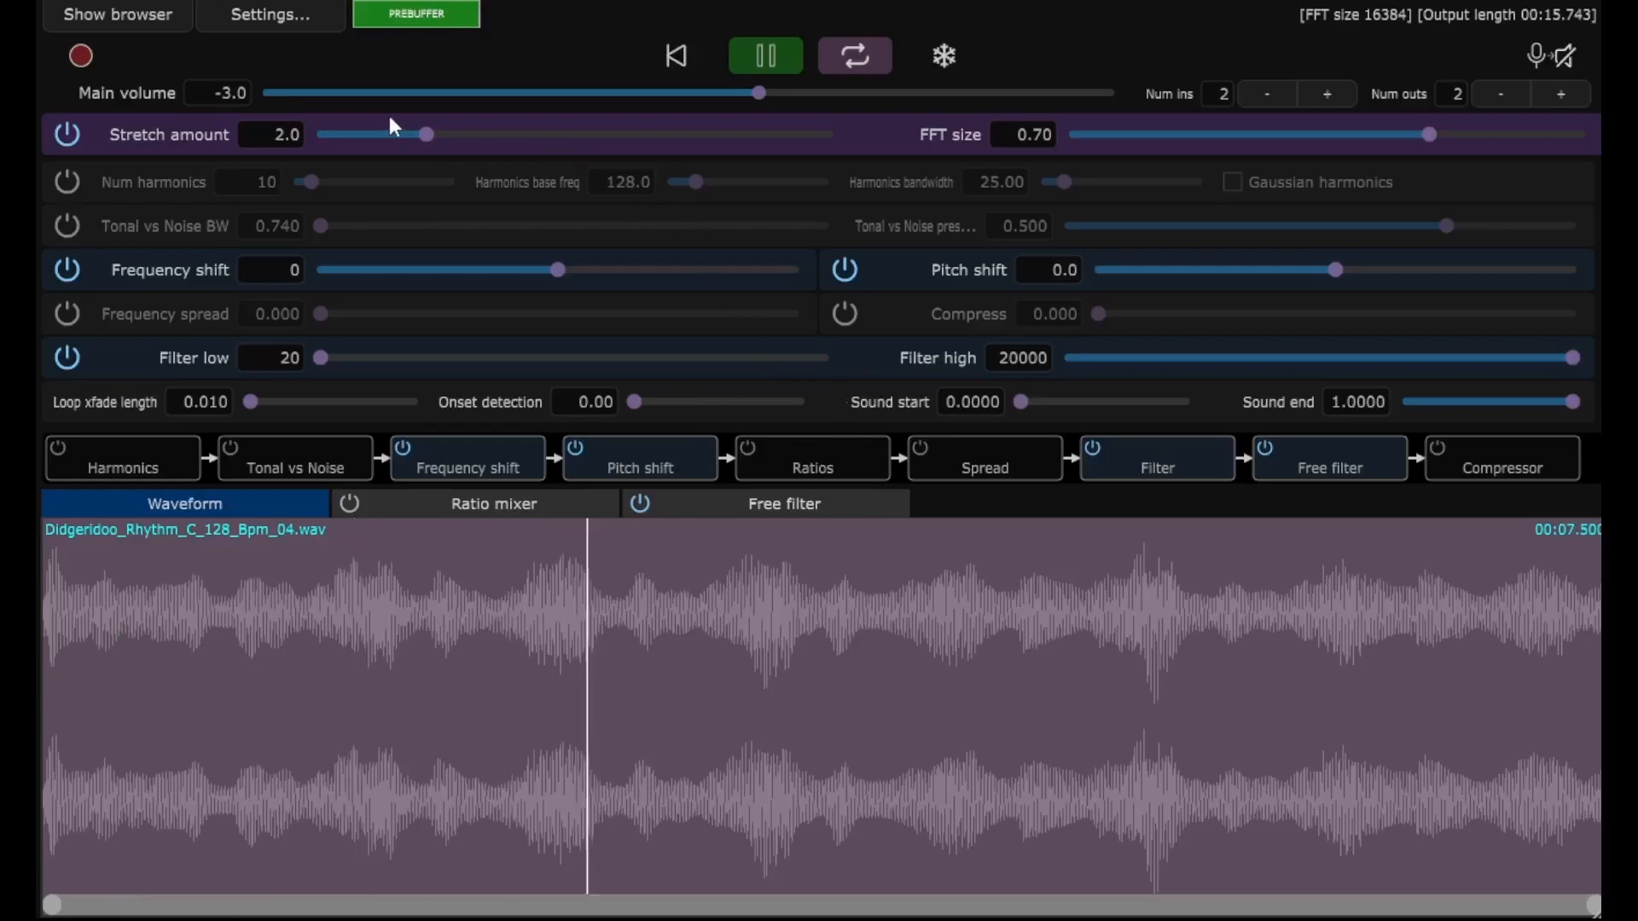
# In PaulXStretch, set the didgeridoo recording's stretch amount to 1024.0 and its FFT size to 1.00
pyautogui.moveTo(421, 134); pyautogui.dragTo(878, 148)
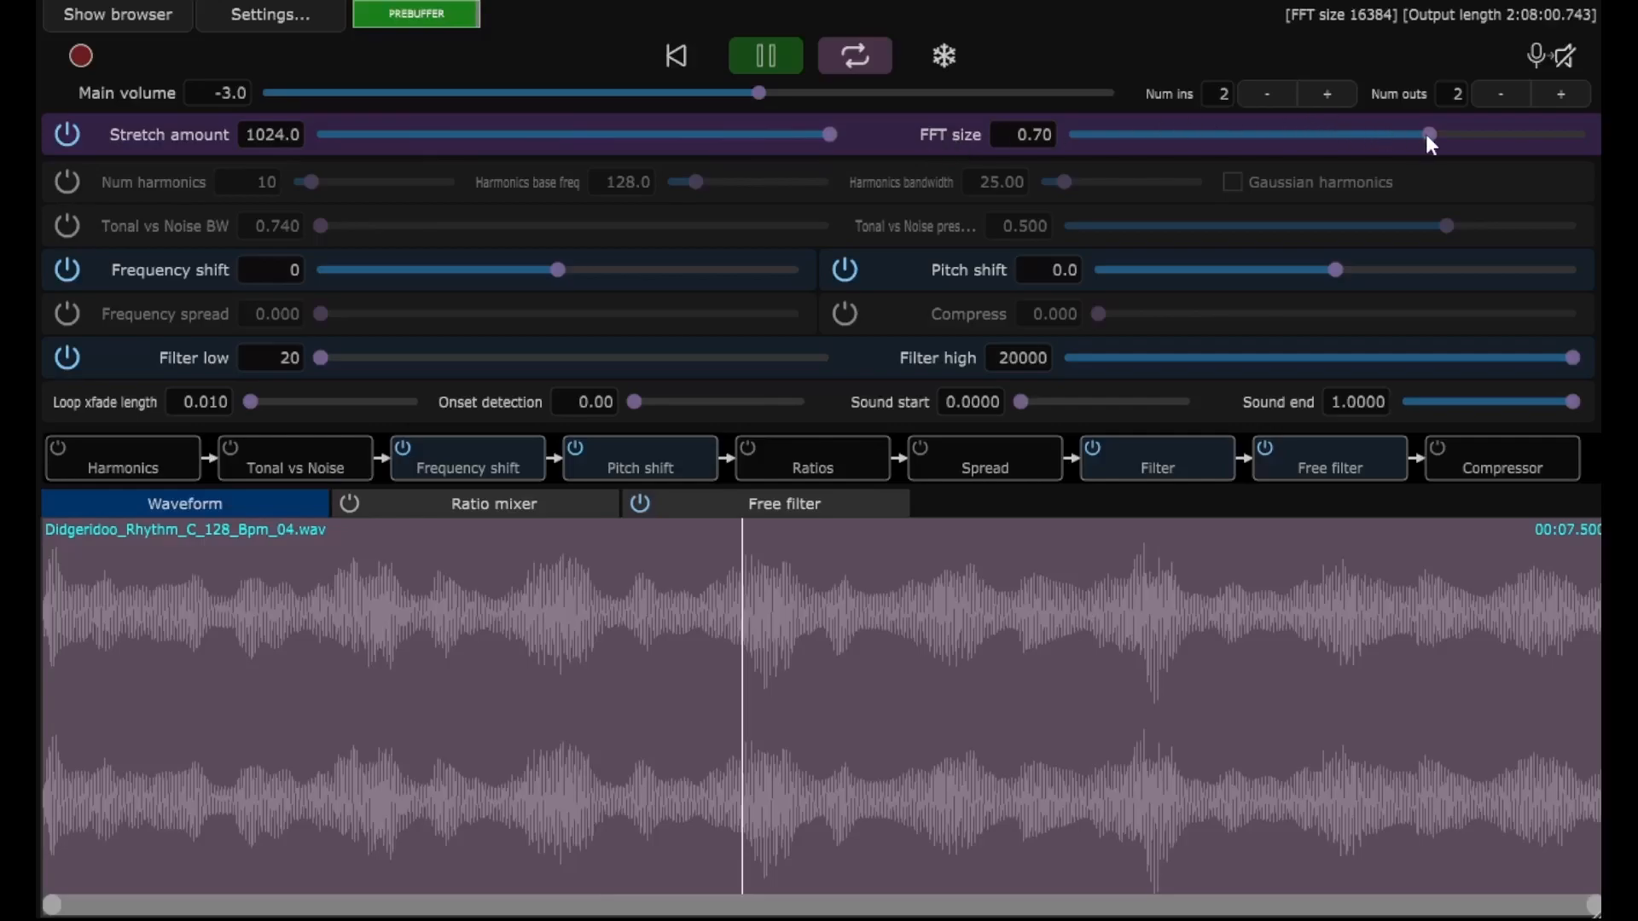
pyautogui.moveTo(1430, 137); pyautogui.dragTo(1587, 136)
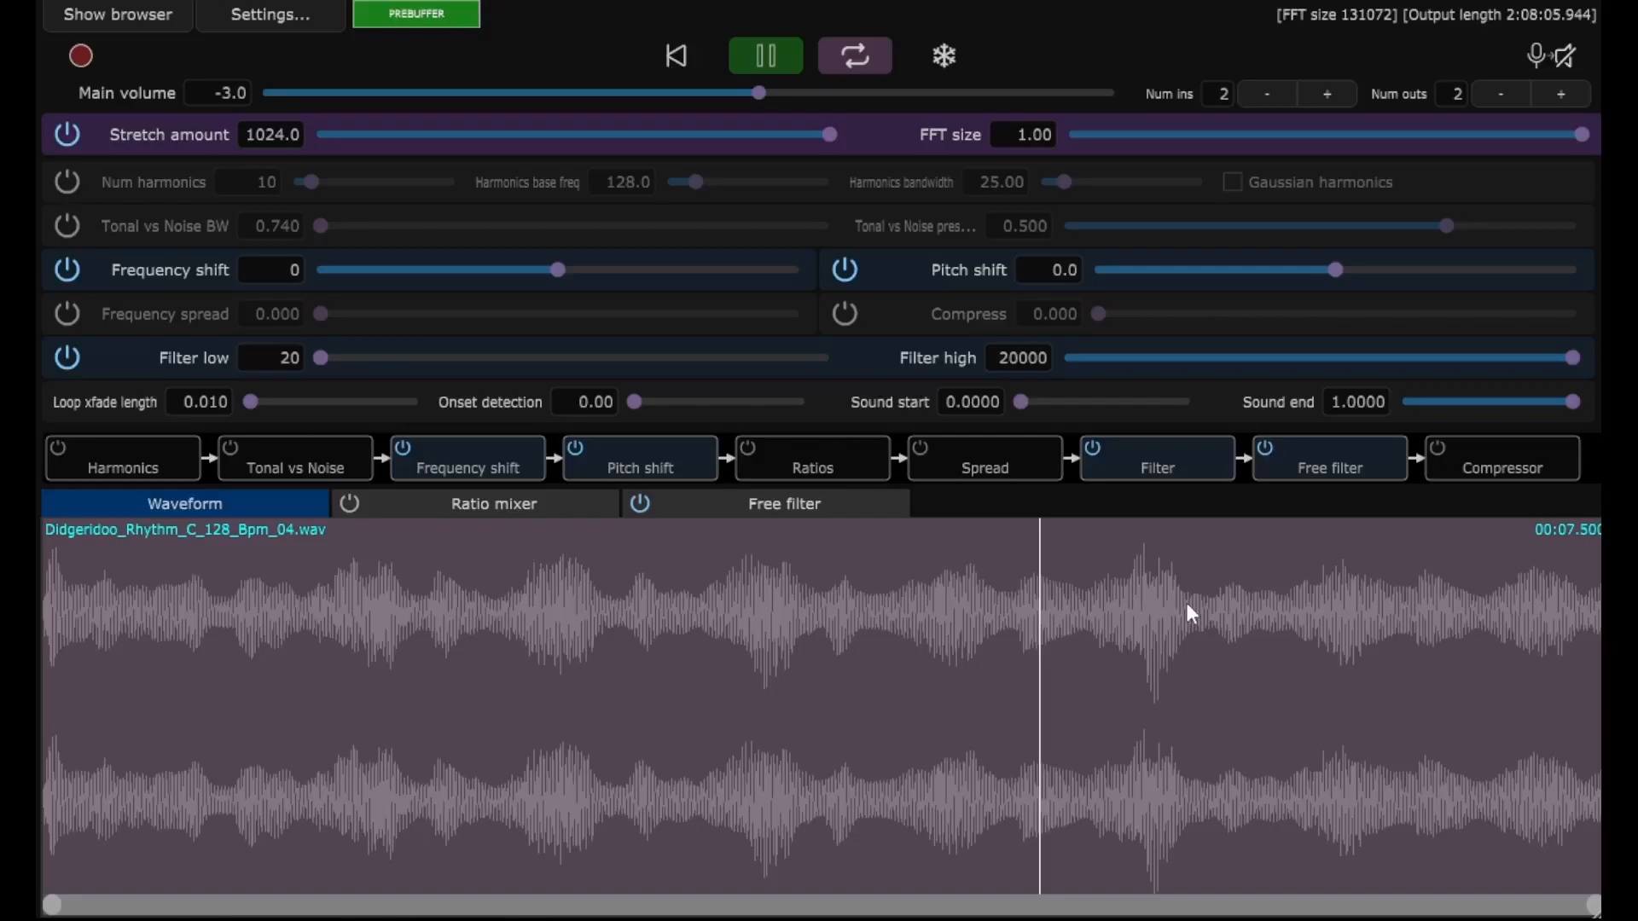
# Enable the Tonal vs Noise module, set its bandwidth to 1.000, and lower its preserve amount well below zero
pyautogui.click(70, 235)
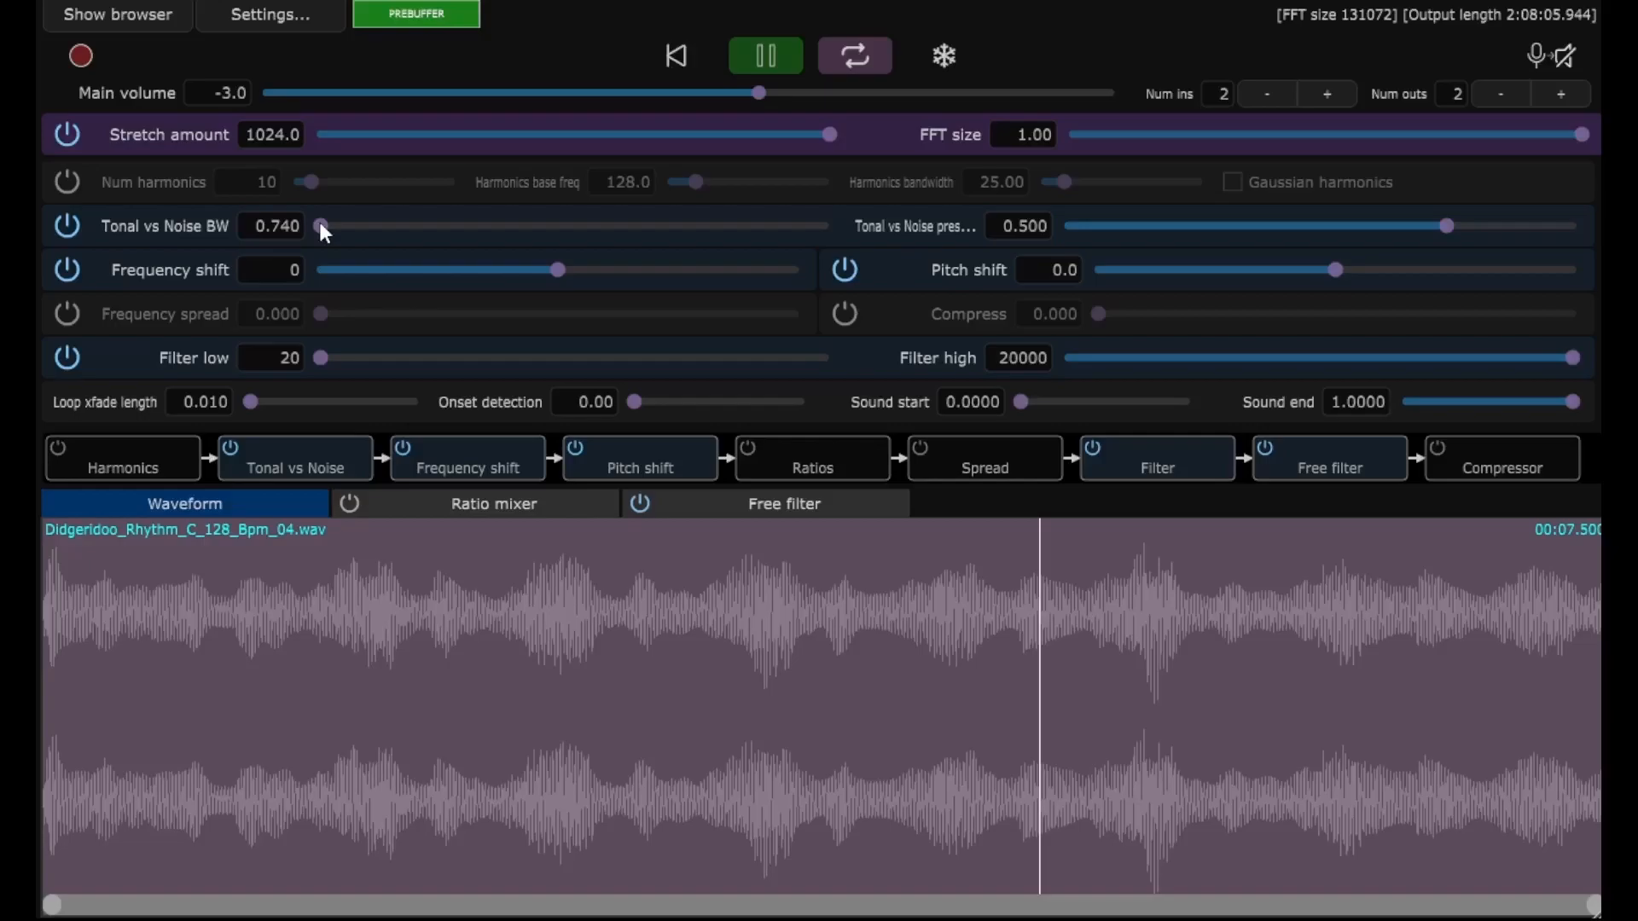
pyautogui.moveTo(323, 227); pyautogui.dragTo(870, 240)
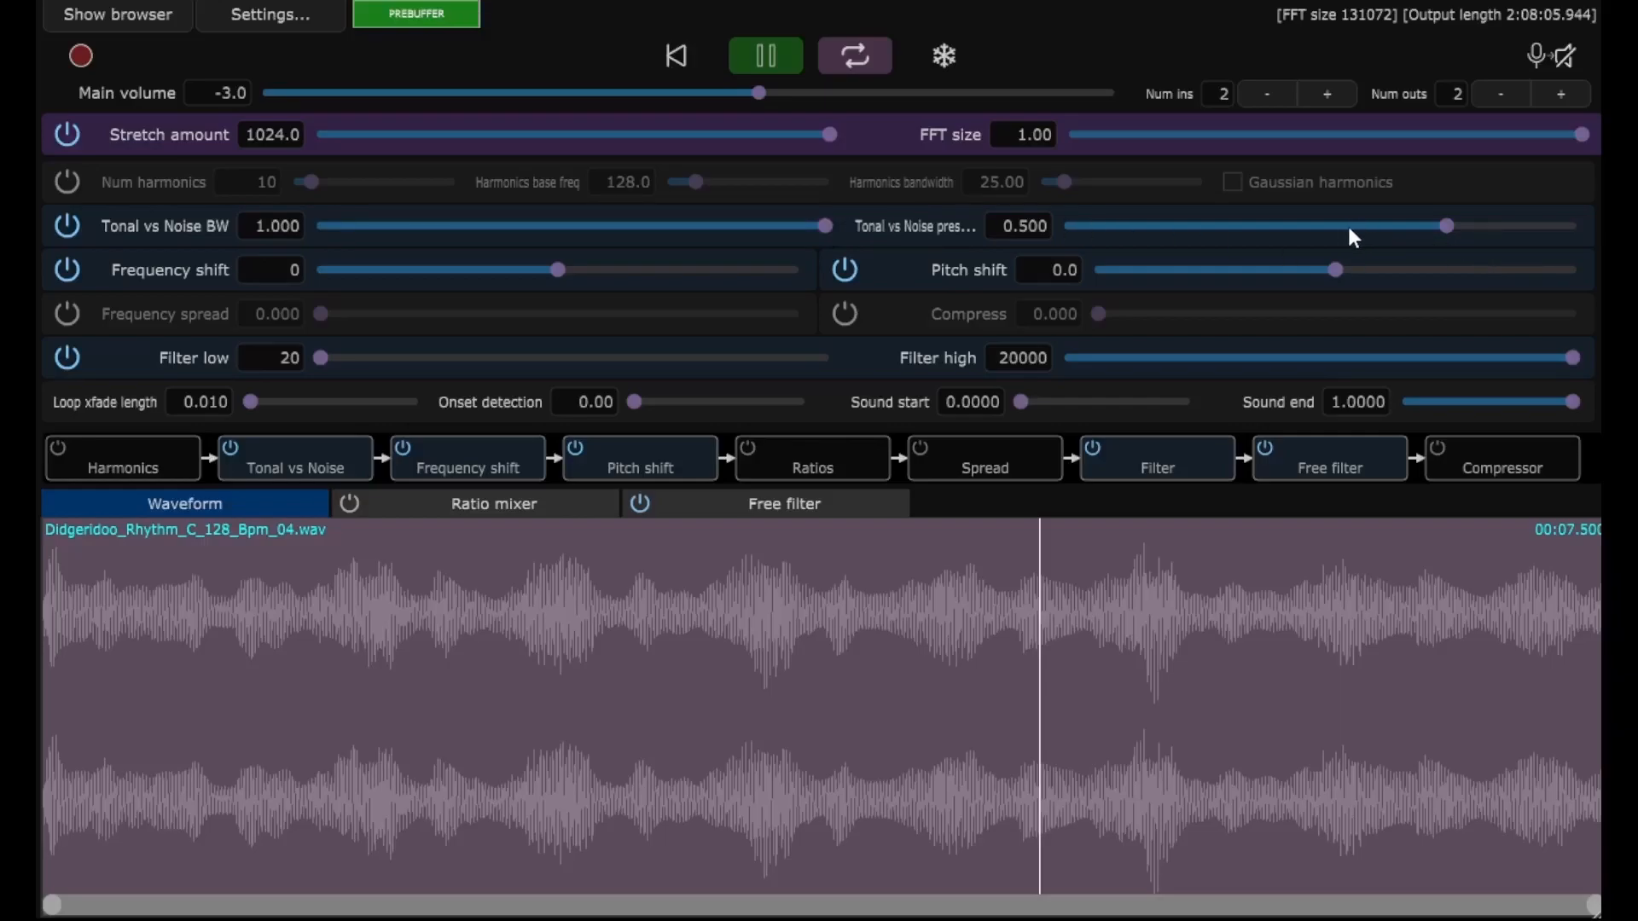
pyautogui.moveTo(1446, 224); pyautogui.dragTo(1394, 233)
pyautogui.moveTo(1394, 228); pyautogui.dragTo(1312, 226)
pyautogui.moveTo(1311, 230); pyautogui.dragTo(1302, 232)
pyautogui.moveTo(1304, 231); pyautogui.dragTo(1215, 228)
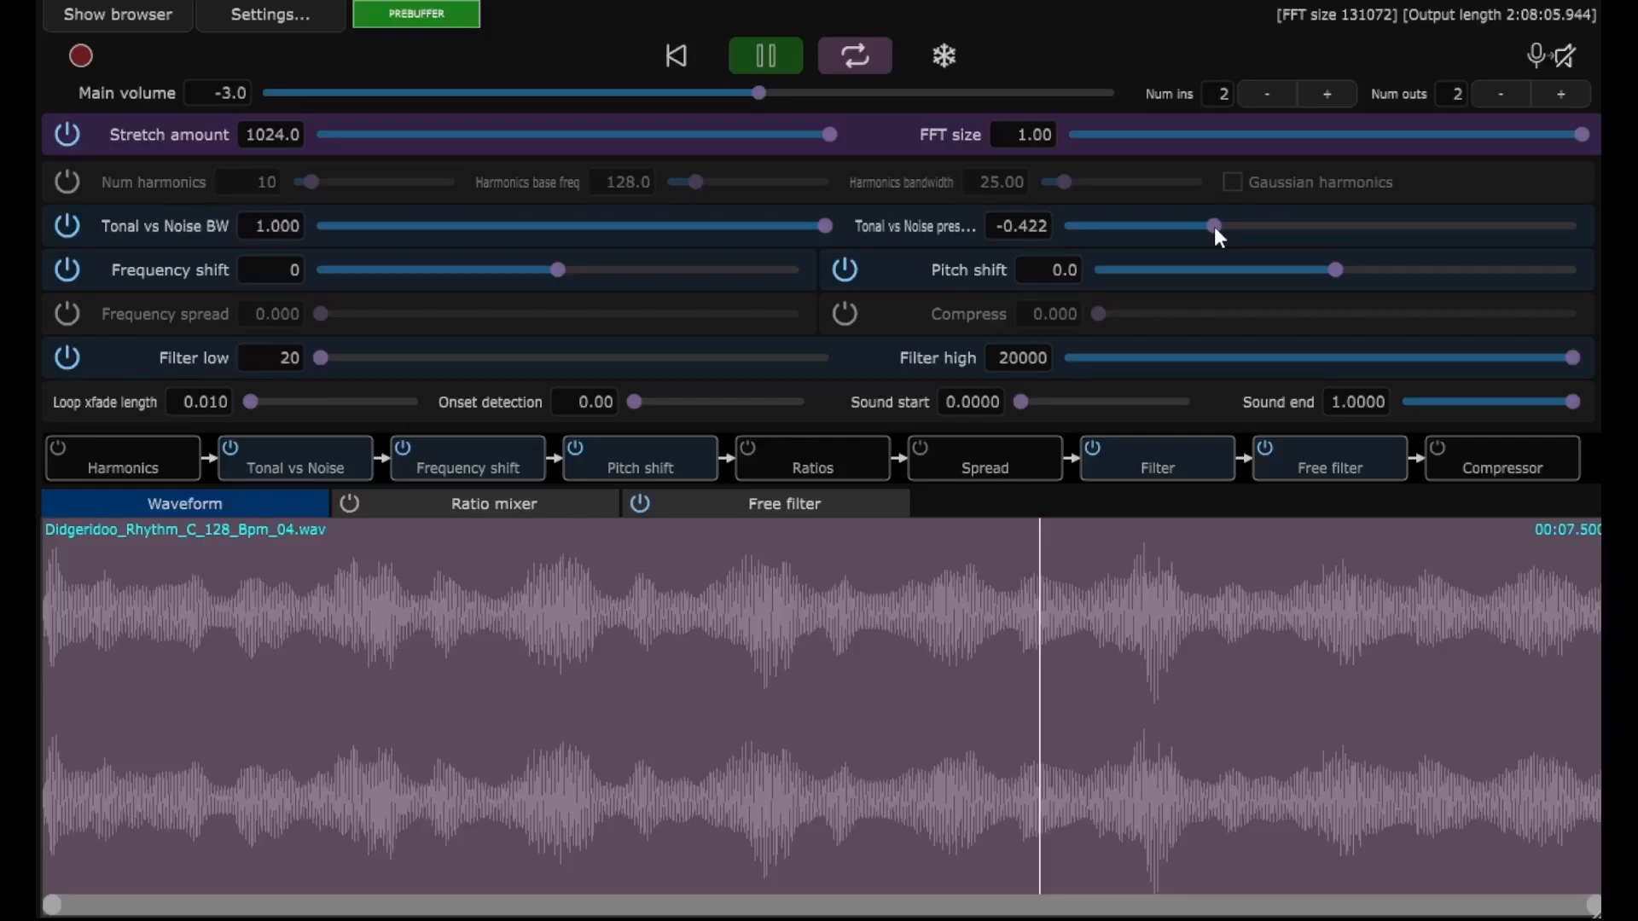
pyautogui.moveTo(1215, 227); pyautogui.dragTo(1195, 231)
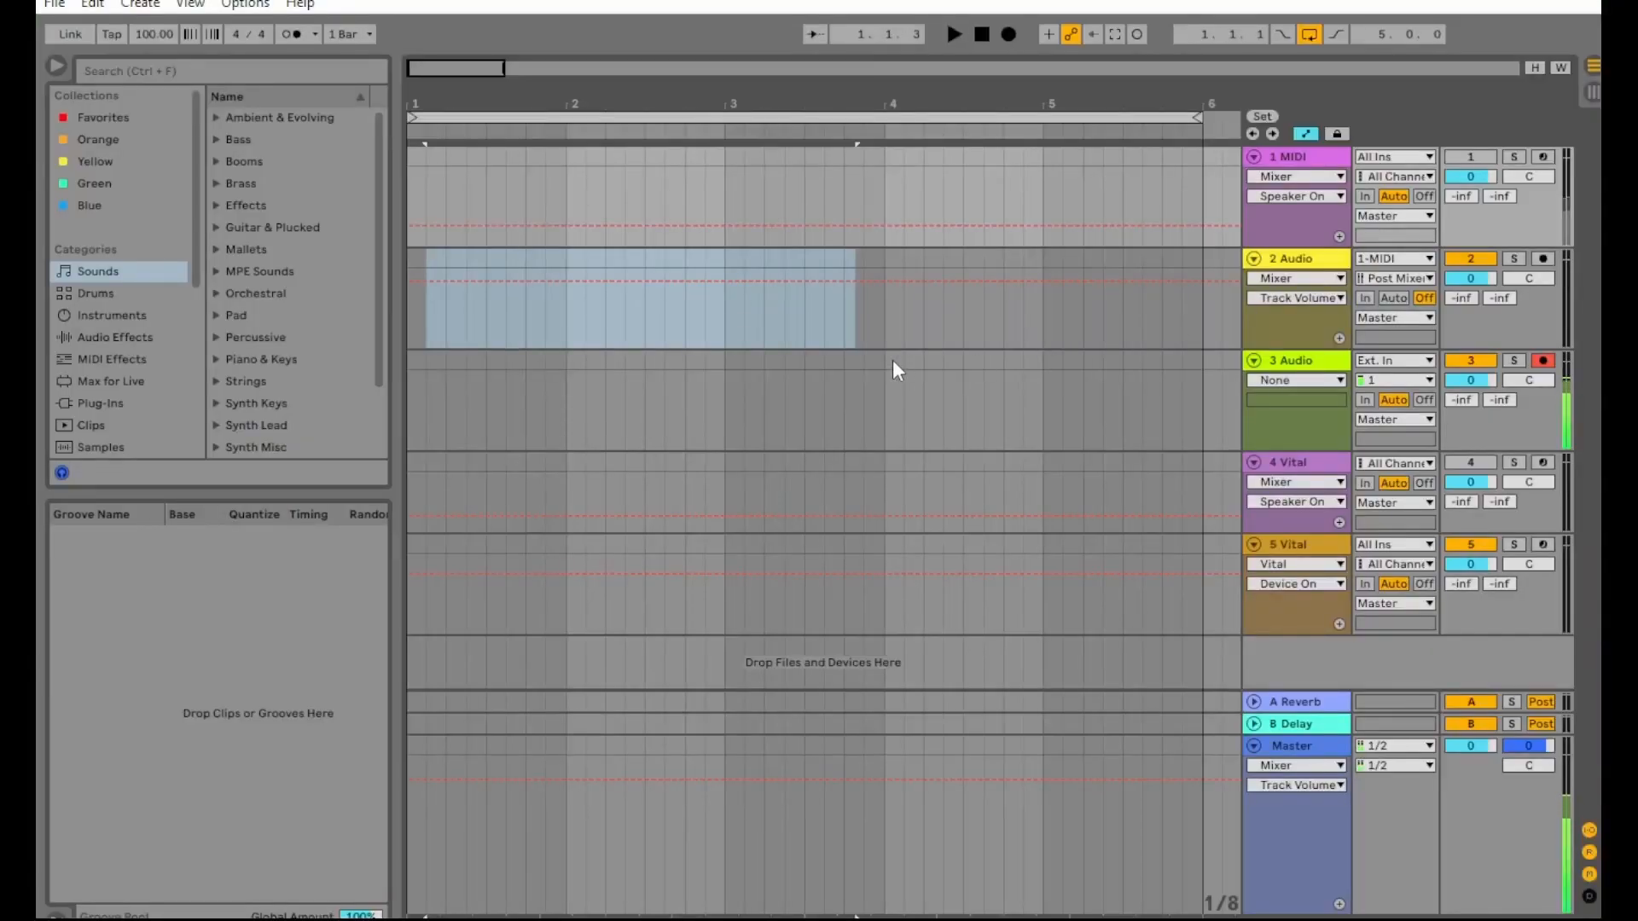
# In Ableton Live, record the 1 MIDI track's output onto the armed 2 Audio track for about two bars, and rearm 3 Audio
pyautogui.moveTo(842, 345)
pyautogui.click(1290, 155)
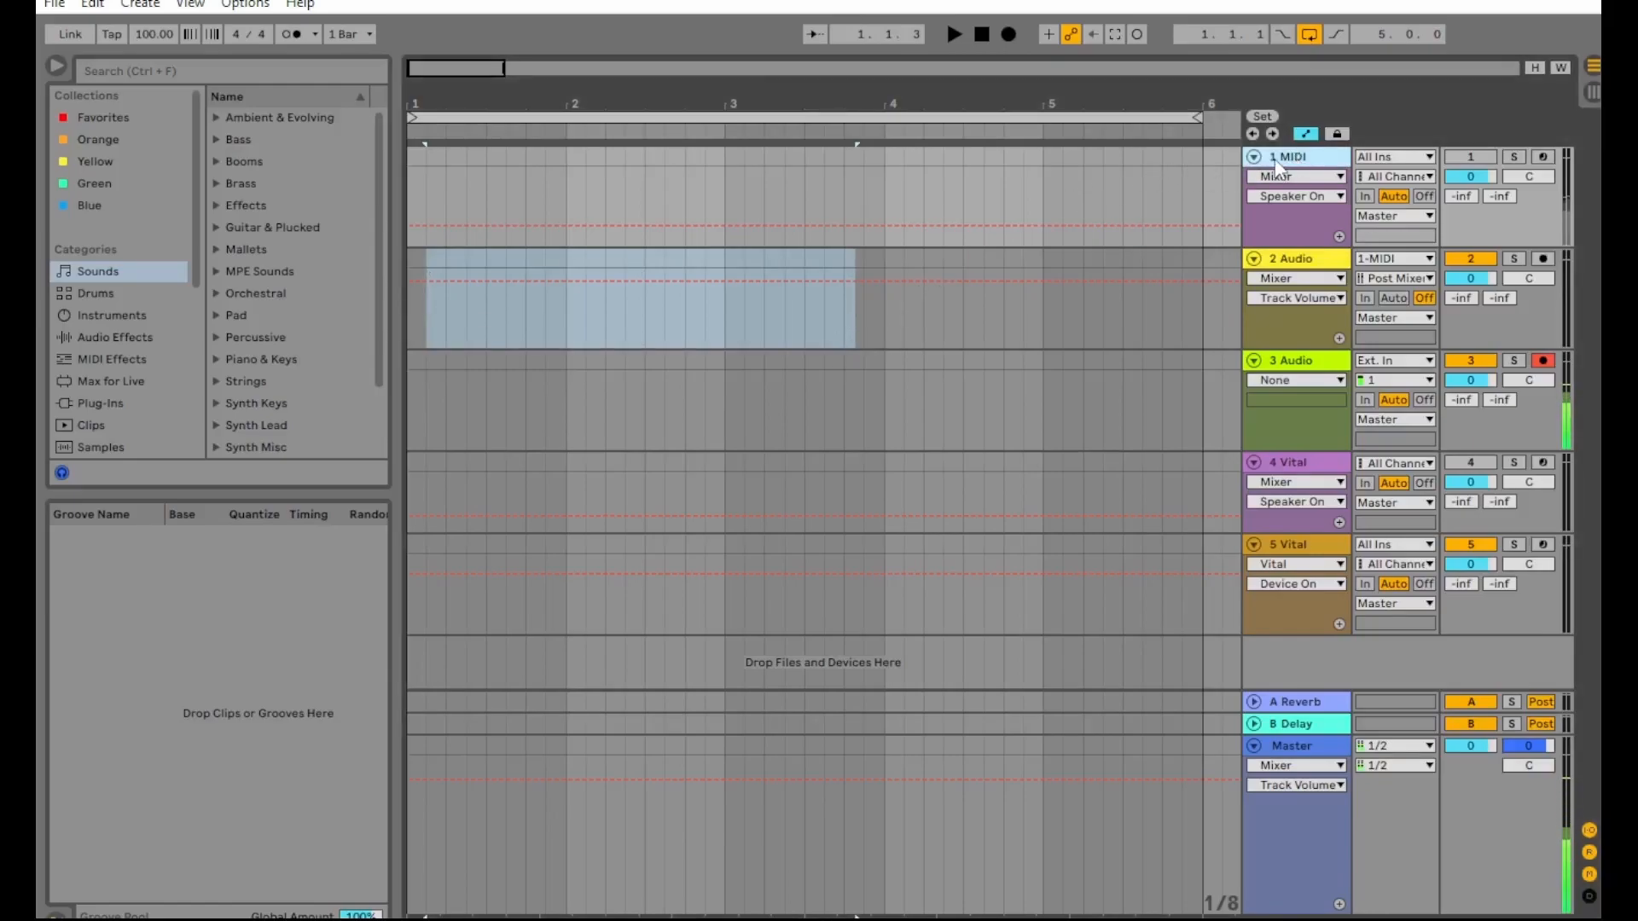
pyautogui.click(1303, 266)
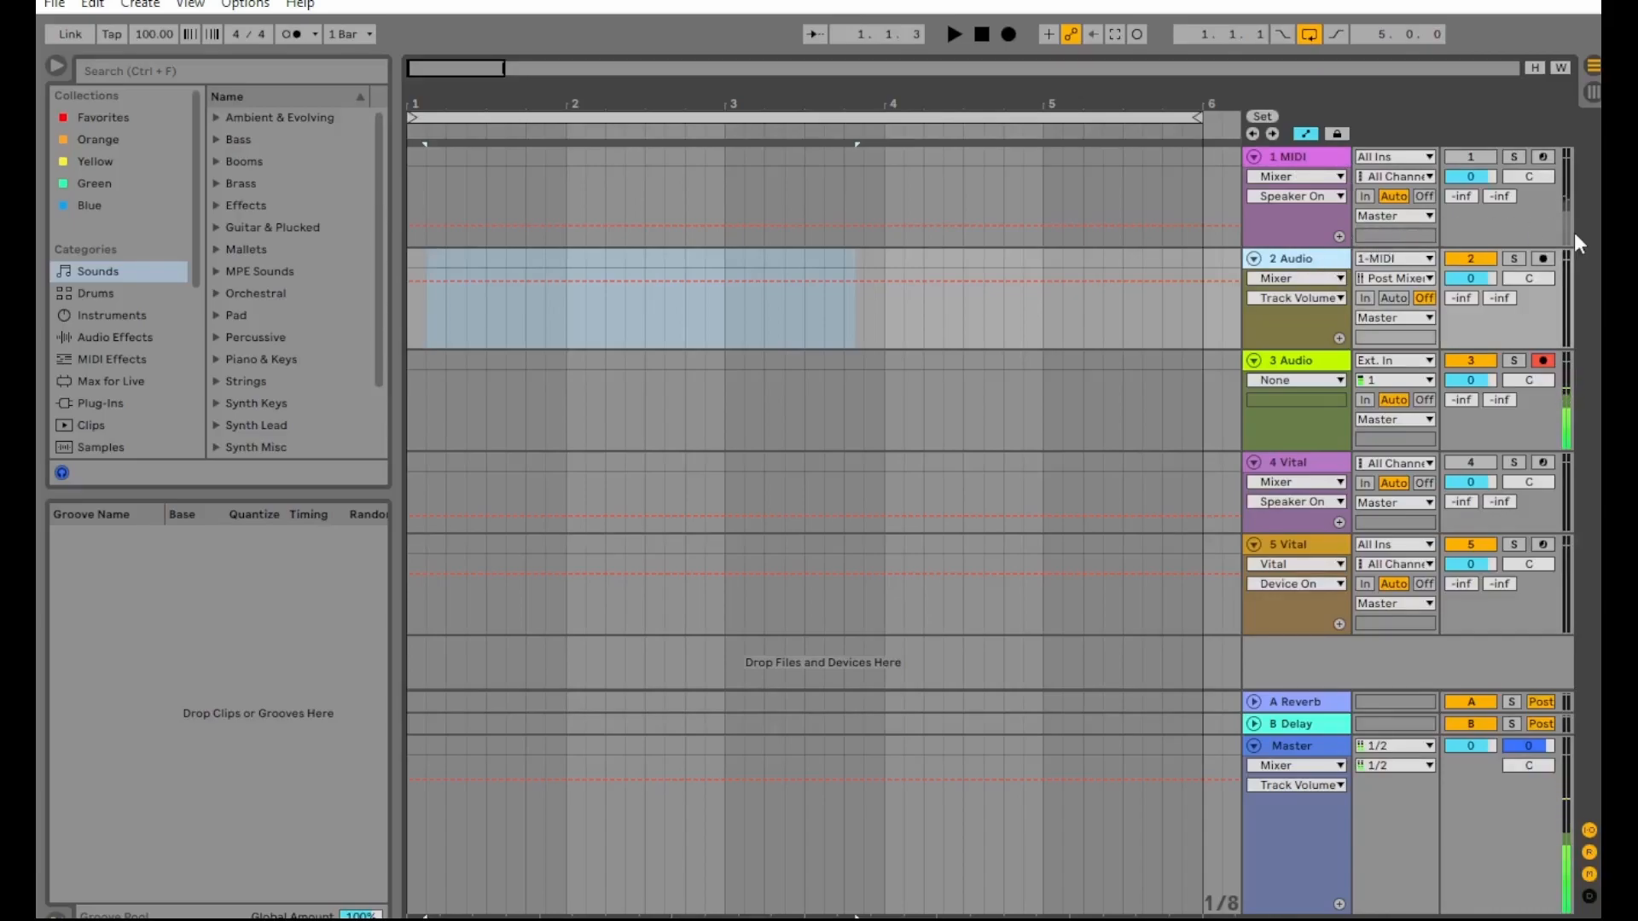
pyautogui.click(1542, 260)
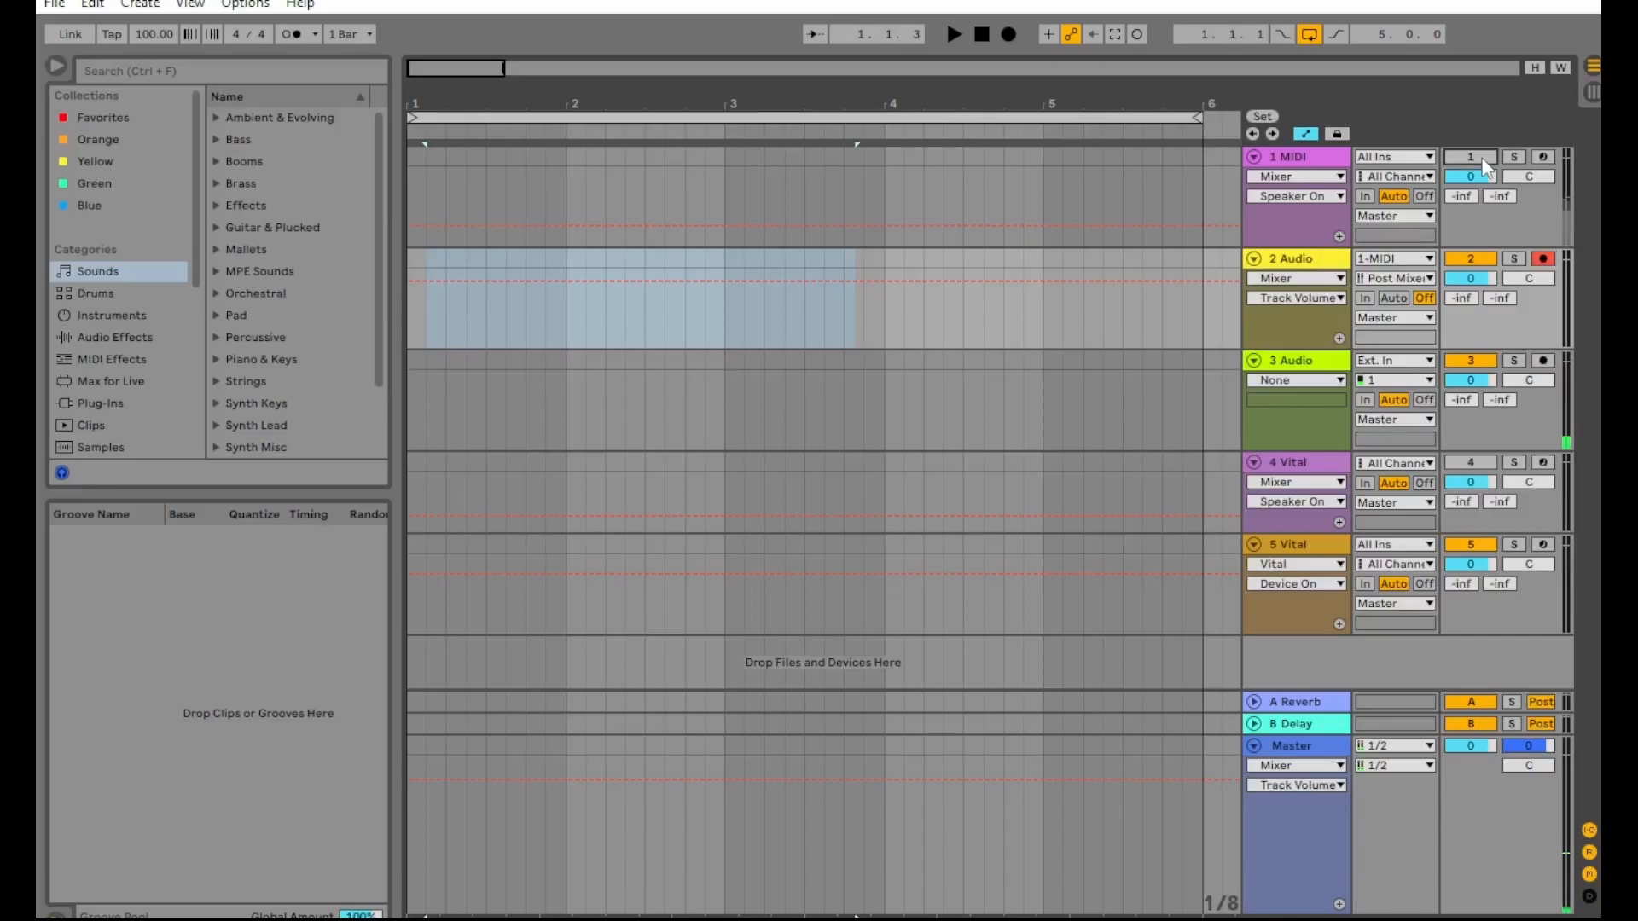
pyautogui.click(1009, 33)
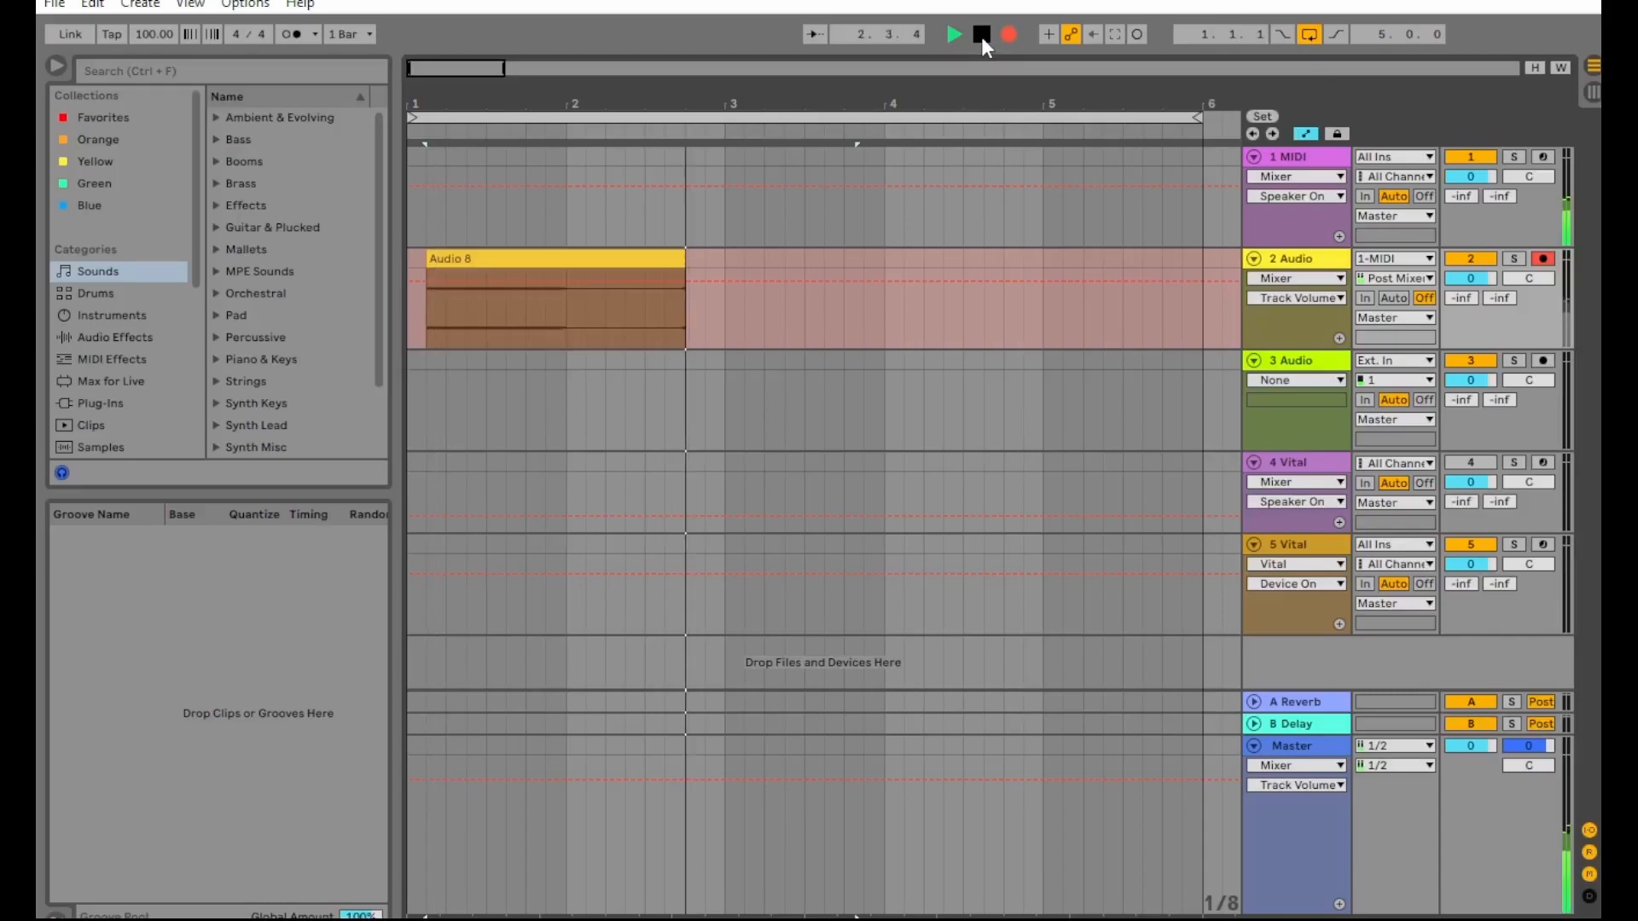
pyautogui.click(982, 34)
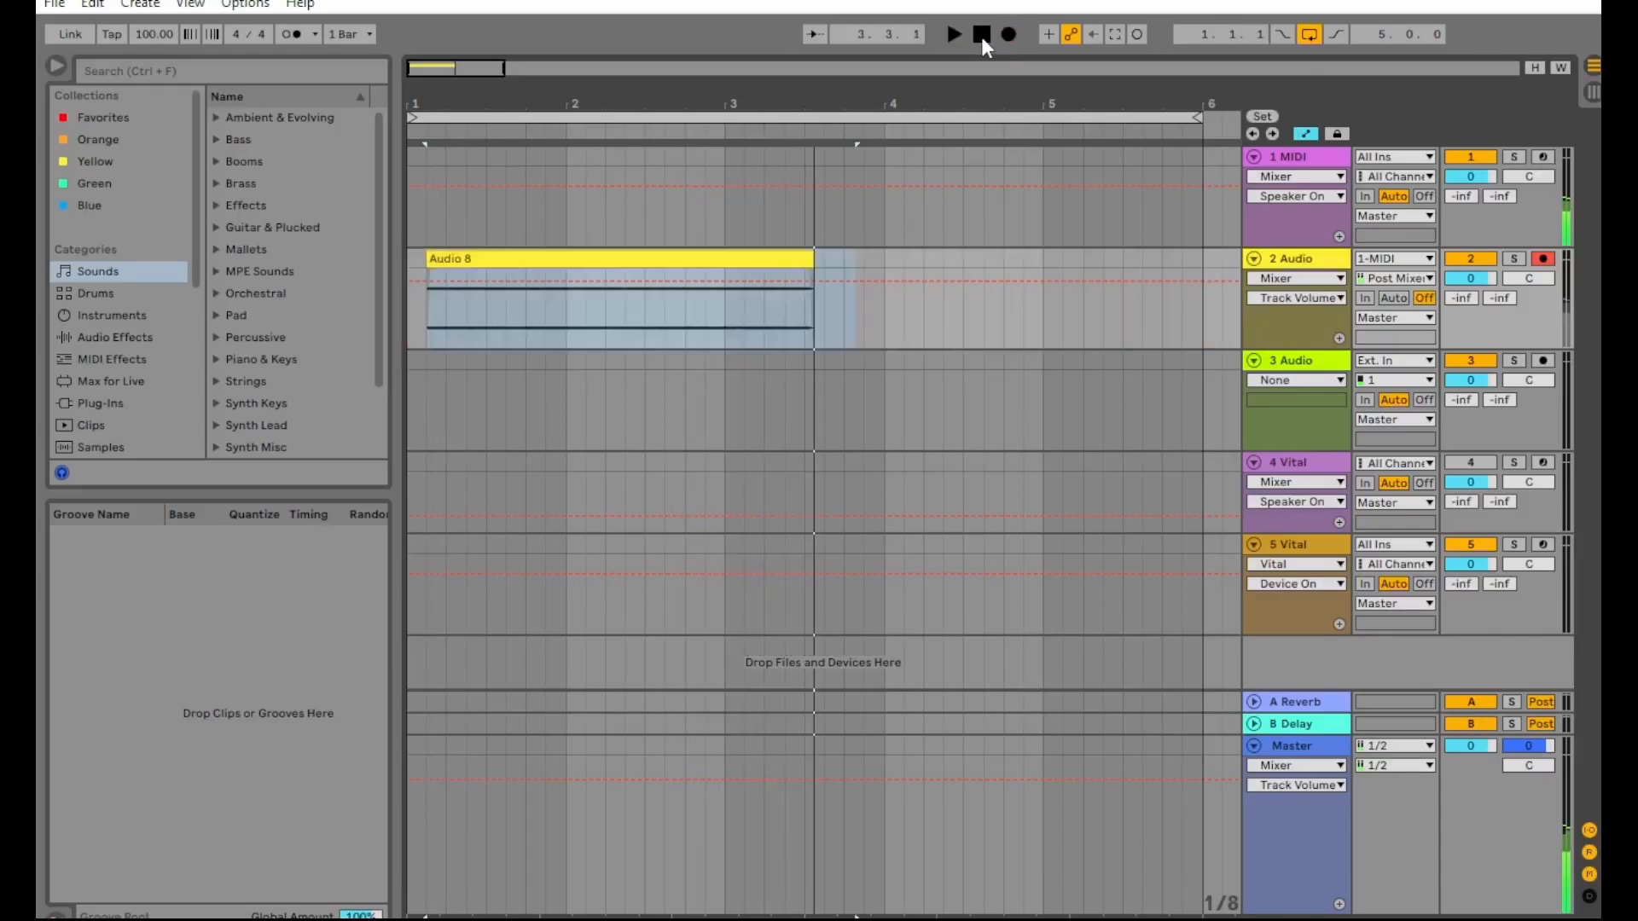
pyautogui.click(1543, 360)
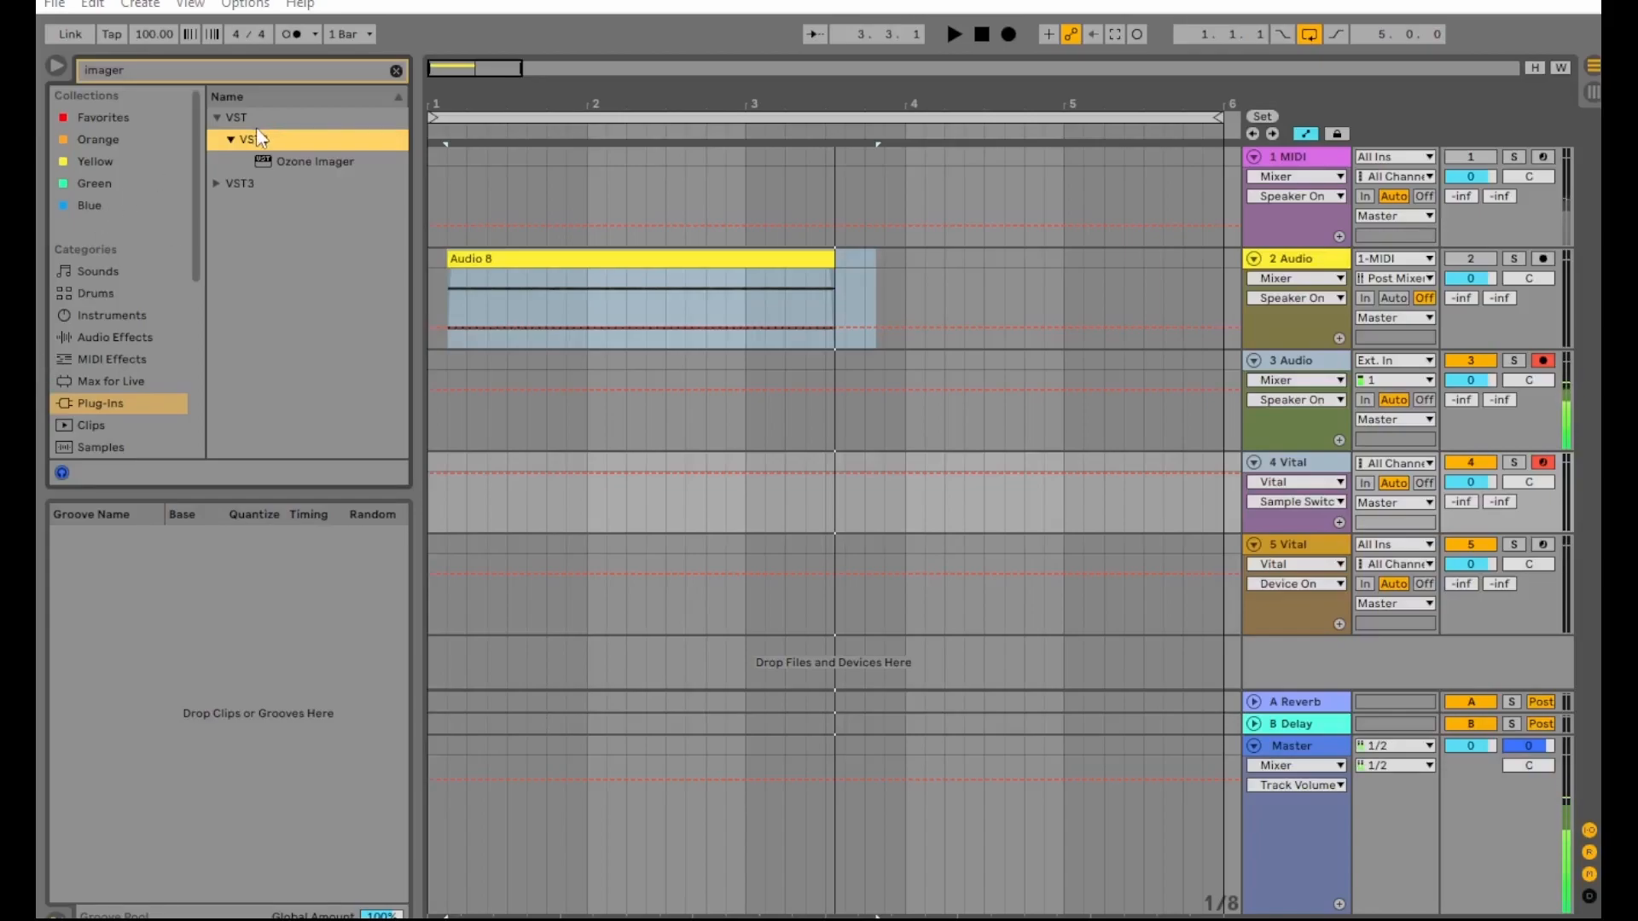
# Add the VST2 Ozone Imager to the 2 Audio track and reduce its stereo width to -75.5
pyautogui.click(295, 161)
pyautogui.click(1195, 320)
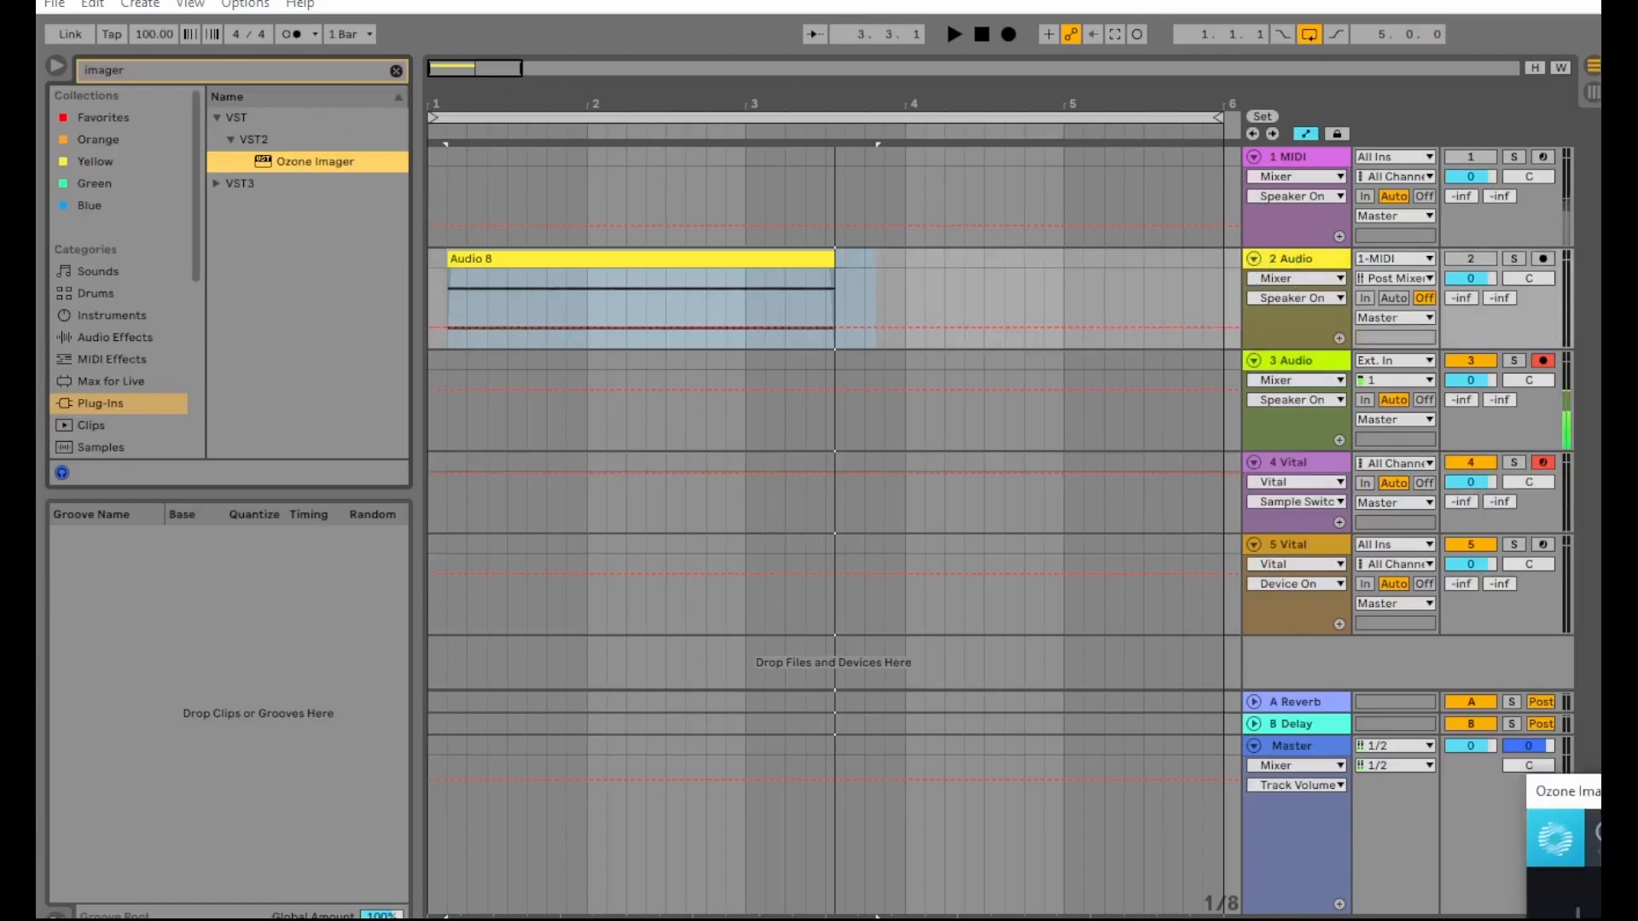
pyautogui.moveTo(1342, 762); pyautogui.dragTo(401, 419)
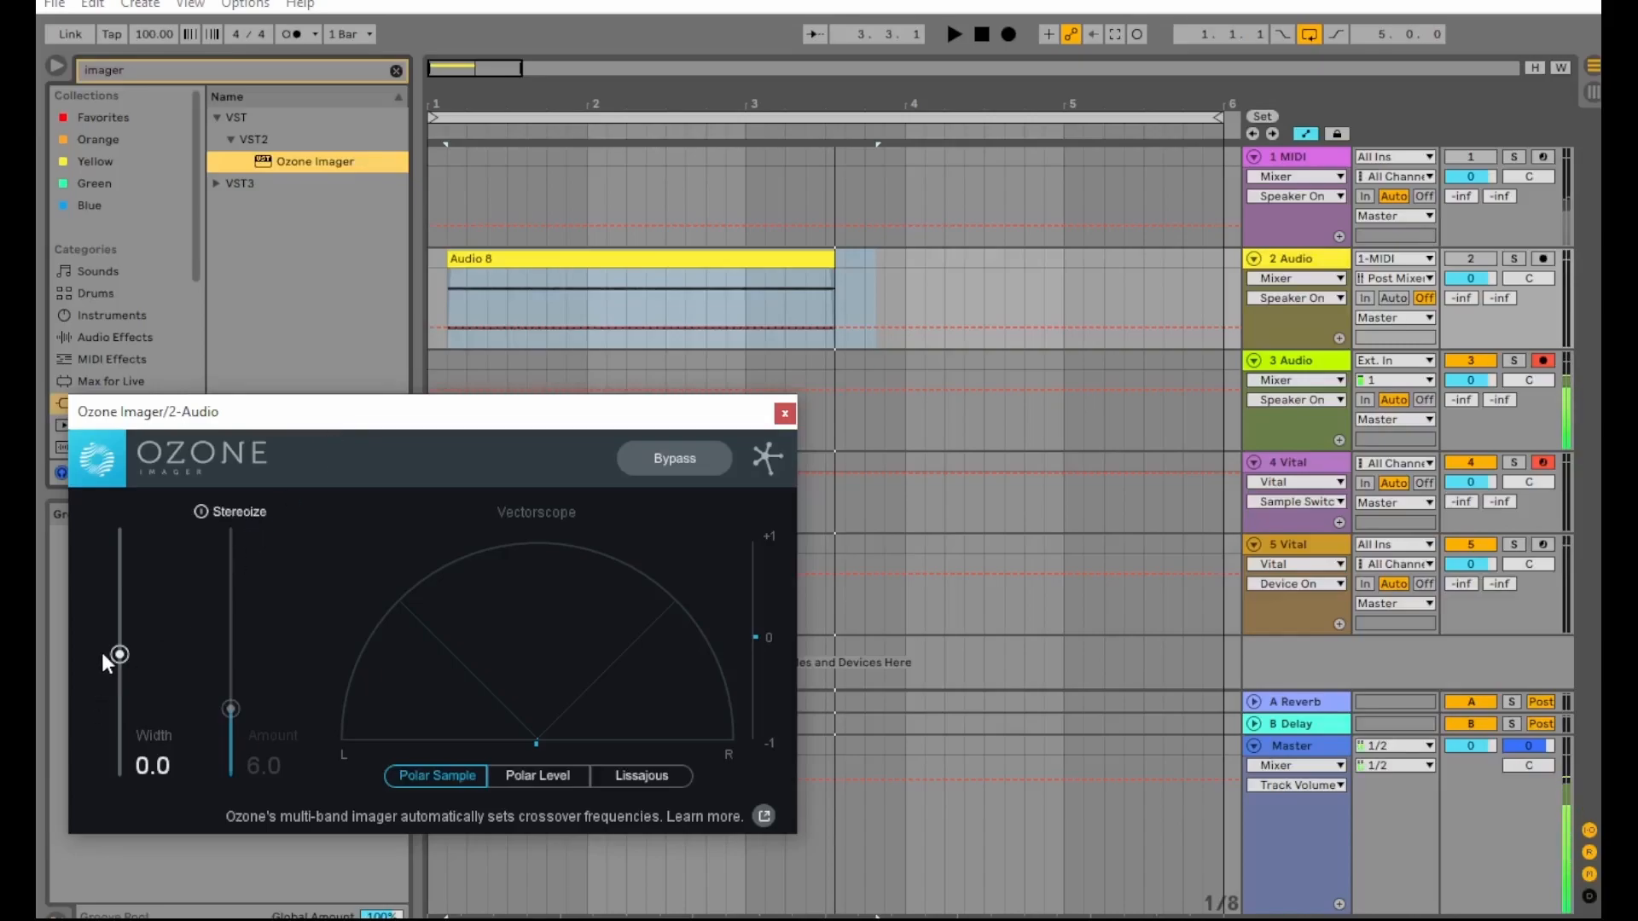
pyautogui.moveTo(105, 642); pyautogui.dragTo(139, 750)
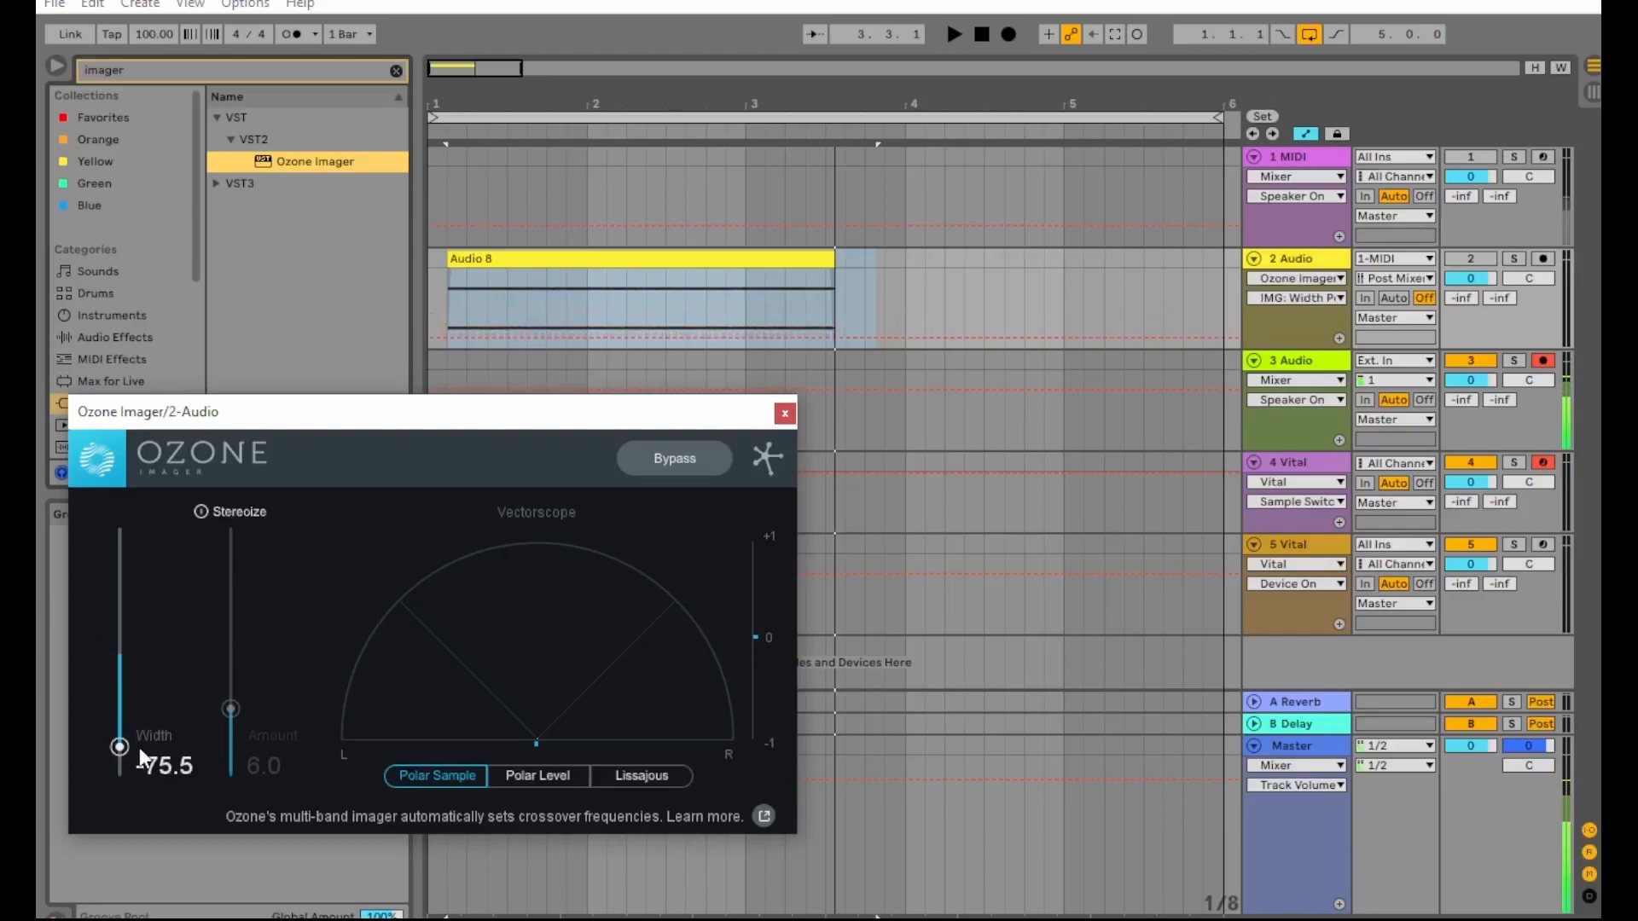
# Activate the 2 Audio track, play its recorded clip from the start, and narrow the Ozone Imager width to -82.1
pyautogui.click(447, 301)
pyautogui.press('space')
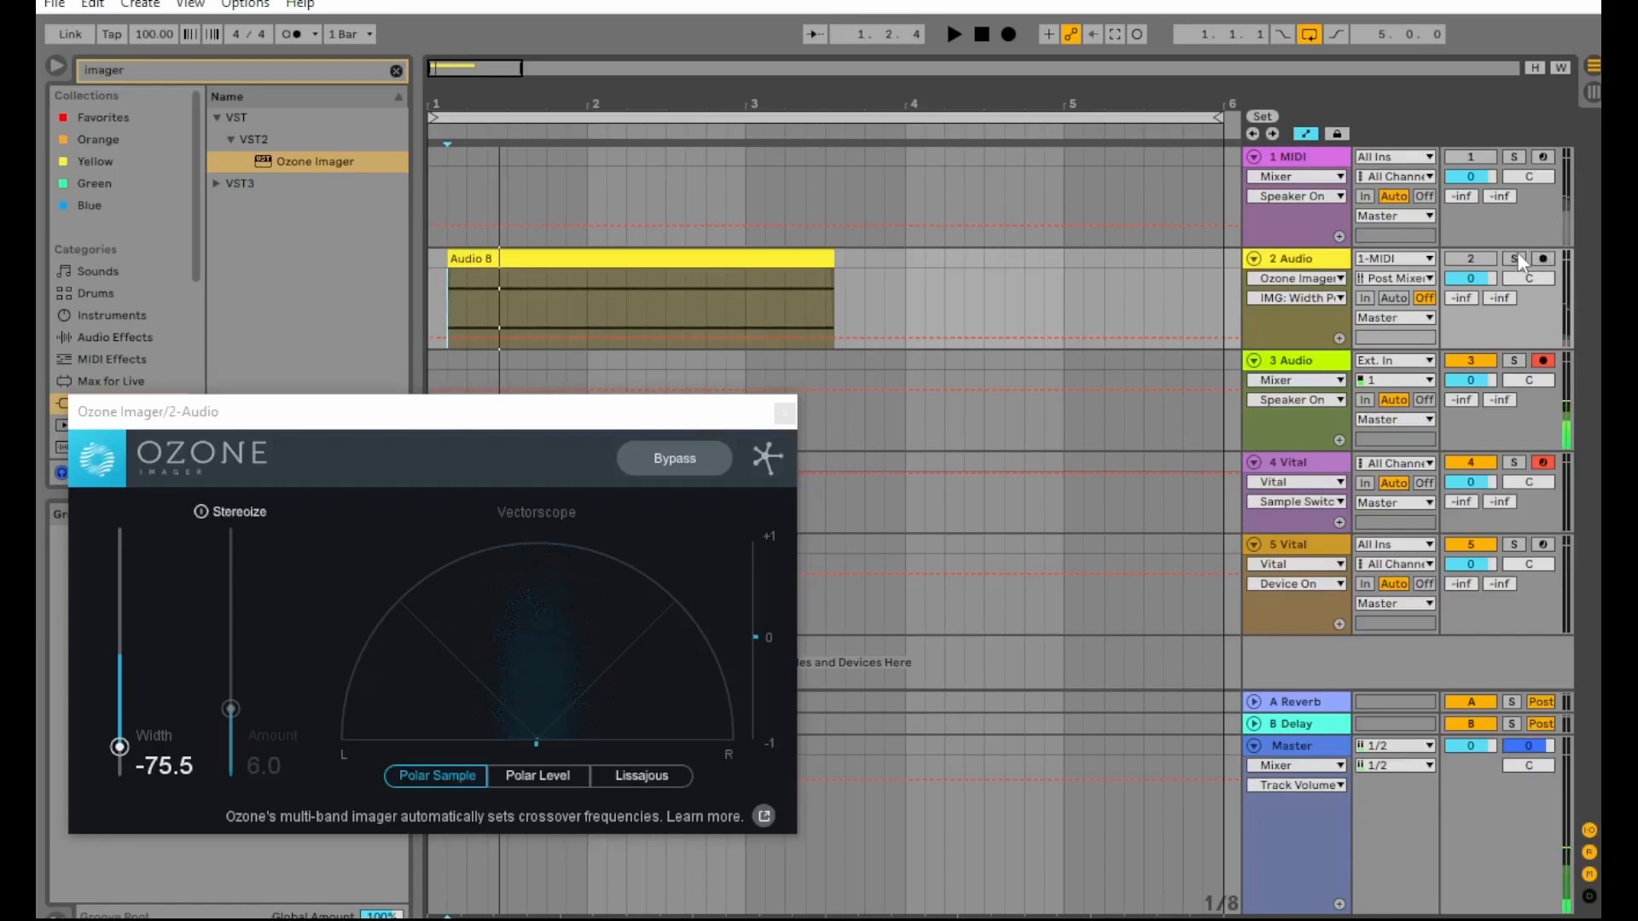
pyautogui.click(1470, 258)
pyautogui.moveTo(118, 747); pyautogui.dragTo(120, 757)
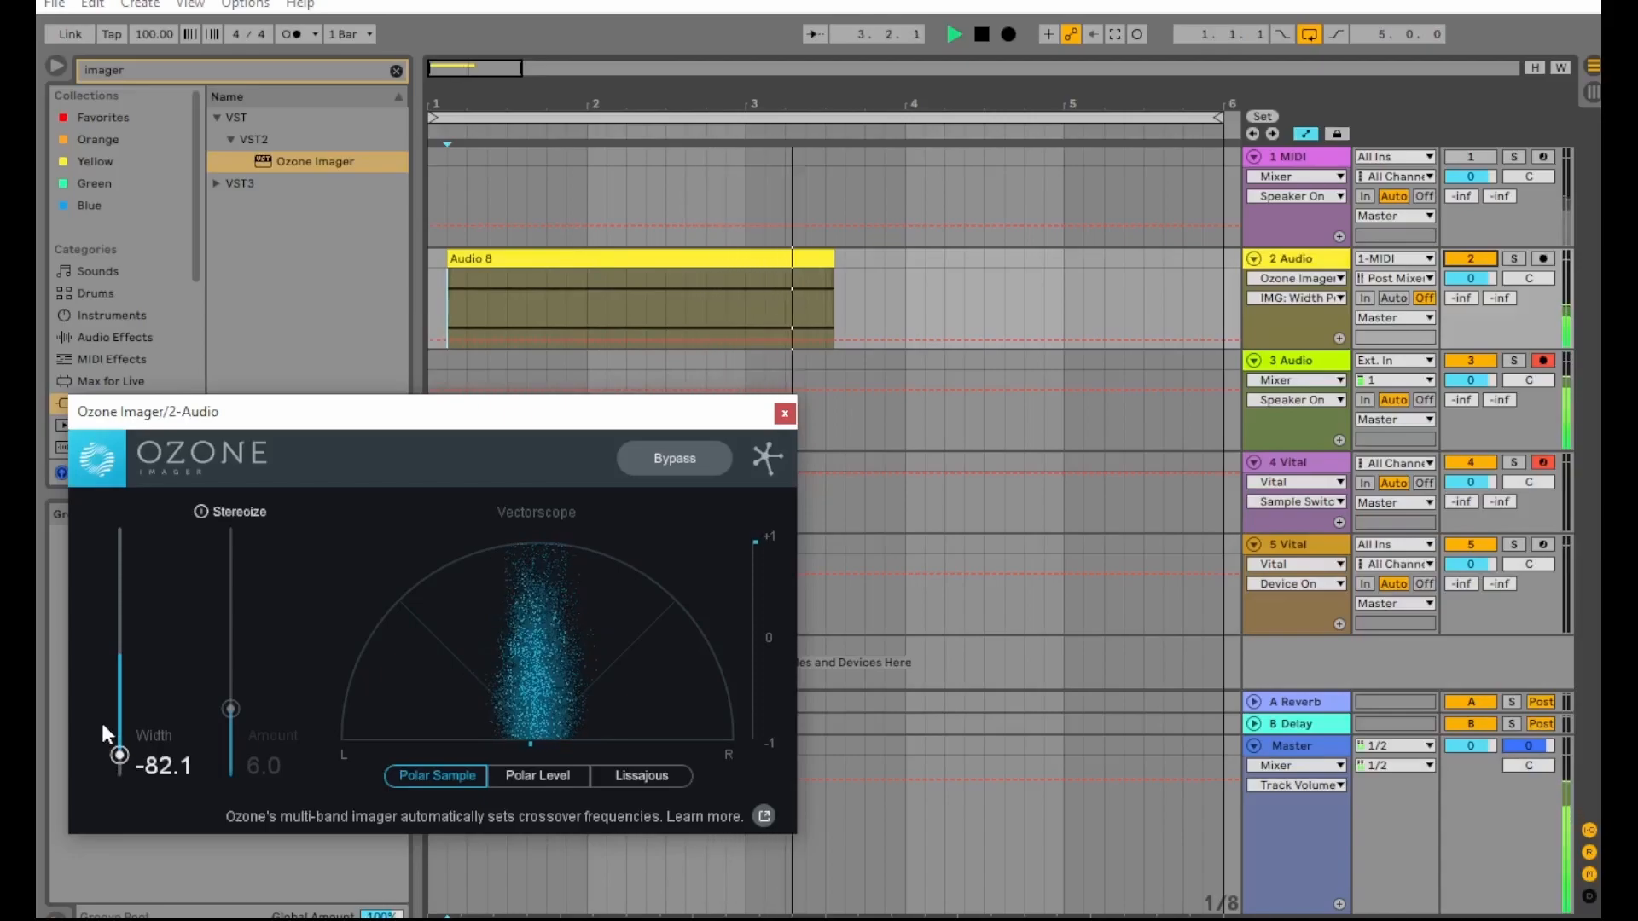
pyautogui.click(783, 416)
pyautogui.press('space')
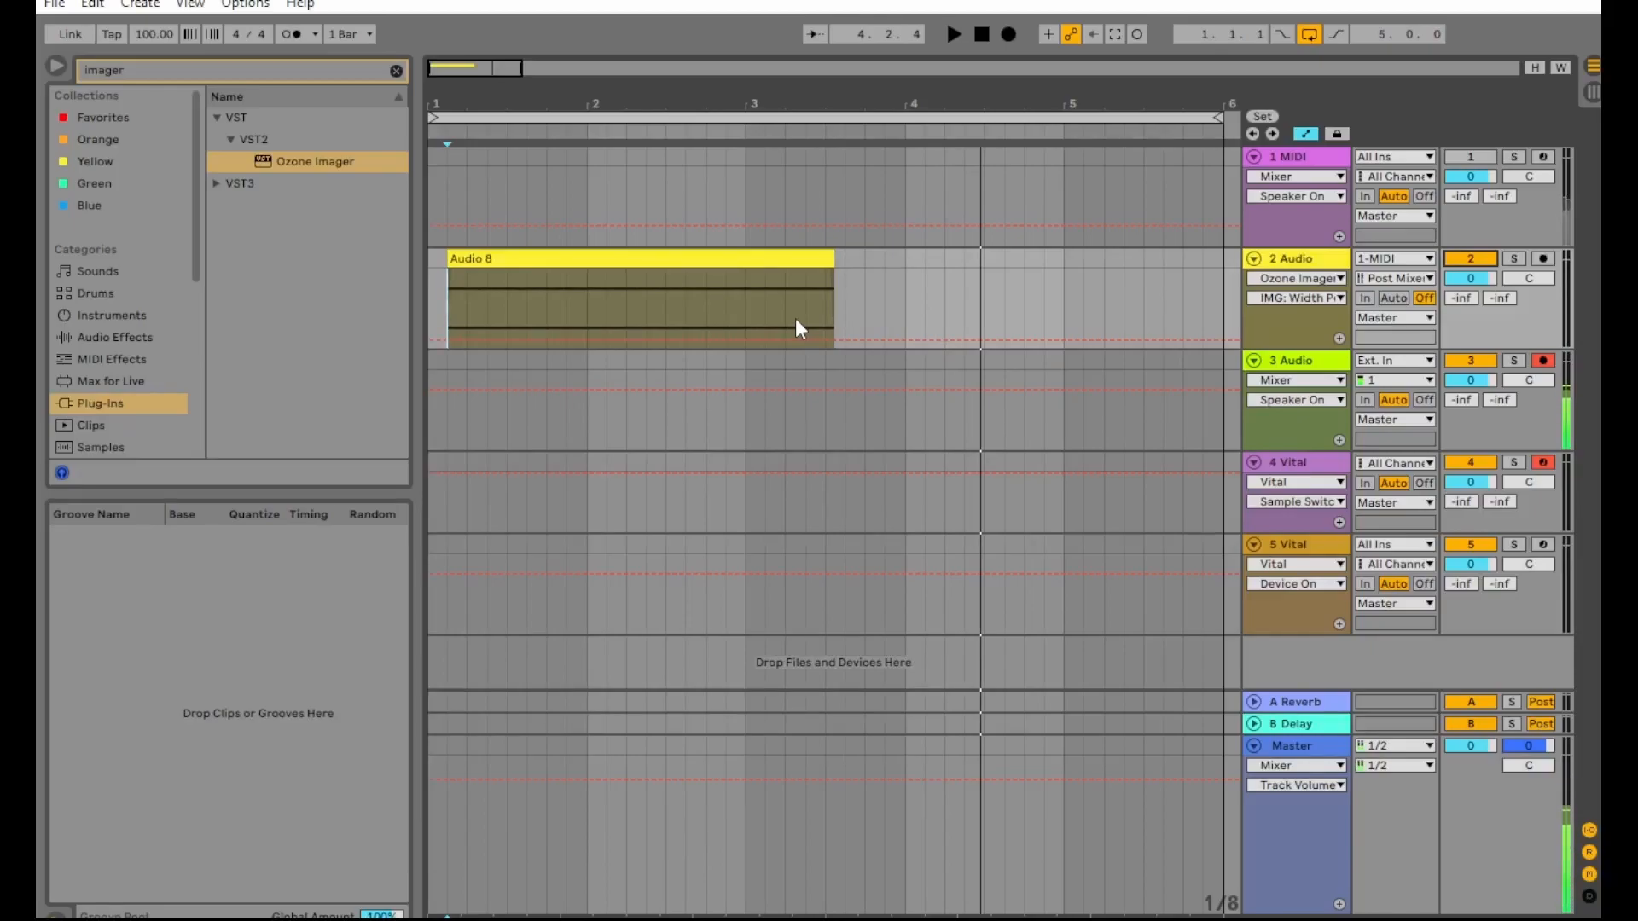
# In Vital, open the user sample file location and go into the Samples folder's Paul X Stretch subfolder
pyautogui.click(1297, 545)
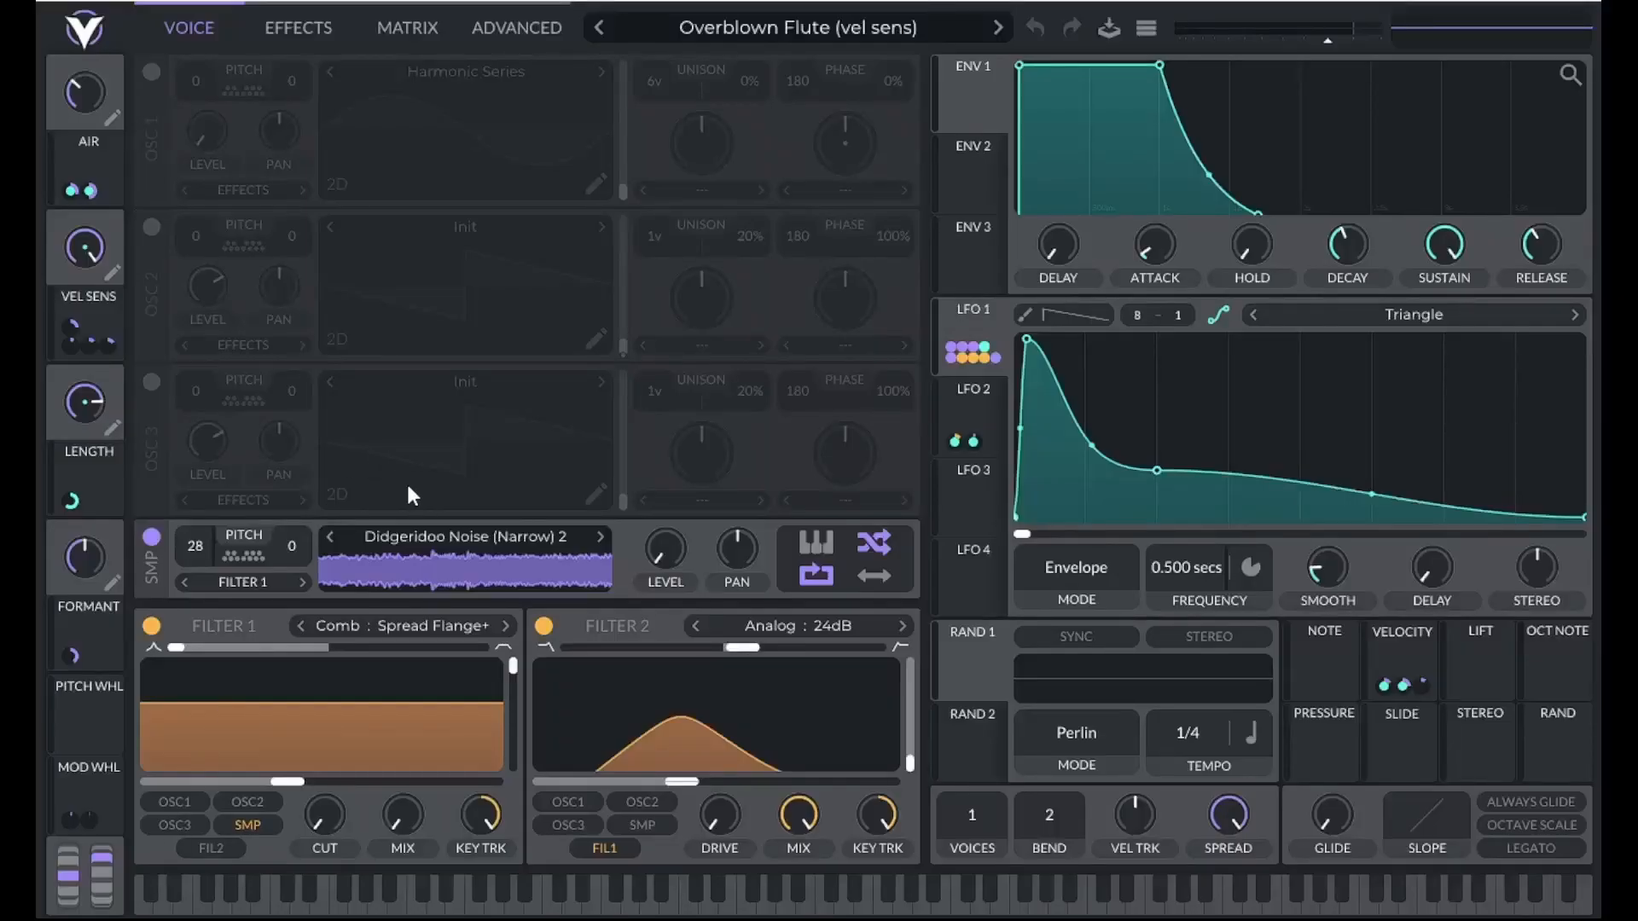
pyautogui.click(418, 529)
pyautogui.rightClick(723, 732)
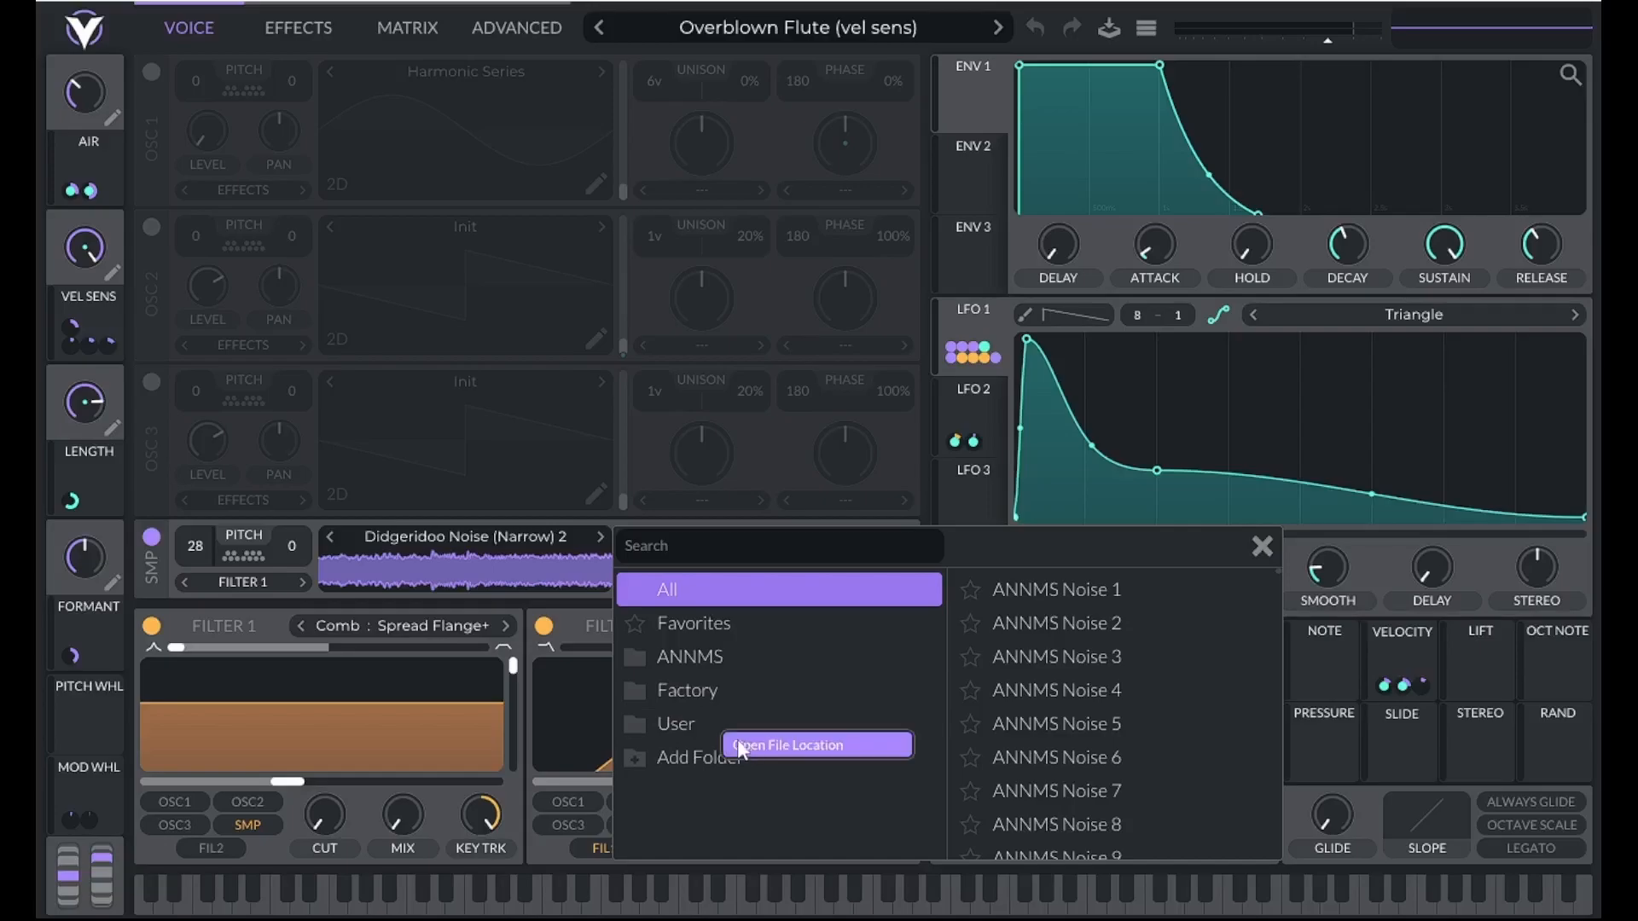
pyautogui.click(754, 747)
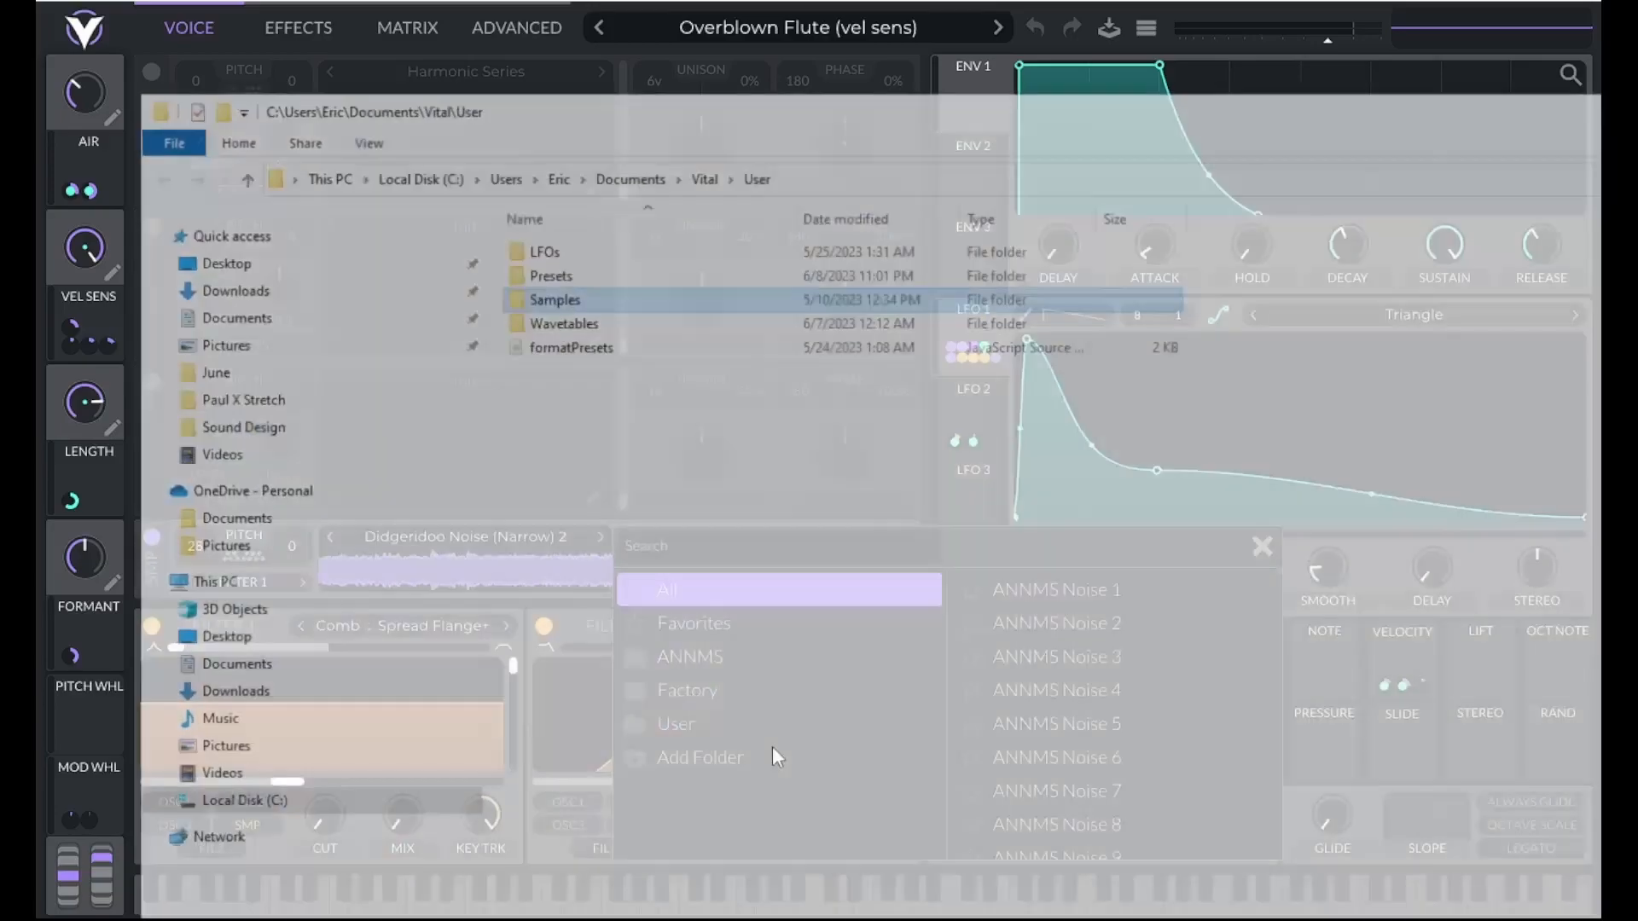
pyautogui.doubleClick(566, 297)
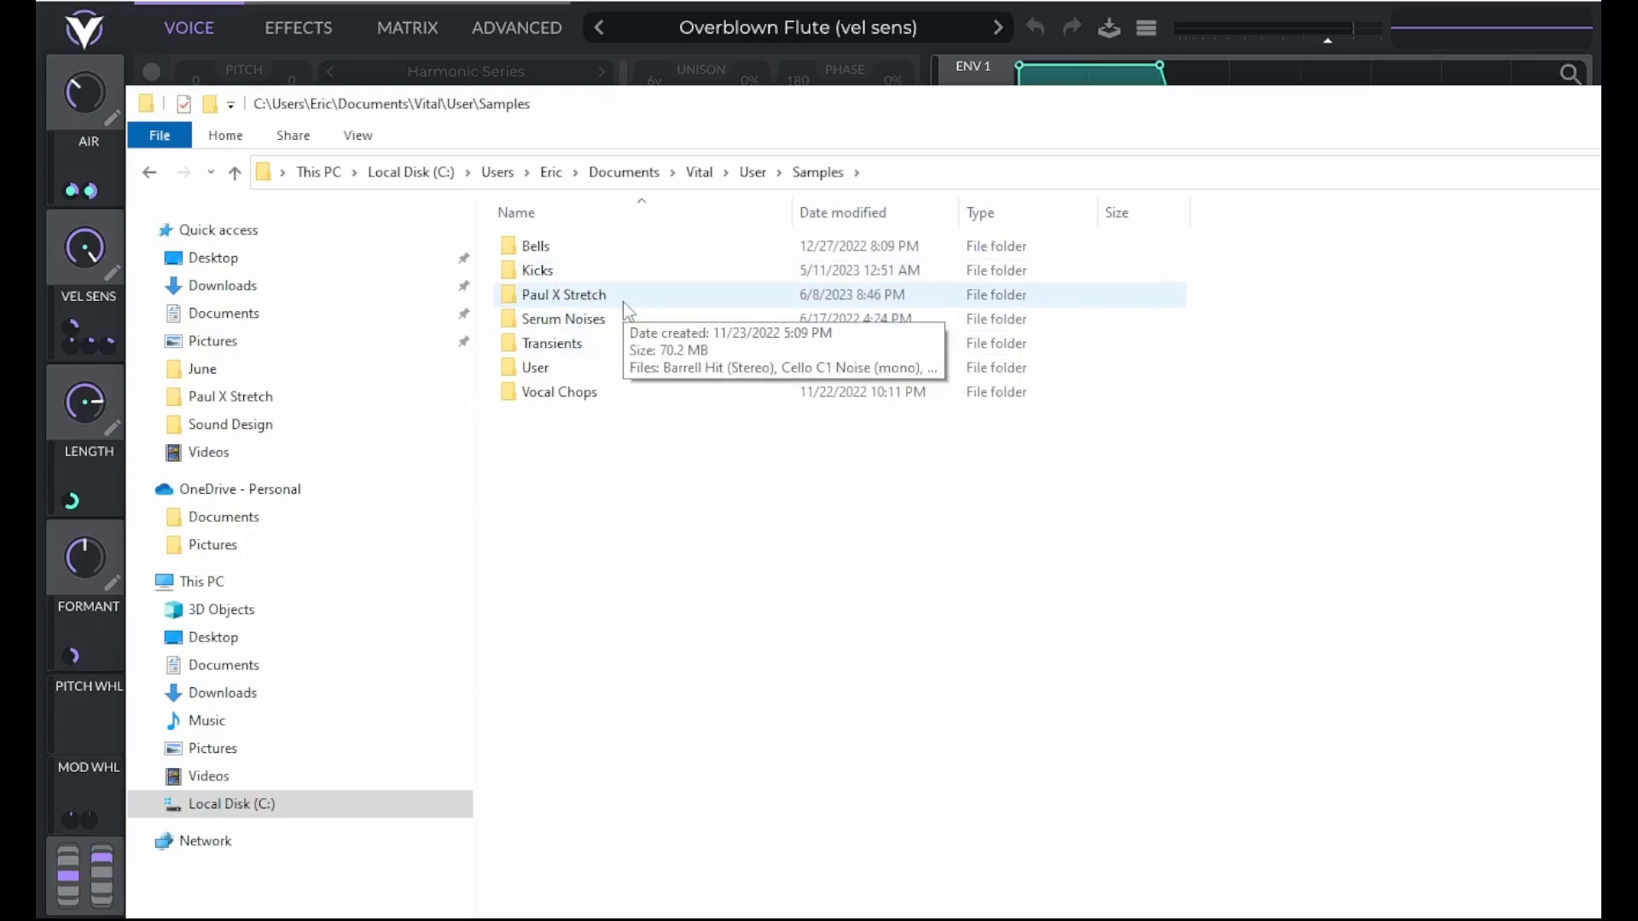
pyautogui.doubleClick(594, 300)
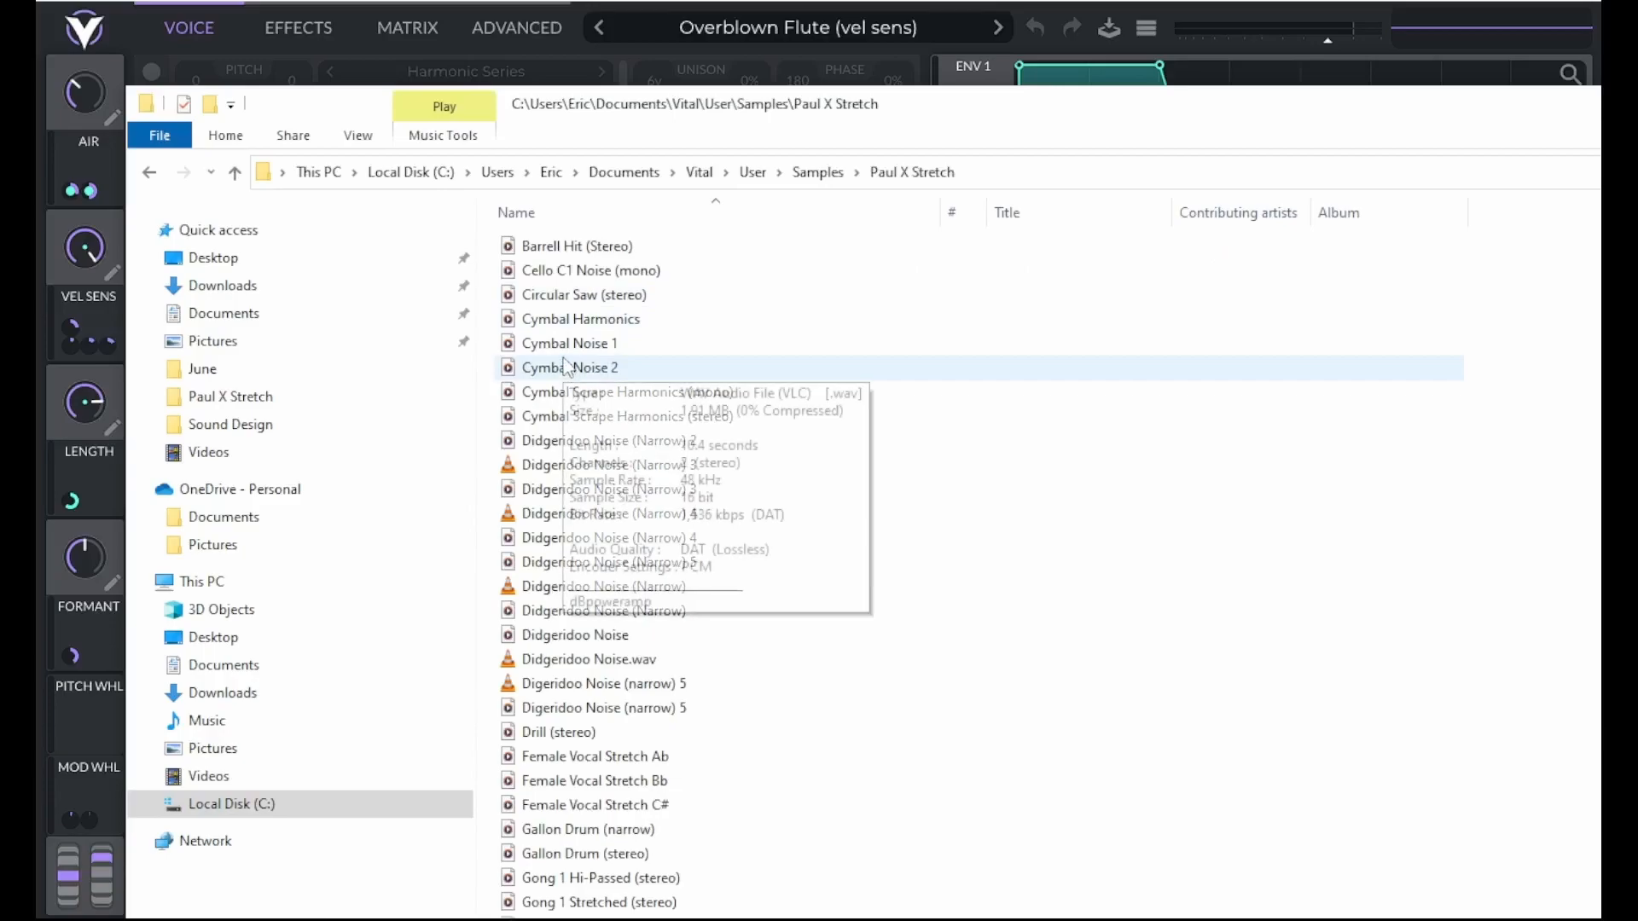
# Look through the stored noise samples, and close the folder window and Vital's sample browser
pyautogui.scroll(-3, 598, 571)
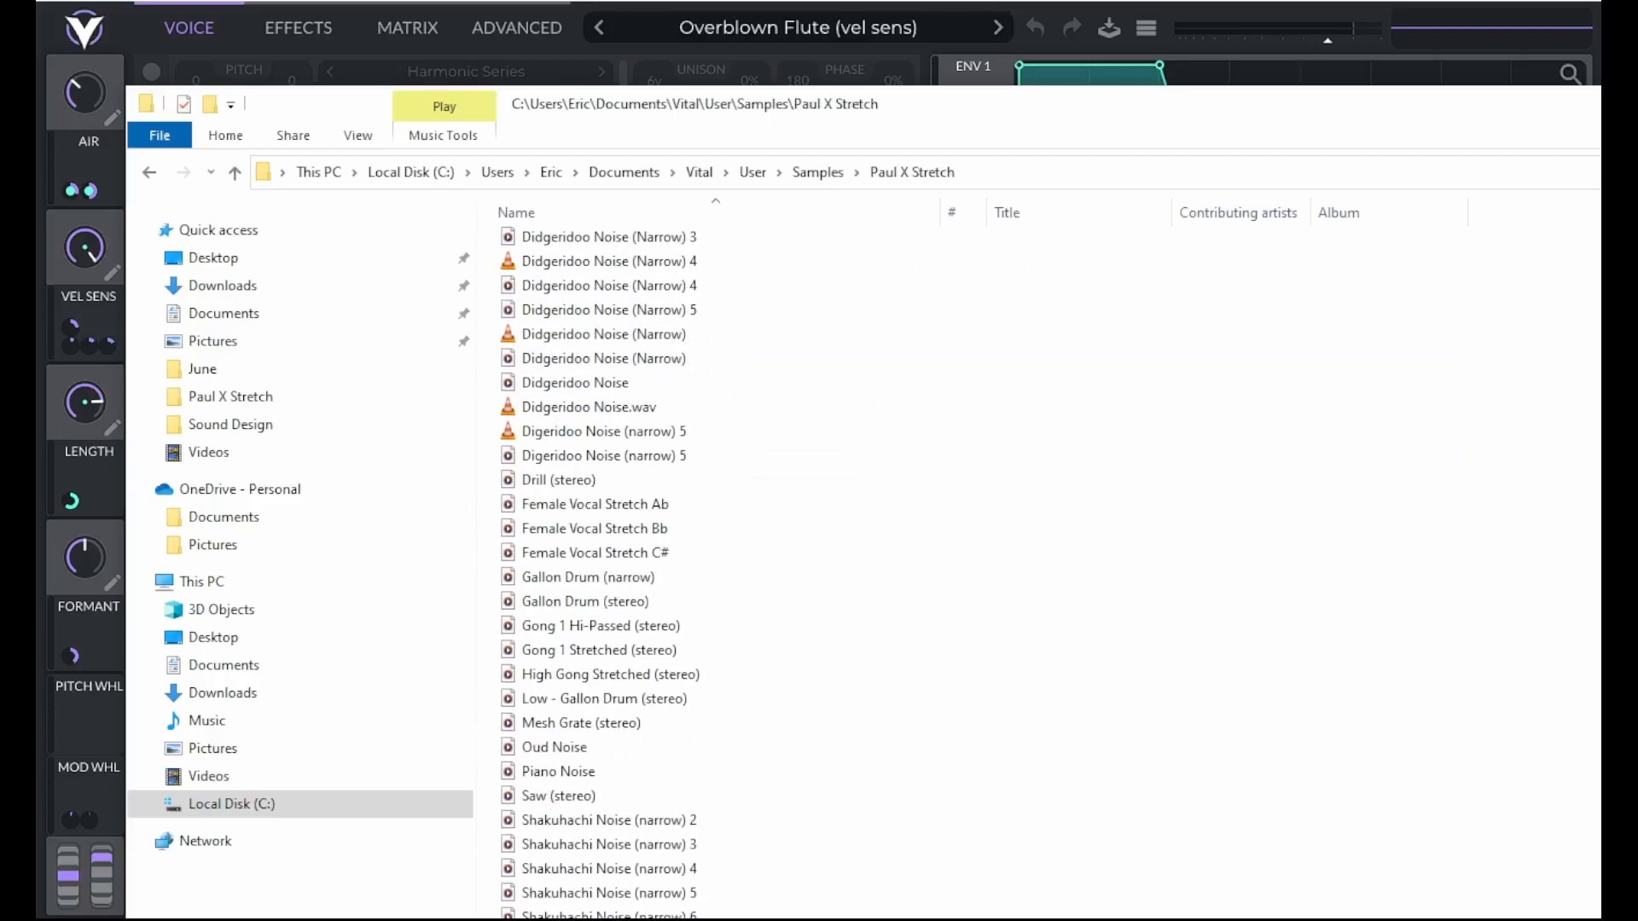
pyautogui.scroll(3, 598, 572)
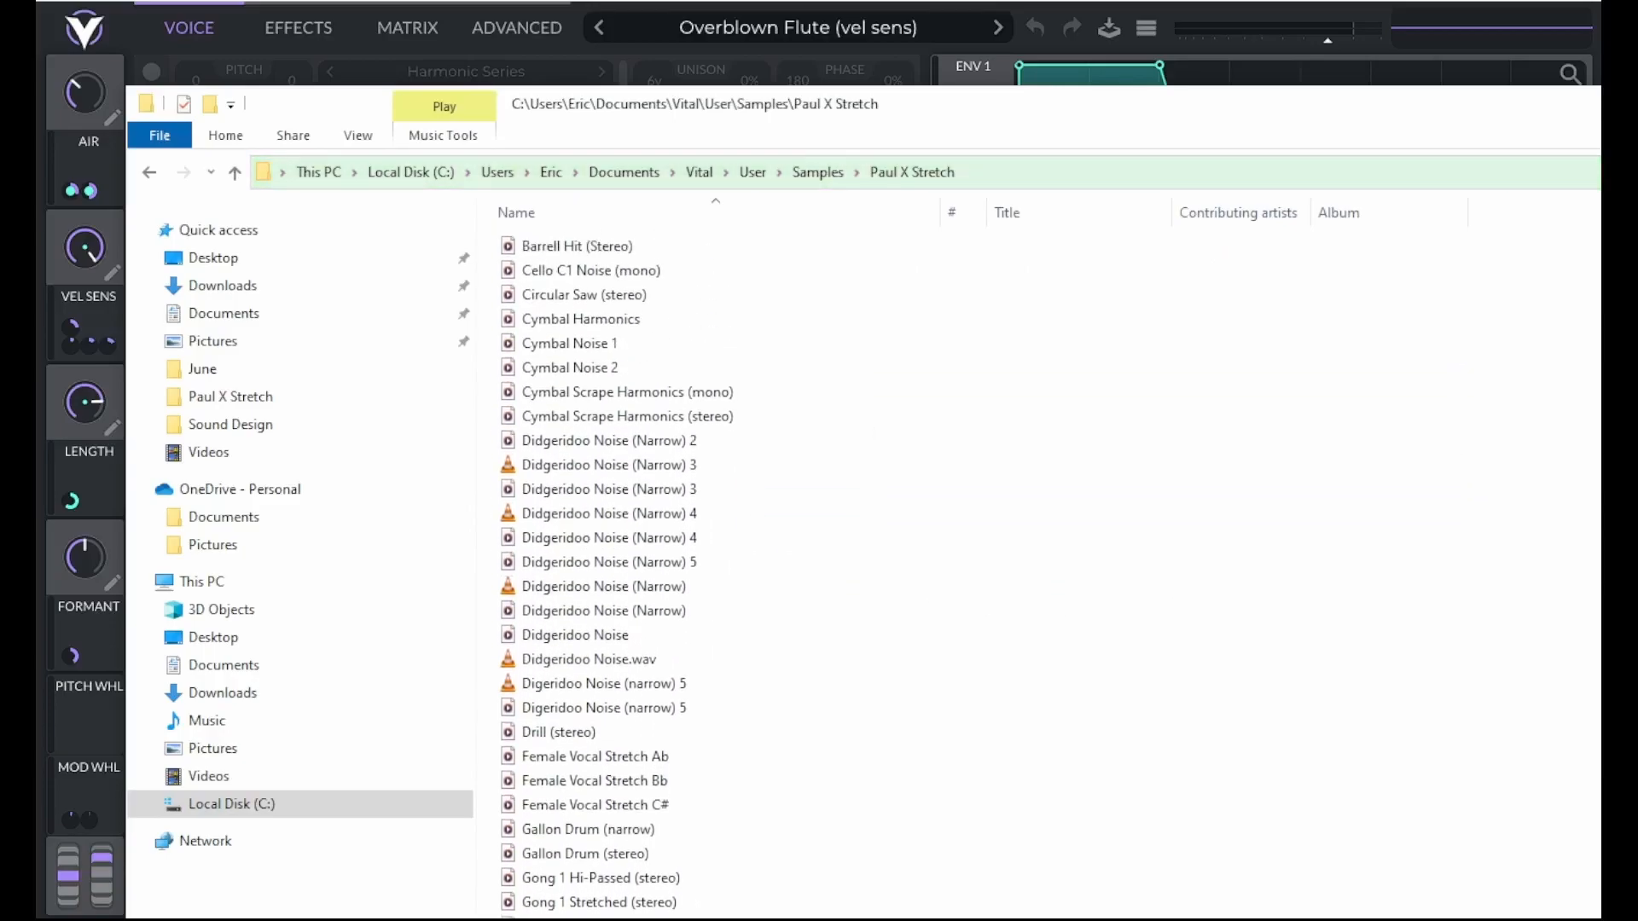
pyautogui.click(1597, 104)
pyautogui.click(1262, 547)
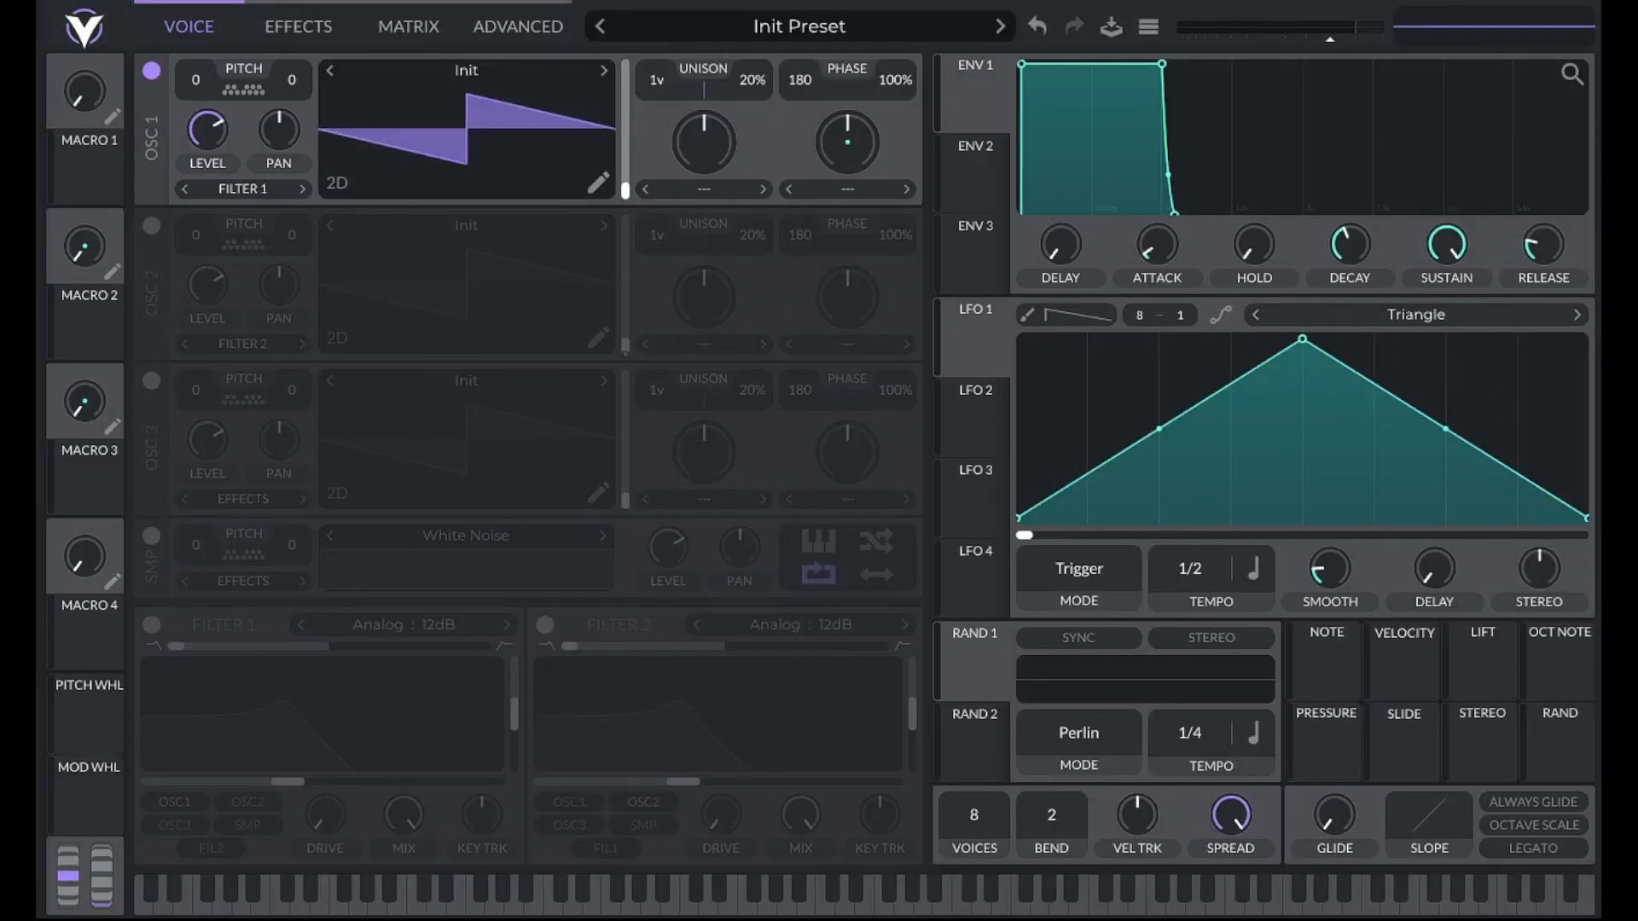
# In the Init Preset, disable oscillator 1, enable the sampler, and load Didgeridoo Noise (Narrow) 2 from the Paul X Stretch folder
pyautogui.click(151, 71)
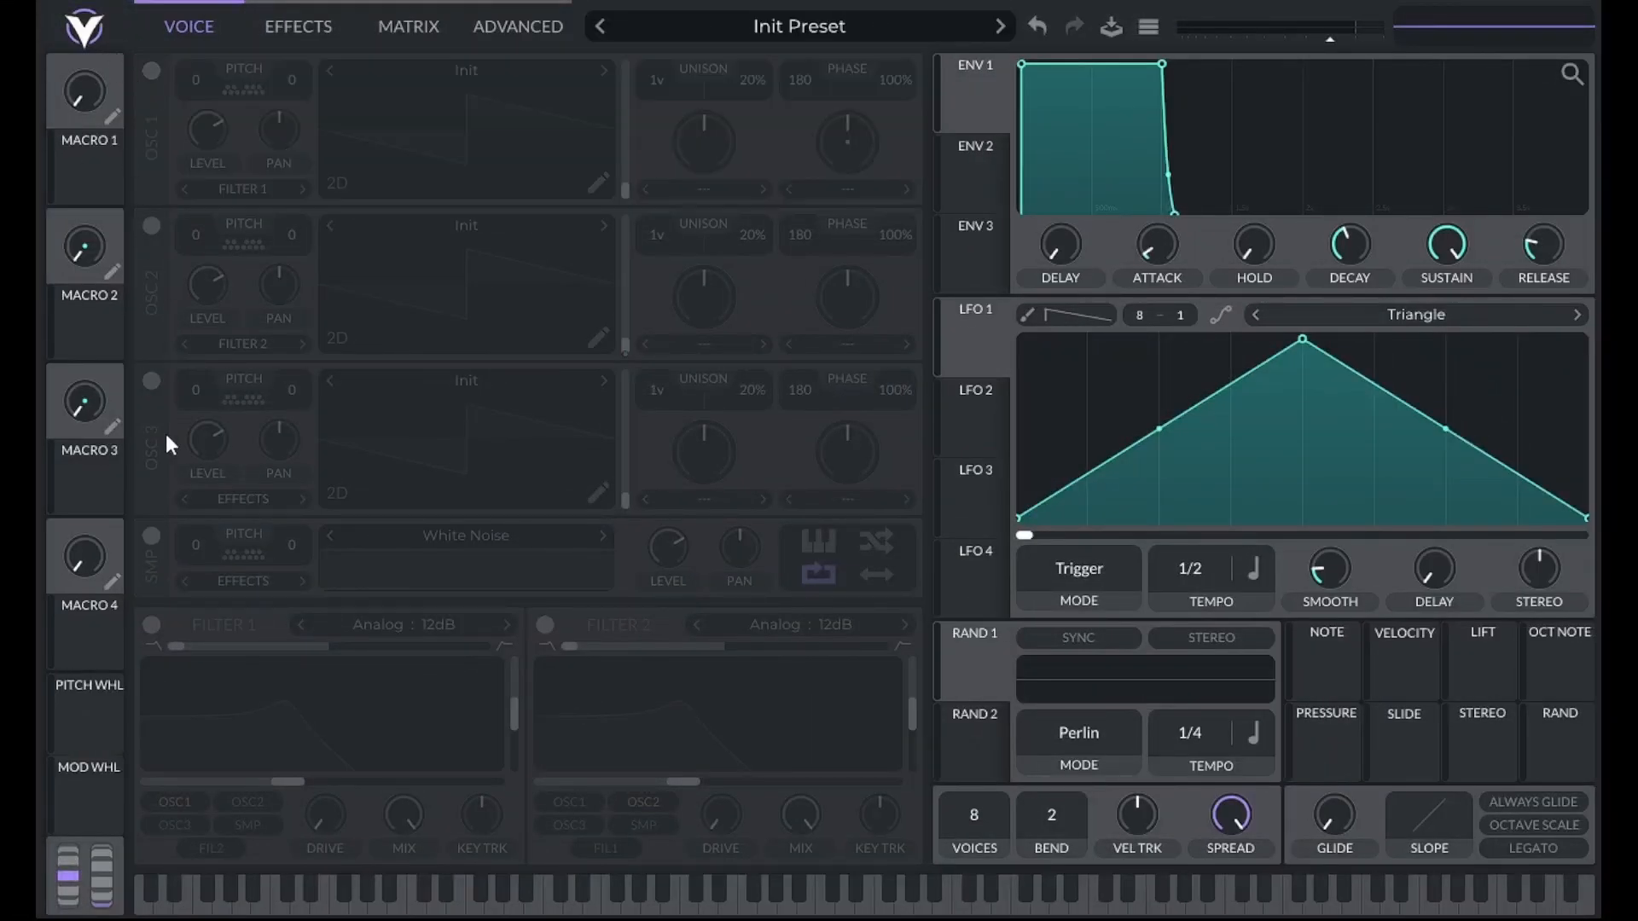
pyautogui.click(151, 536)
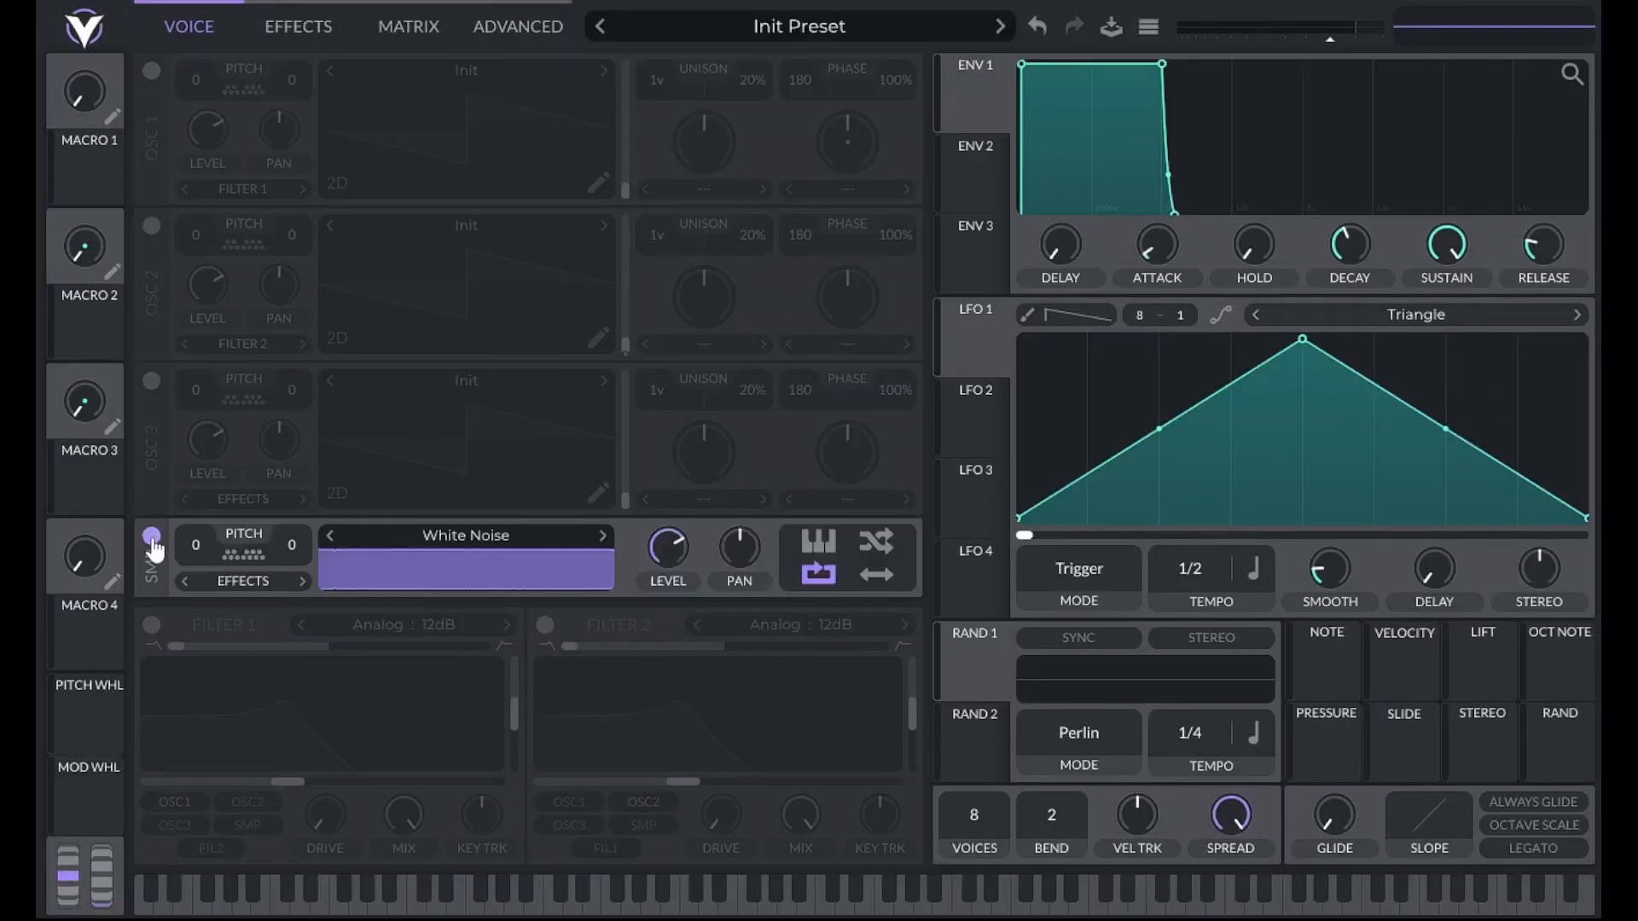
pyautogui.click(459, 534)
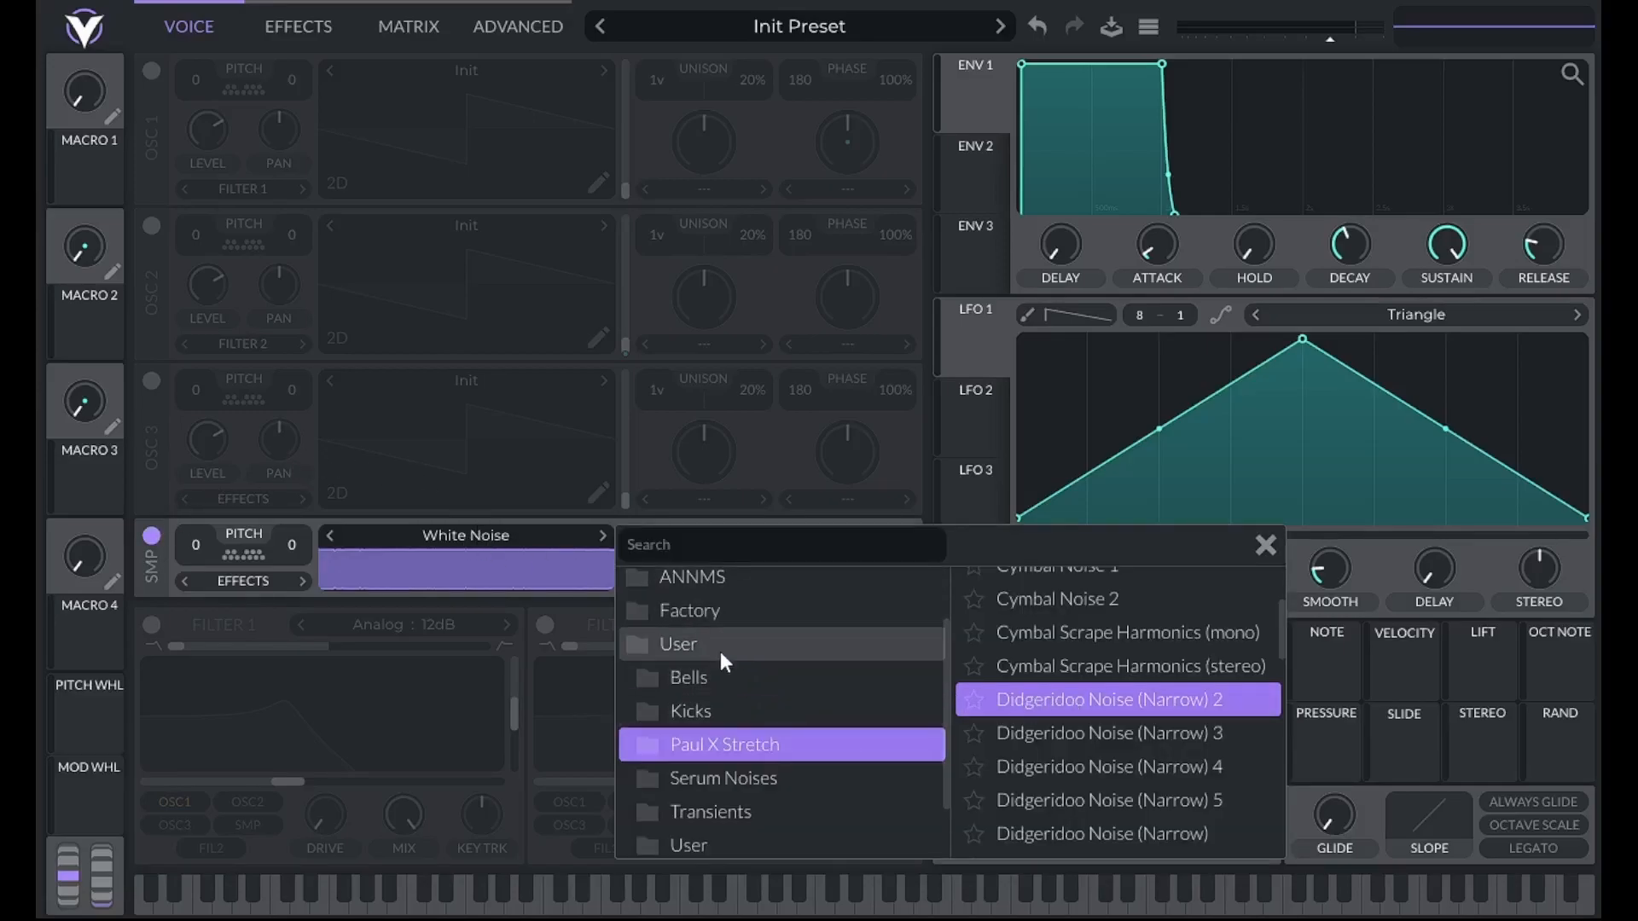
pyautogui.click(1068, 703)
pyautogui.click(1264, 546)
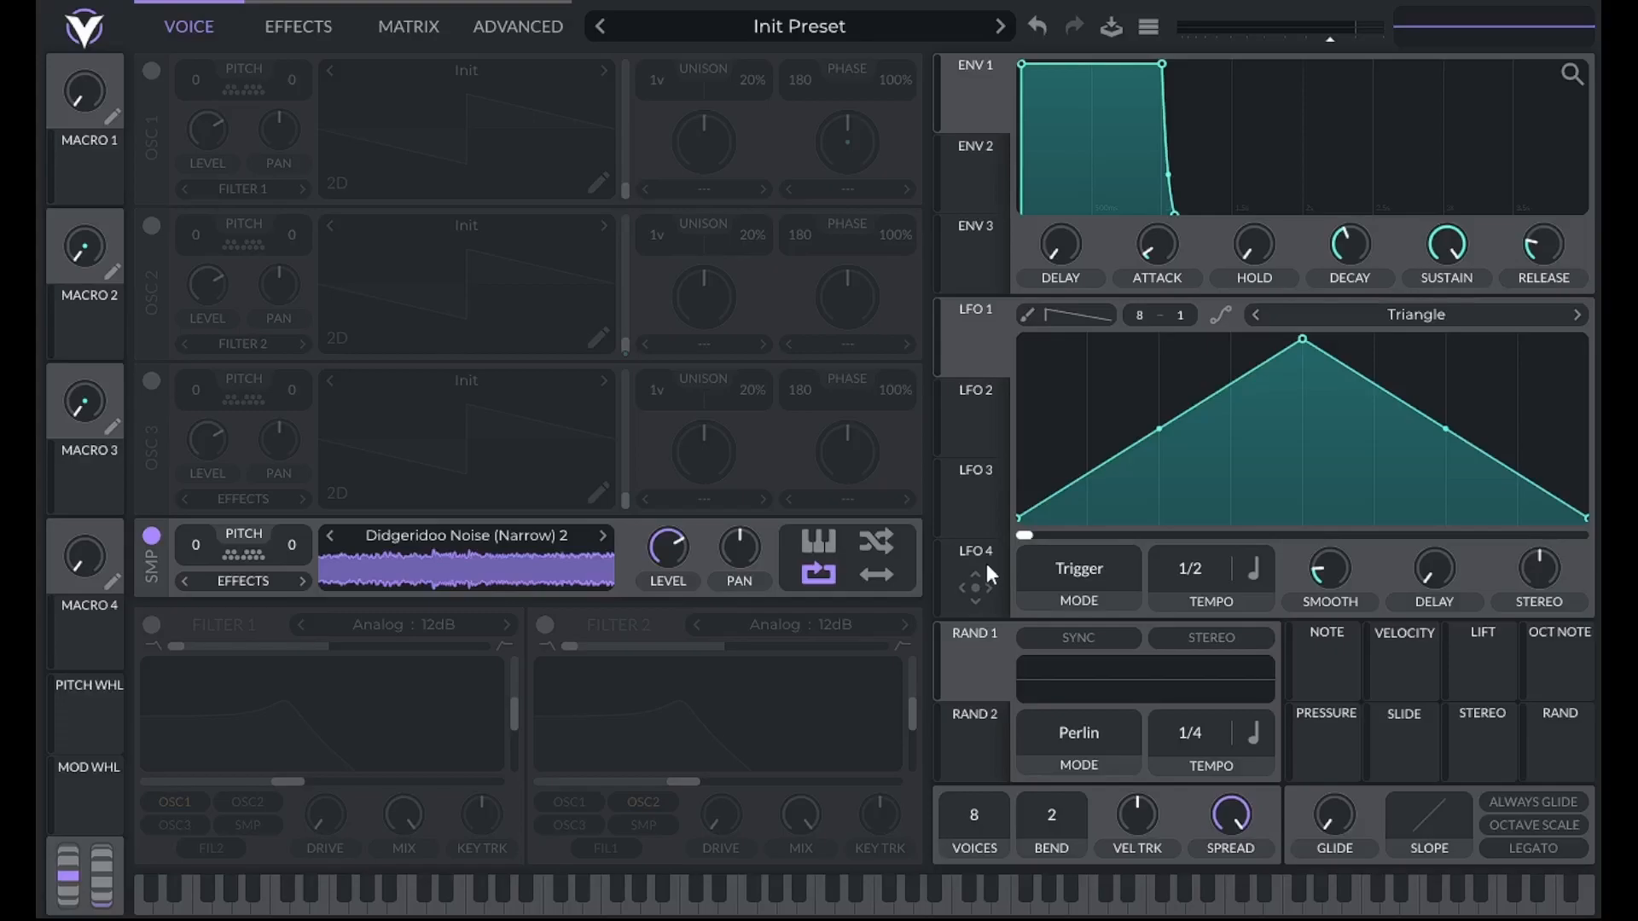
# Enable Filter 1 and set its type to Comb: Spread Flange+
pyautogui.click(151, 625)
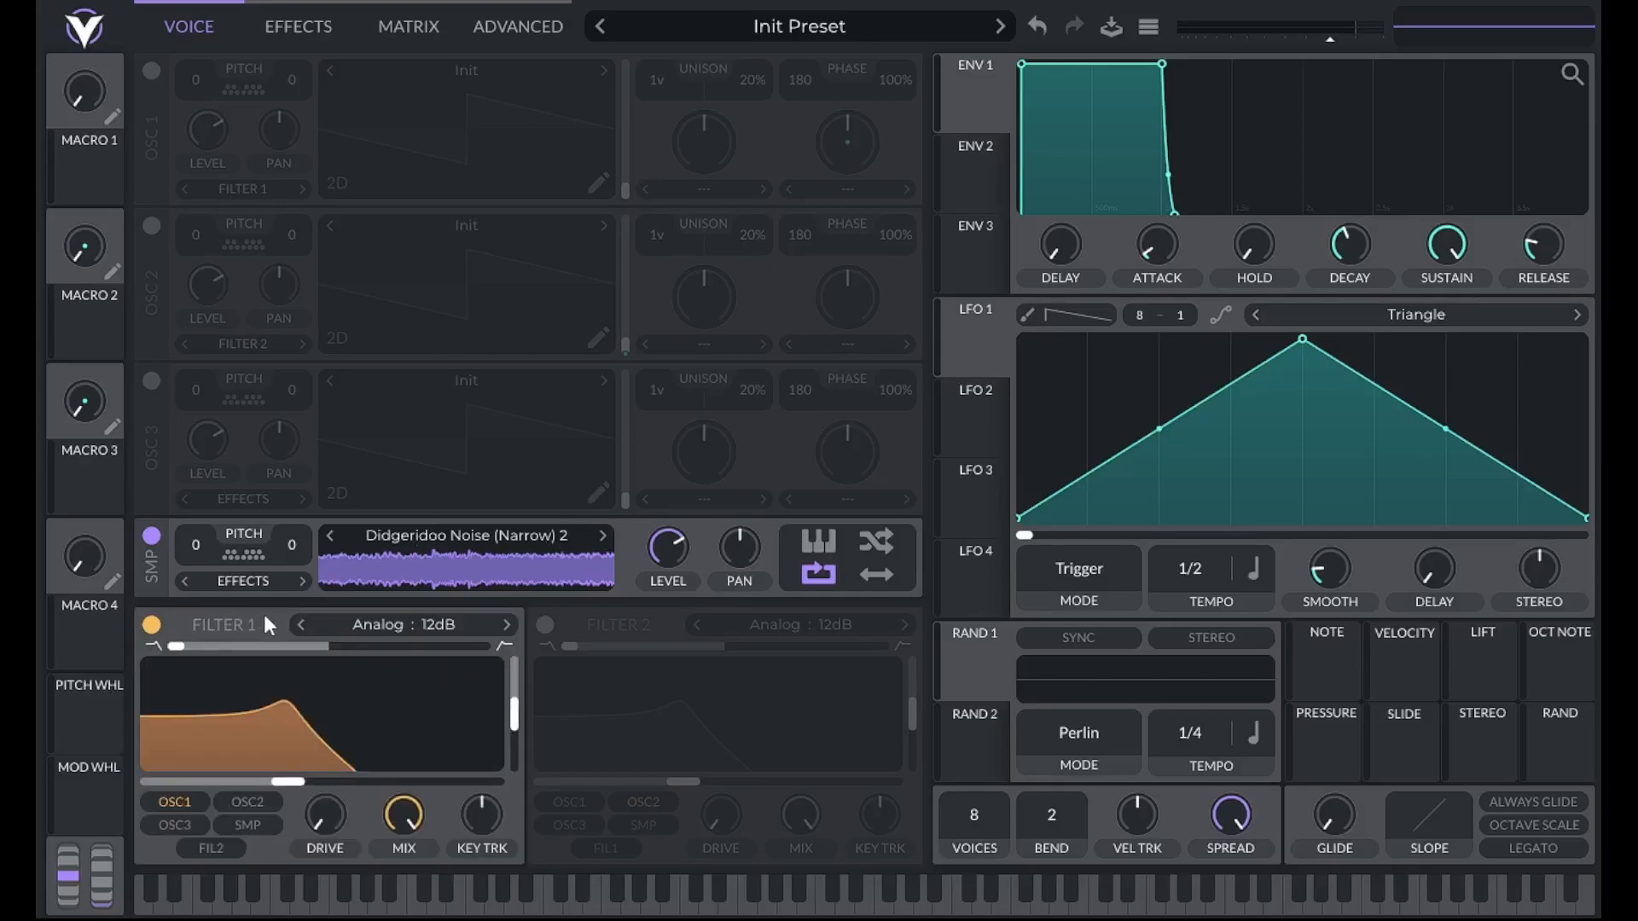
pyautogui.click(344, 620)
pyautogui.click(604, 837)
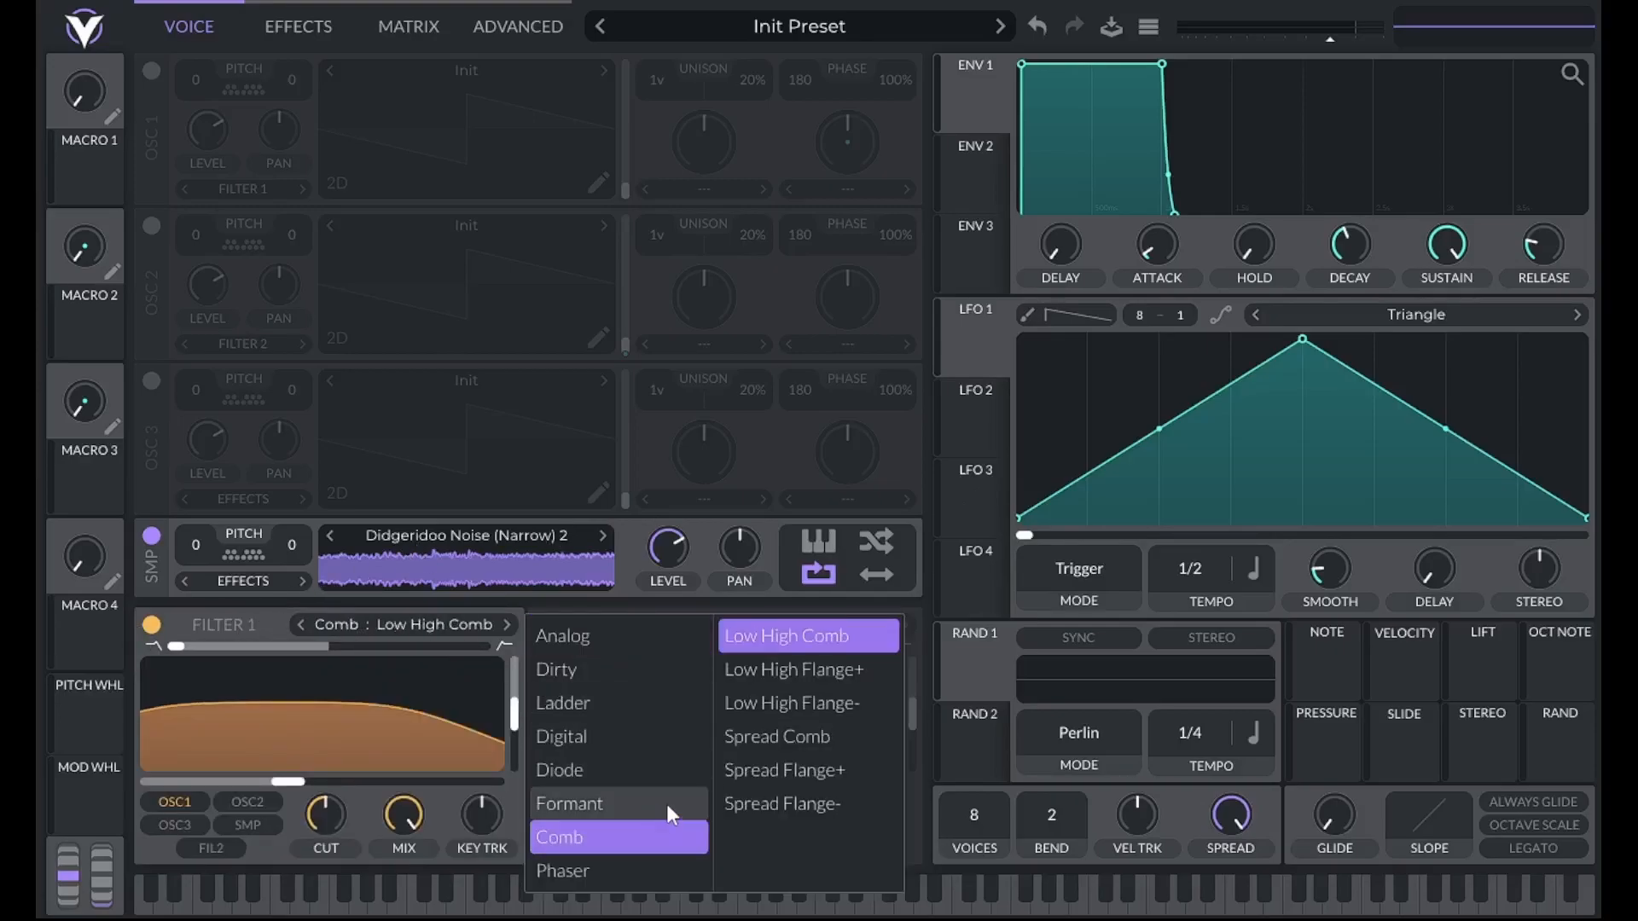
pyautogui.click(777, 772)
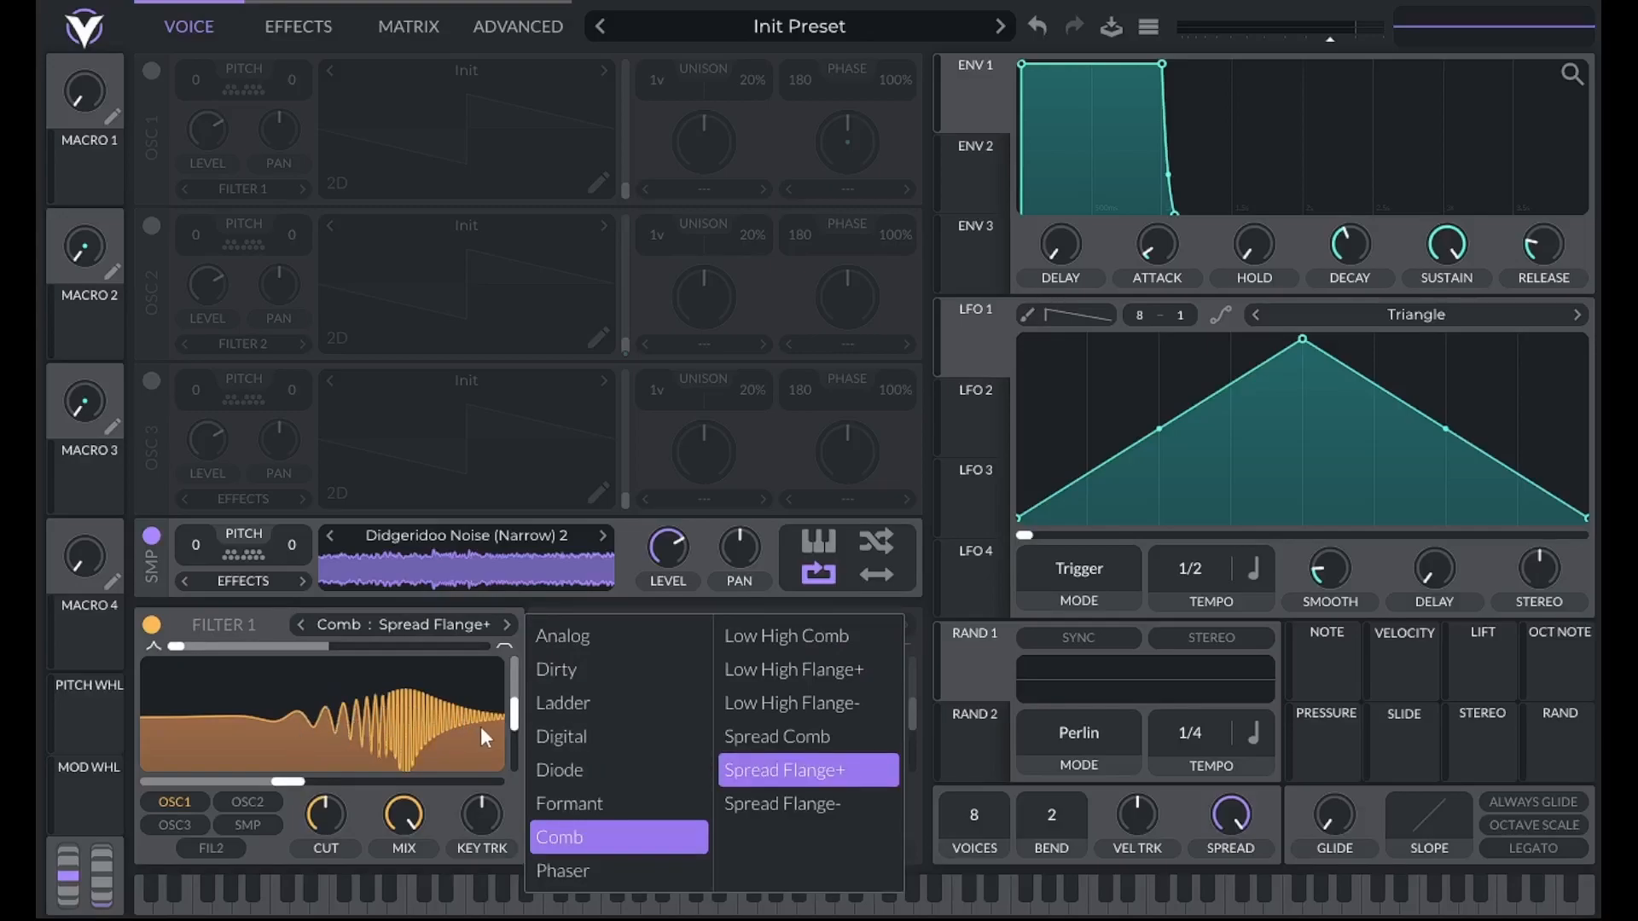
pyautogui.click(282, 783)
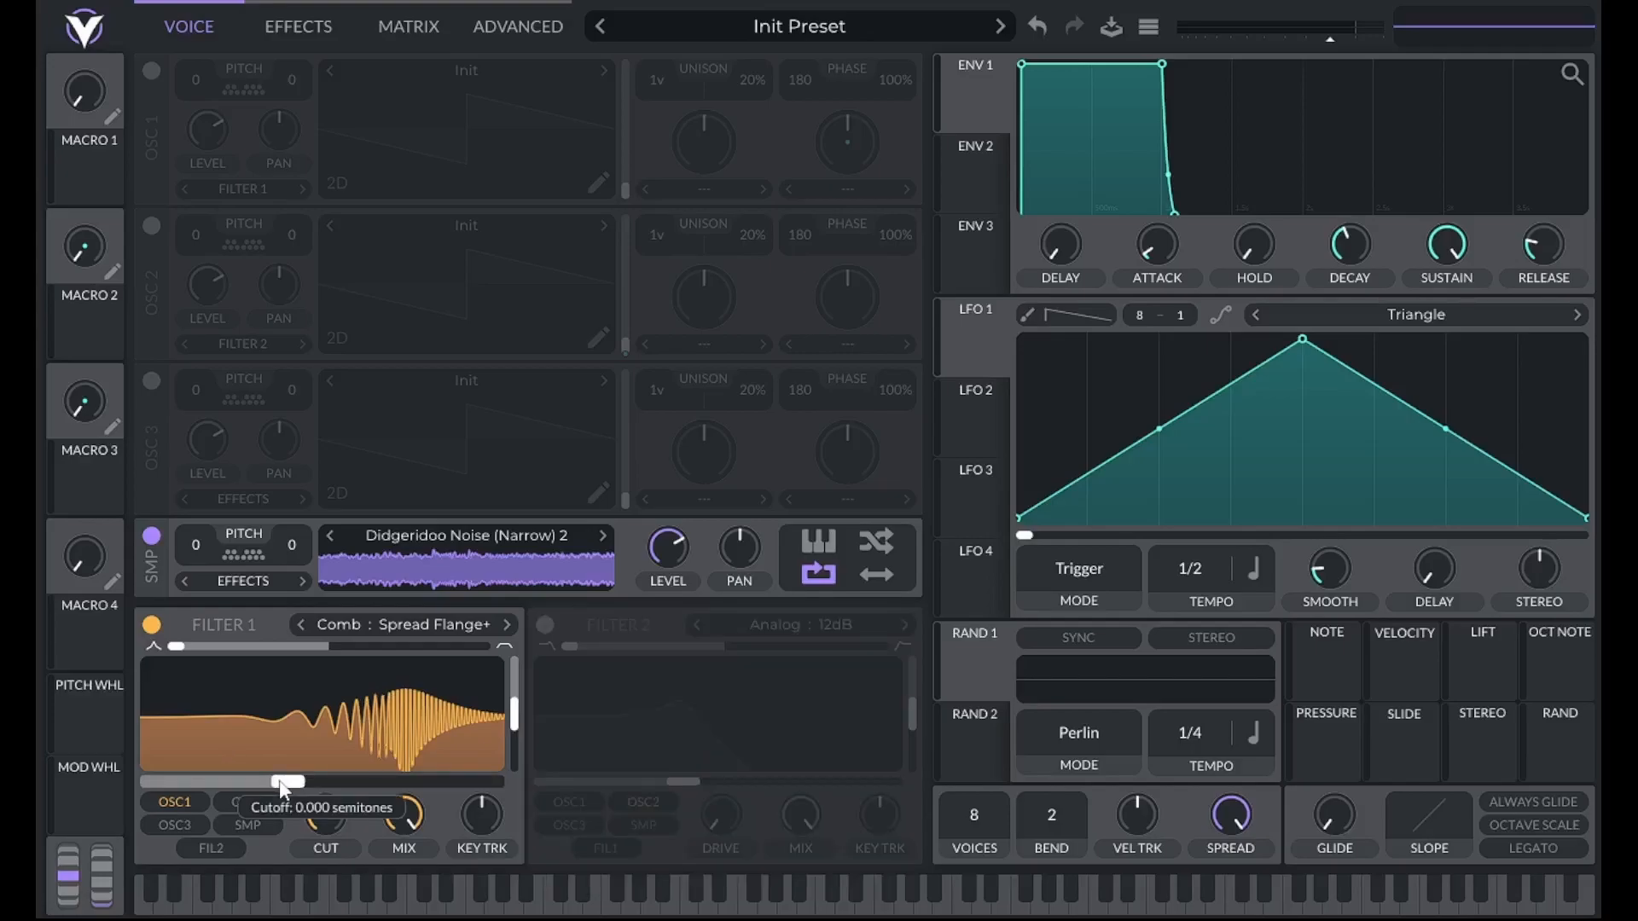
# Raise Filter 1's resonance to maximum and feed it from the sampler instead of oscillator 1
pyautogui.moveTo(514, 732); pyautogui.dragTo(513, 687)
pyautogui.click(266, 824)
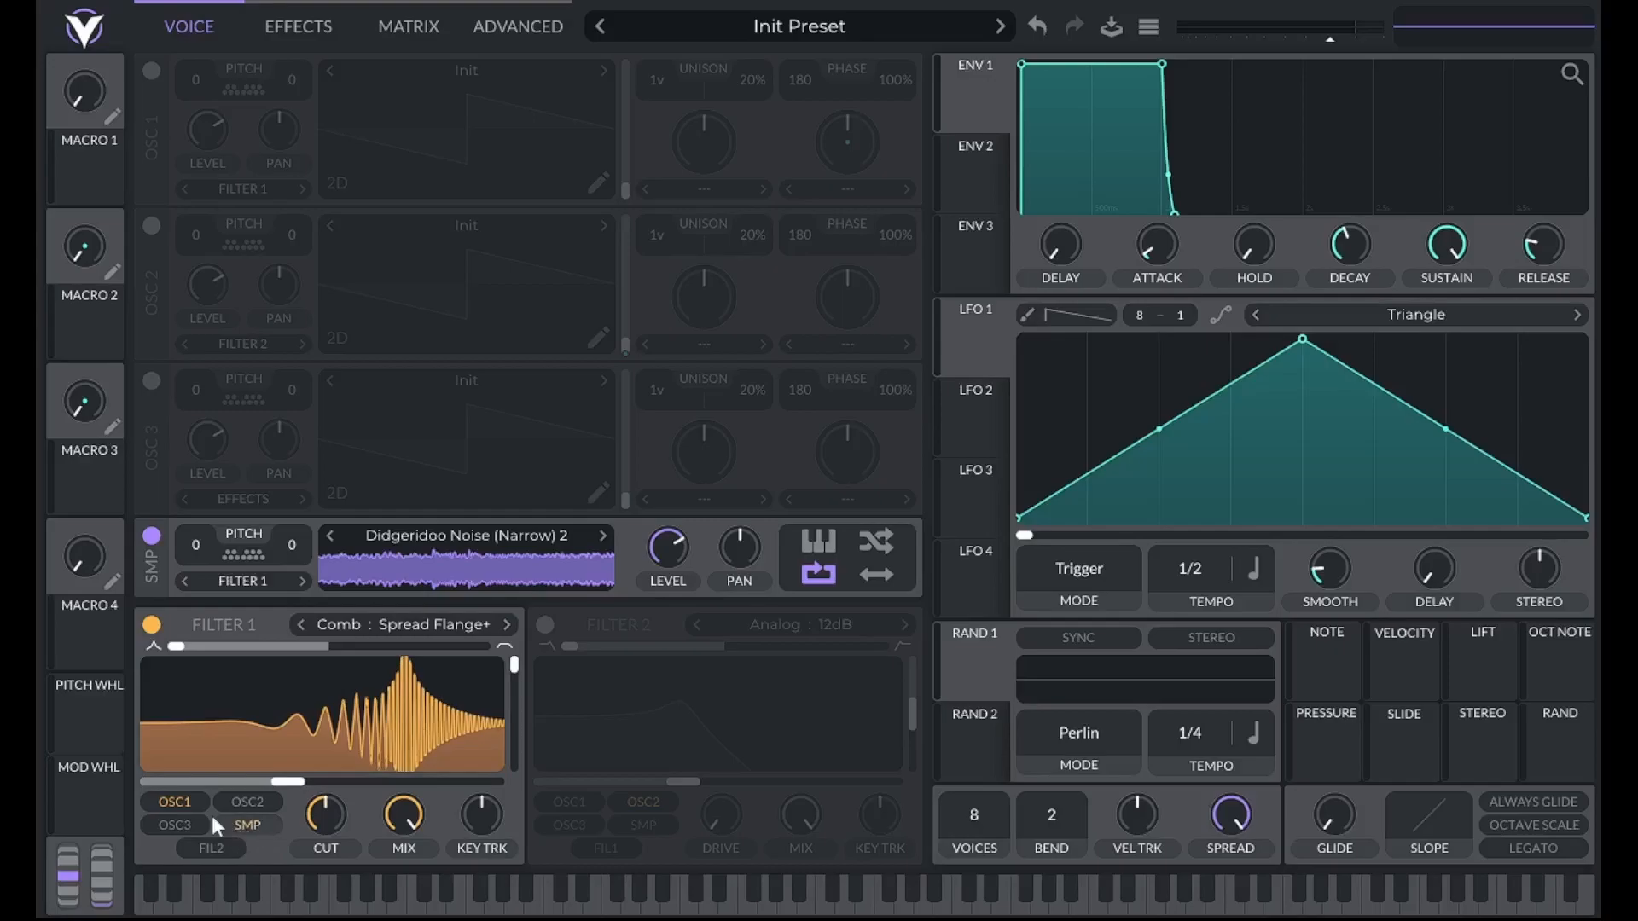
pyautogui.click(179, 802)
# Lower Filter 1's cut to minimum and raise its key tracking to maximum
pyautogui.moveTo(324, 813); pyautogui.dragTo(324, 833)
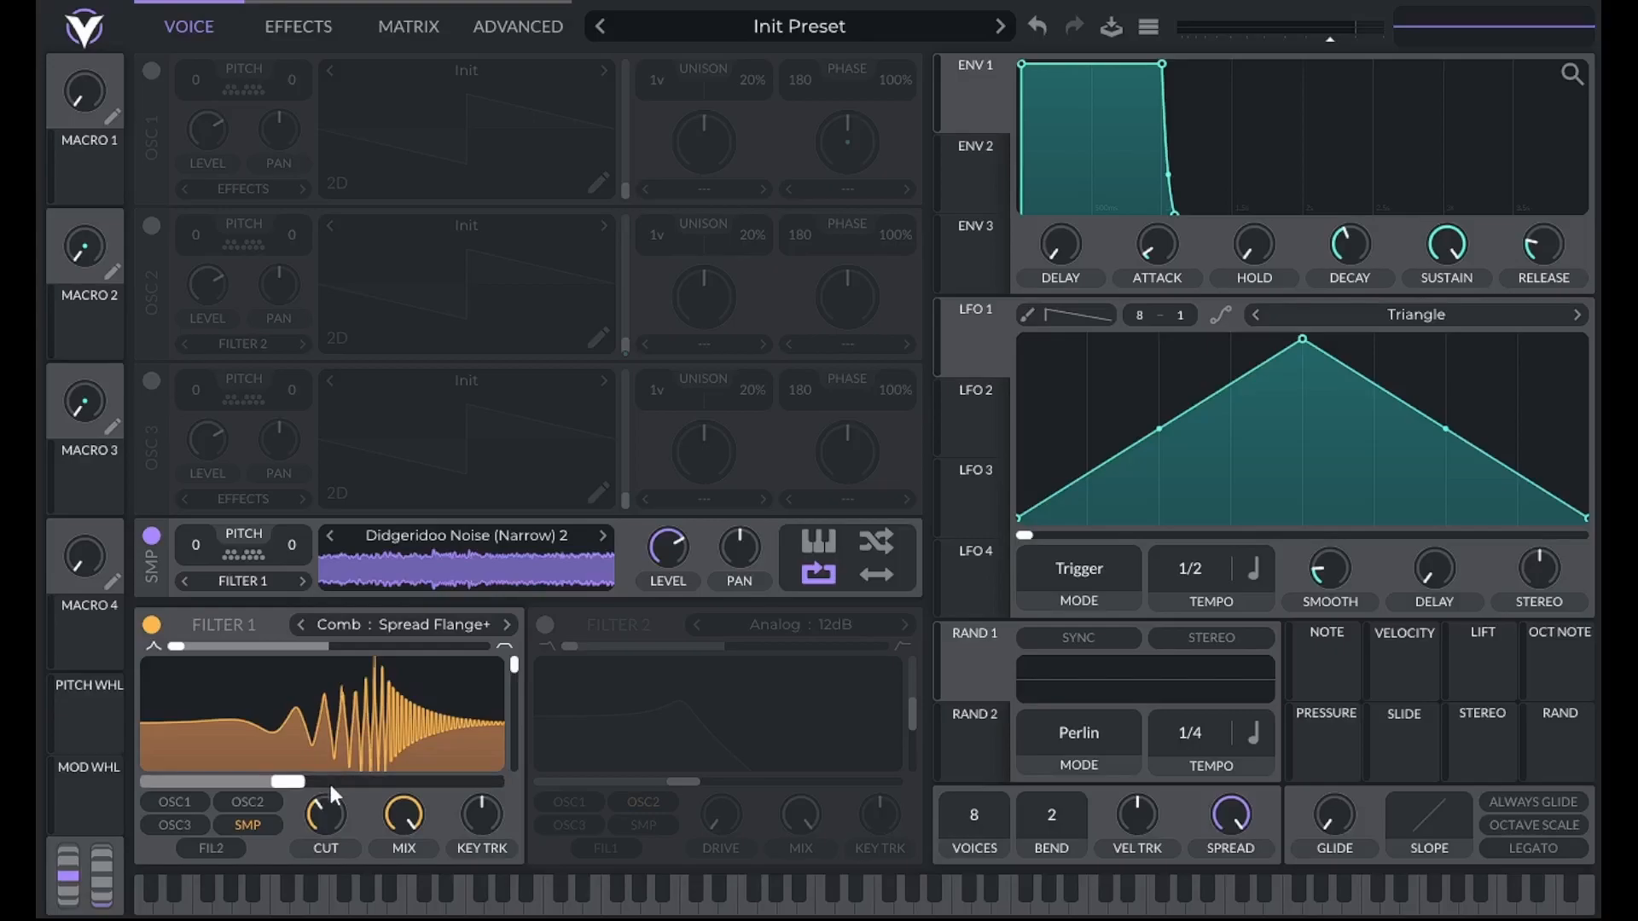
pyautogui.moveTo(329, 810); pyautogui.dragTo(331, 864)
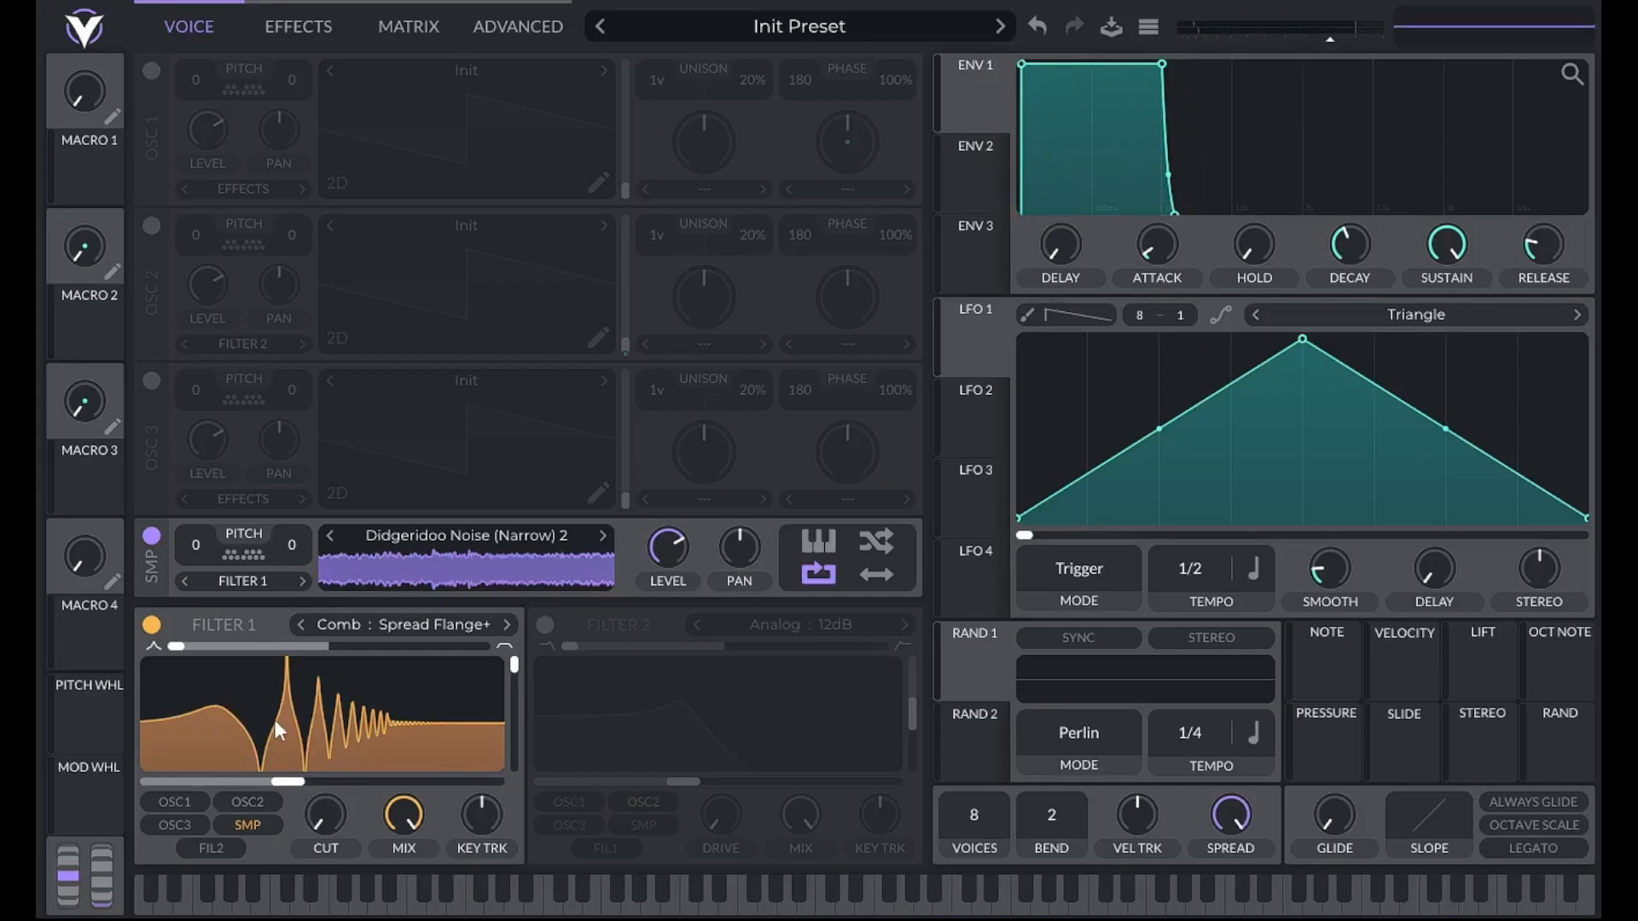
pyautogui.moveTo(284, 789)
pyautogui.moveTo(472, 823); pyautogui.dragTo(530, 537)
pyautogui.moveTo(325, 817); pyautogui.dragTo(308, 897)
# Move LFO 1's triangle peak close to the start, smooth its curve, and set its mode to Envelope
pyautogui.moveTo(1305, 342); pyautogui.dragTo(1048, 337)
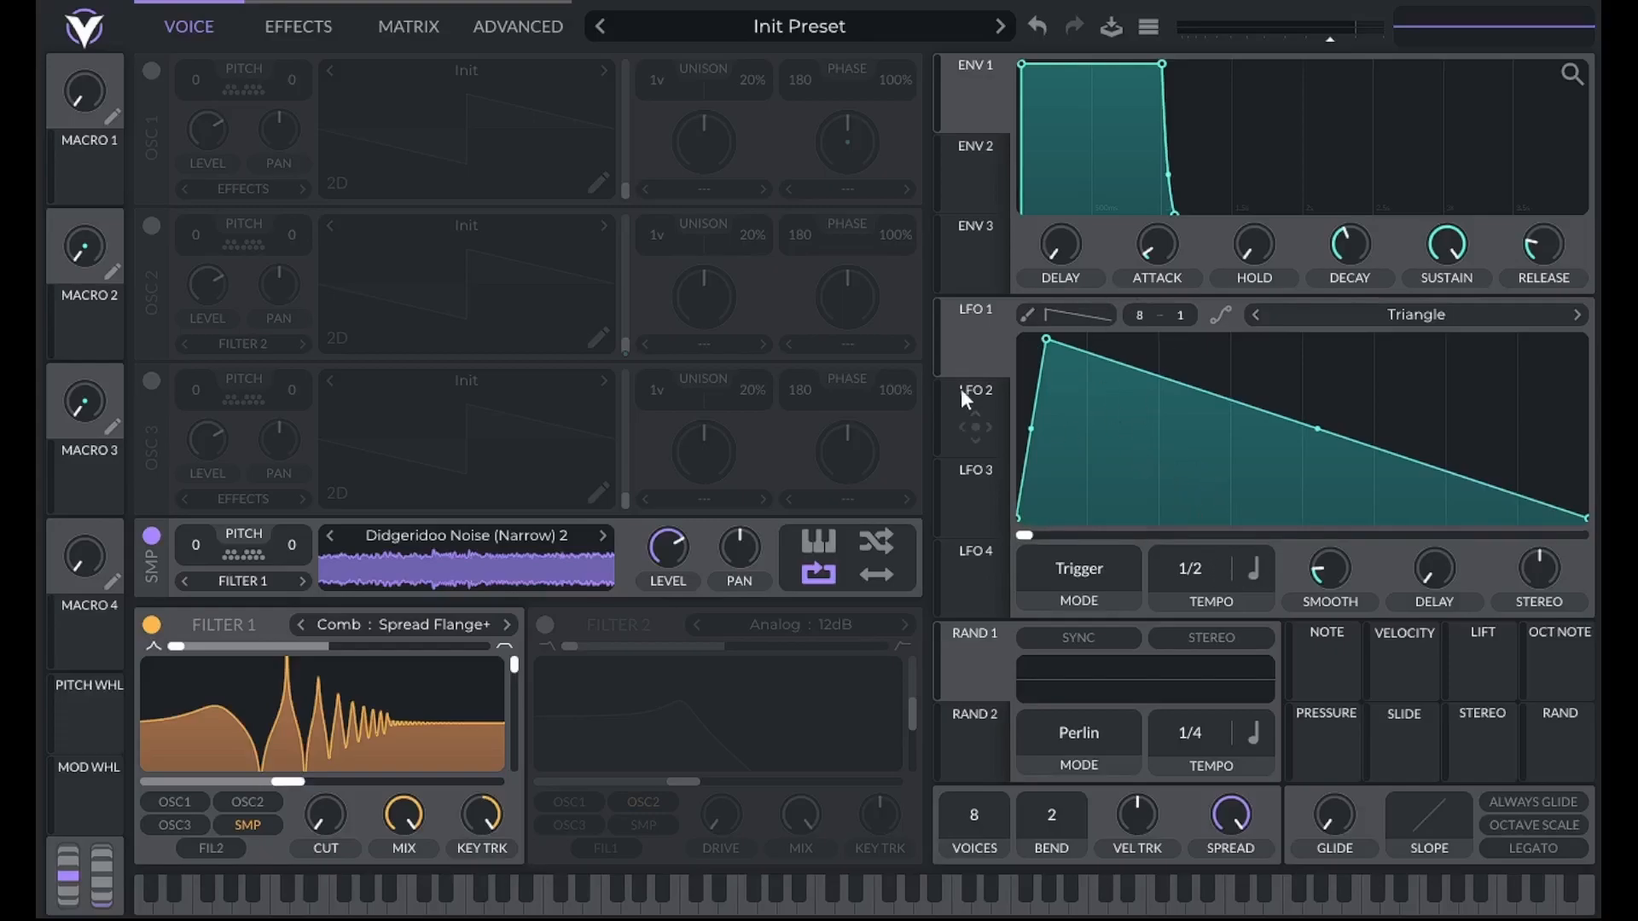
pyautogui.click(1221, 316)
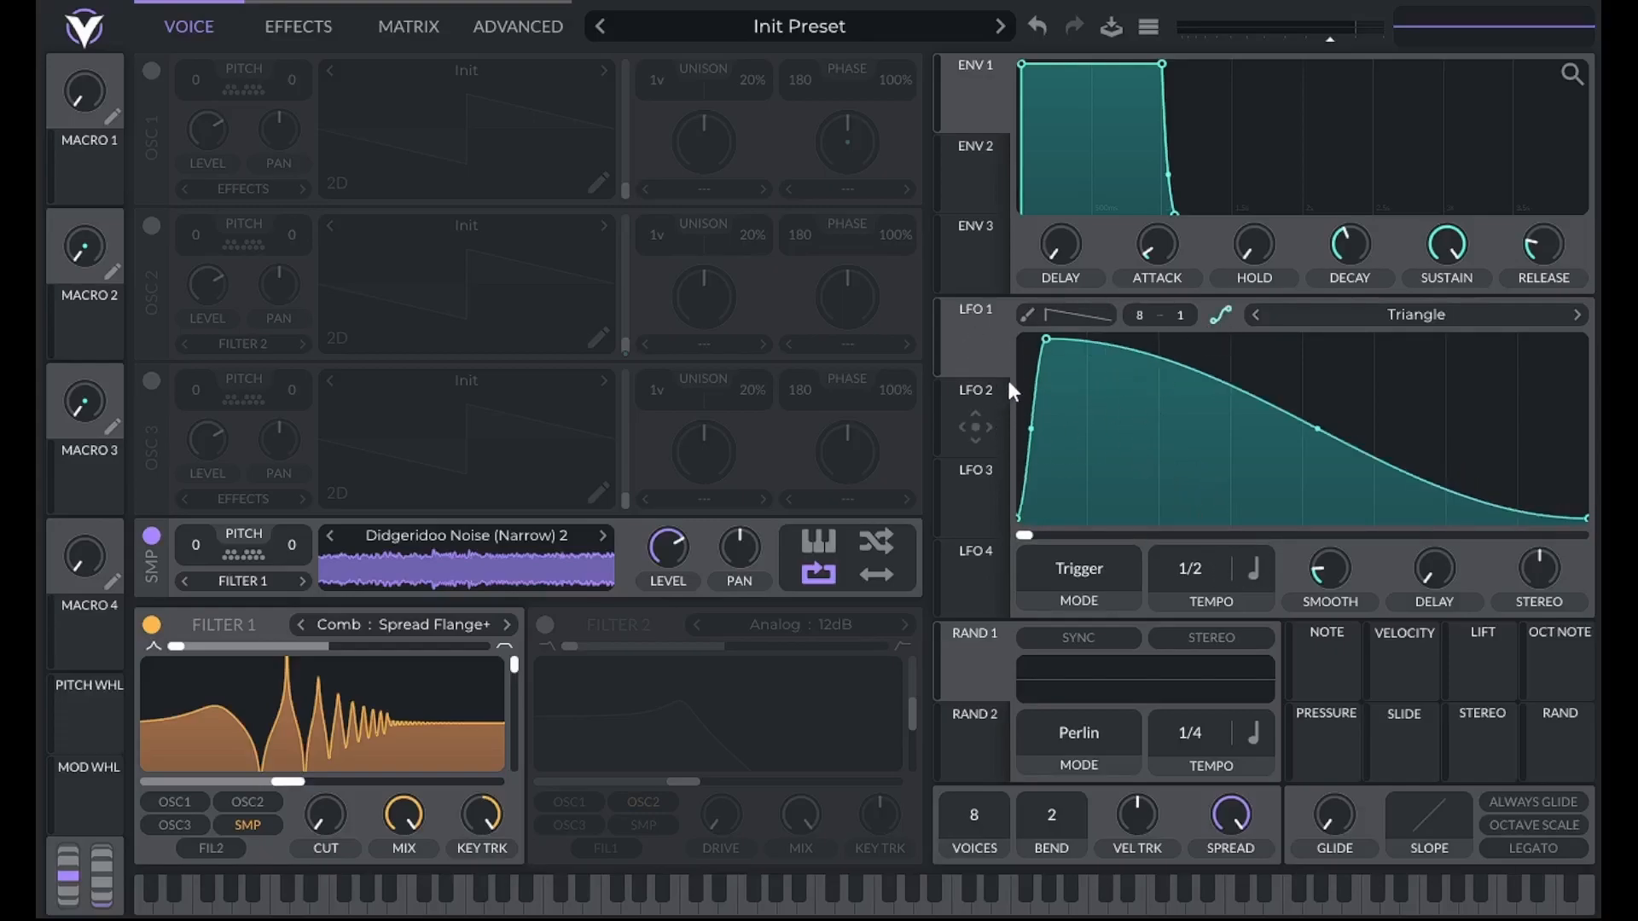
pyautogui.click(1079, 566)
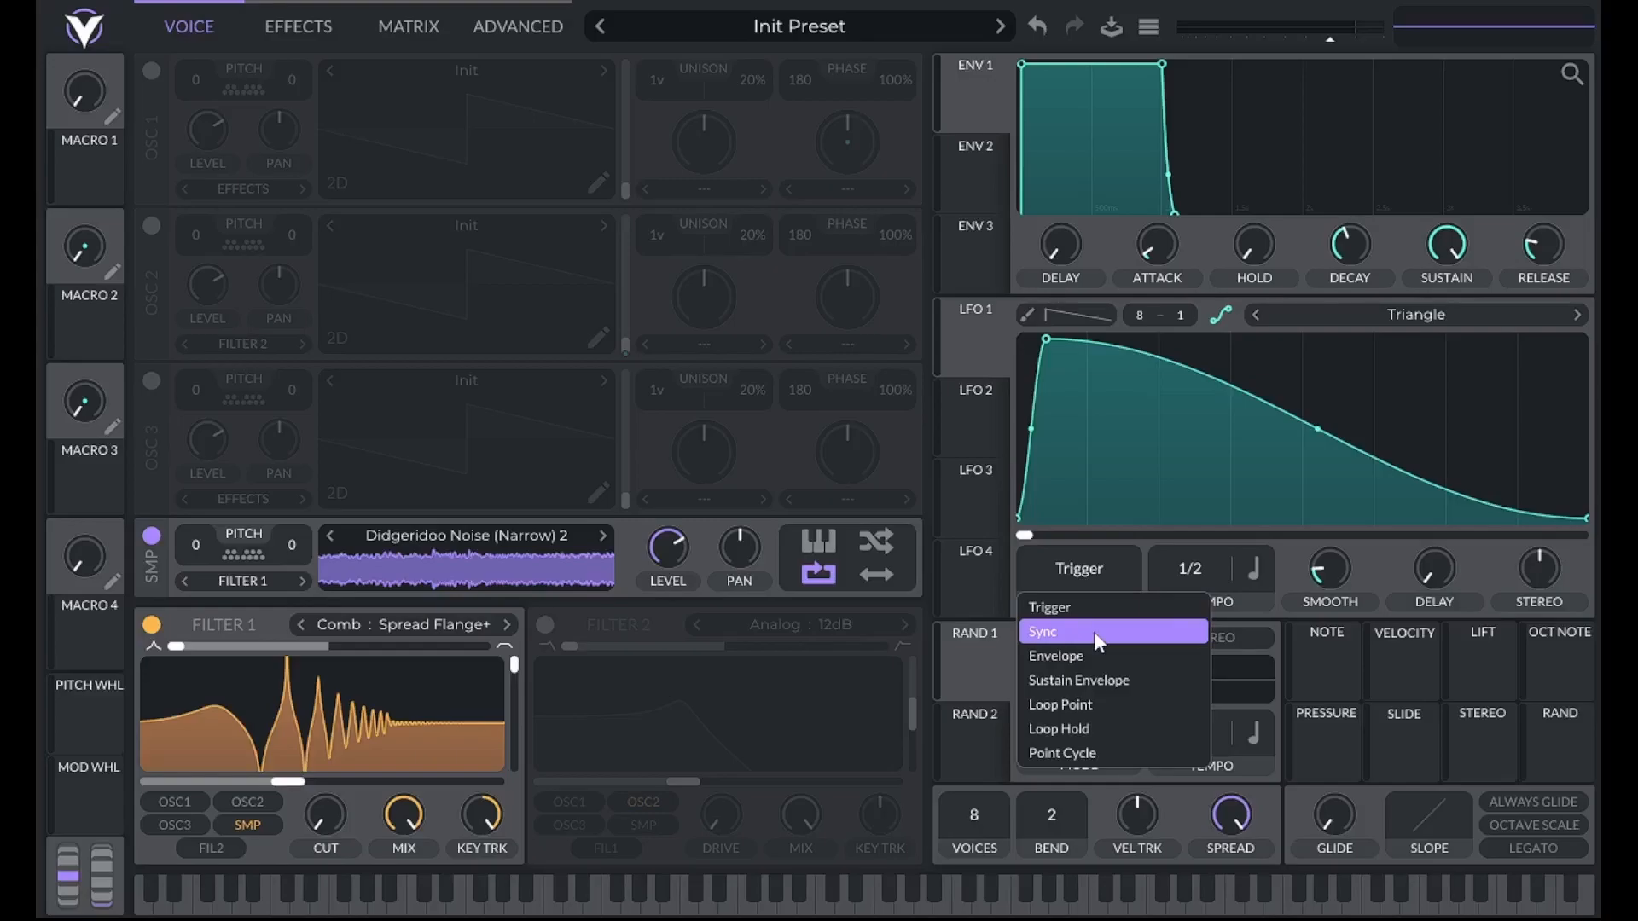
pyautogui.click(1094, 657)
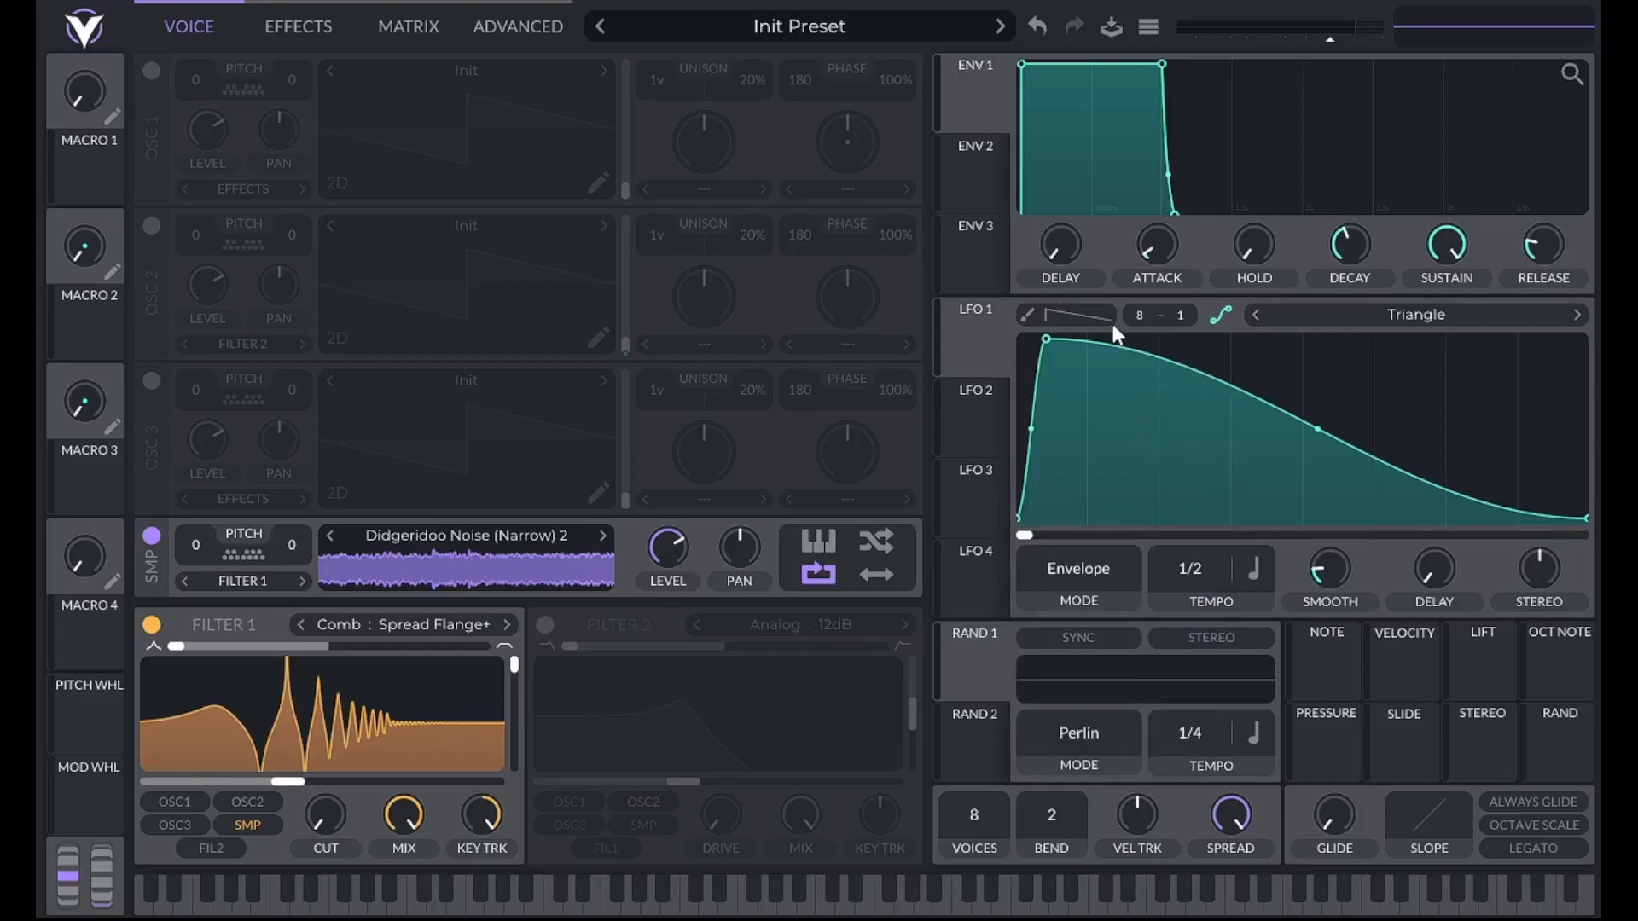
# Set LFO 1's grid to 4 by 4, add a point at a quarter of its length and height, and steepen the decay curve
pyautogui.moveTo(1143, 316); pyautogui.dragTo(1153, 401)
pyautogui.moveTo(1187, 308); pyautogui.dragTo(1191, 259)
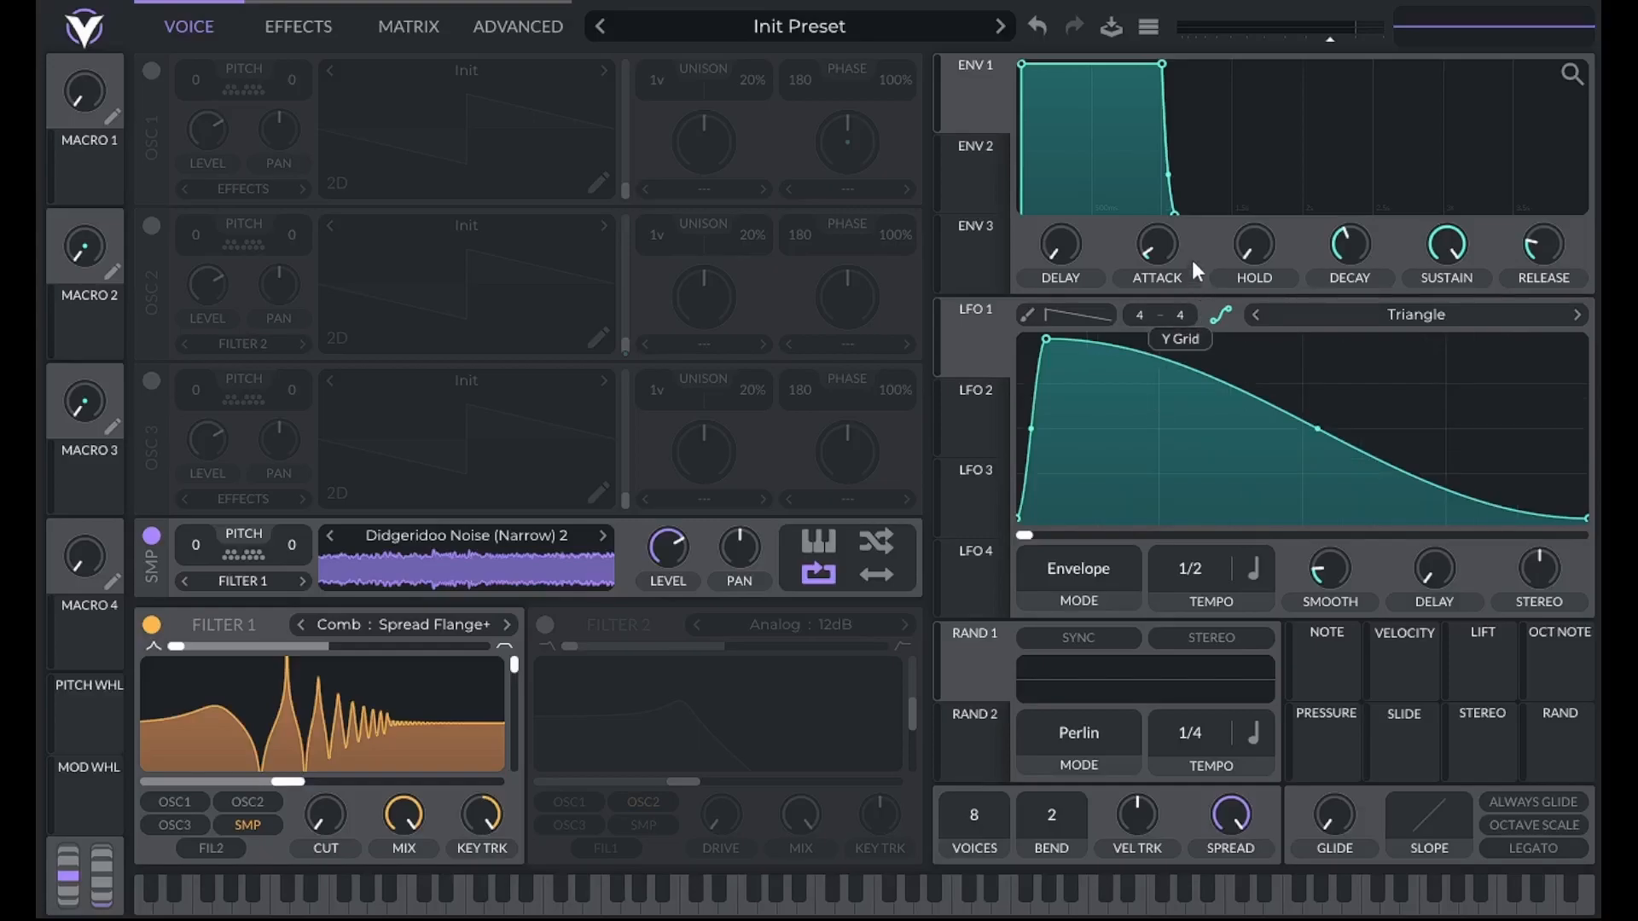
pyautogui.doubleClick(1159, 473)
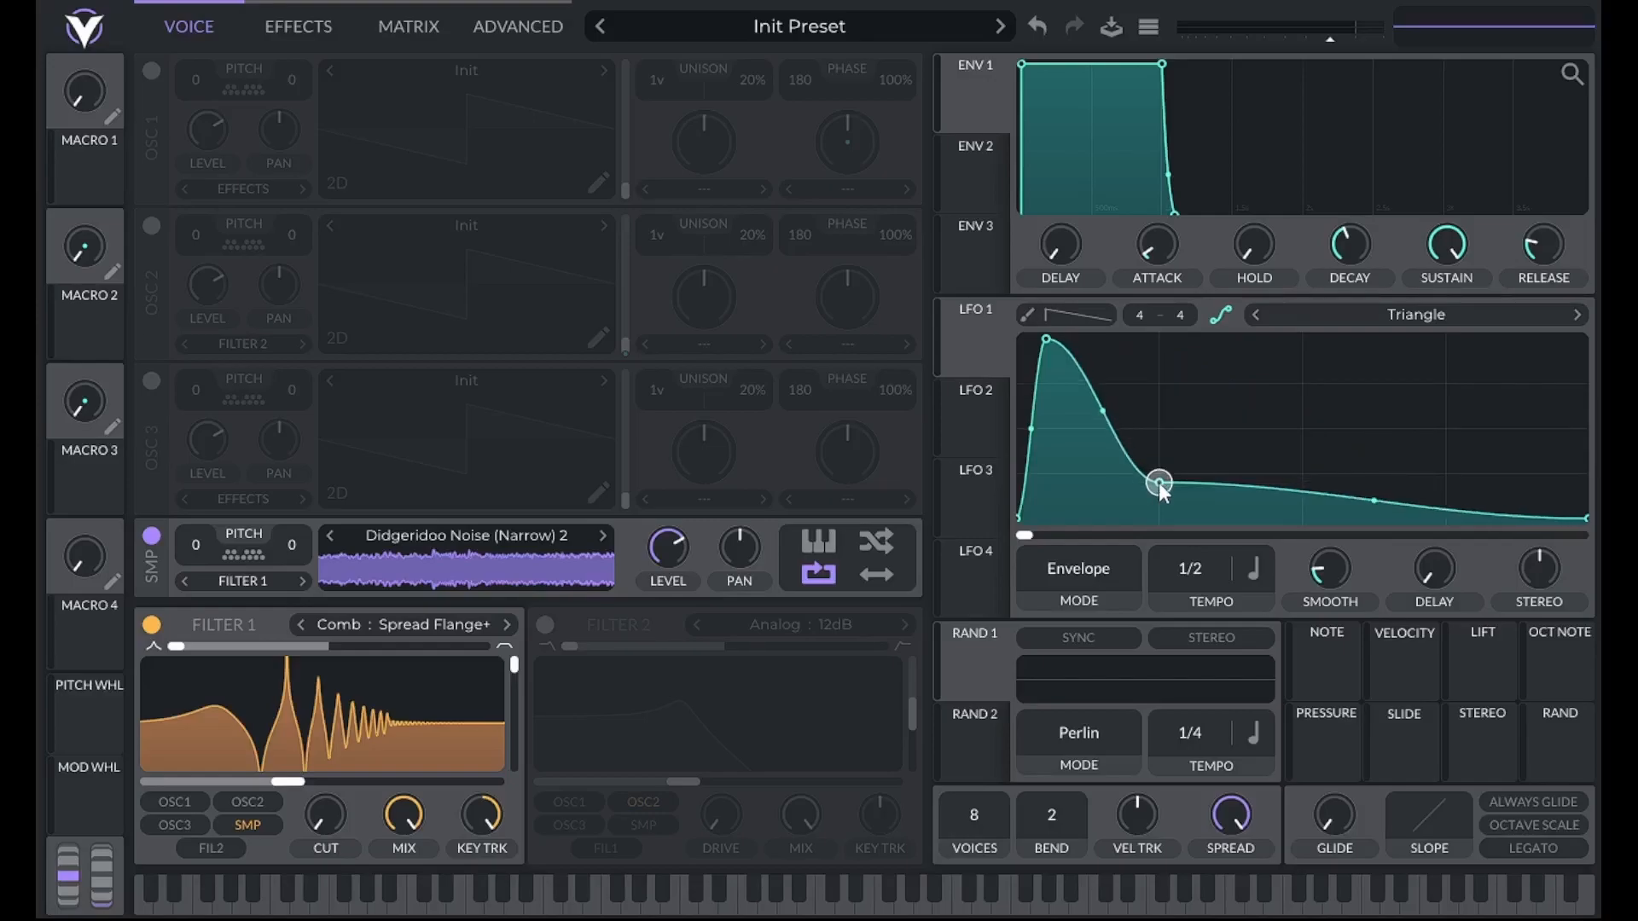
pyautogui.moveTo(1106, 408); pyautogui.dragTo(1108, 466)
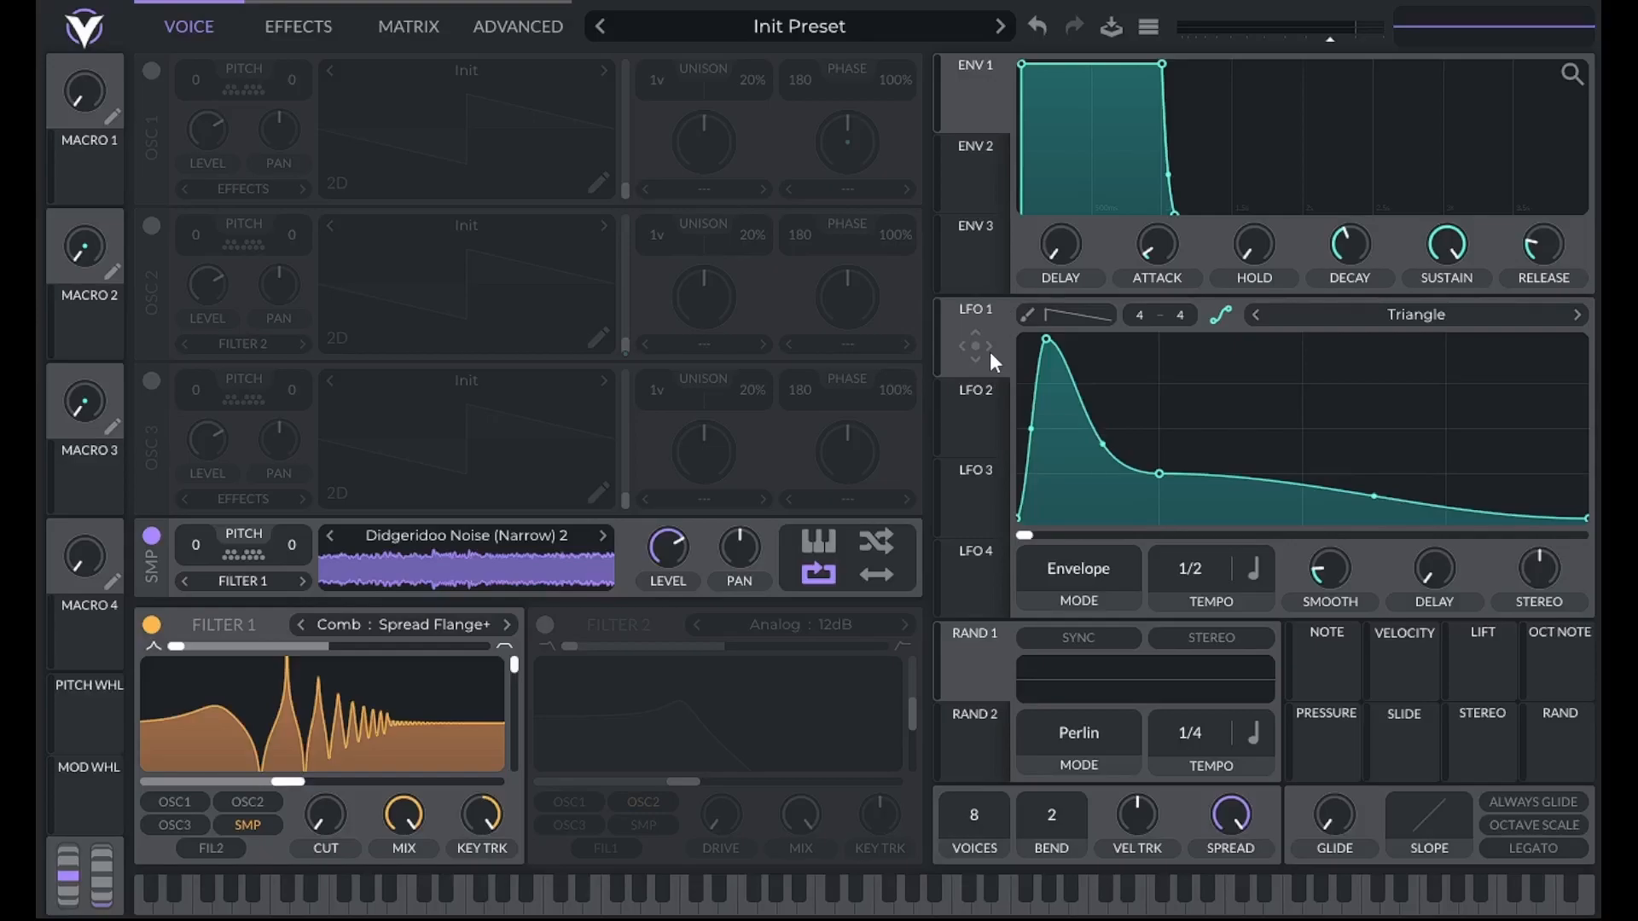
# Lower the sampler level to minimum, modulate it with LFO 1, and enter a less than full modulation amount
pyautogui.moveTo(634, 644); pyautogui.dragTo(595, 674)
pyautogui.moveTo(975, 346); pyautogui.dragTo(672, 541)
pyautogui.rightClick(961, 360)
pyautogui.click(1028, 518)
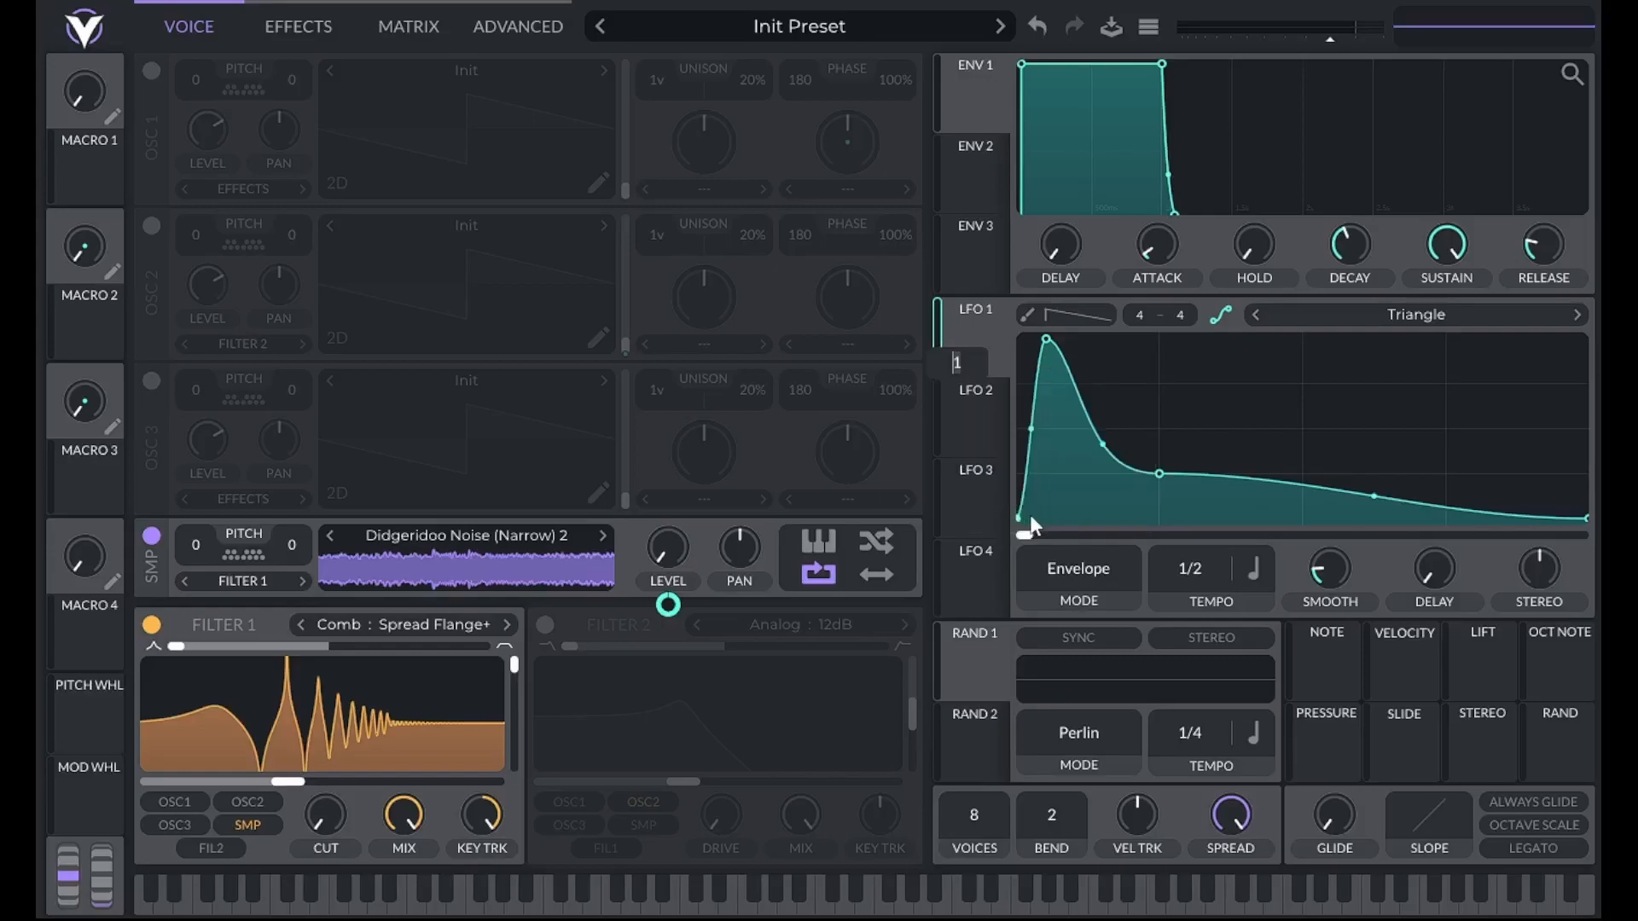
pyautogui.press('Return')
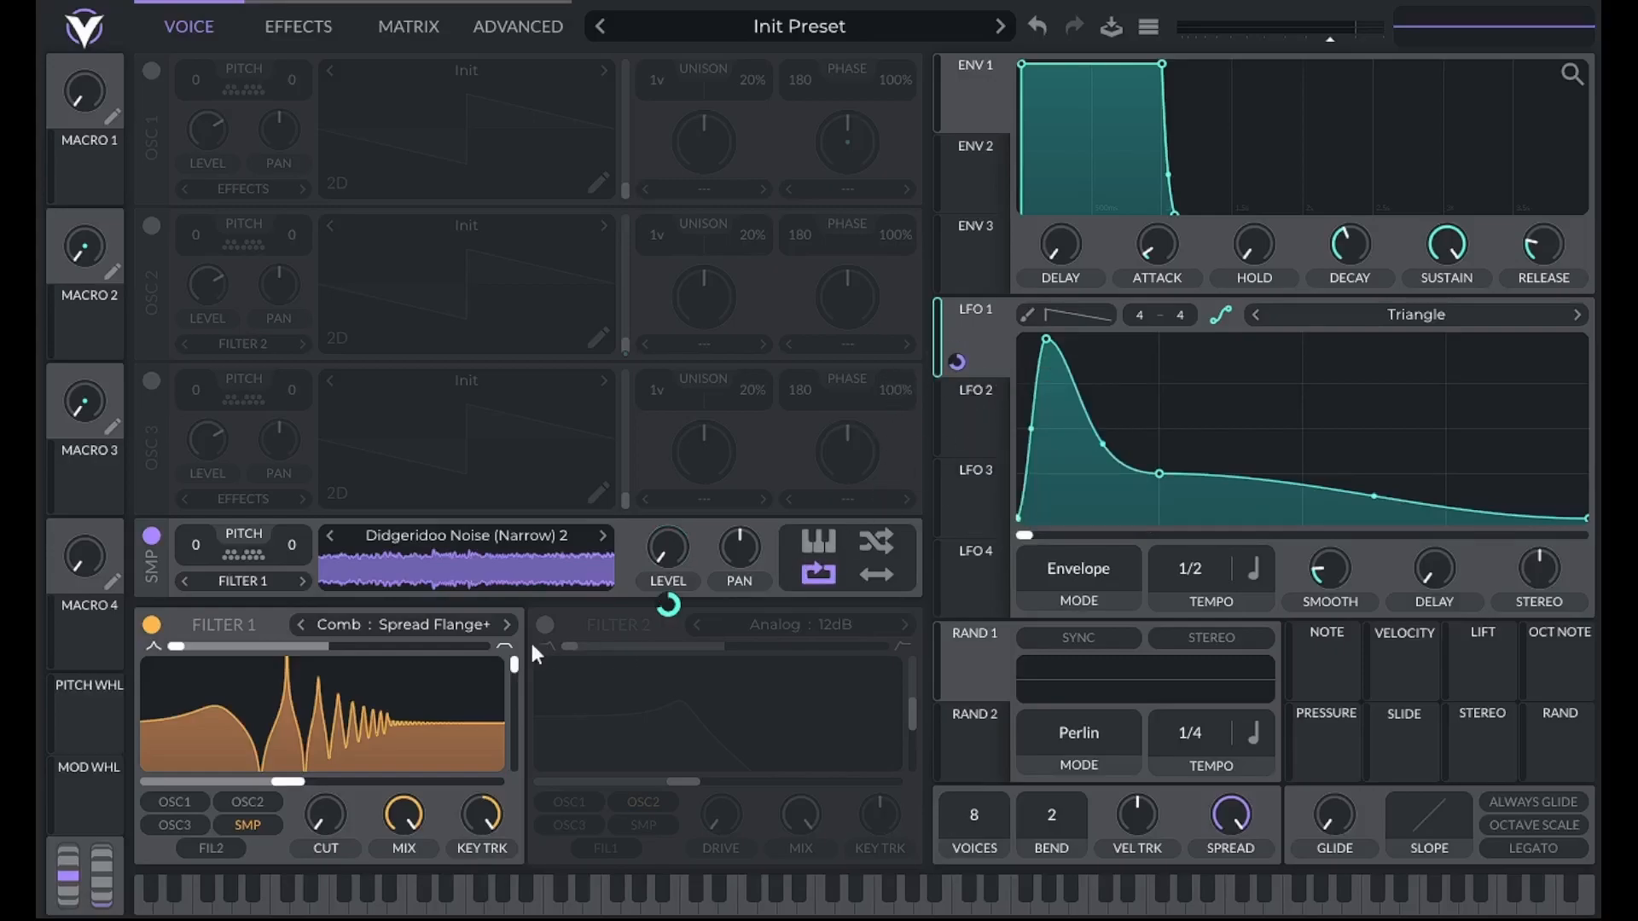
# Lower Filter 1's mix to minimum and modulate both its mix and its cut with LFO 1 at full amount
pyautogui.moveTo(405, 815); pyautogui.dragTo(405, 887)
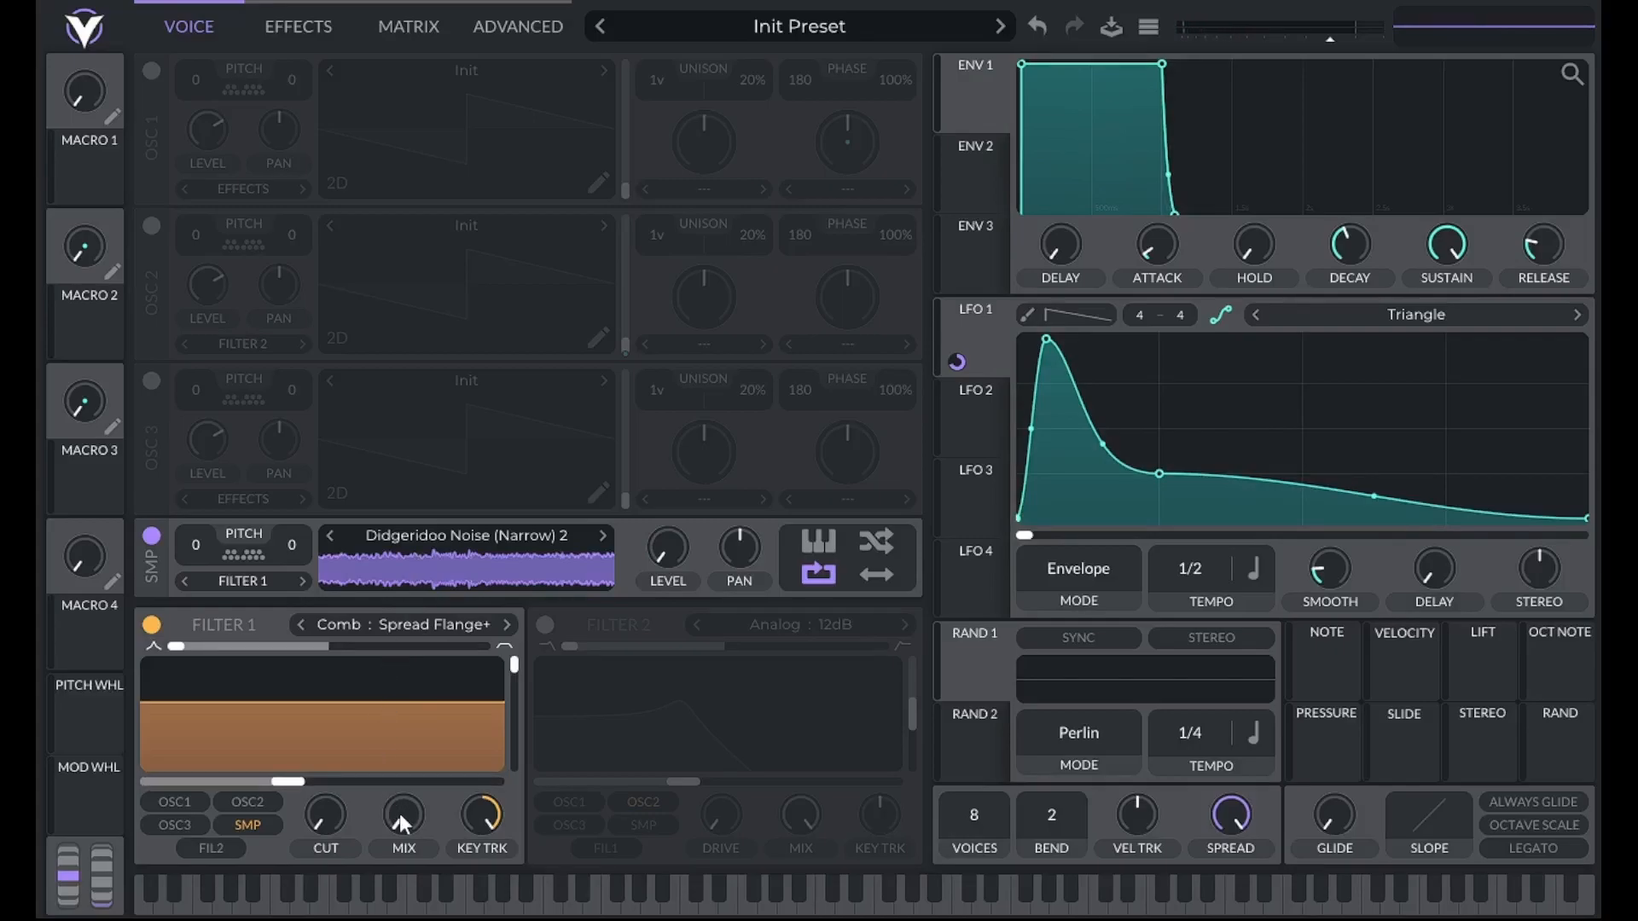
pyautogui.moveTo(406, 826); pyautogui.dragTo(464, 632)
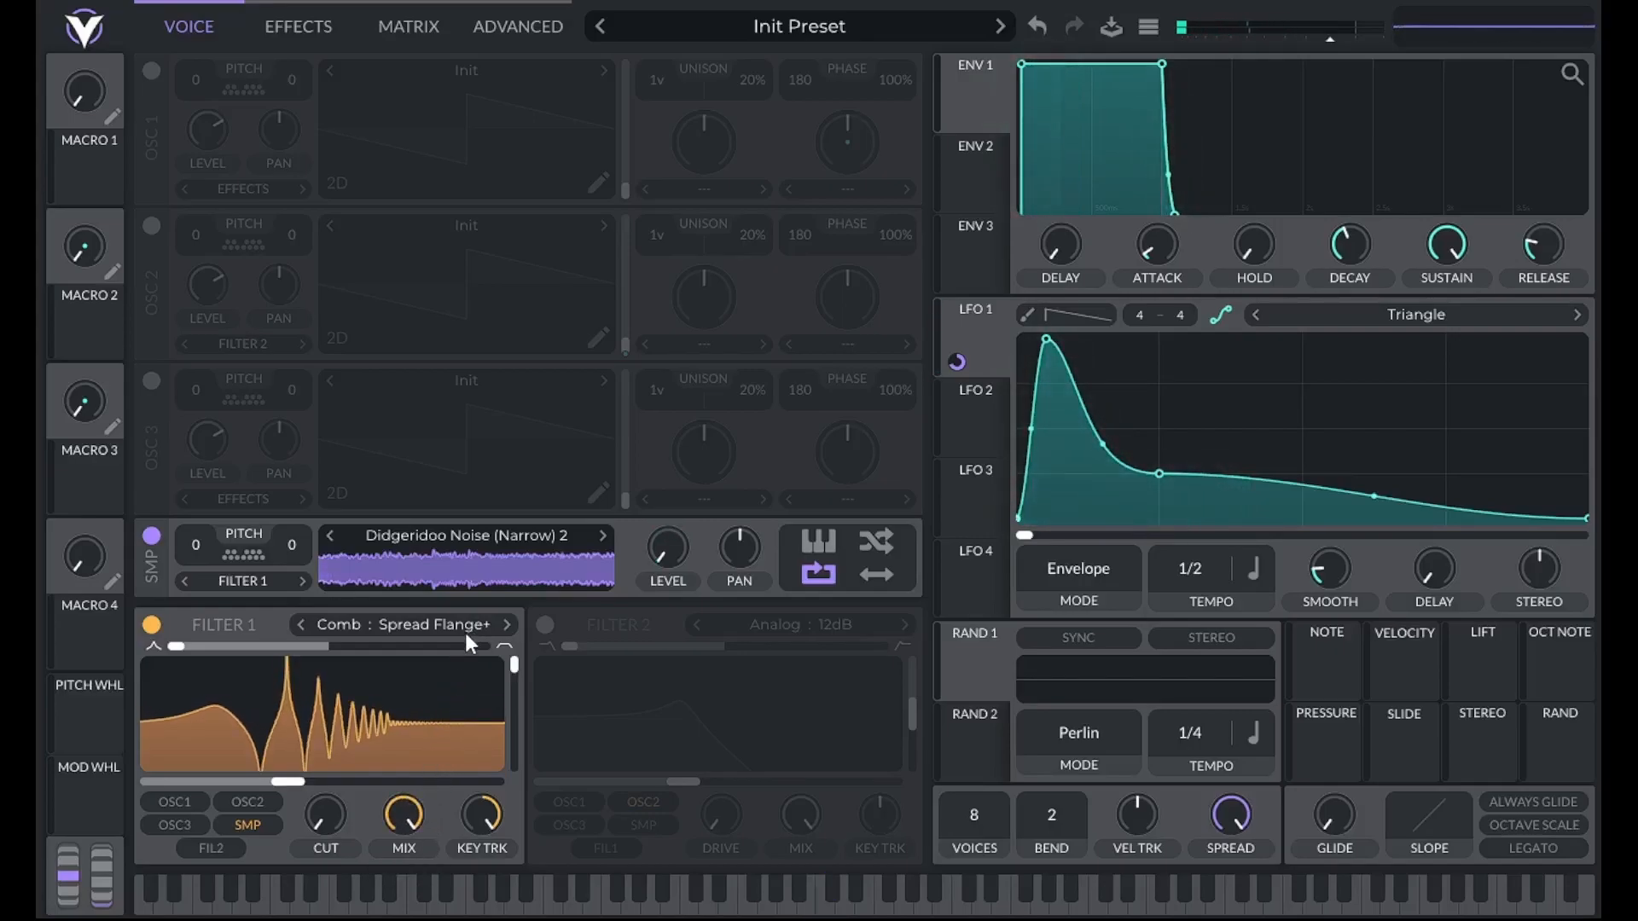
pyautogui.moveTo(410, 811); pyautogui.dragTo(394, 918)
pyautogui.moveTo(957, 361); pyautogui.dragTo(404, 815)
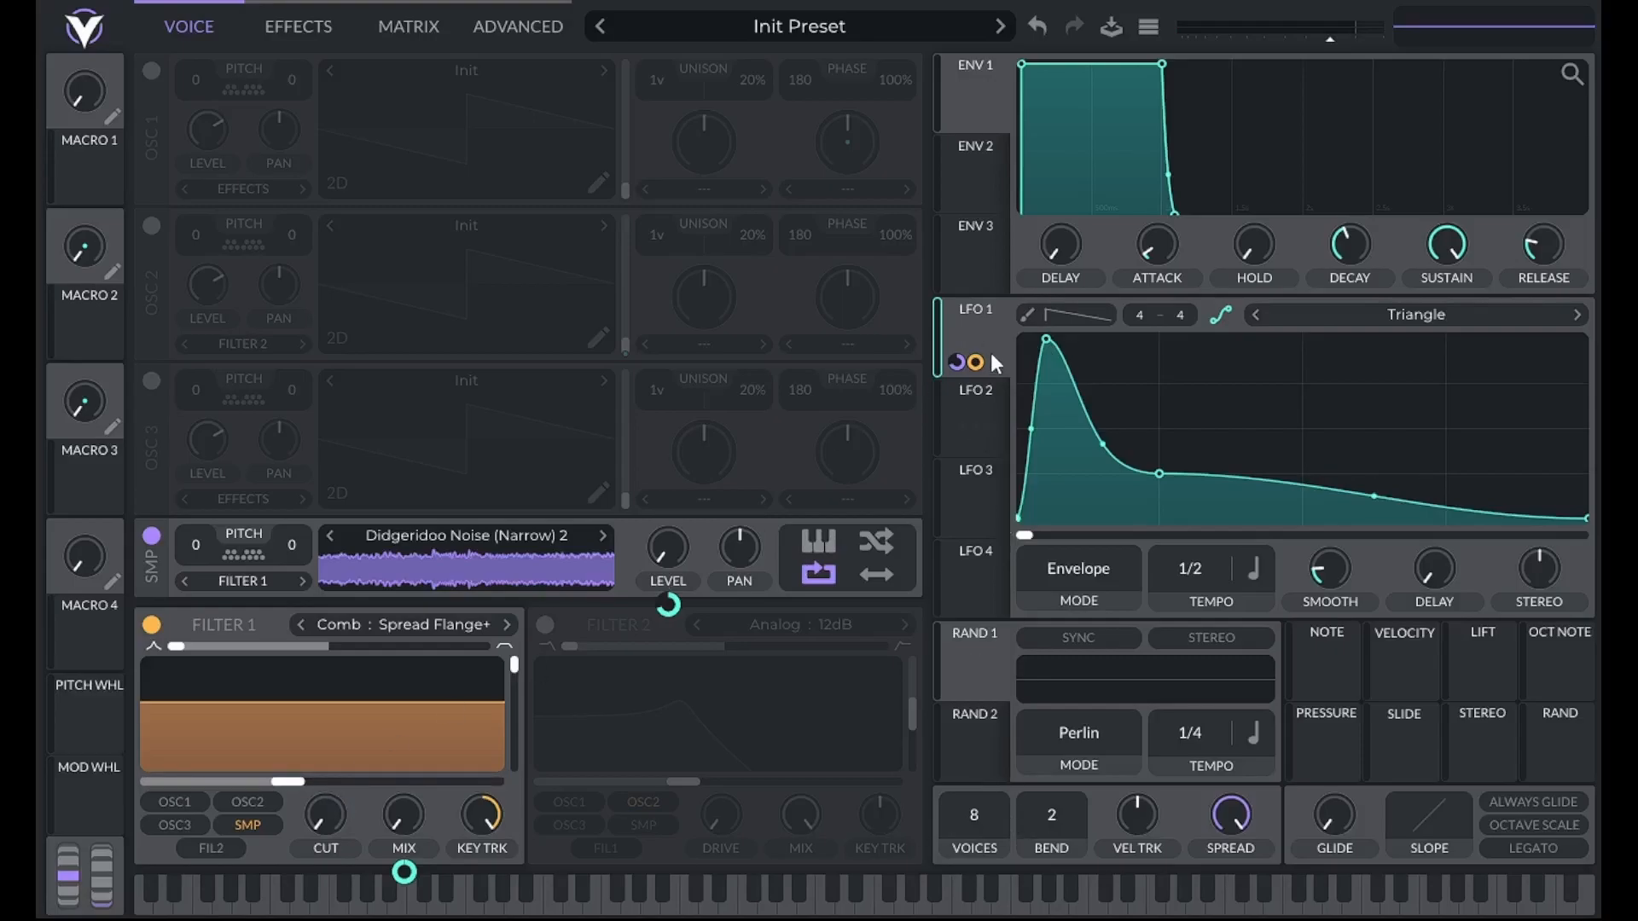
pyautogui.moveTo(986, 323); pyautogui.dragTo(323, 832)
# Transpose the sampler pitch up to 28 semitones and play a test note
pyautogui.moveTo(203, 546); pyautogui.dragTo(227, 423)
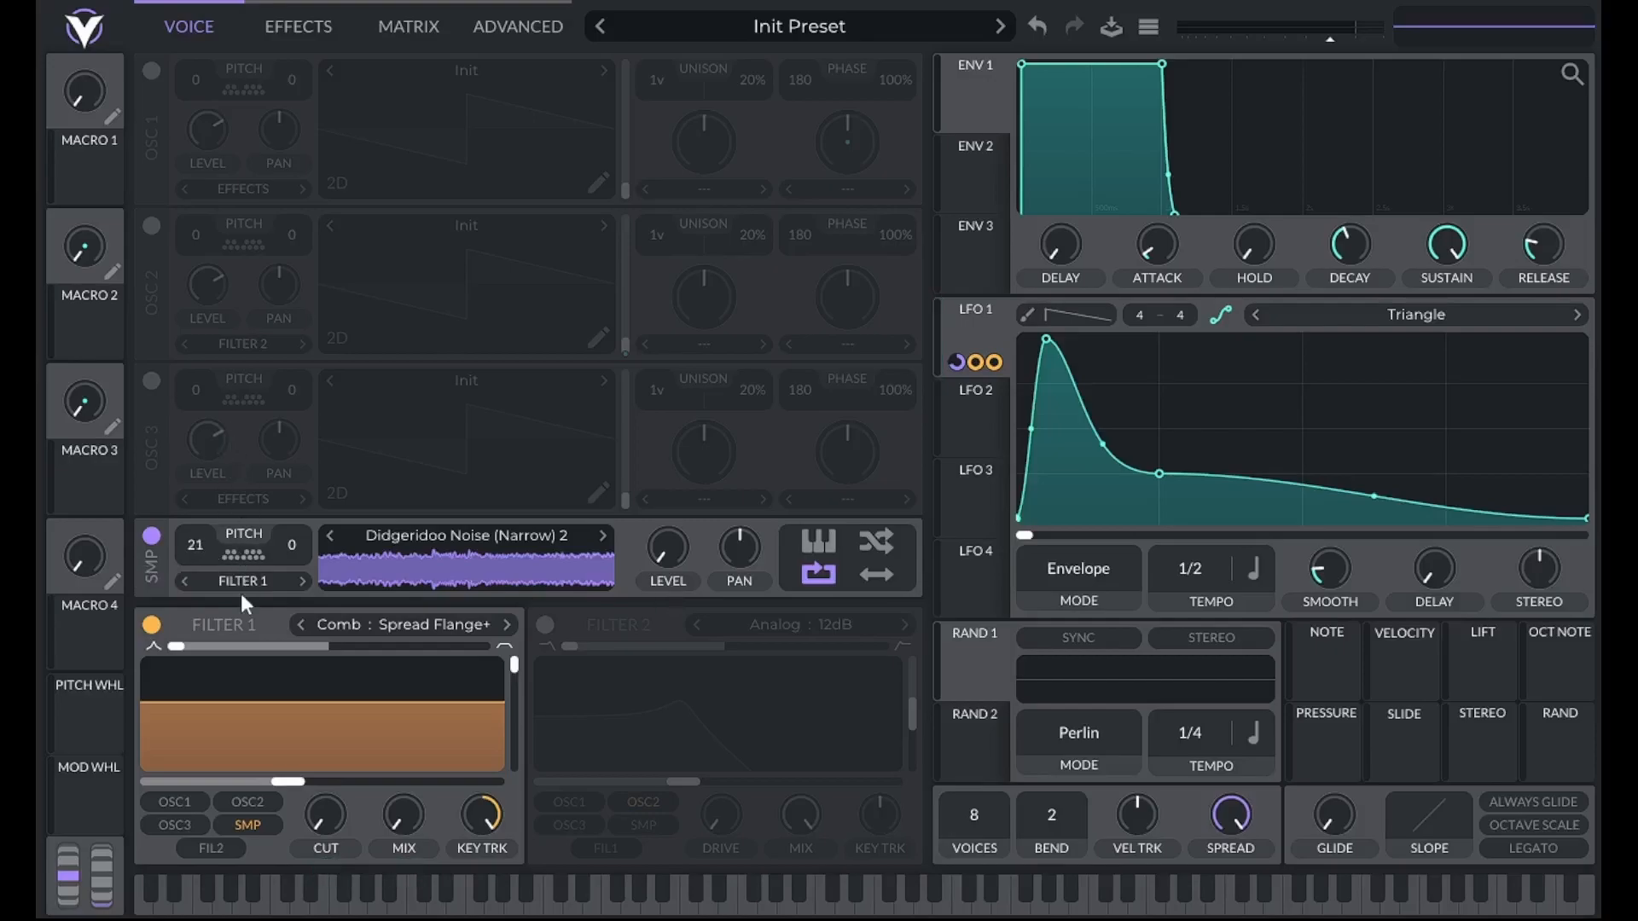
pyautogui.moveTo(198, 542); pyautogui.dragTo(212, 517)
pyautogui.press('a')
# Enable Filter 2, set its blend to 1.000, and feed it from Filter 1 instead of oscillator 2
pyautogui.click(545, 625)
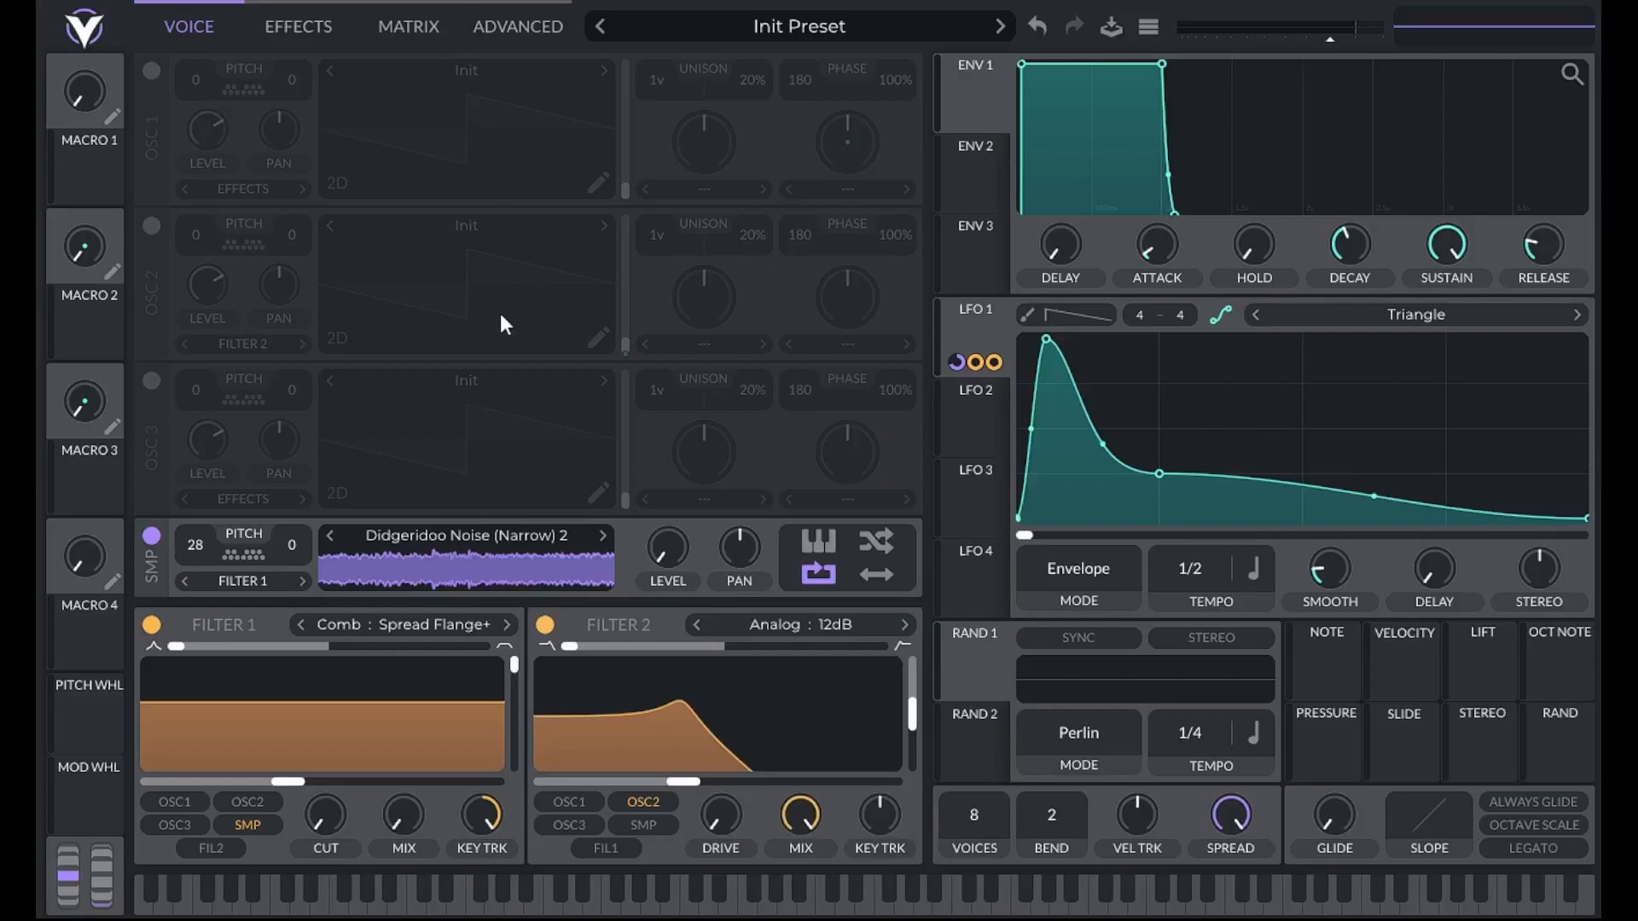
pyautogui.moveTo(567, 646); pyautogui.dragTo(737, 650)
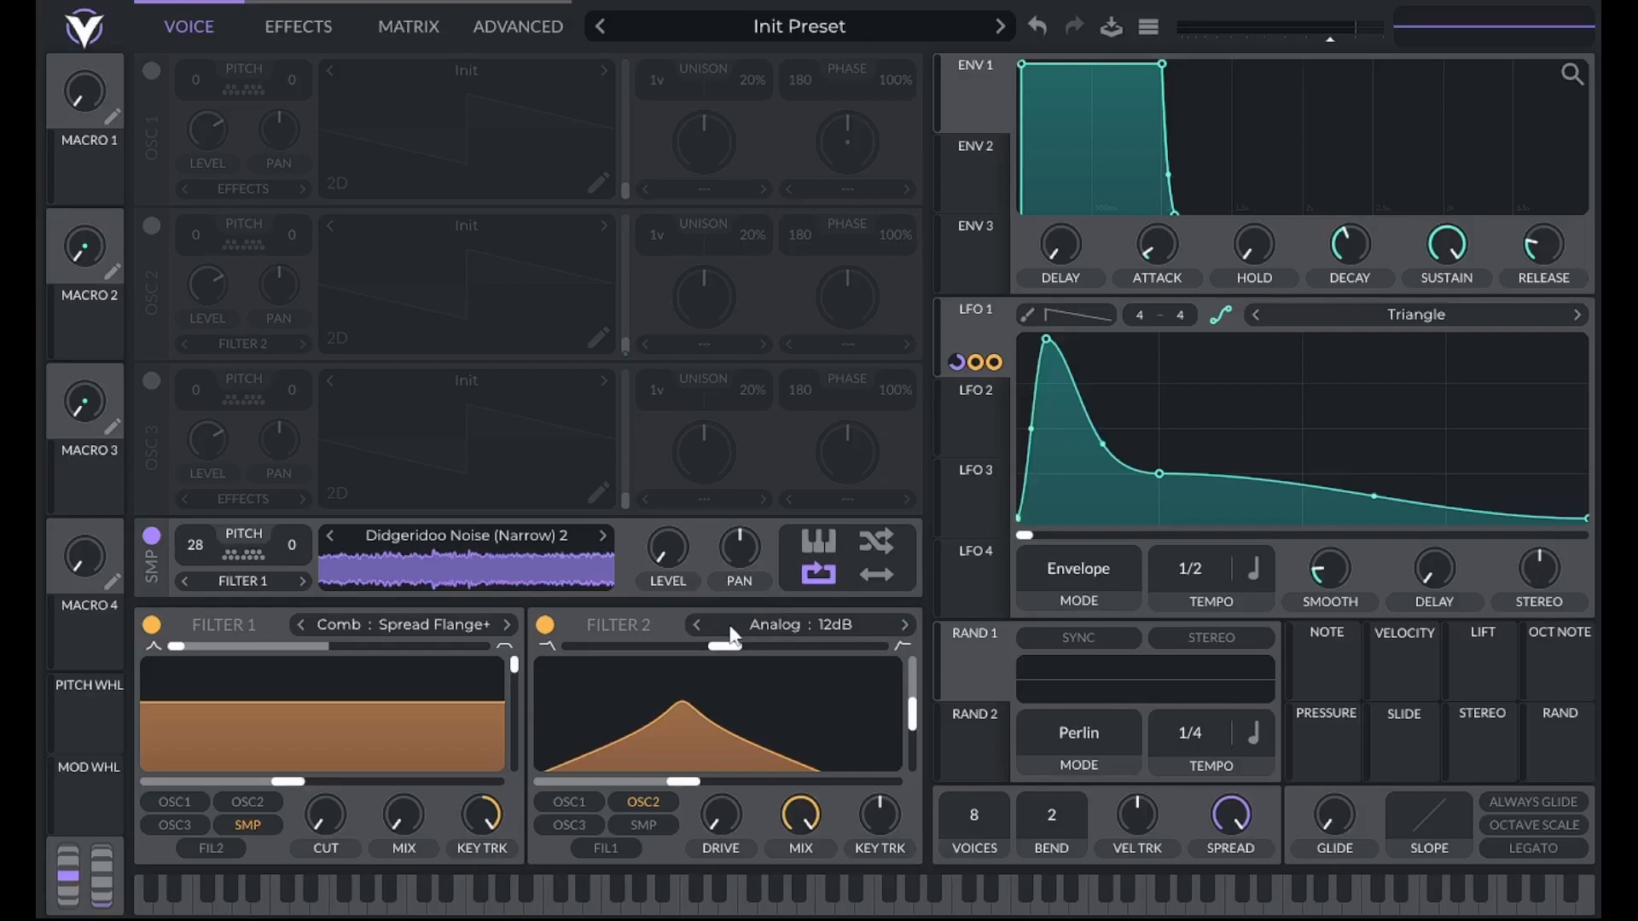
pyautogui.click(643, 802)
pyautogui.click(612, 849)
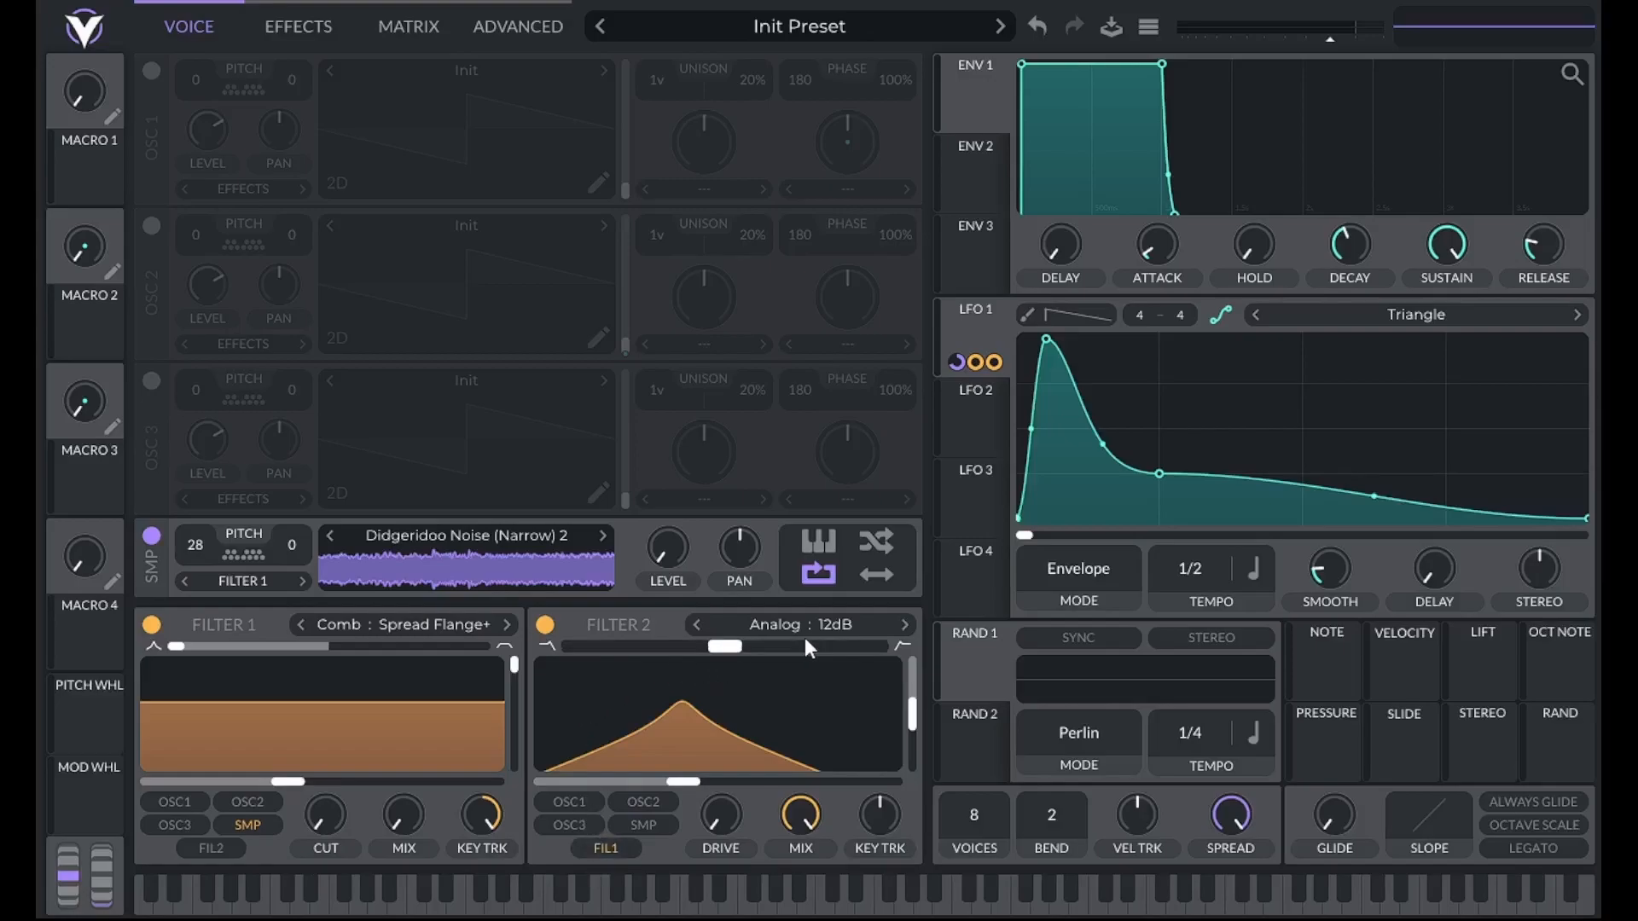
# Set Filter 2's type to Analog: 24dB and lower its resonance to minimum
pyautogui.click(828, 624)
pyautogui.click(1147, 673)
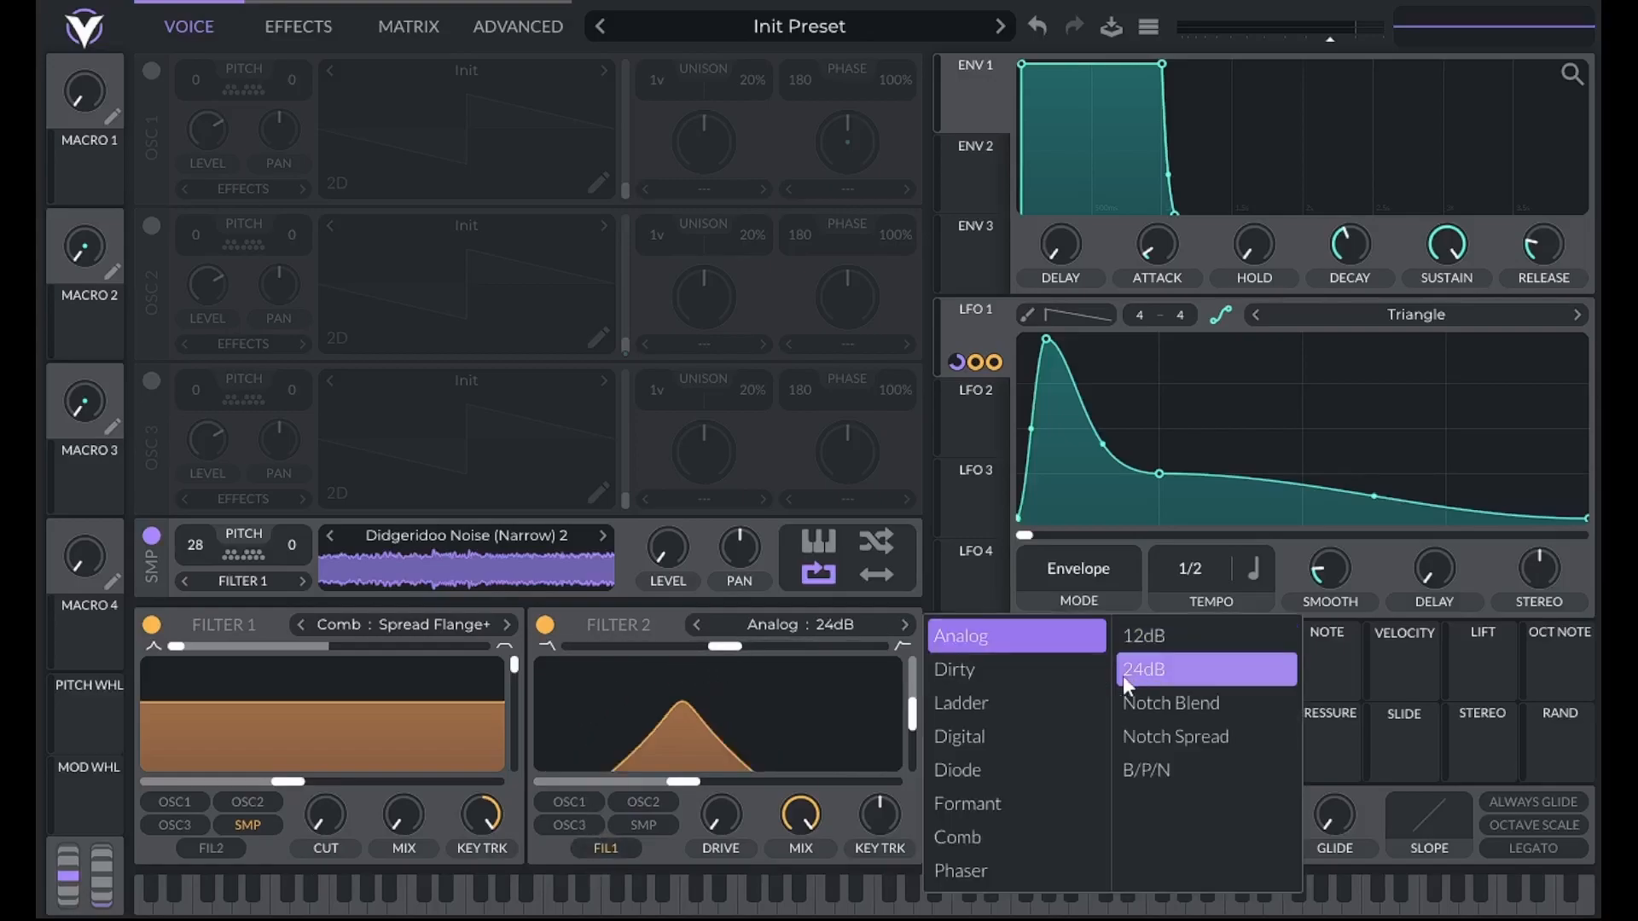
pyautogui.moveTo(724, 646)
pyautogui.mouseDown()
pyautogui.moveTo(591, 652)
pyautogui.moveTo(742, 646)
pyautogui.mouseUp()
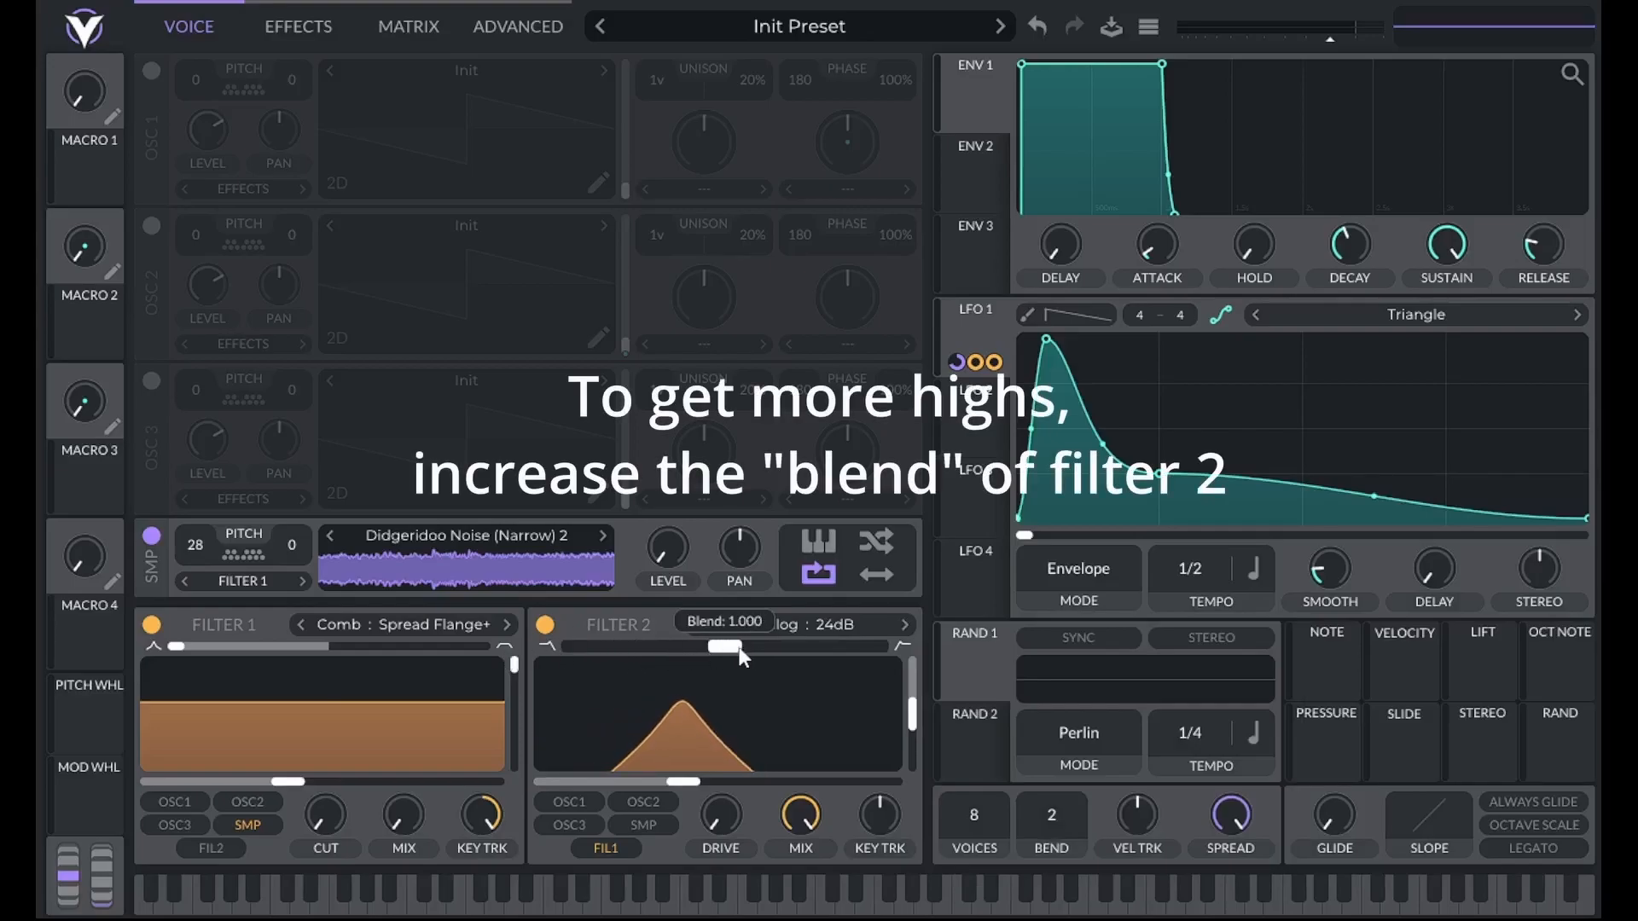
pyautogui.moveTo(912, 715); pyautogui.dragTo(925, 850)
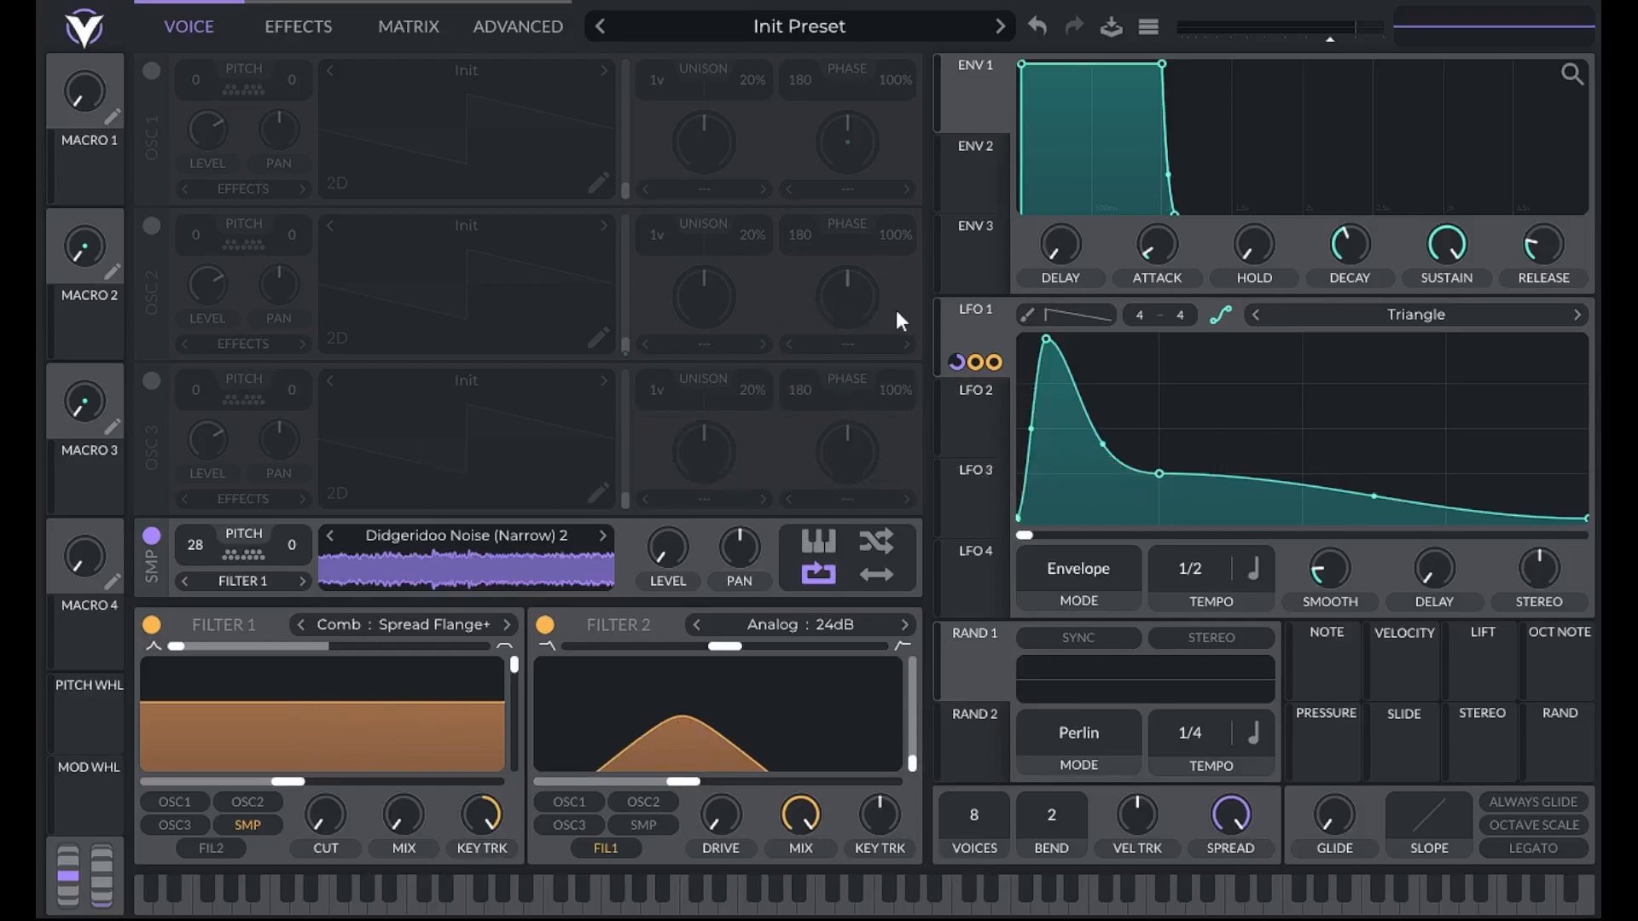
# Modulate Filter 2's cutoff with LFO 1 and set the modulation amount to 84
pyautogui.moveTo(958, 362); pyautogui.dragTo(715, 766)
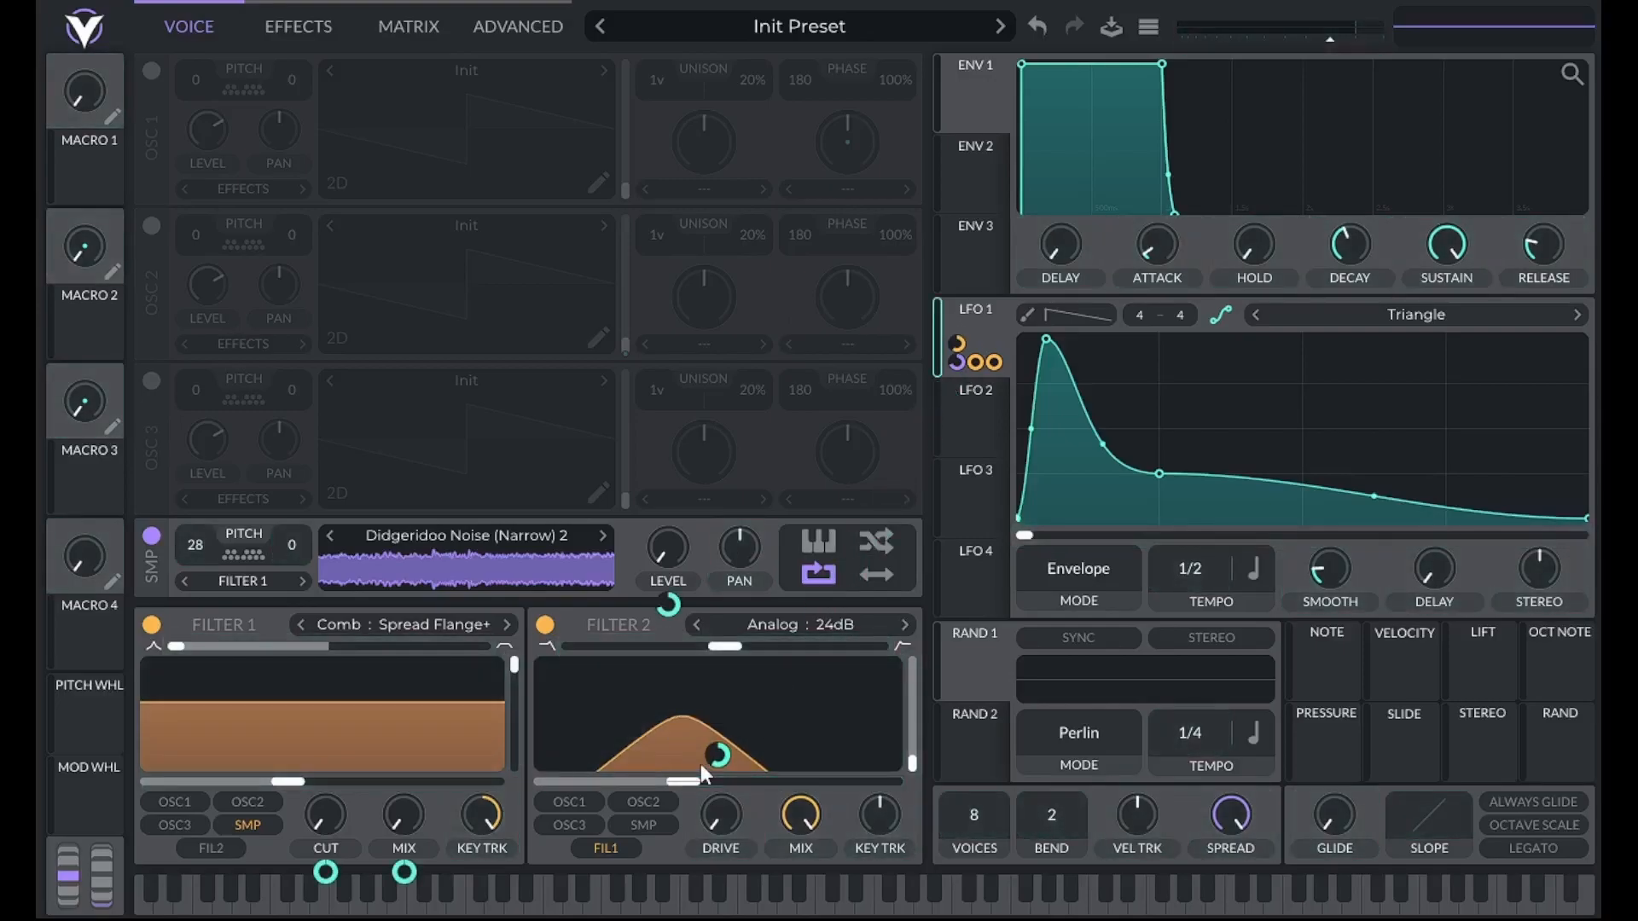
pyautogui.moveTo(715, 759)
pyautogui.moveTo(328, 873)
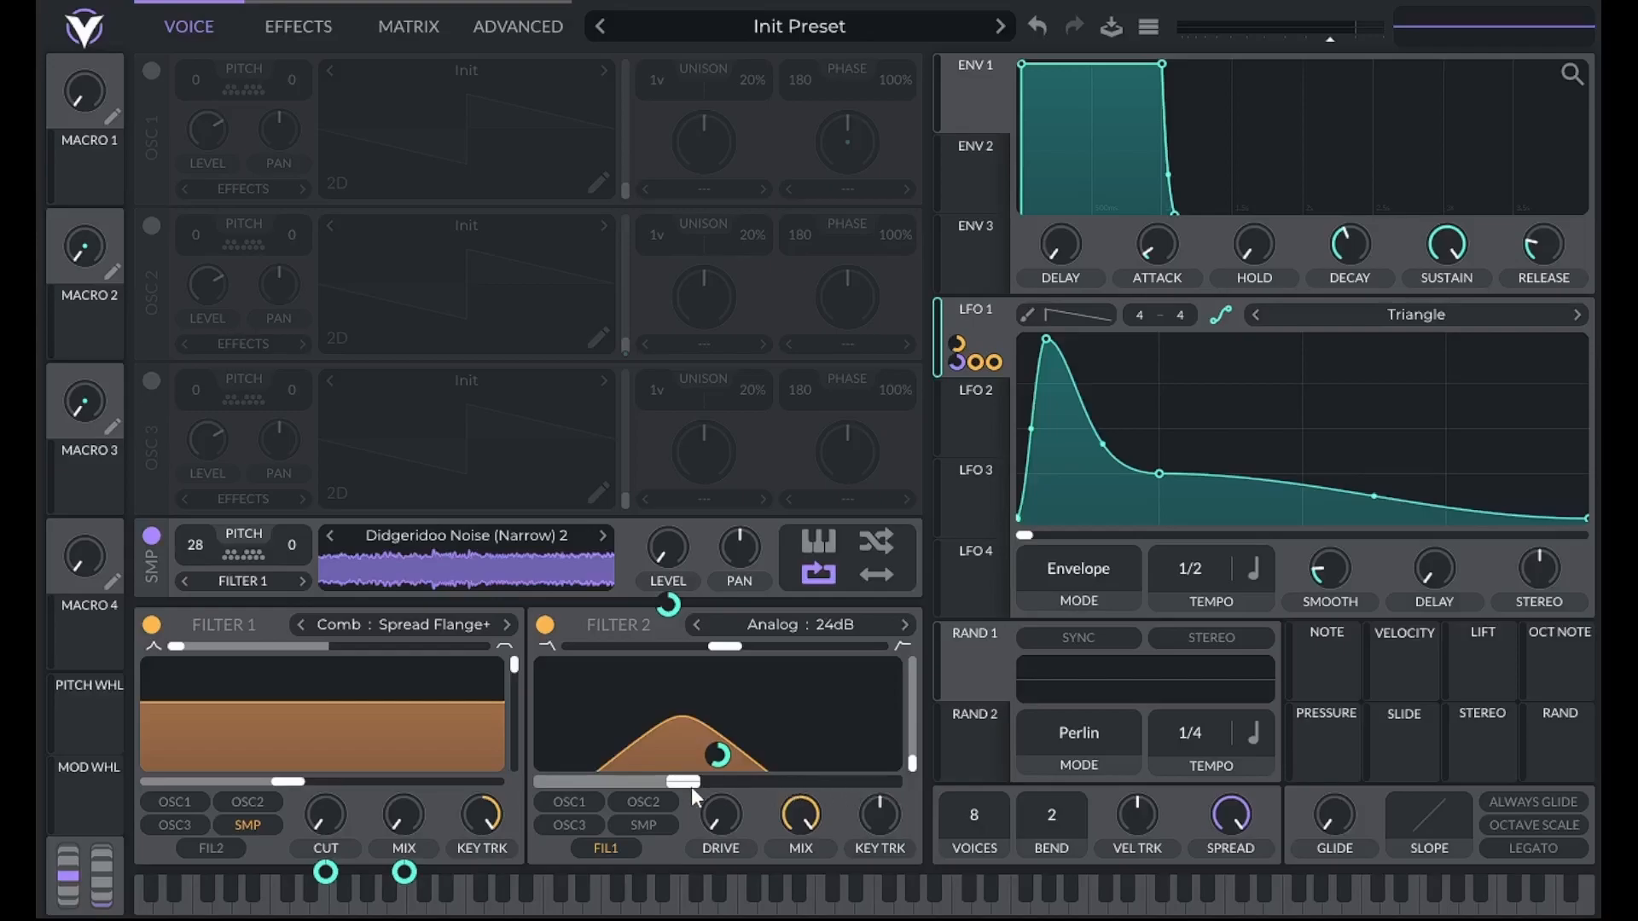
pyautogui.rightClick(720, 758)
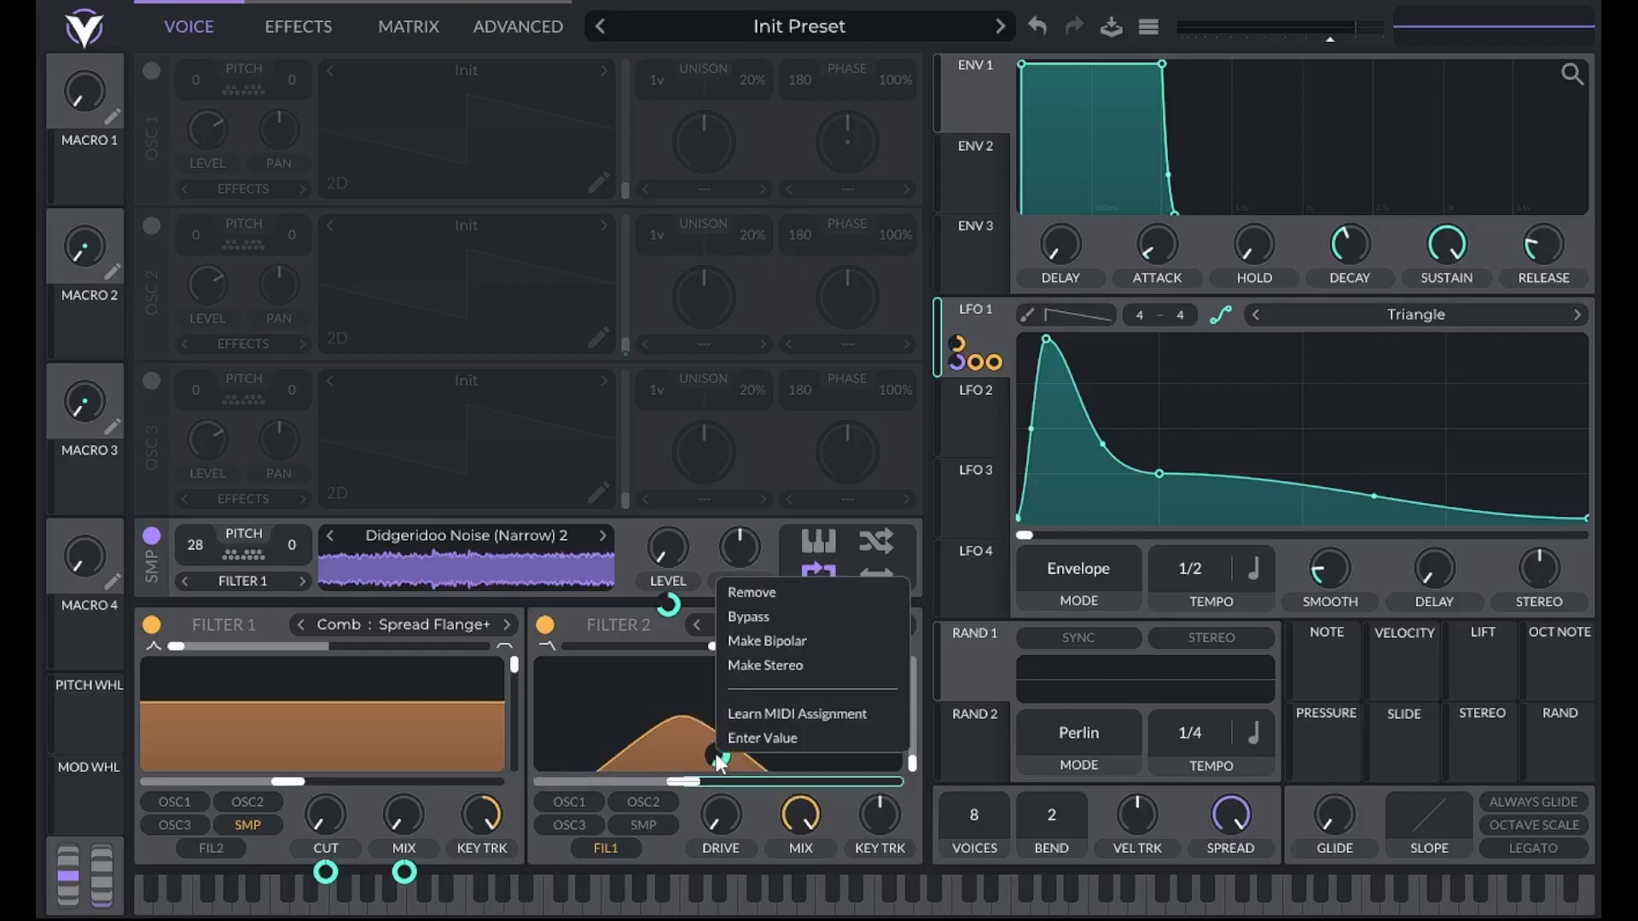
pyautogui.click(734, 745)
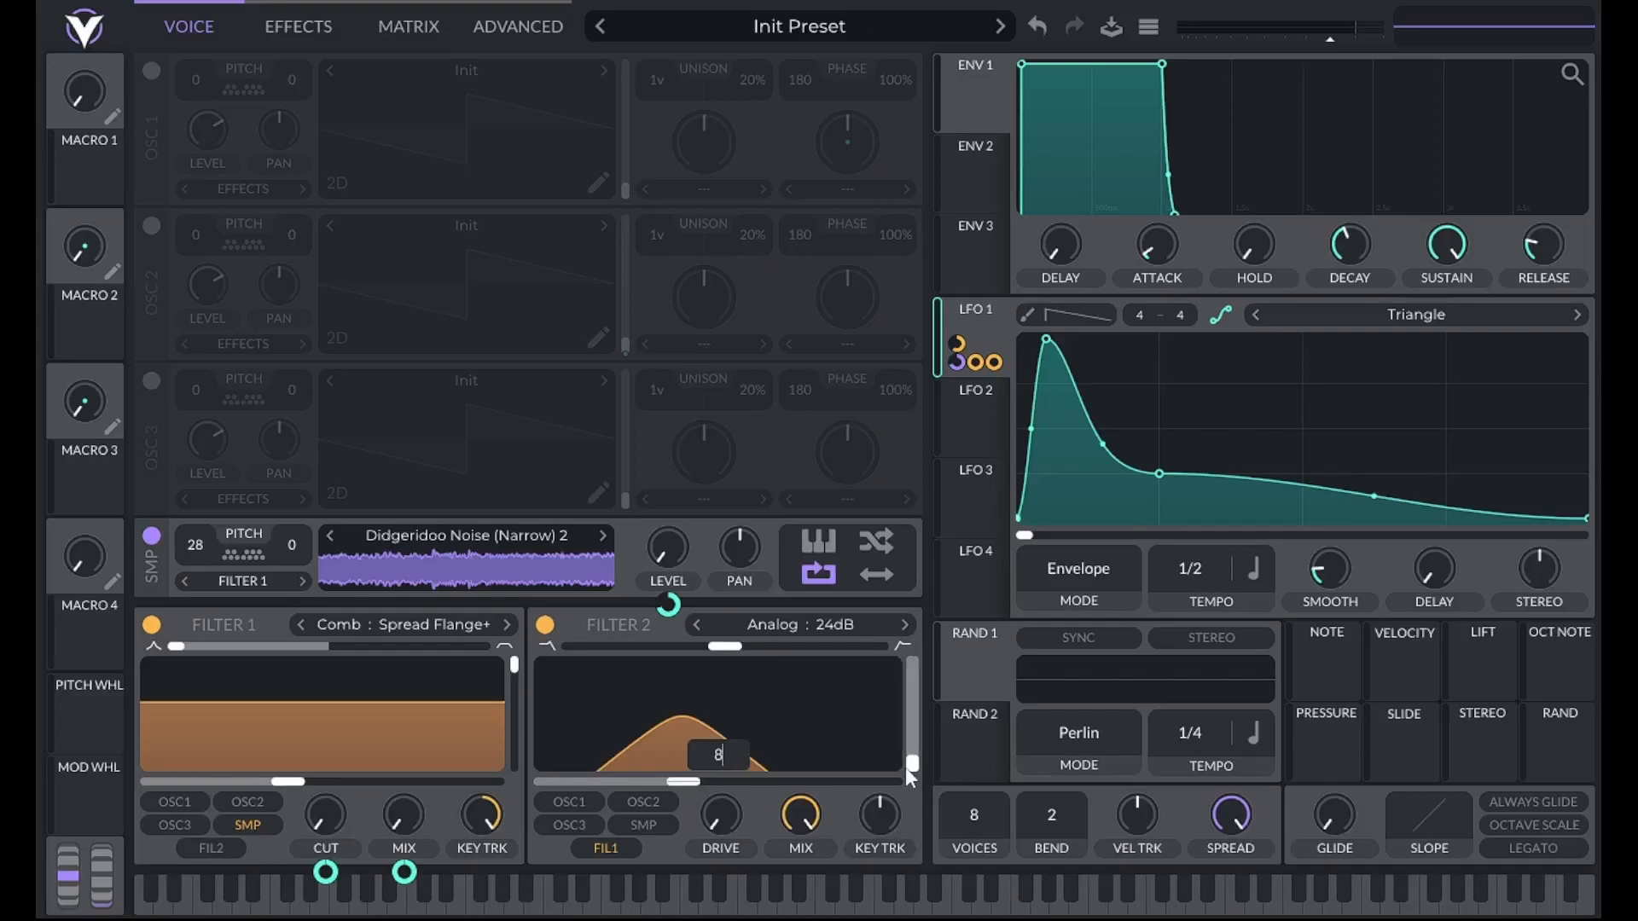
pyautogui.press('Return')
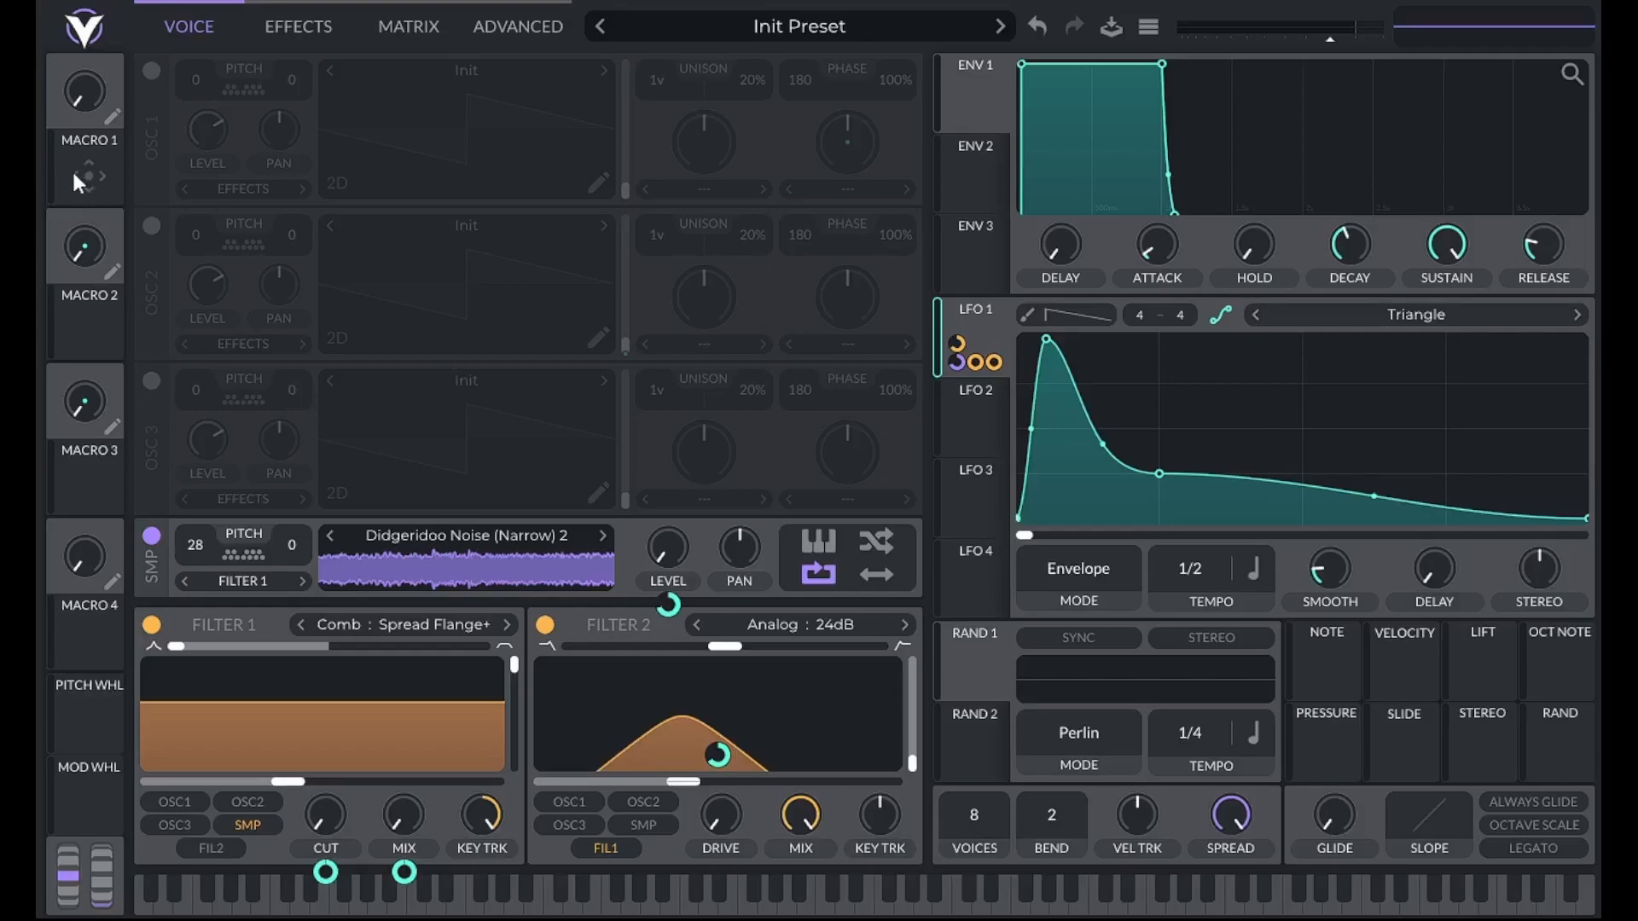
# Assign Macro 1 to LFO 1's modulation amounts on Filter 2 cutoff and Filter 1 cut
pyautogui.moveTo(89, 173); pyautogui.dragTo(960, 345)
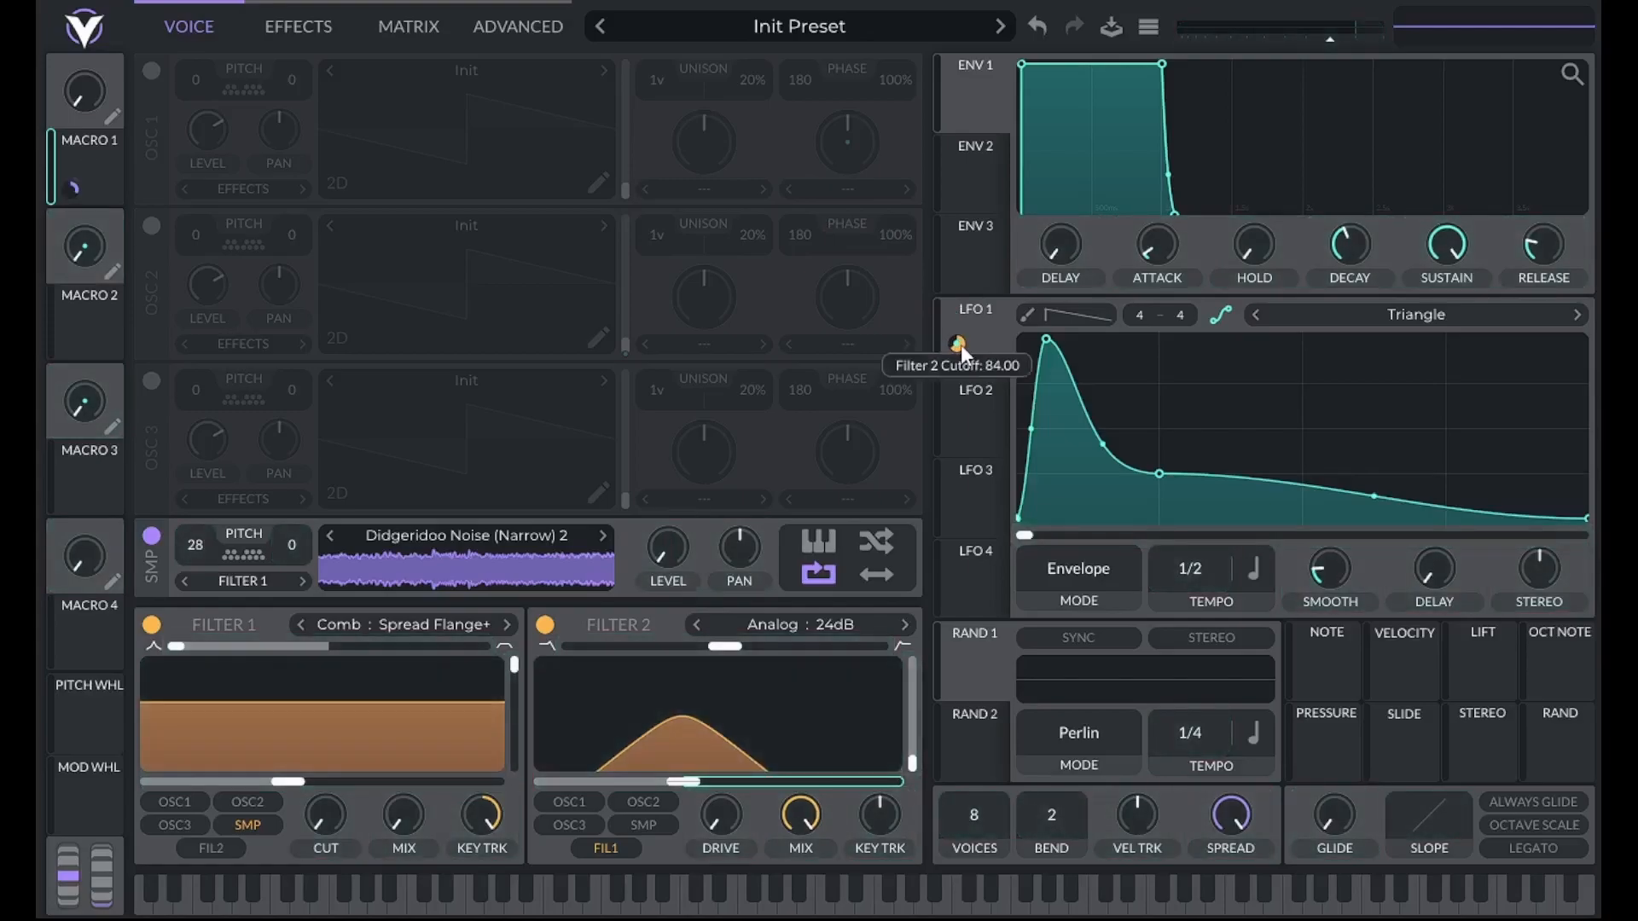
pyautogui.moveTo(75, 187); pyautogui.dragTo(994, 363)
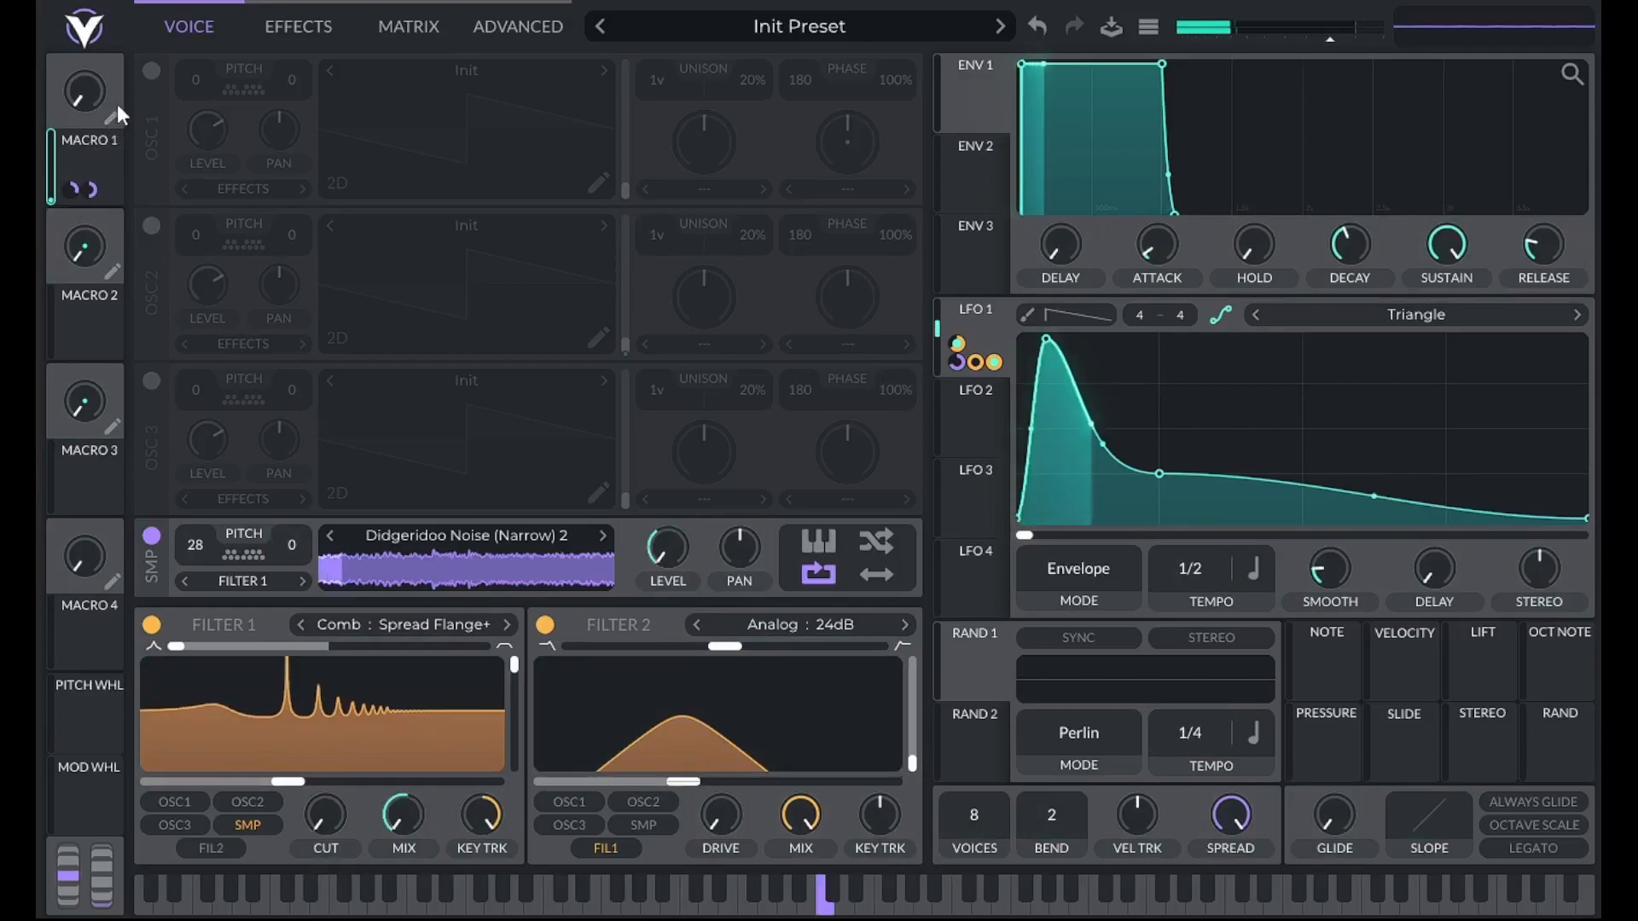
# Turn Macro 1 up partway and raise the master output volume
pyautogui.moveTo(80, 94); pyautogui.dragTo(86, 43)
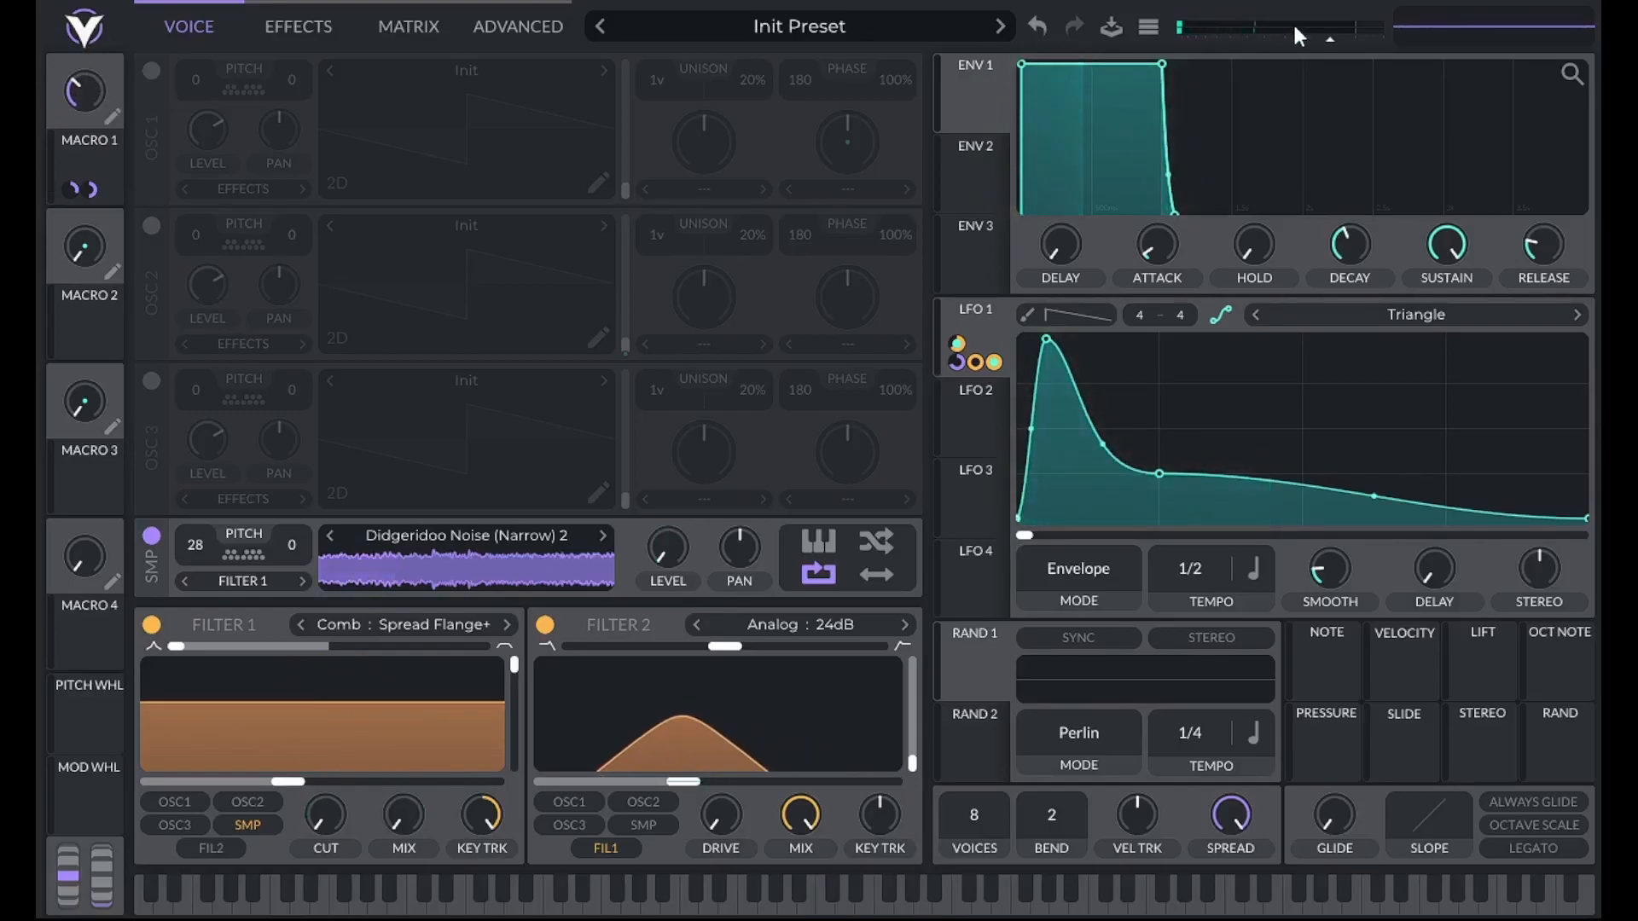
pyautogui.moveTo(1331, 39); pyautogui.dragTo(1356, 42)
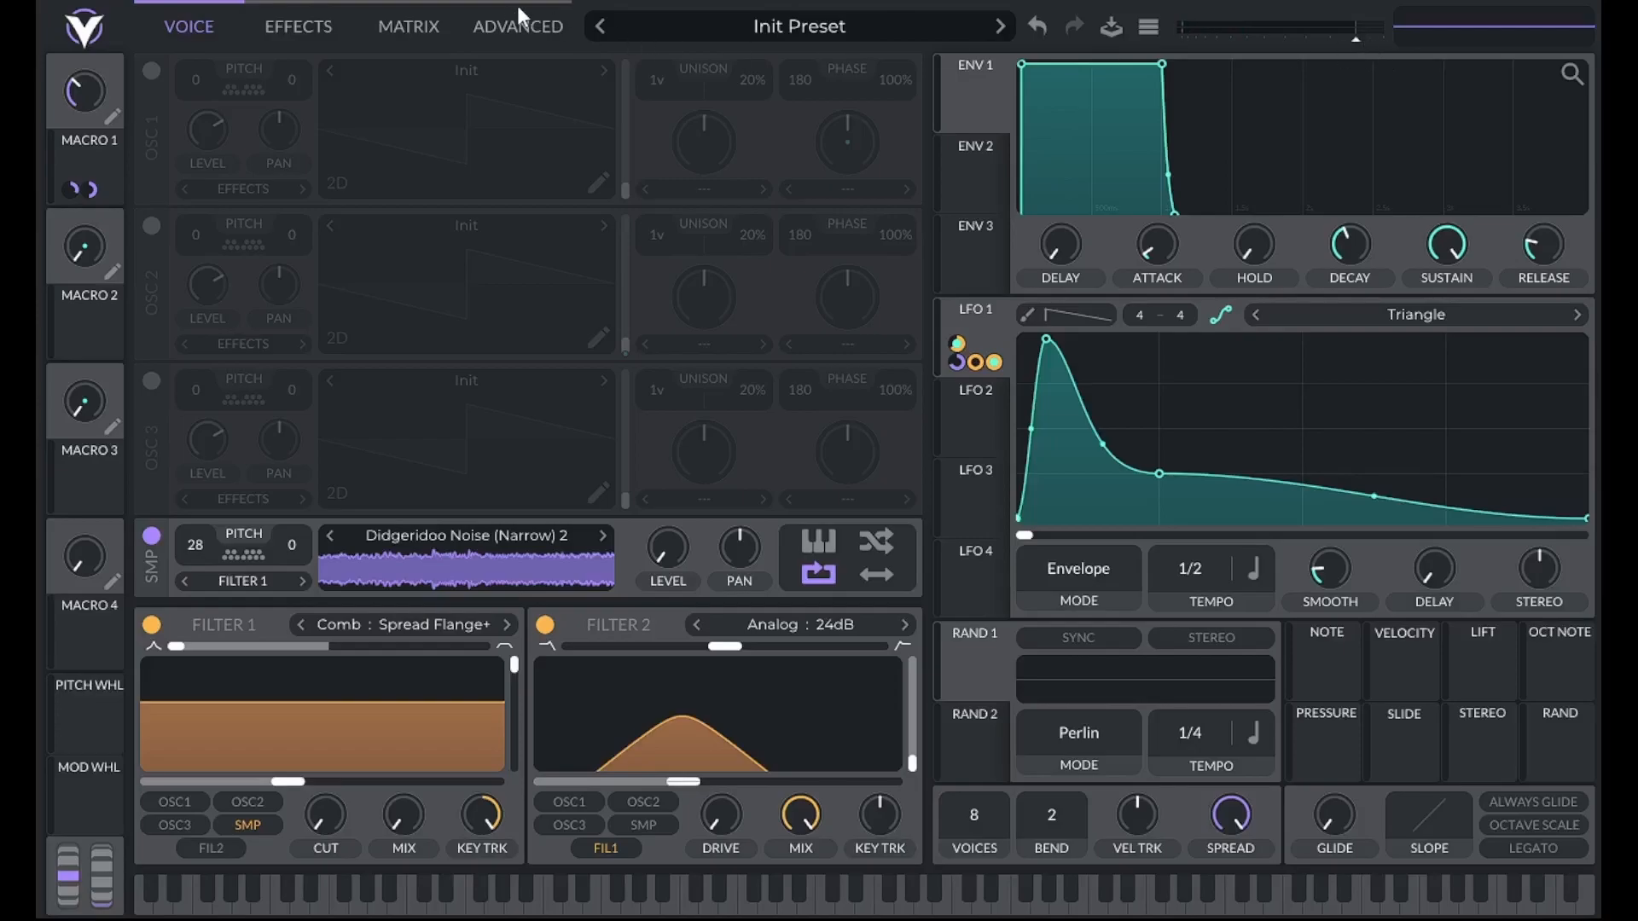
# Enable the Compressor effect and set its mode to Single Band
pyautogui.click(284, 39)
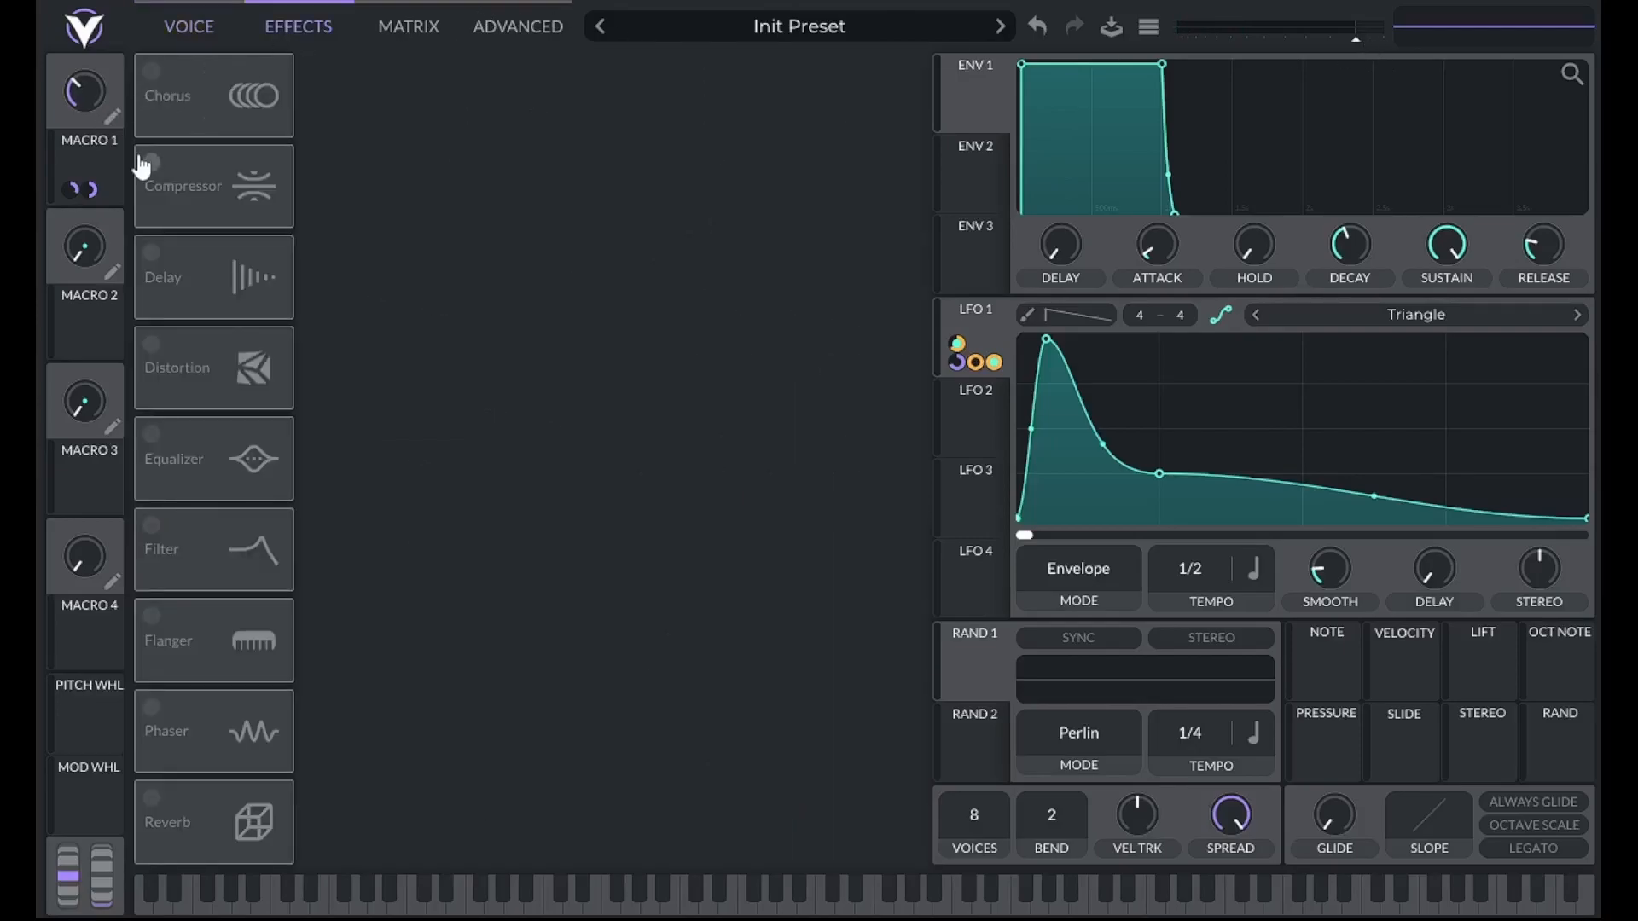
pyautogui.click(152, 163)
pyautogui.click(410, 79)
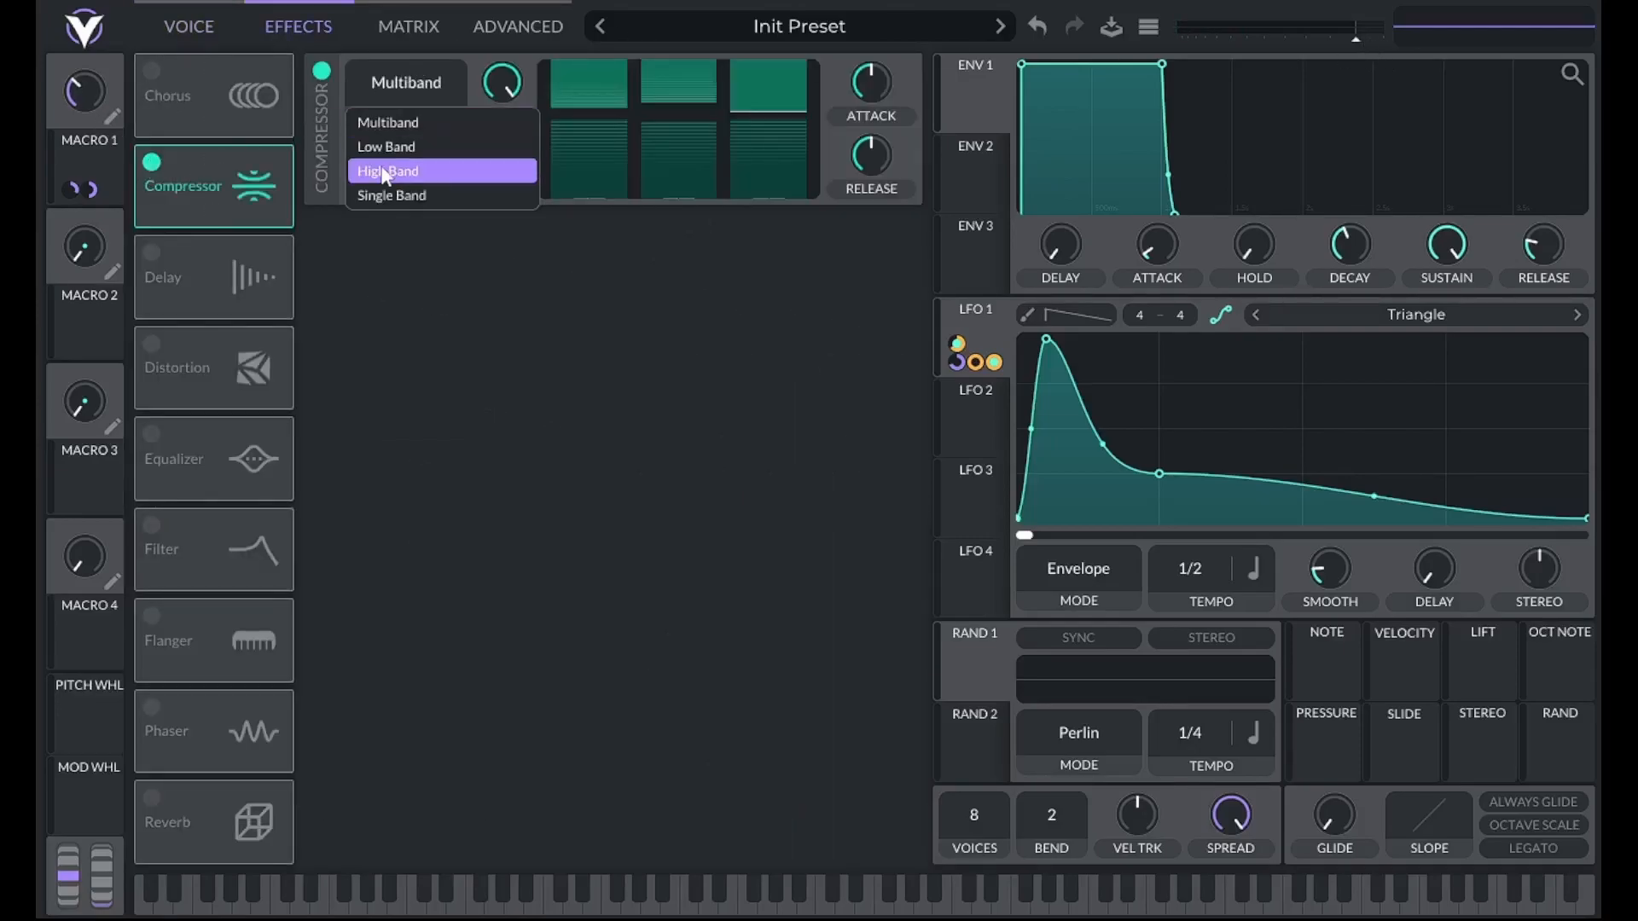
pyautogui.click(386, 195)
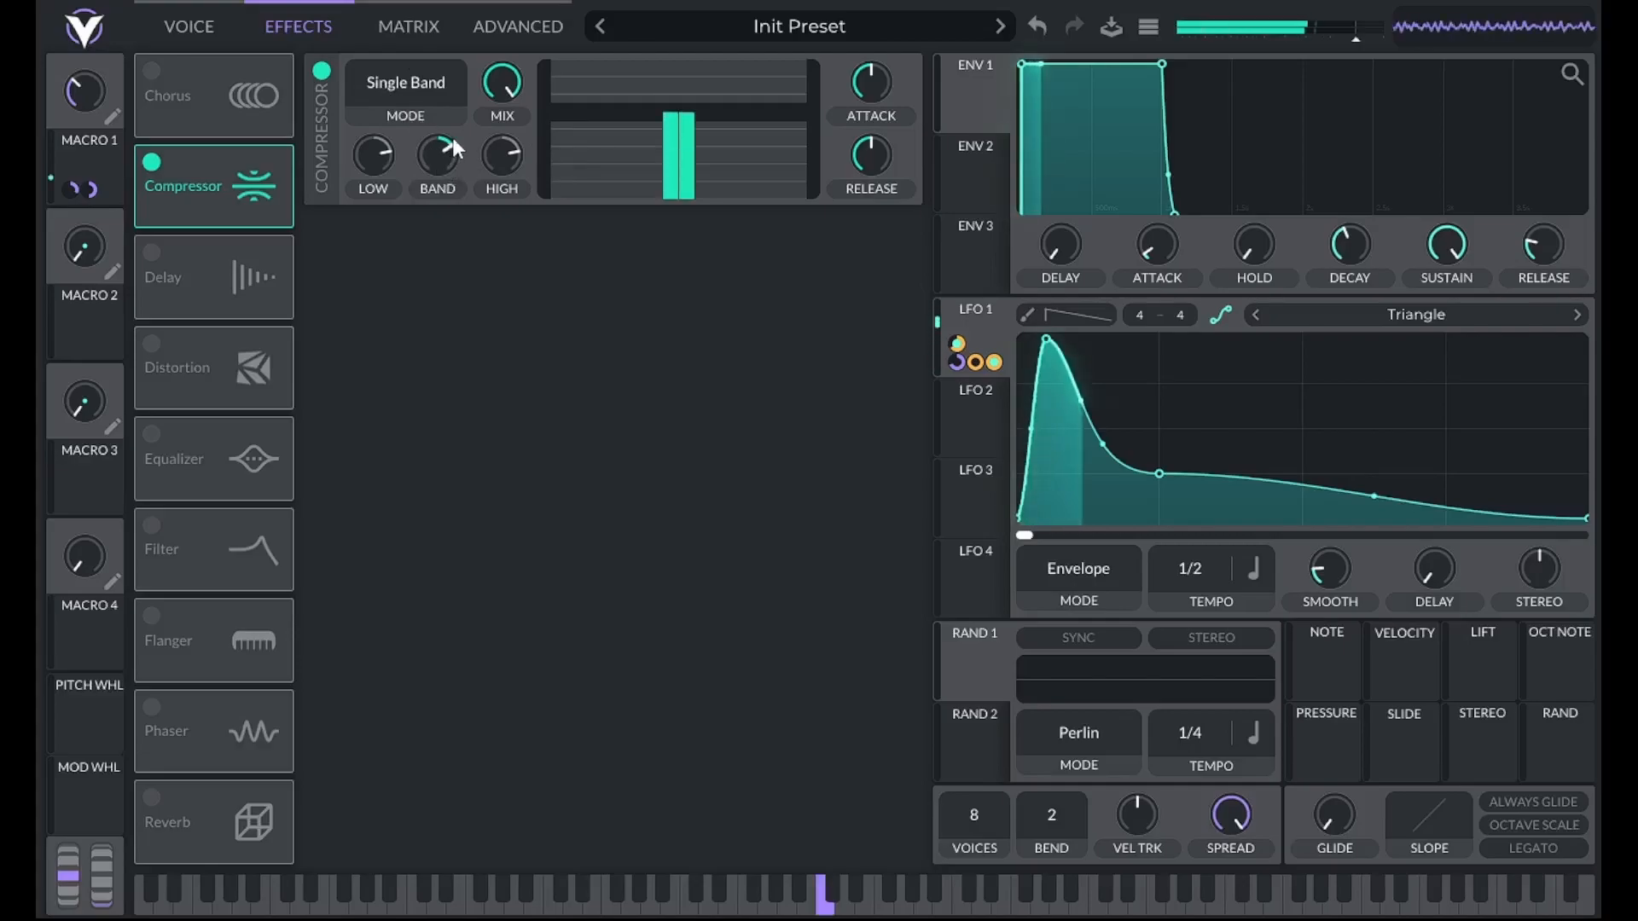
# Rename Macro 1 as AIR
pyautogui.click(171, 26)
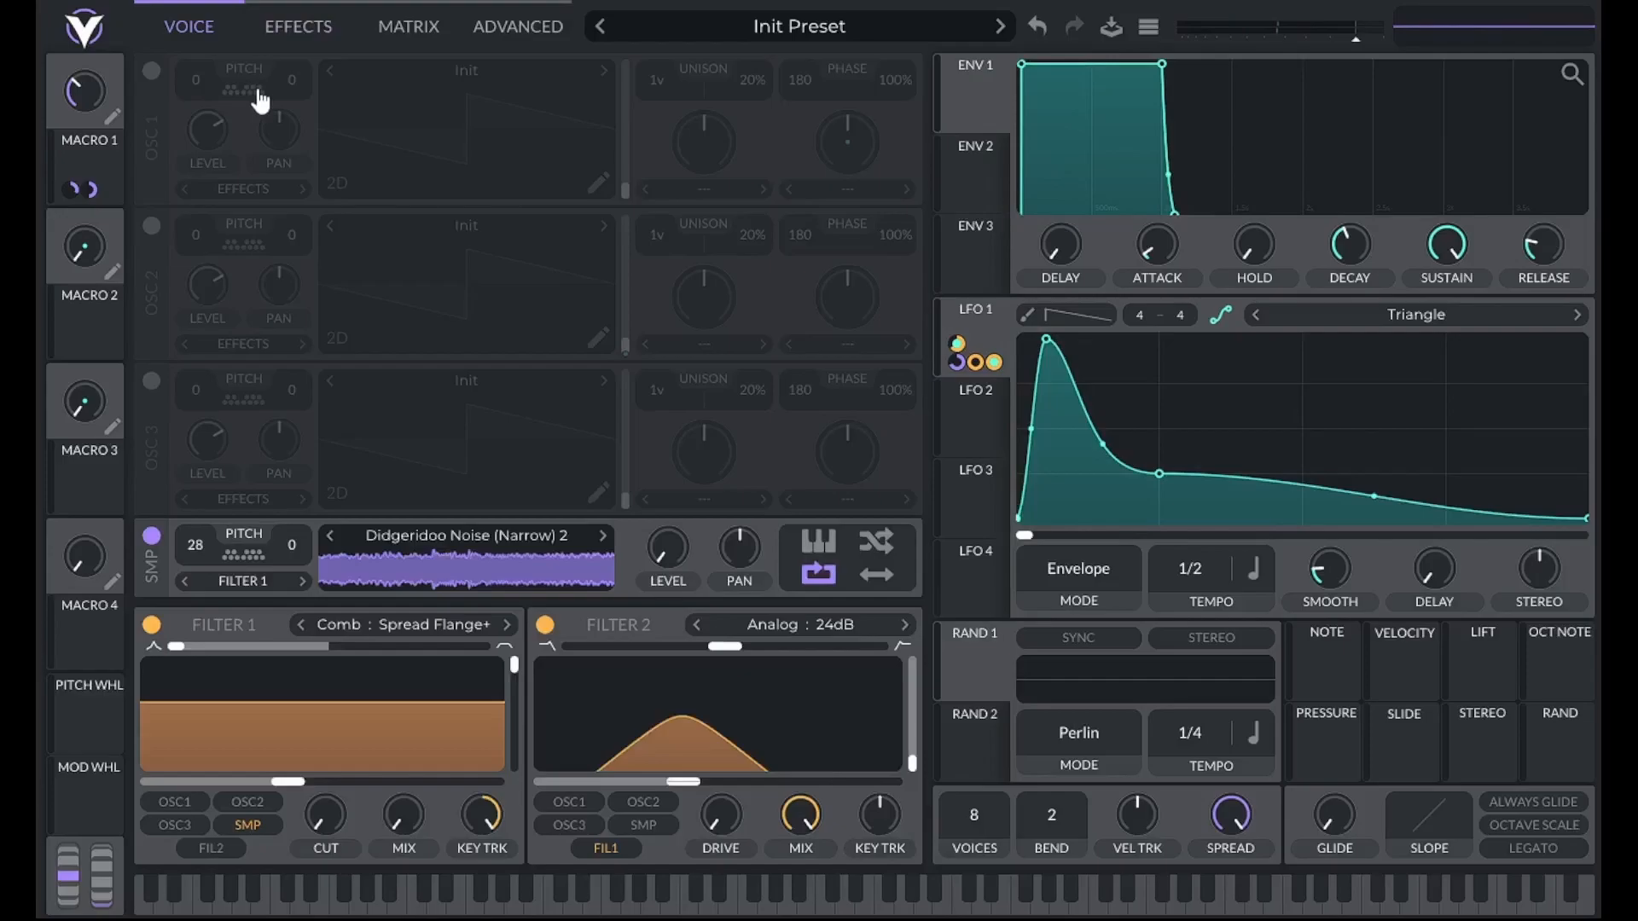
pyautogui.rightClick(85, 93)
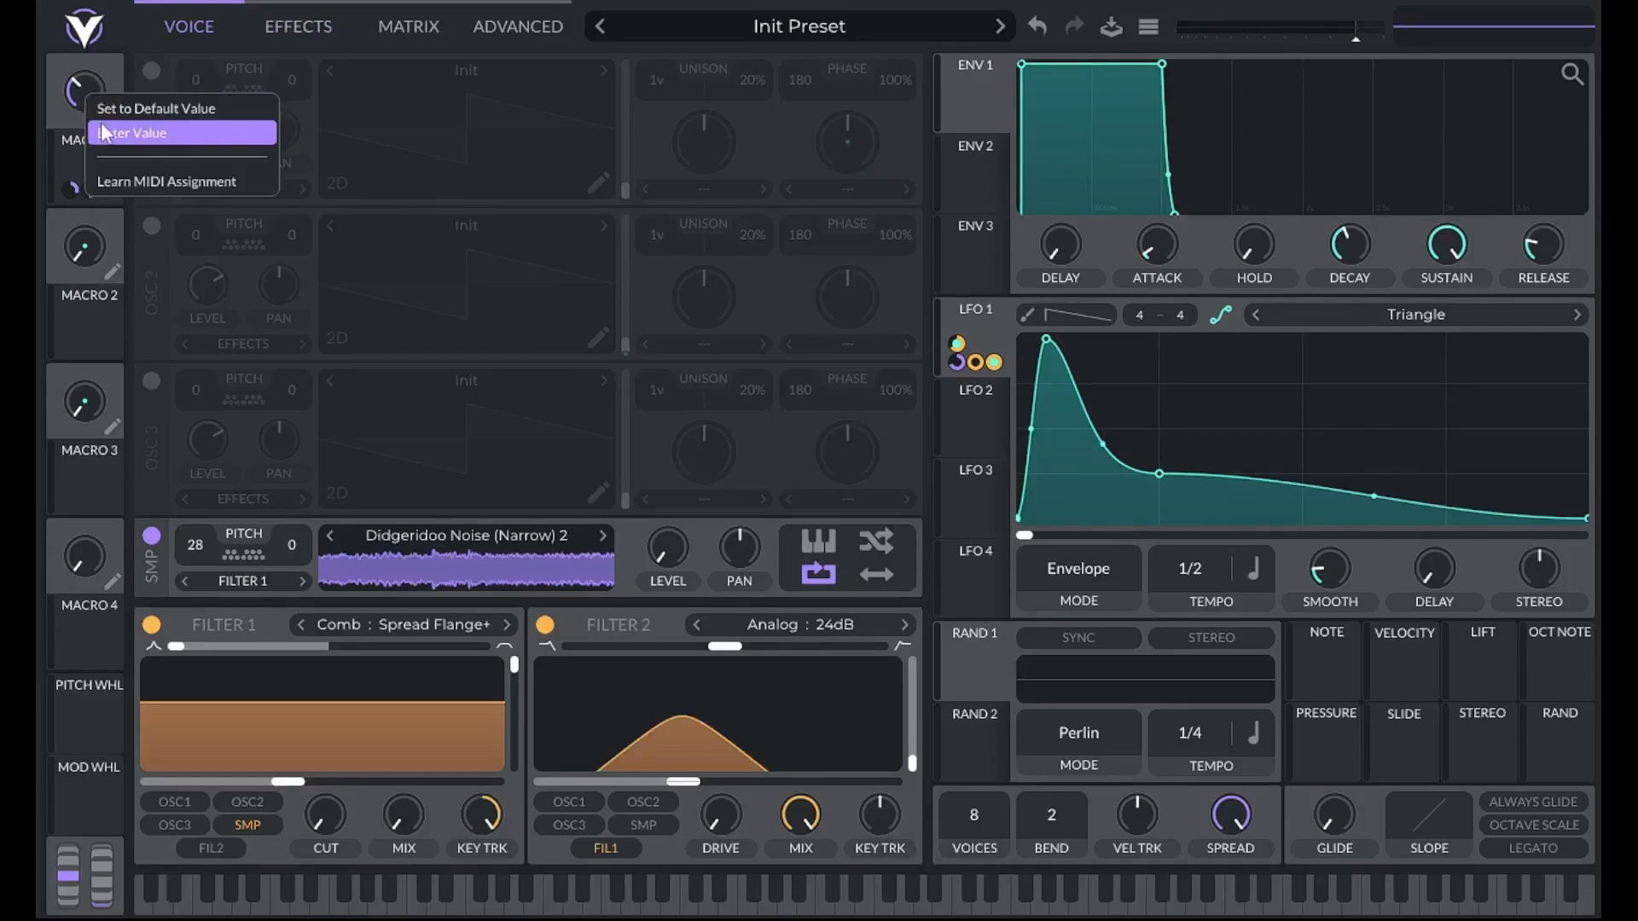
pyautogui.click(101, 125)
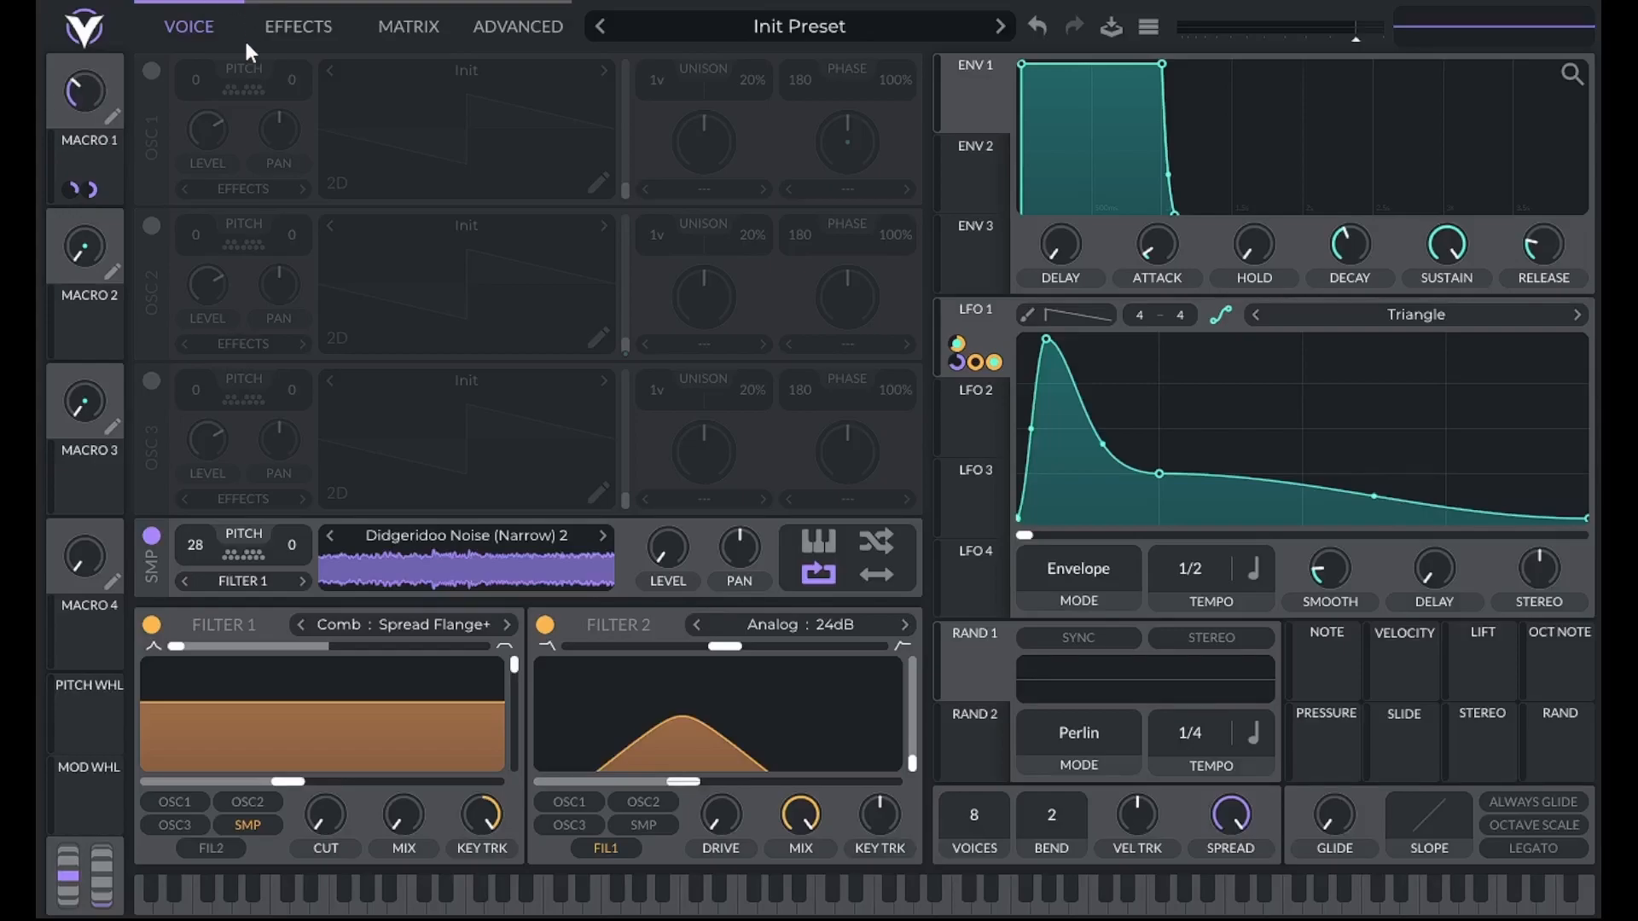
pyautogui.click(114, 120)
pyautogui.write('AIR')
pyautogui.press('Return')
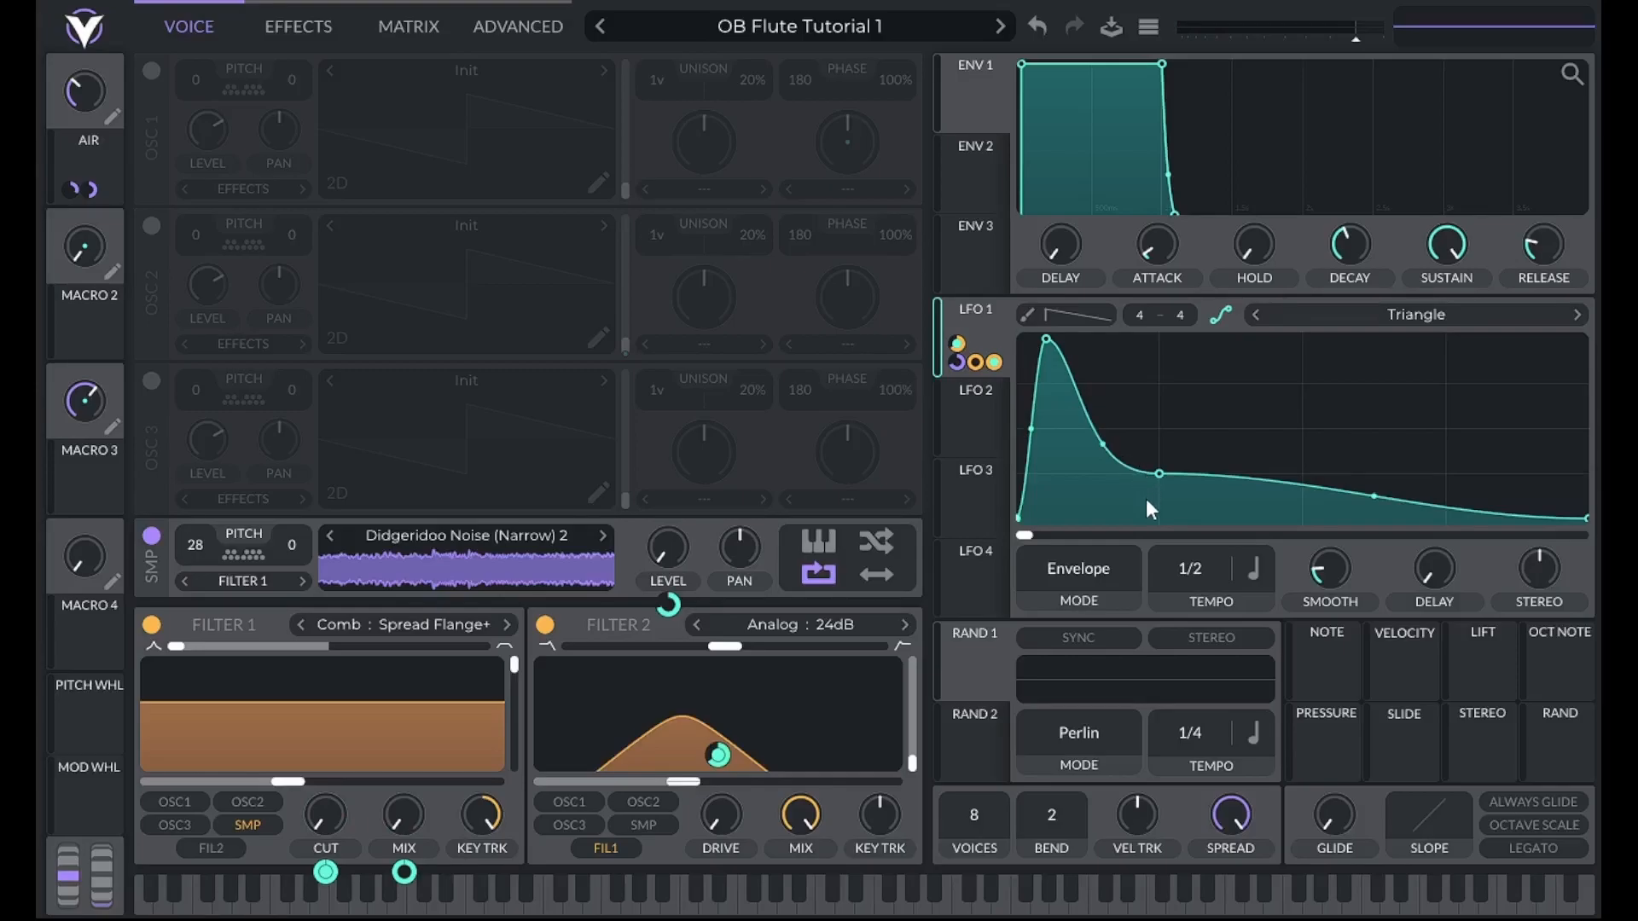
# Switch LFO 1's rate units to Seconds and modulate its frequency with Macro 3 by an amount of 0.62
pyautogui.click(1254, 564)
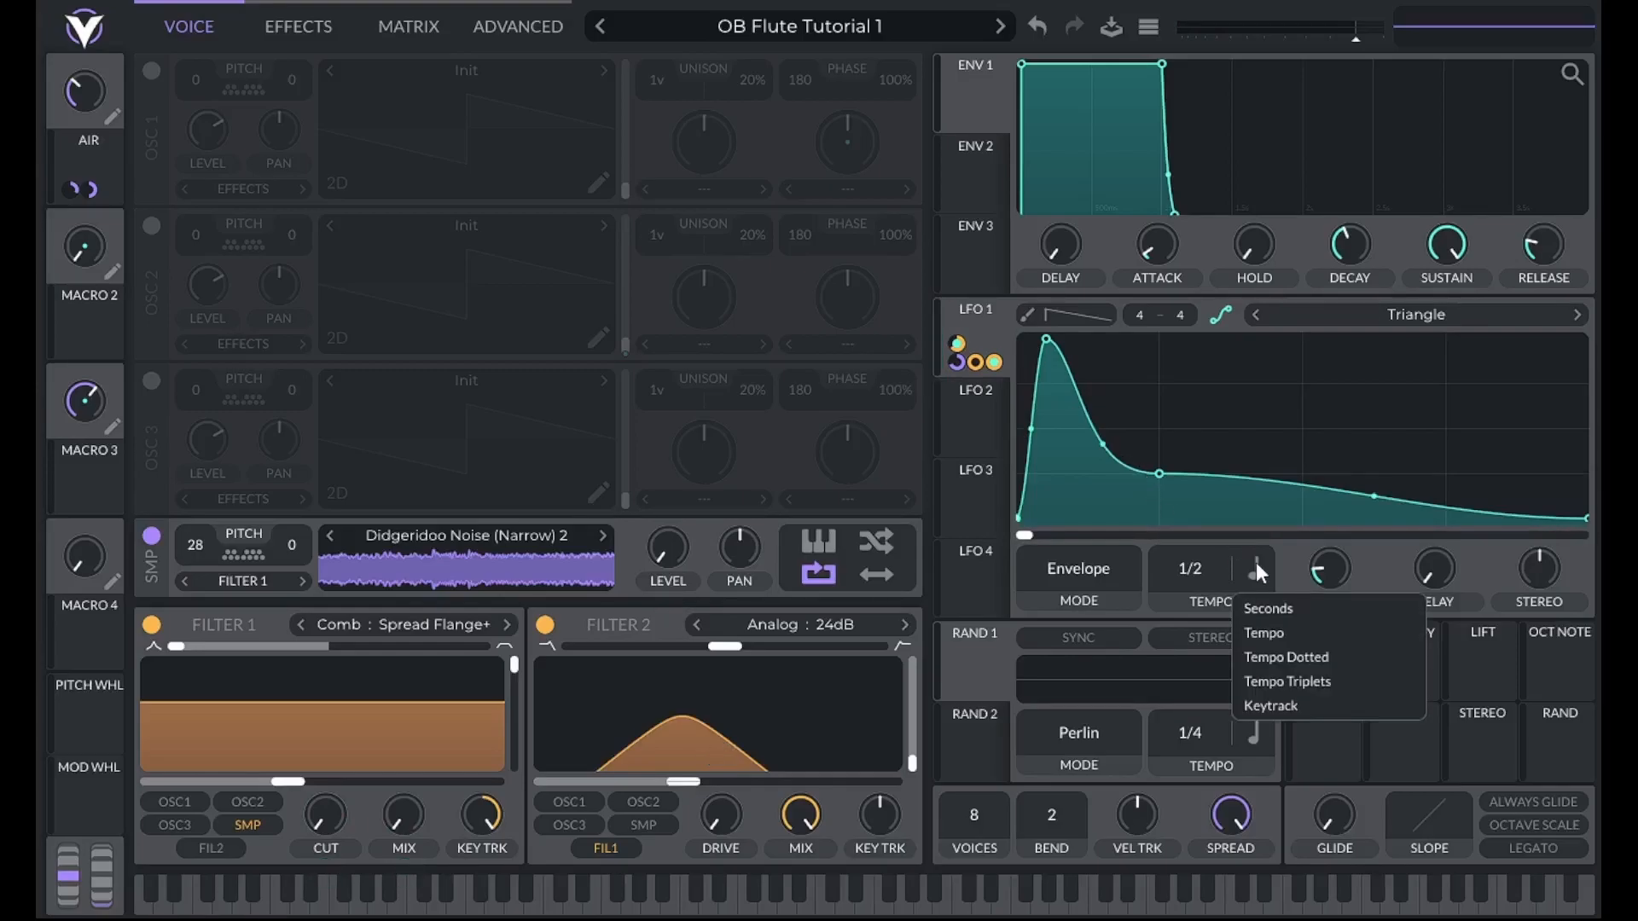
pyautogui.click(1284, 609)
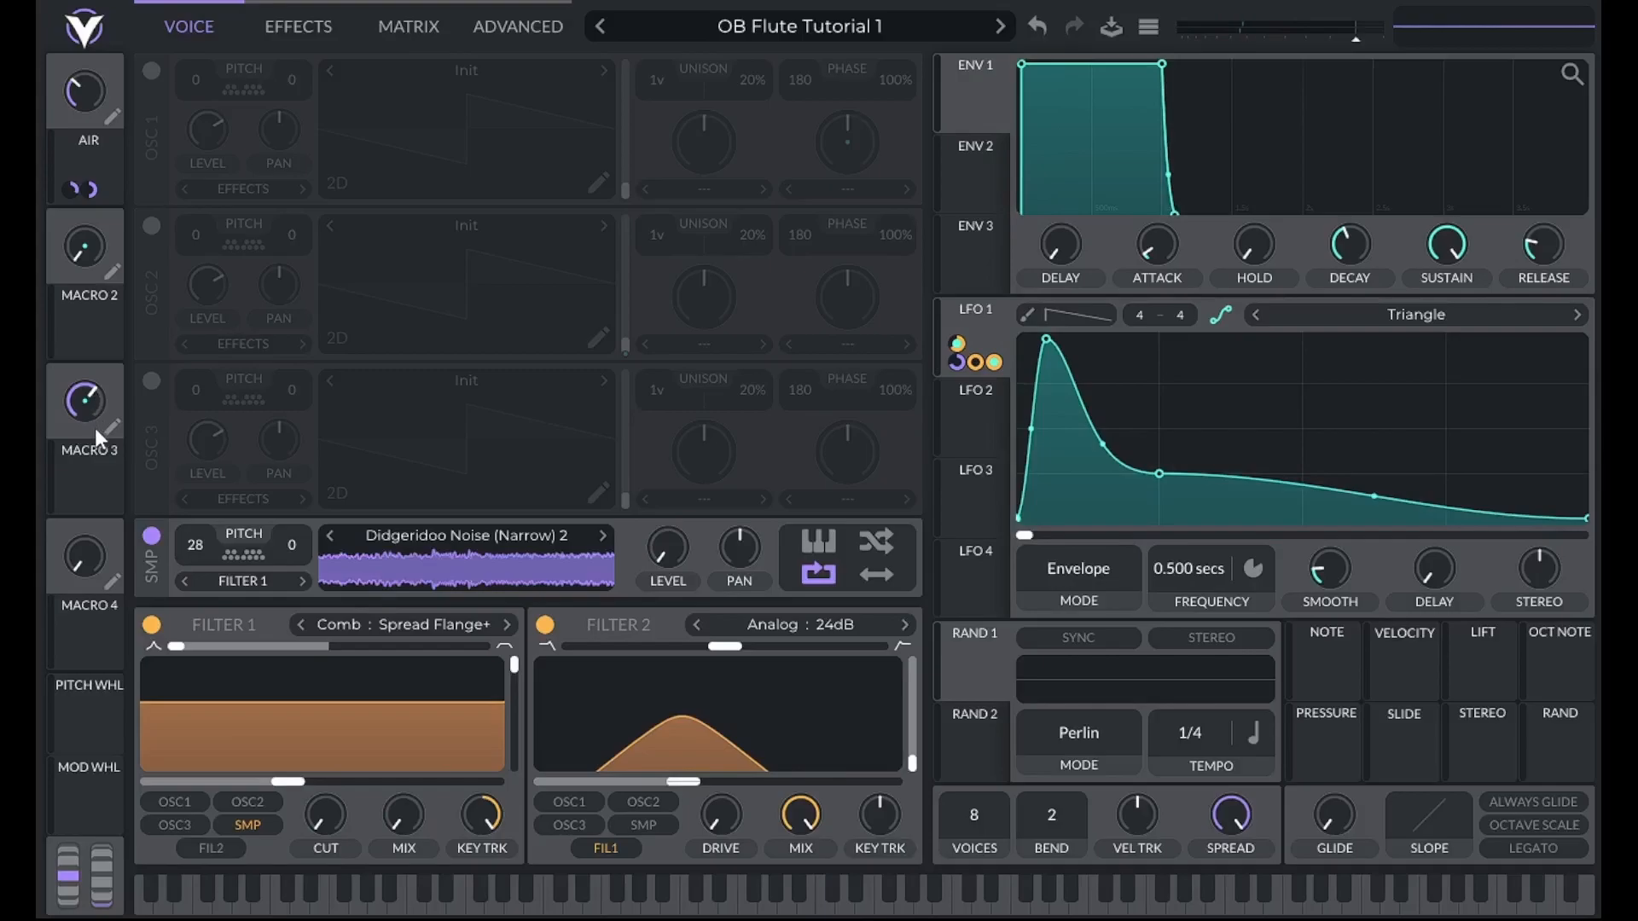
pyautogui.doubleClick(92, 399)
pyautogui.moveTo(86, 479); pyautogui.dragTo(1189, 576)
pyautogui.rightClick(72, 498)
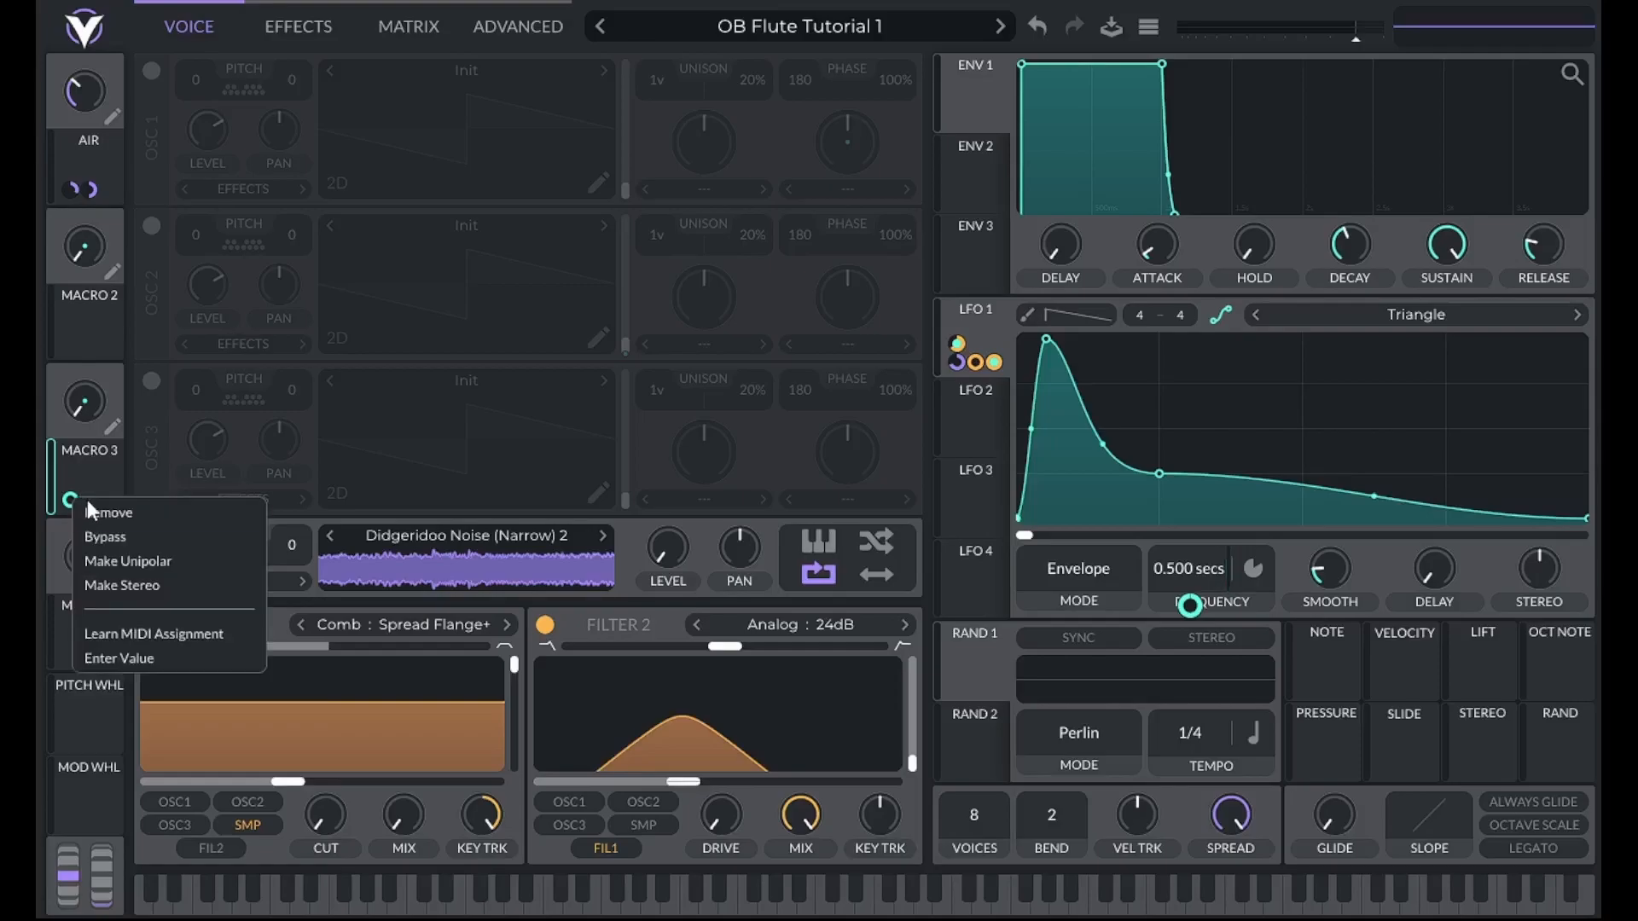
pyautogui.click(144, 660)
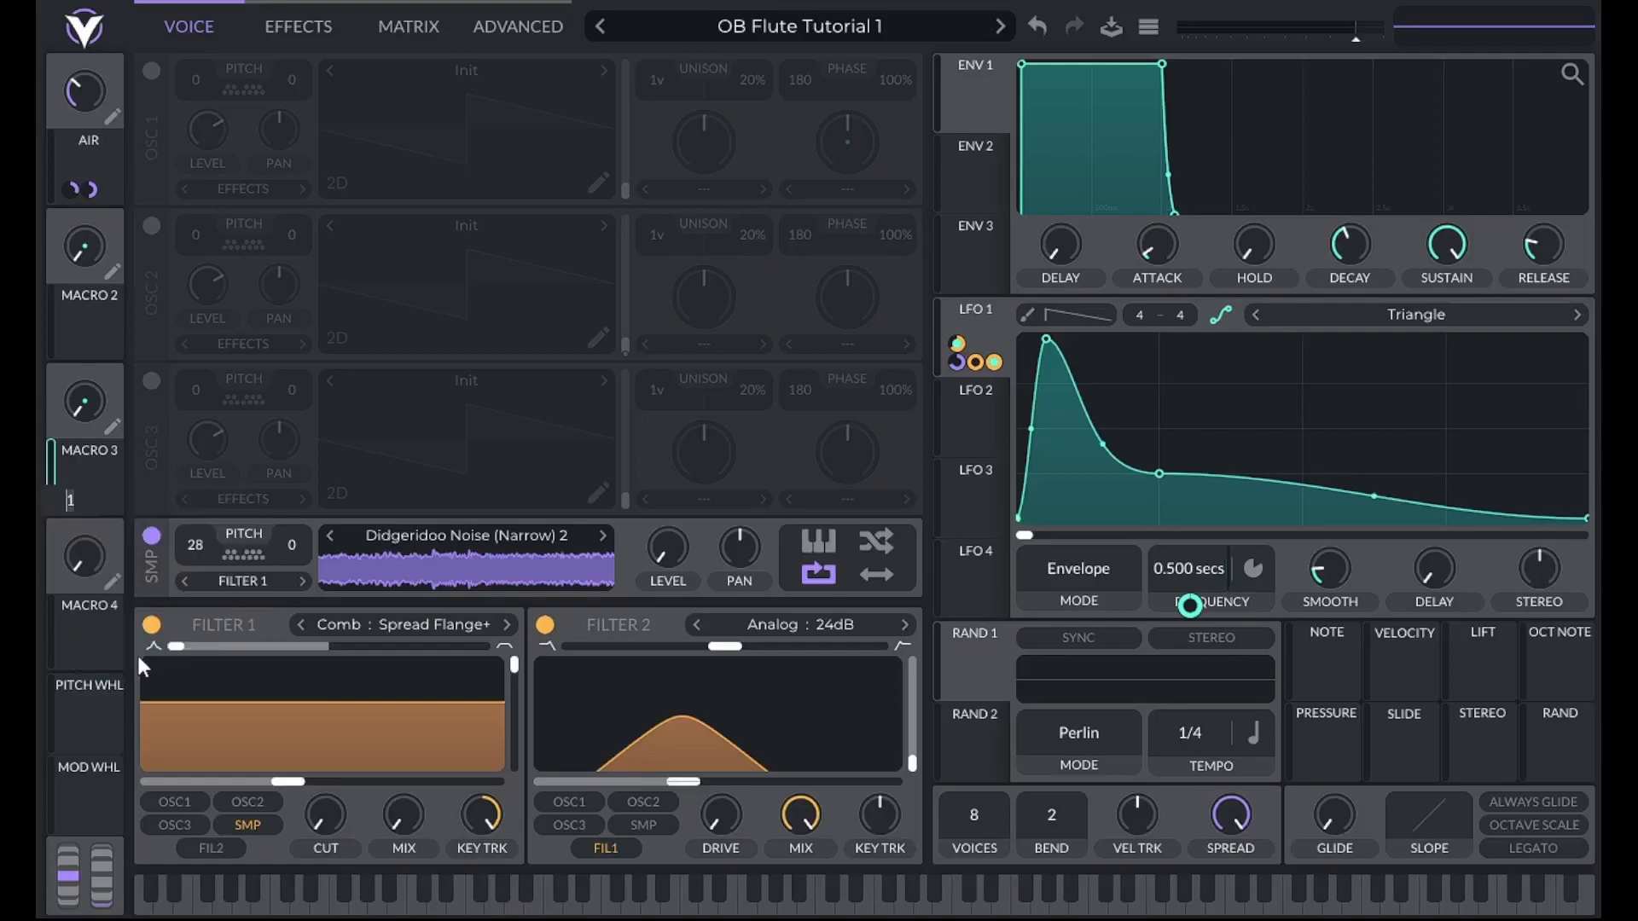
pyautogui.write('0.62')
pyautogui.press('Return')
# Rename Macro 3 as LENGTH and keep its knob at minimum
pyautogui.rightClick(86, 405)
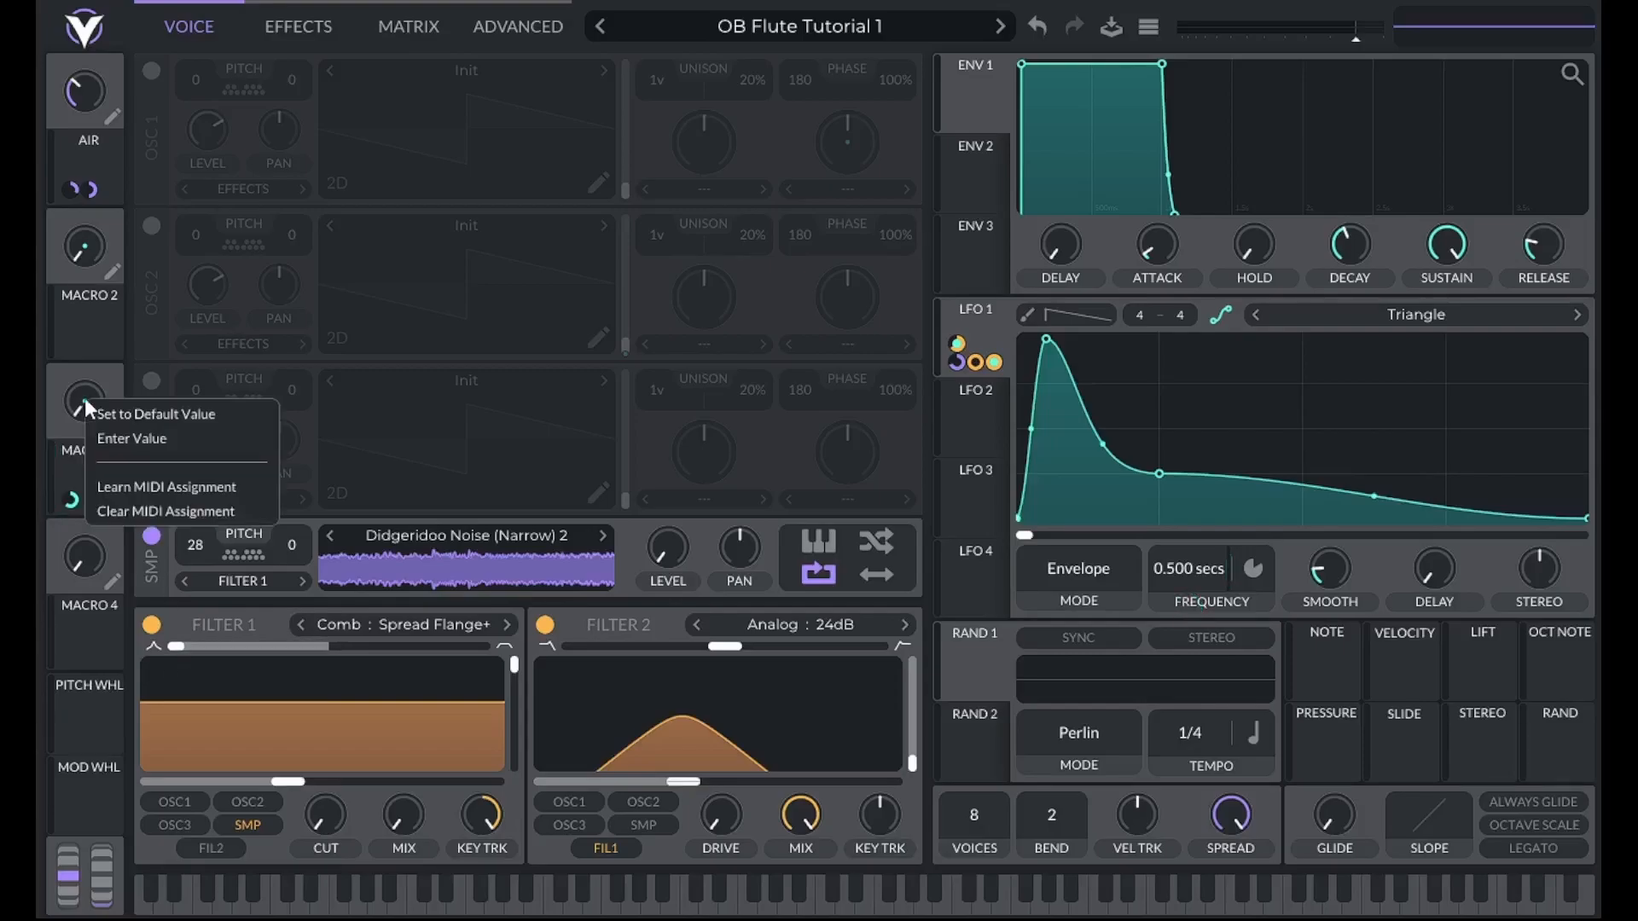
pyautogui.click(79, 395)
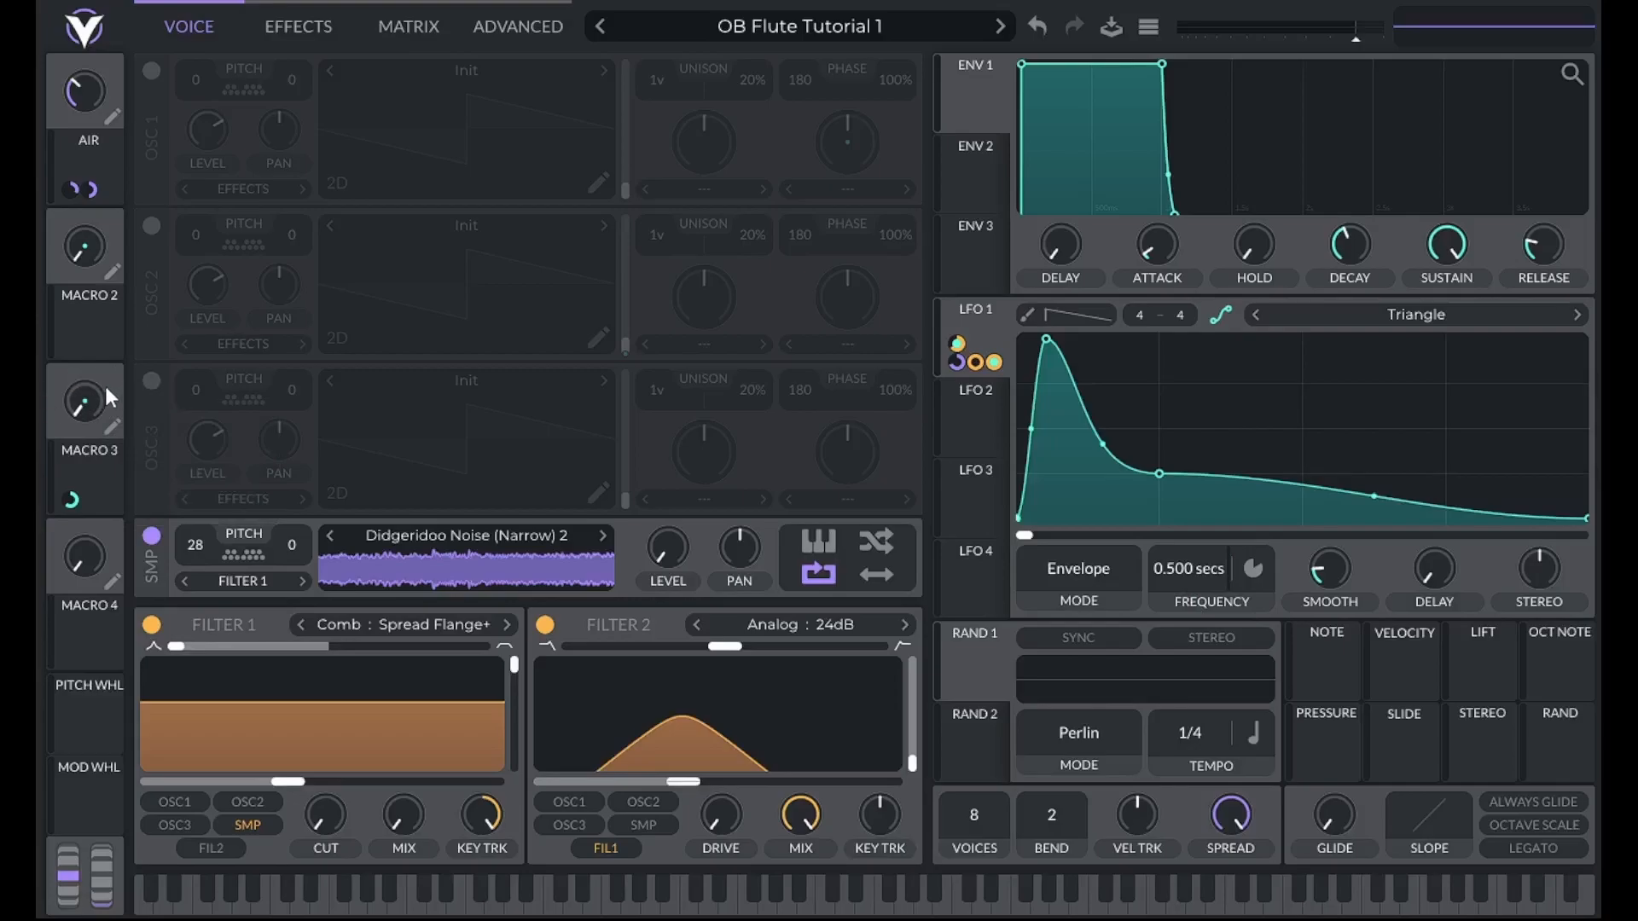
pyautogui.click(112, 428)
pyautogui.write('LENGTH')
pyautogui.moveTo(70, 412); pyautogui.dragTo(94, 438)
pyautogui.moveTo(89, 394)
# Set the remap curve of the Macro 3 to LFO 1 Frequency modulation to Saw Down
pyautogui.click(412, 29)
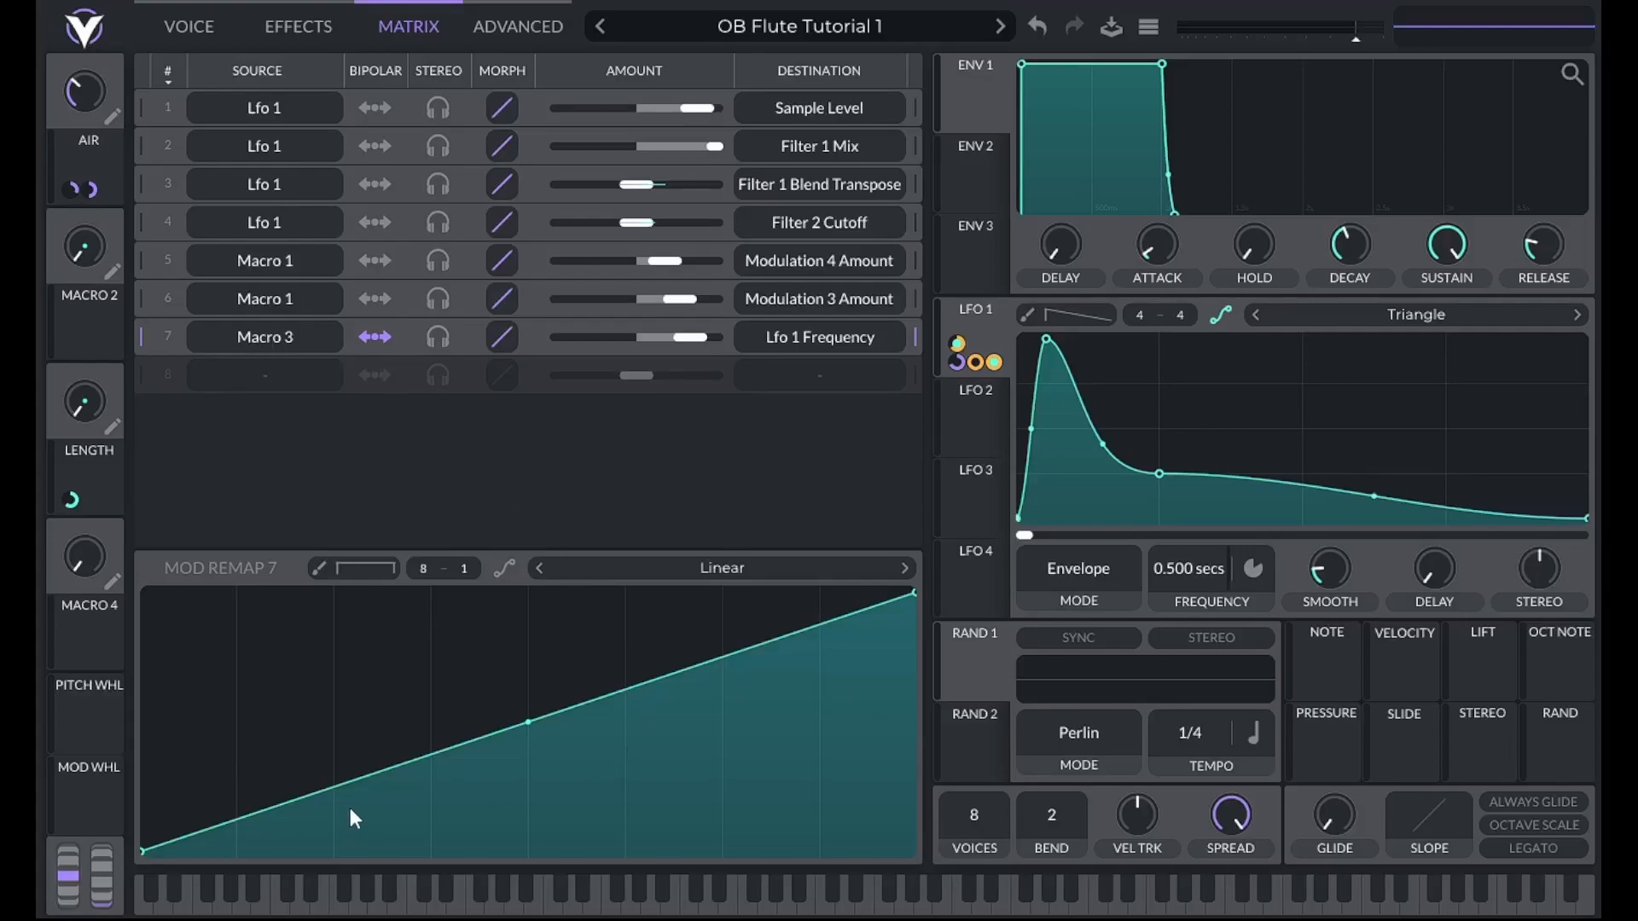
pyautogui.click(719, 571)
pyautogui.scroll(3, 1302, 654)
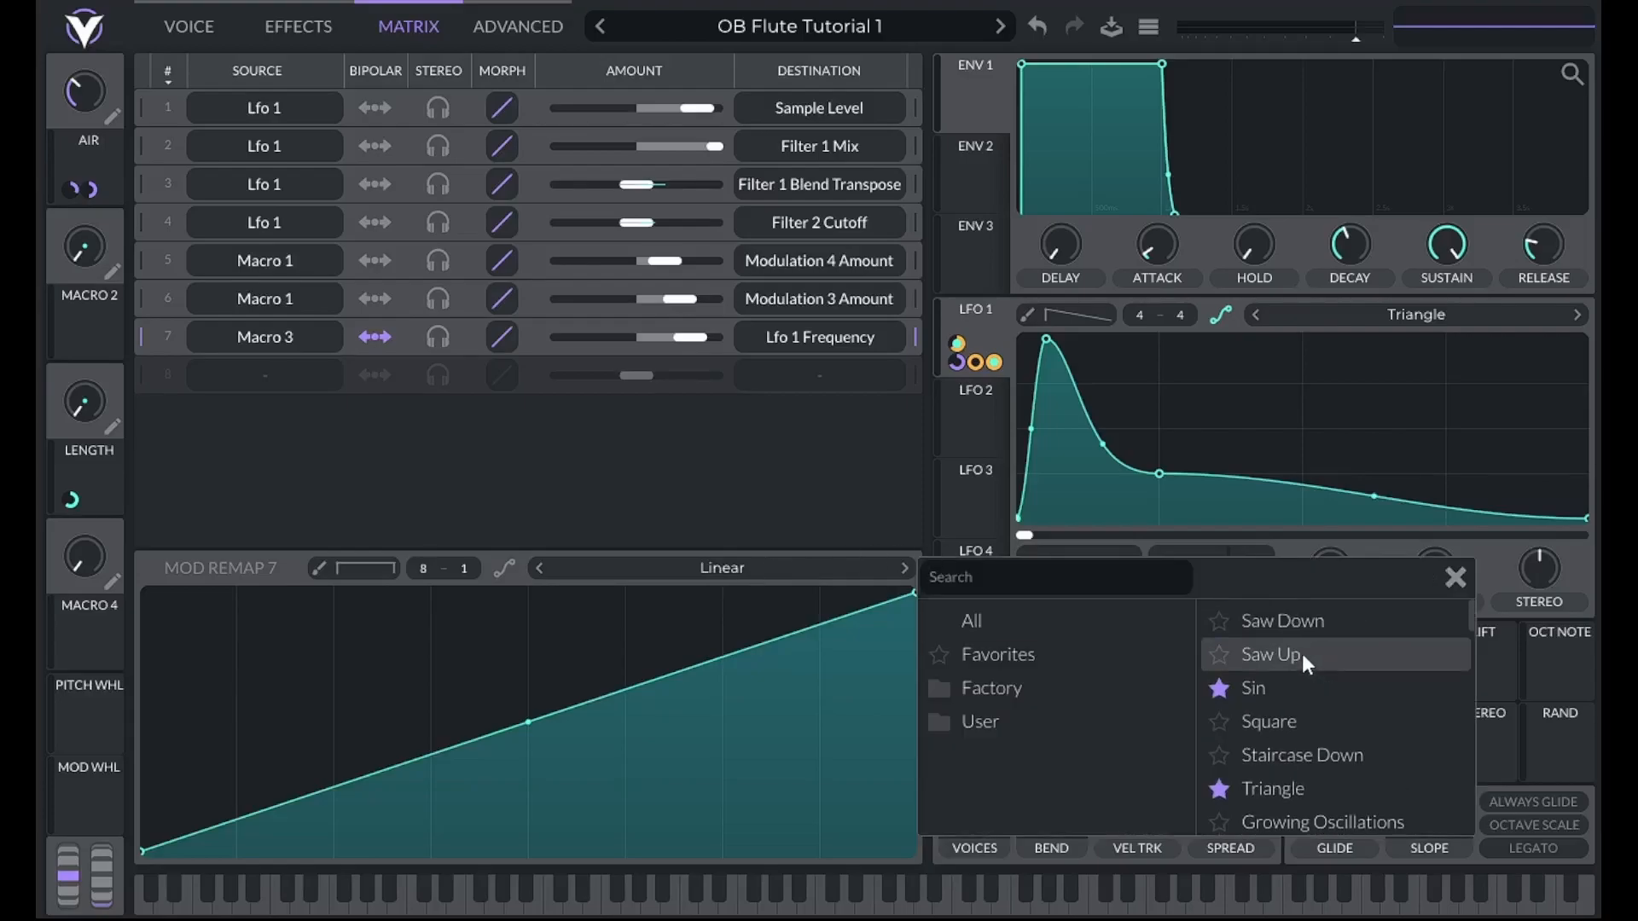
pyautogui.click(1293, 623)
pyautogui.click(1455, 578)
# Turn the LENGTH macro up to maximum, and set its value to 0.636
pyautogui.moveTo(78, 406); pyautogui.dragTo(123, 285)
pyautogui.click(189, 25)
pyautogui.rightClick(99, 397)
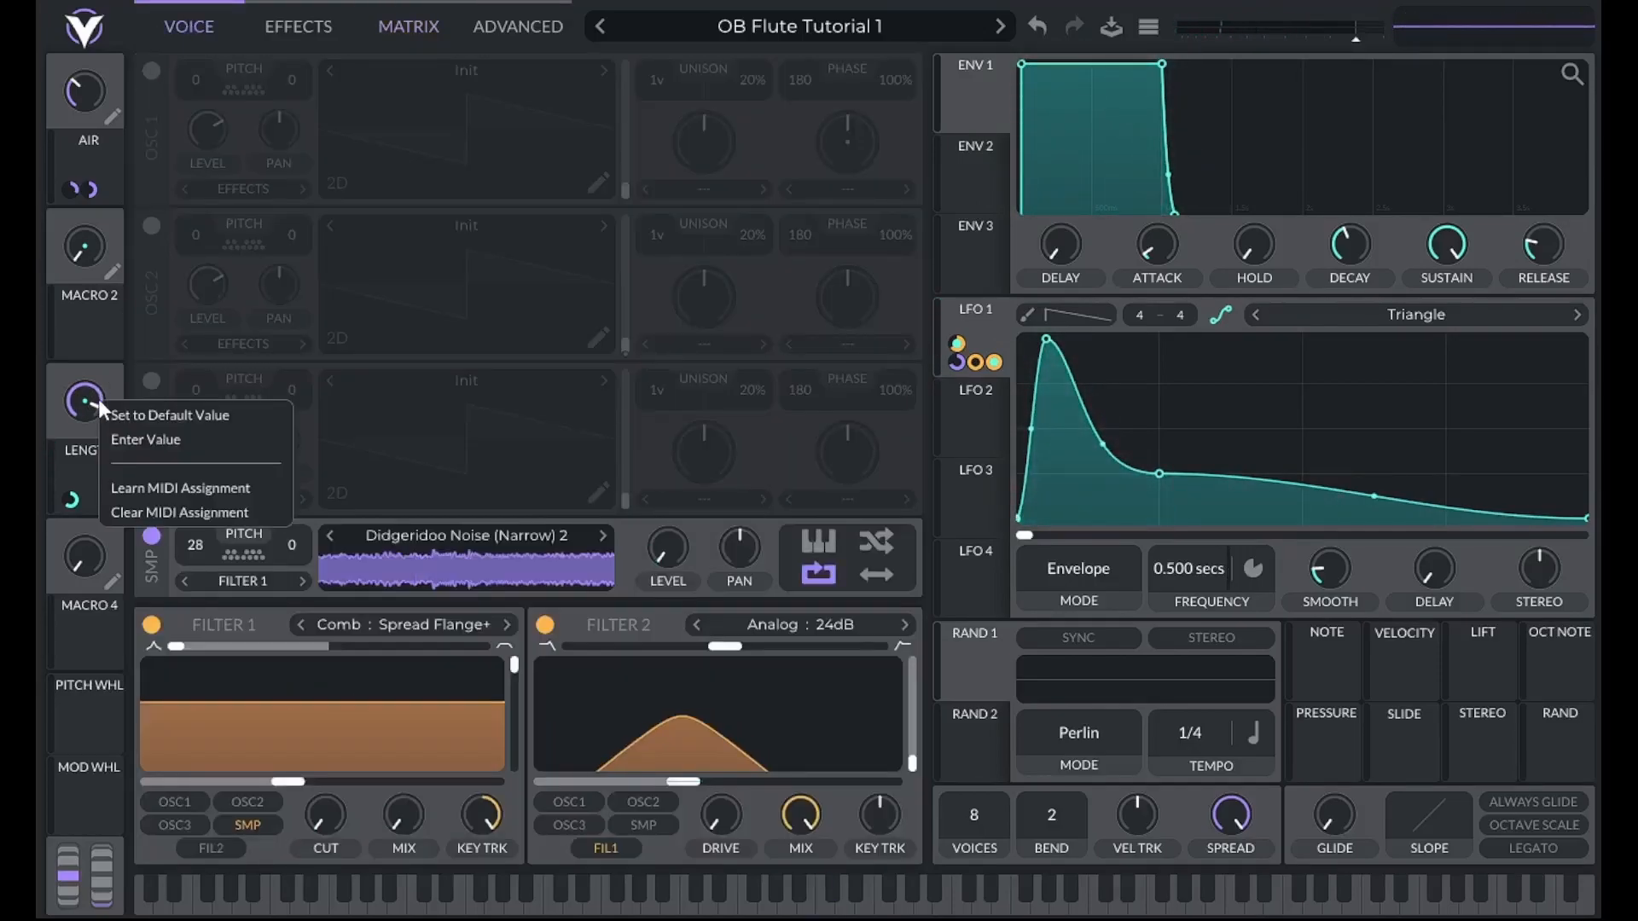
pyautogui.click(111, 440)
pyautogui.write('.636')
pyautogui.press('Return')
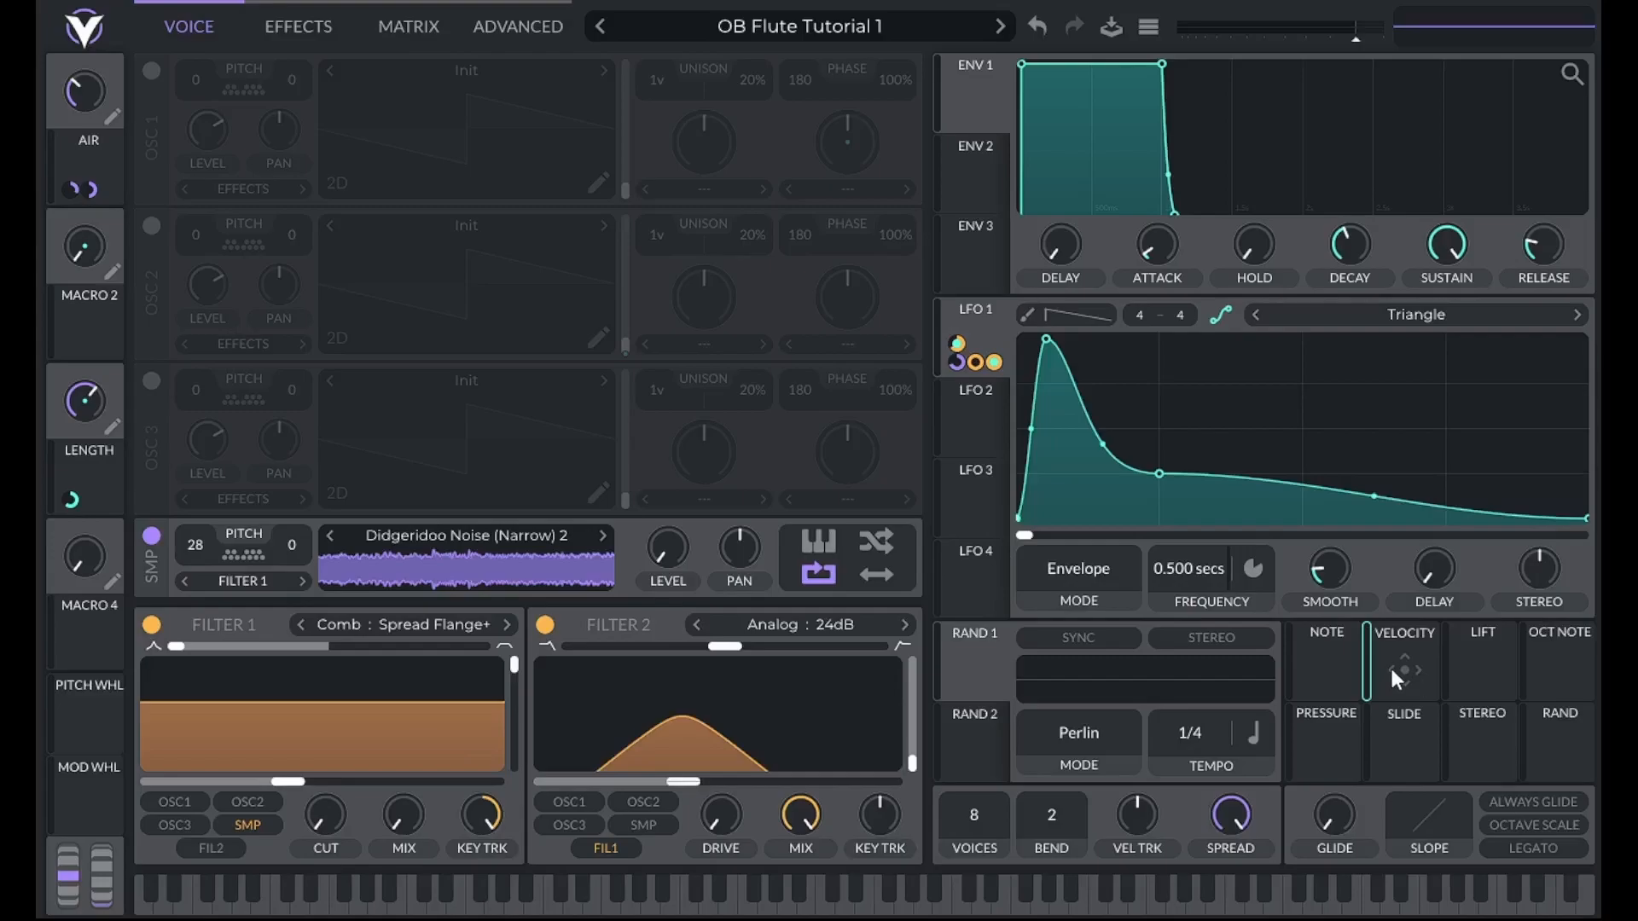
# Assign Velocity to both of the AIR macro's modulation amounts
pyautogui.moveTo(92, 194)
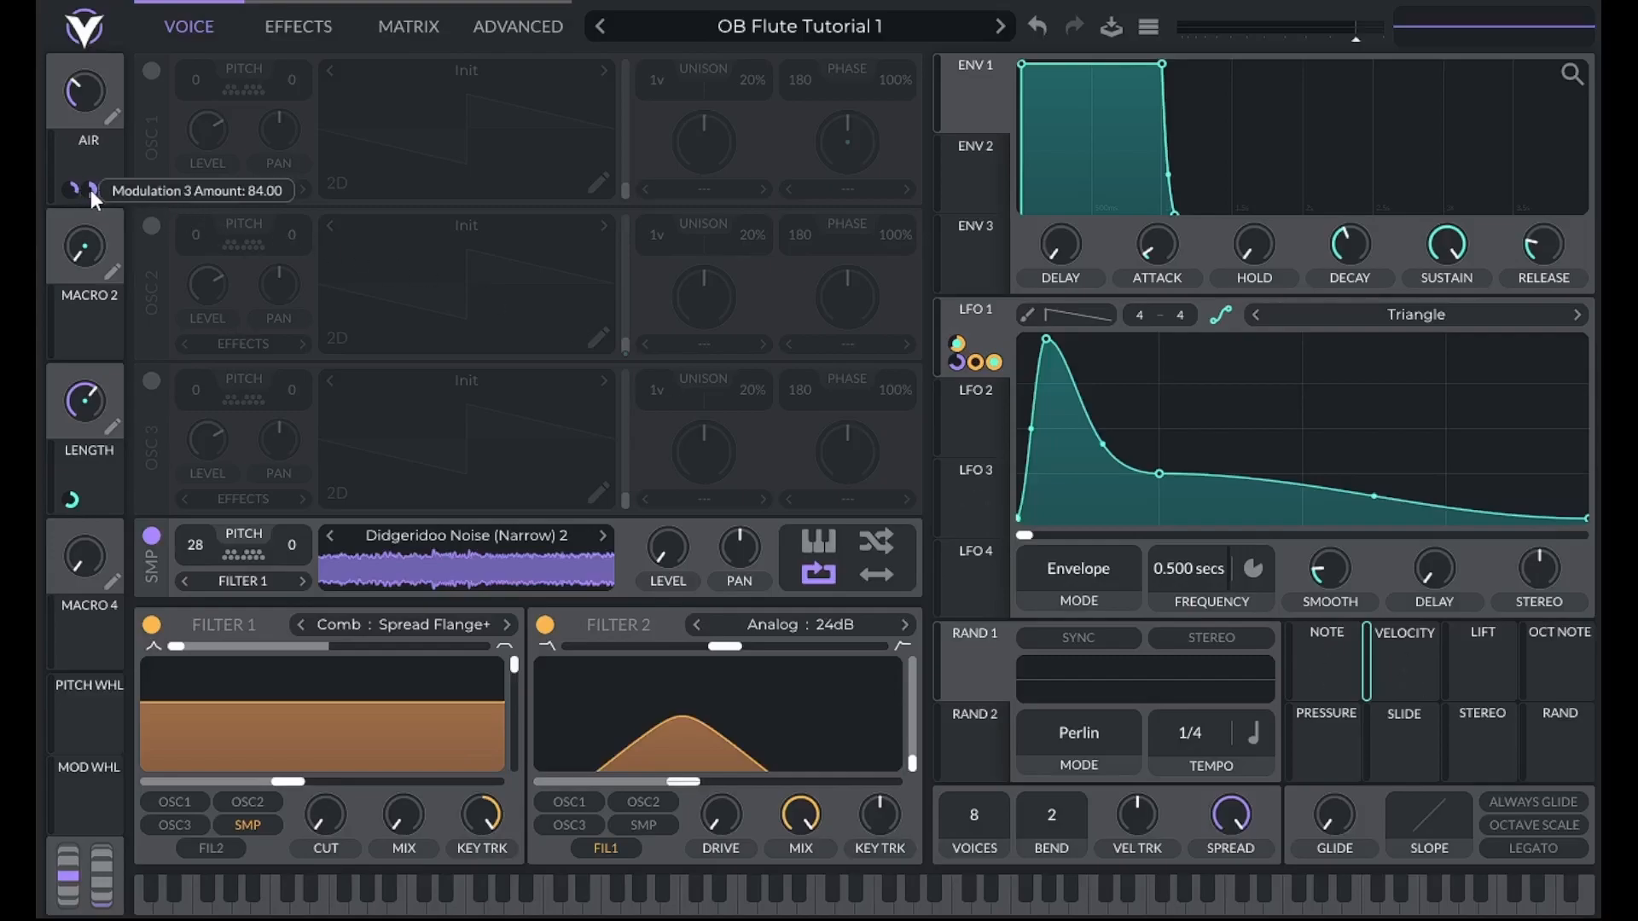
pyautogui.moveTo(1399, 670); pyautogui.dragTo(74, 190)
pyautogui.moveTo(1437, 680); pyautogui.dragTo(92, 195)
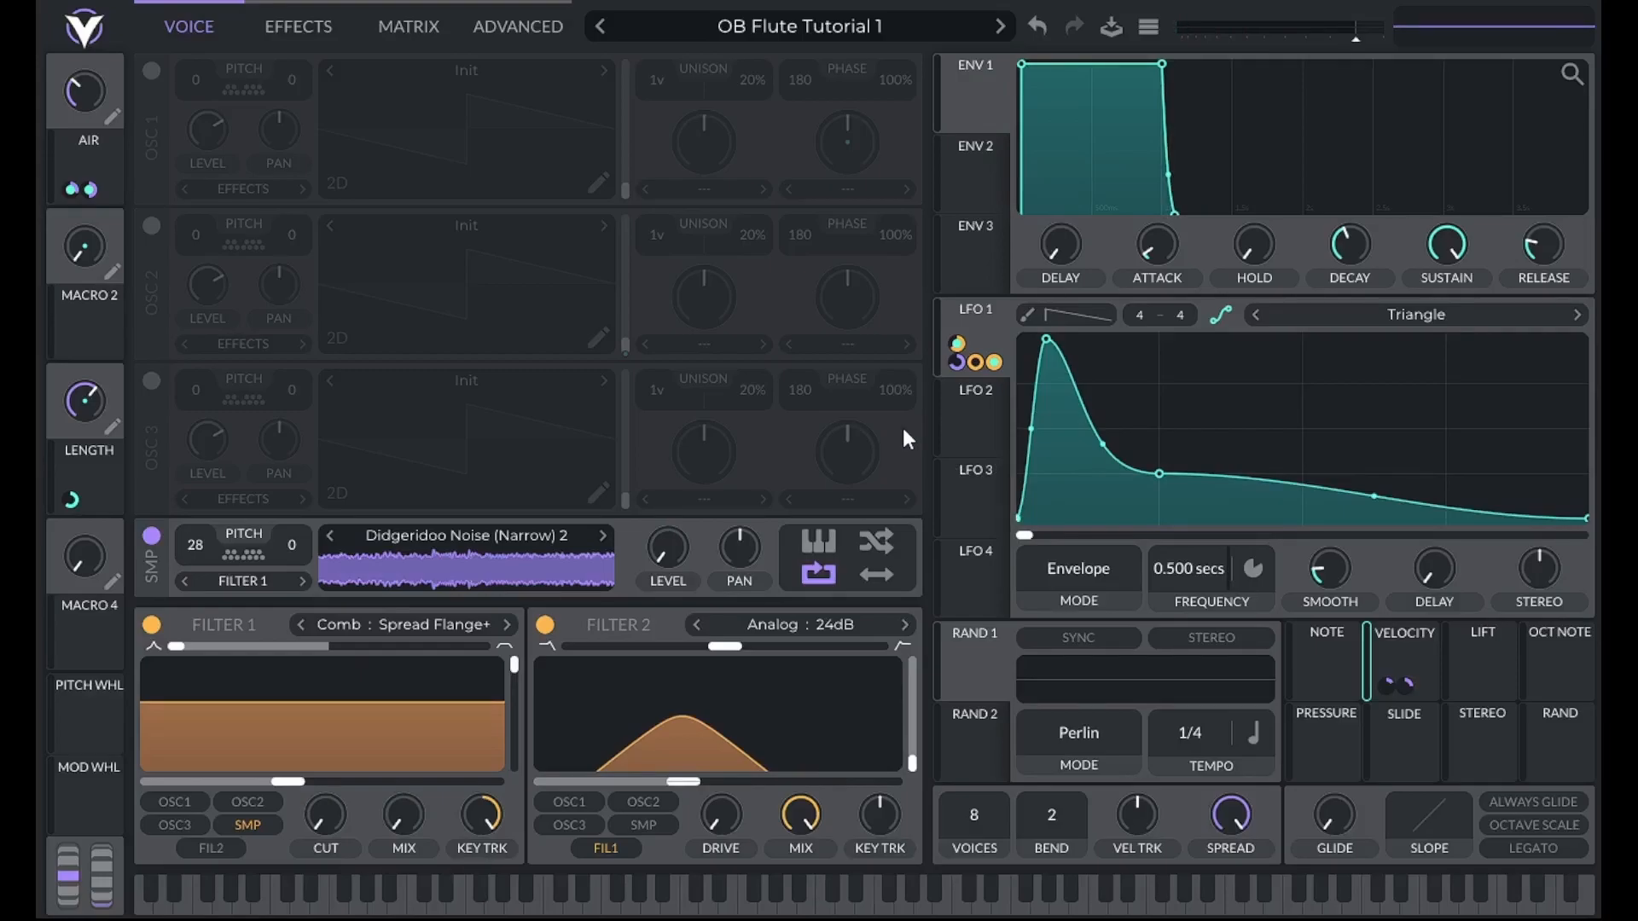
# Assign Macro 2 to both of Velocity's modulation amounts, and test Macro 2 at maximum before returning it to minimum
pyautogui.moveTo(93, 323); pyautogui.dragTo(1387, 687)
pyautogui.moveTo(92, 324); pyautogui.dragTo(1408, 684)
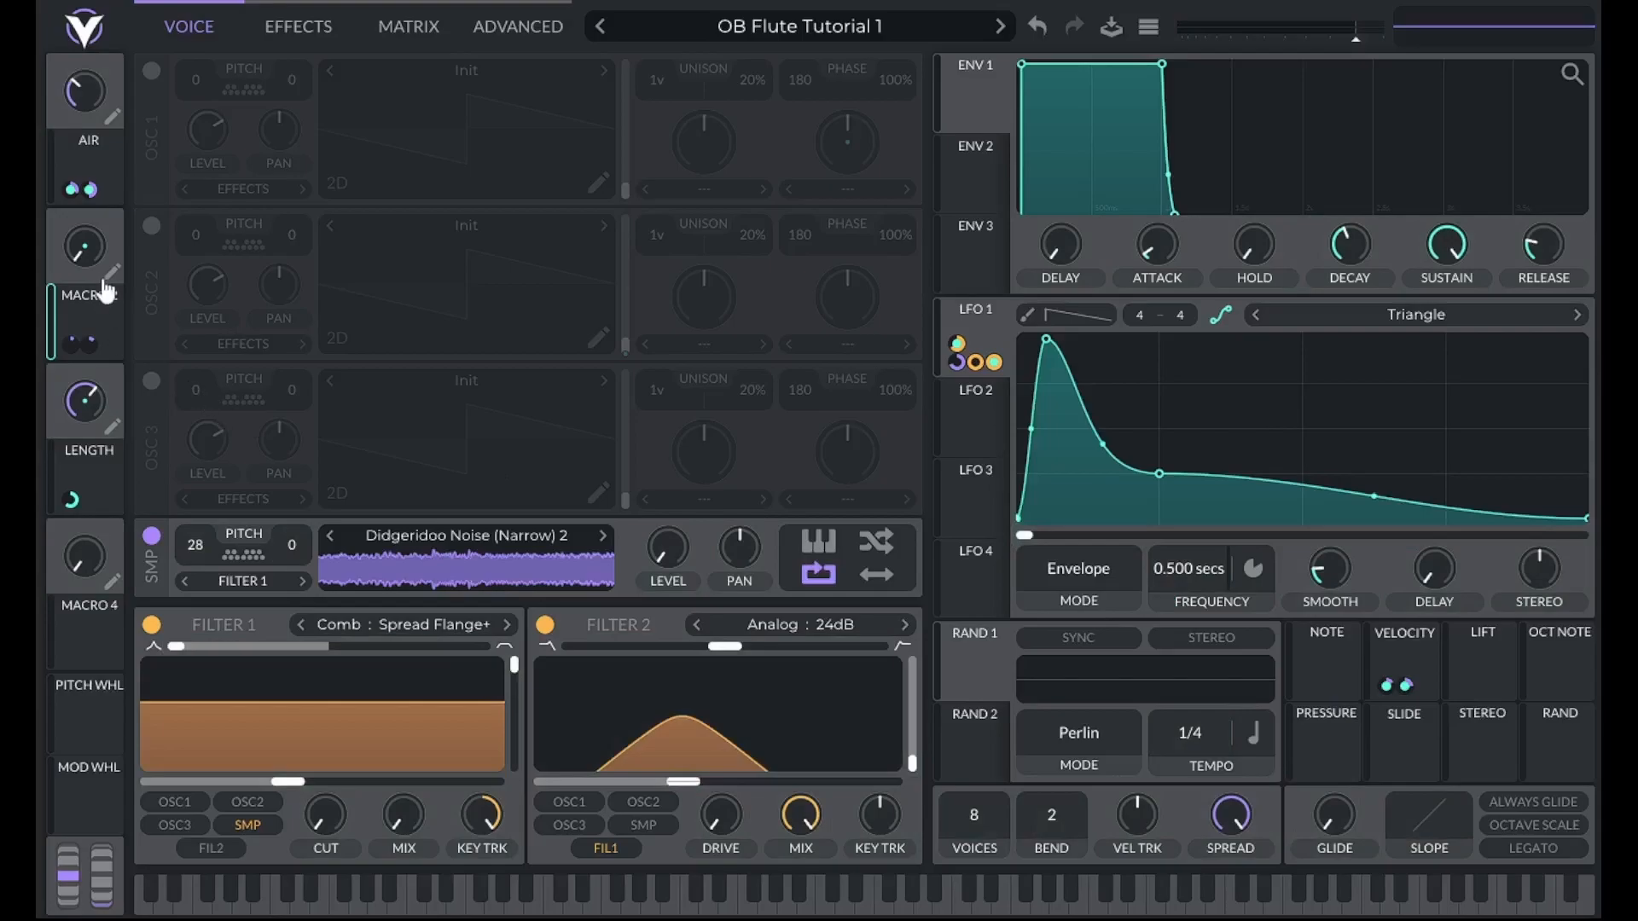
pyautogui.moveTo(92, 242); pyautogui.dragTo(98, 260)
pyautogui.moveTo(97, 252); pyautogui.dragTo(120, 22)
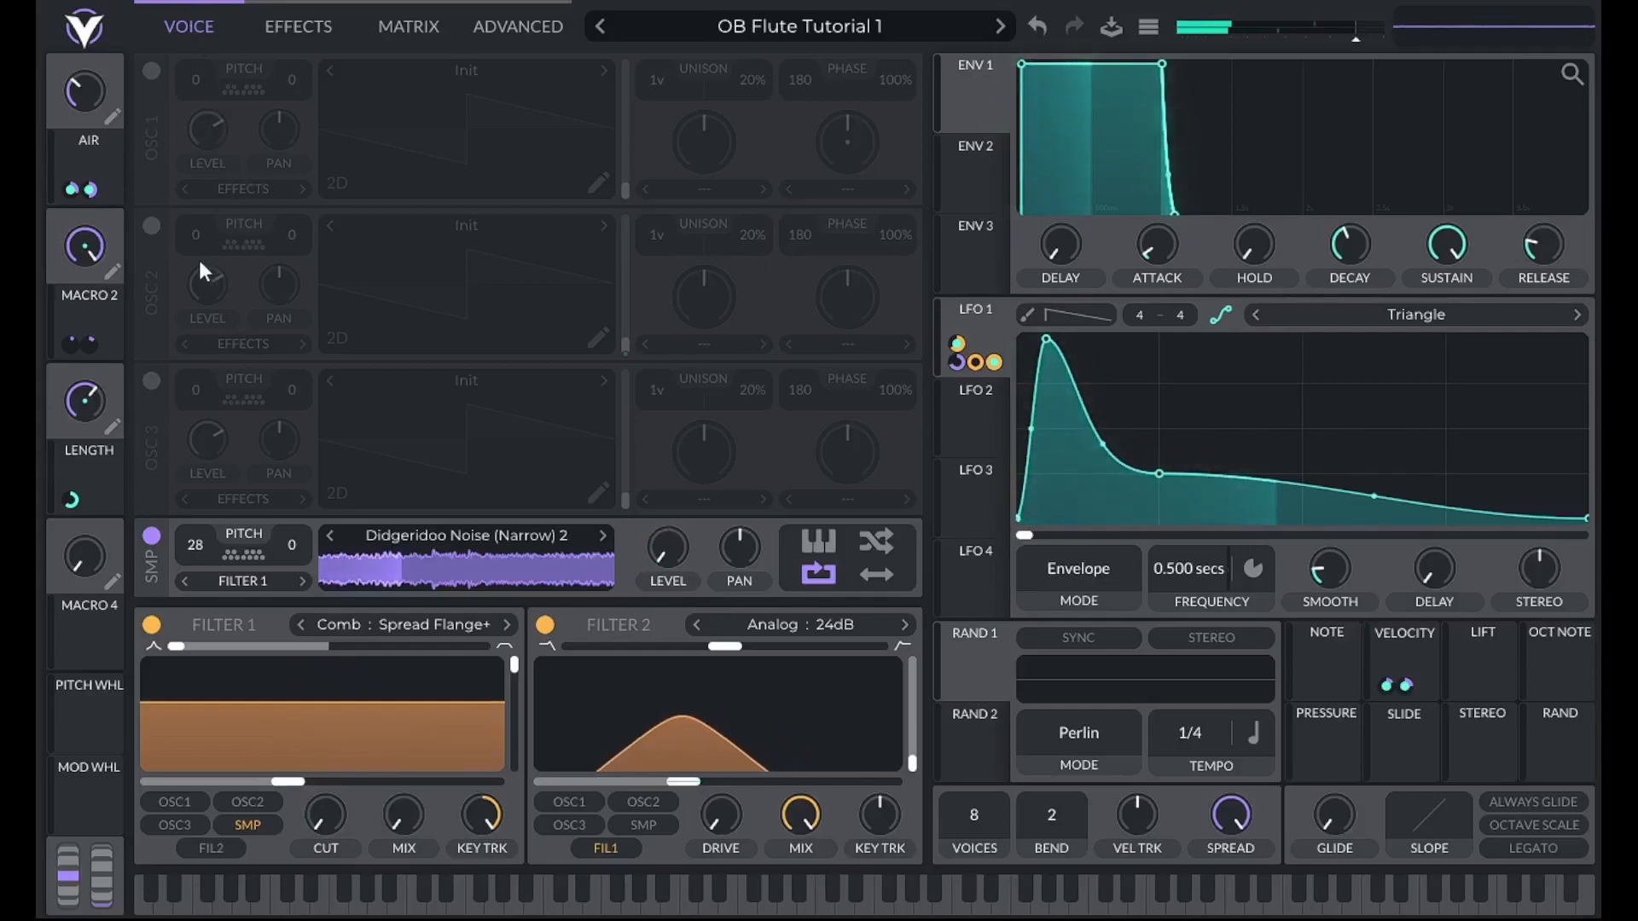
pyautogui.moveTo(92, 247); pyautogui.dragTo(88, 469)
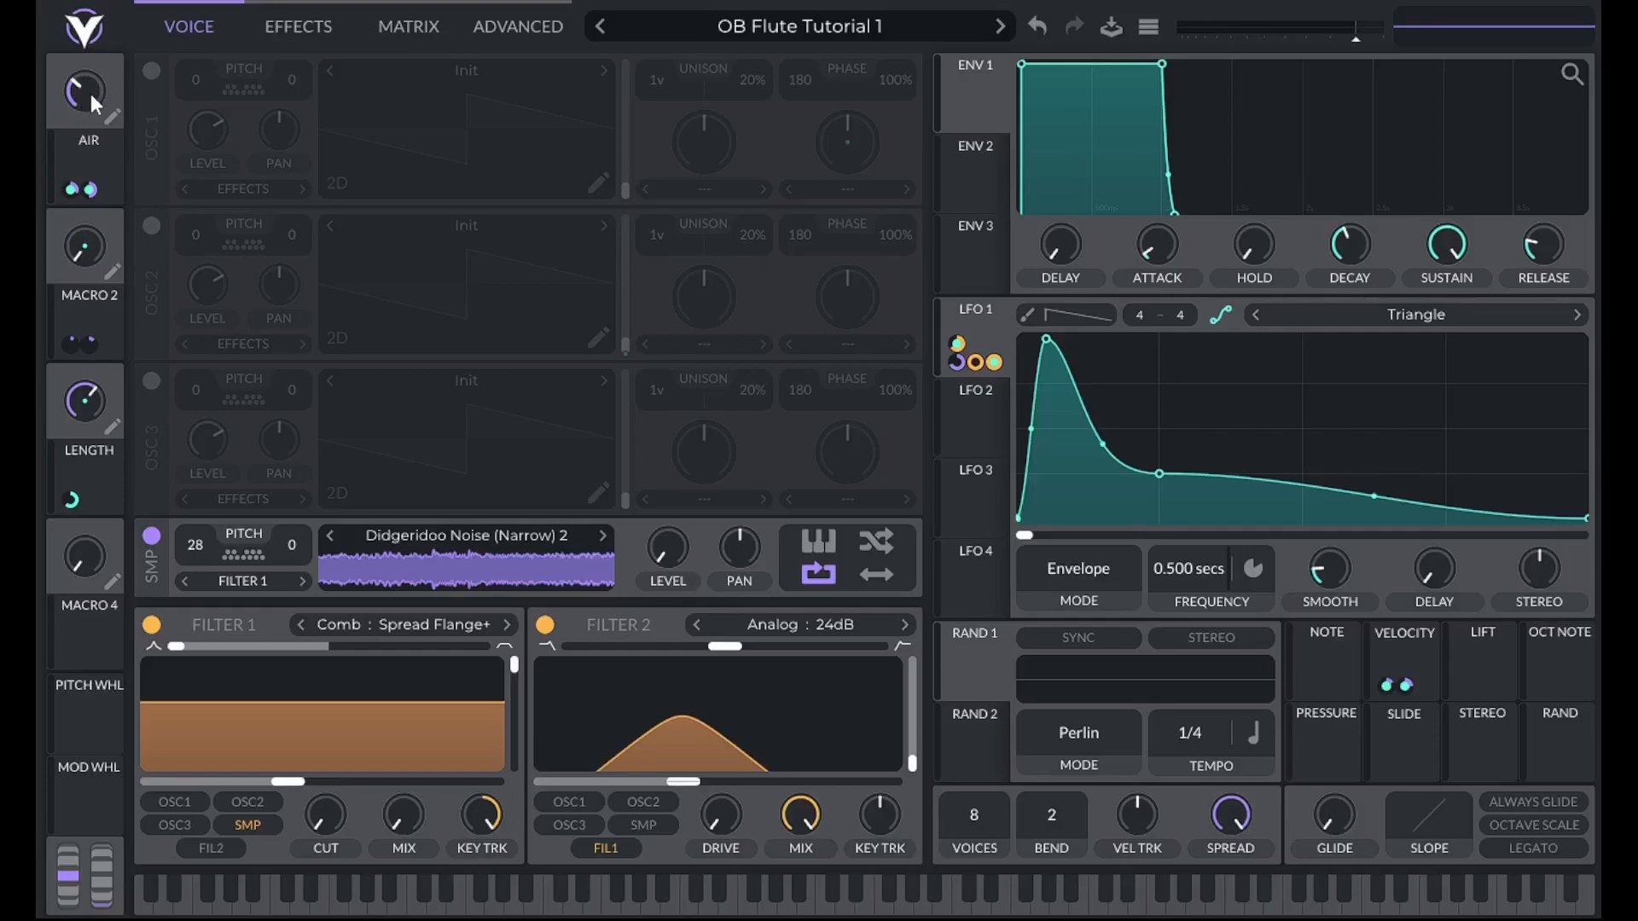
# Rename Macro 2 as VEL SENS and leave its knob at minimum
pyautogui.moveTo(90, 259)
pyautogui.mouseDown()
pyautogui.moveTo(143, 69)
pyautogui.moveTo(85, 285)
pyautogui.mouseUp()
pyautogui.click(112, 273)
pyautogui.write('VEL SENS')
pyautogui.moveTo(85, 235); pyautogui.dragTo(85, 294)
# Sort the modulation matrix by source and add a Macro 2 modulation targeting Modulation 4 Amount
pyautogui.click(501, 37)
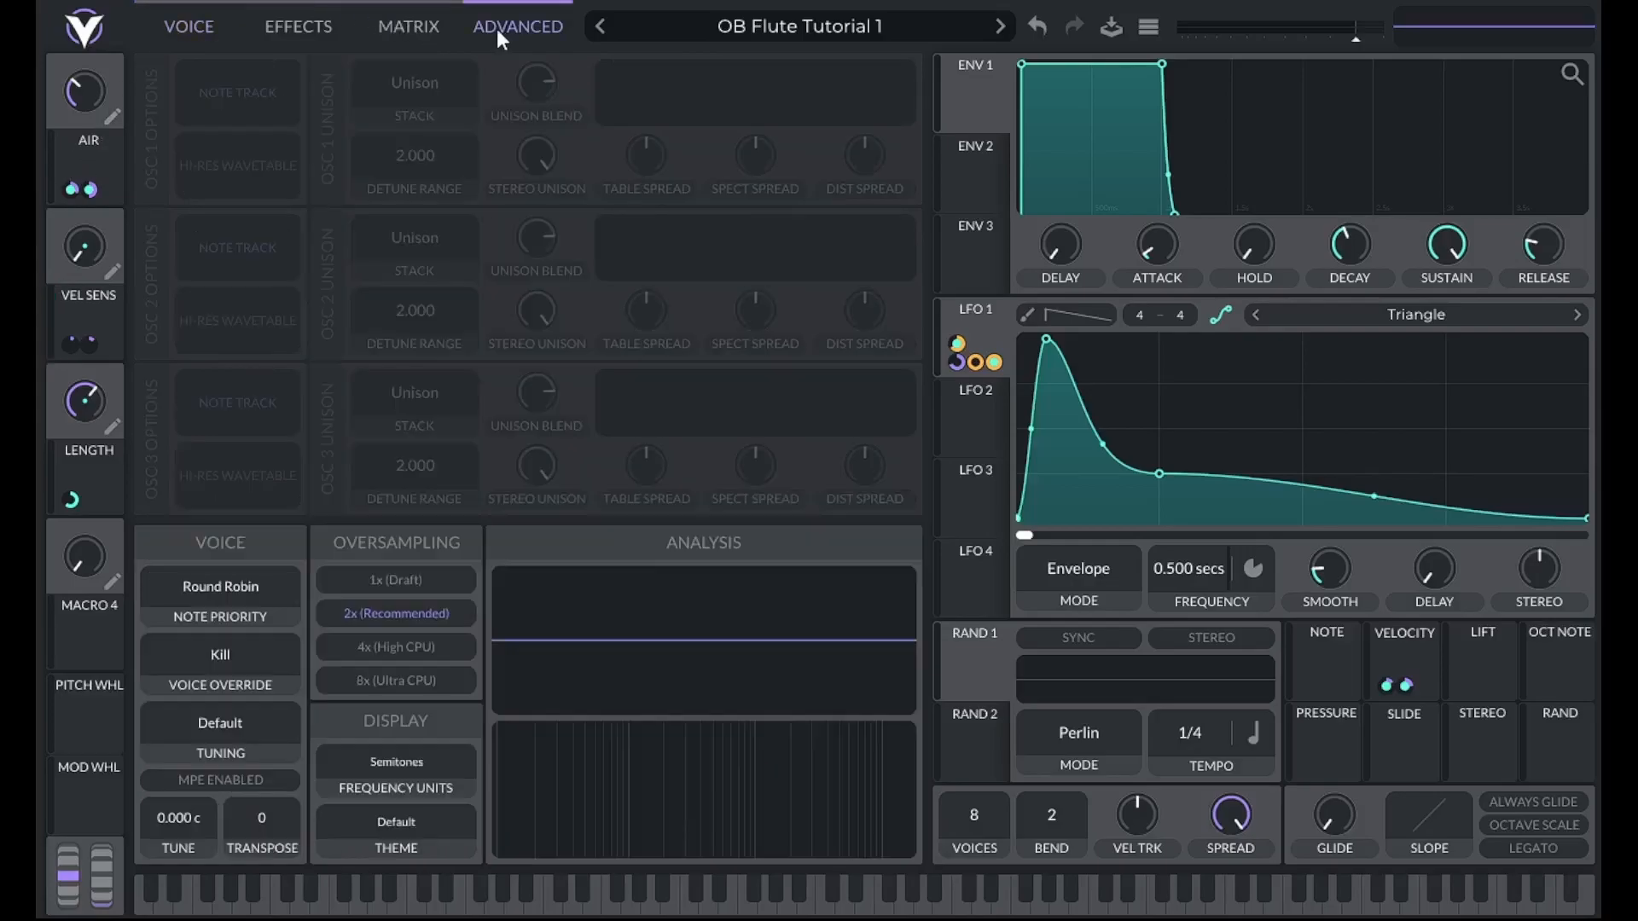
pyautogui.click(429, 24)
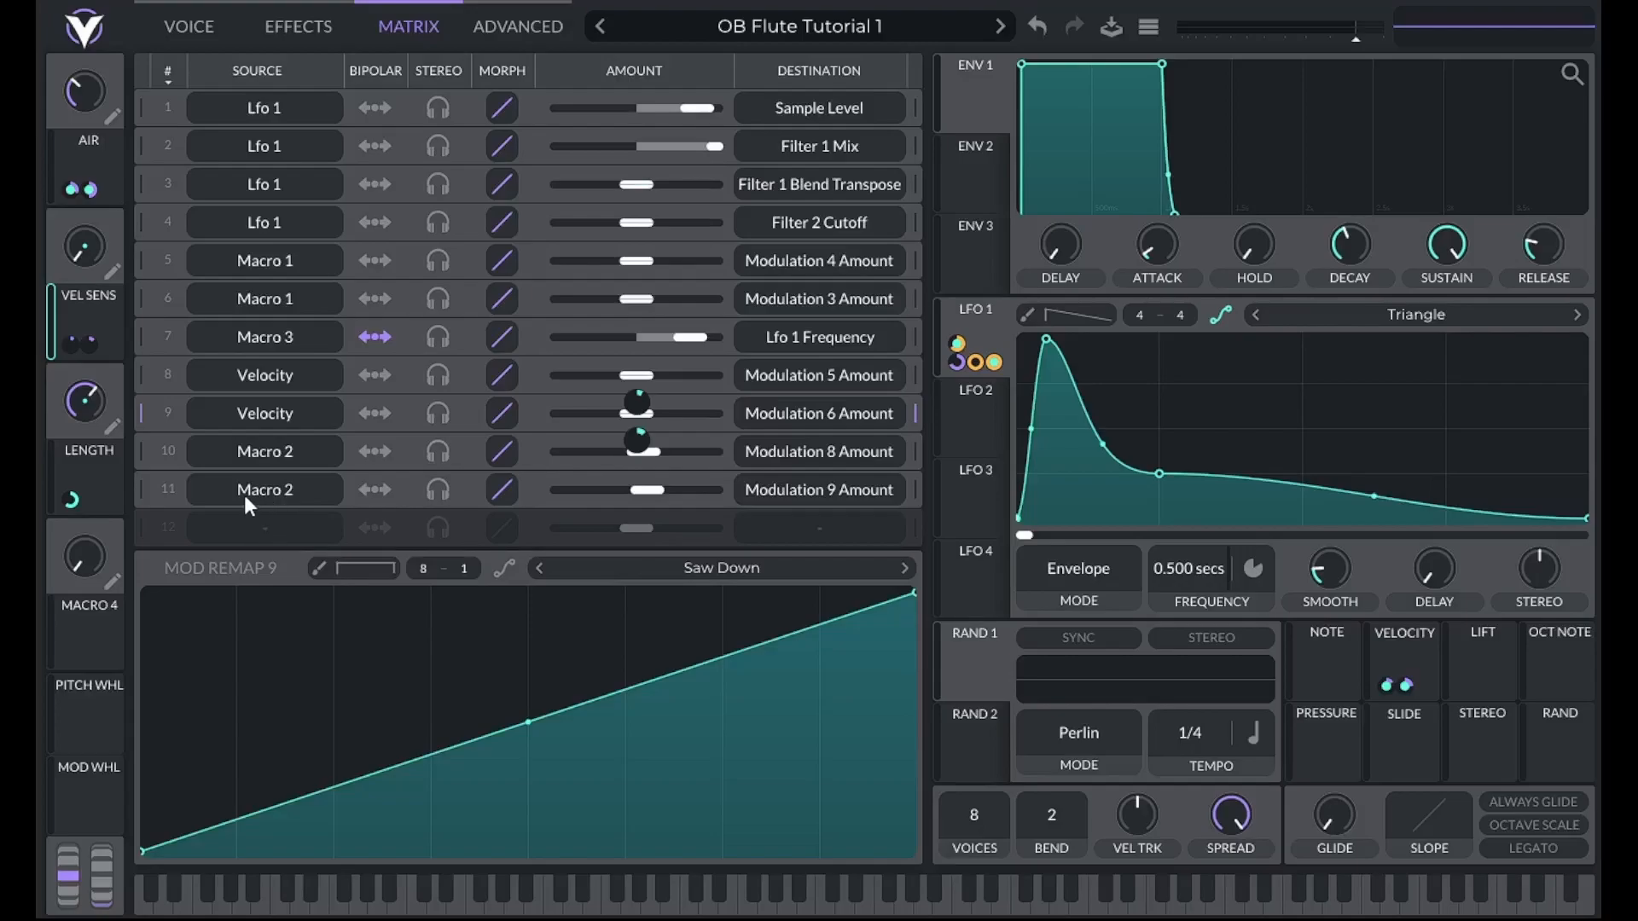
pyautogui.click(247, 67)
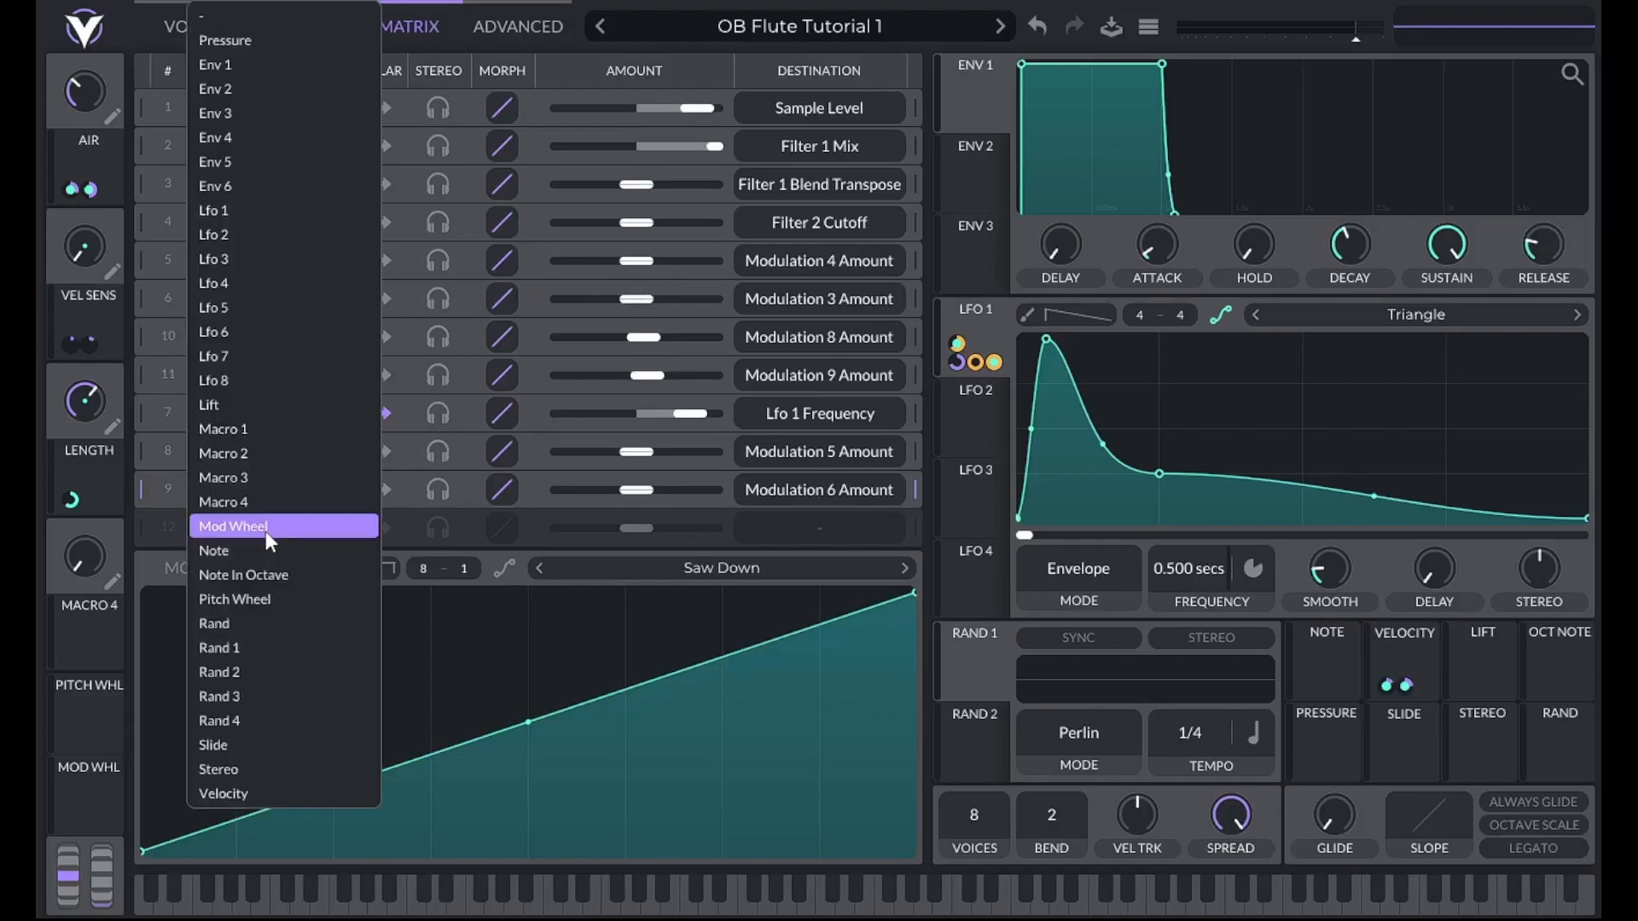
pyautogui.click(248, 453)
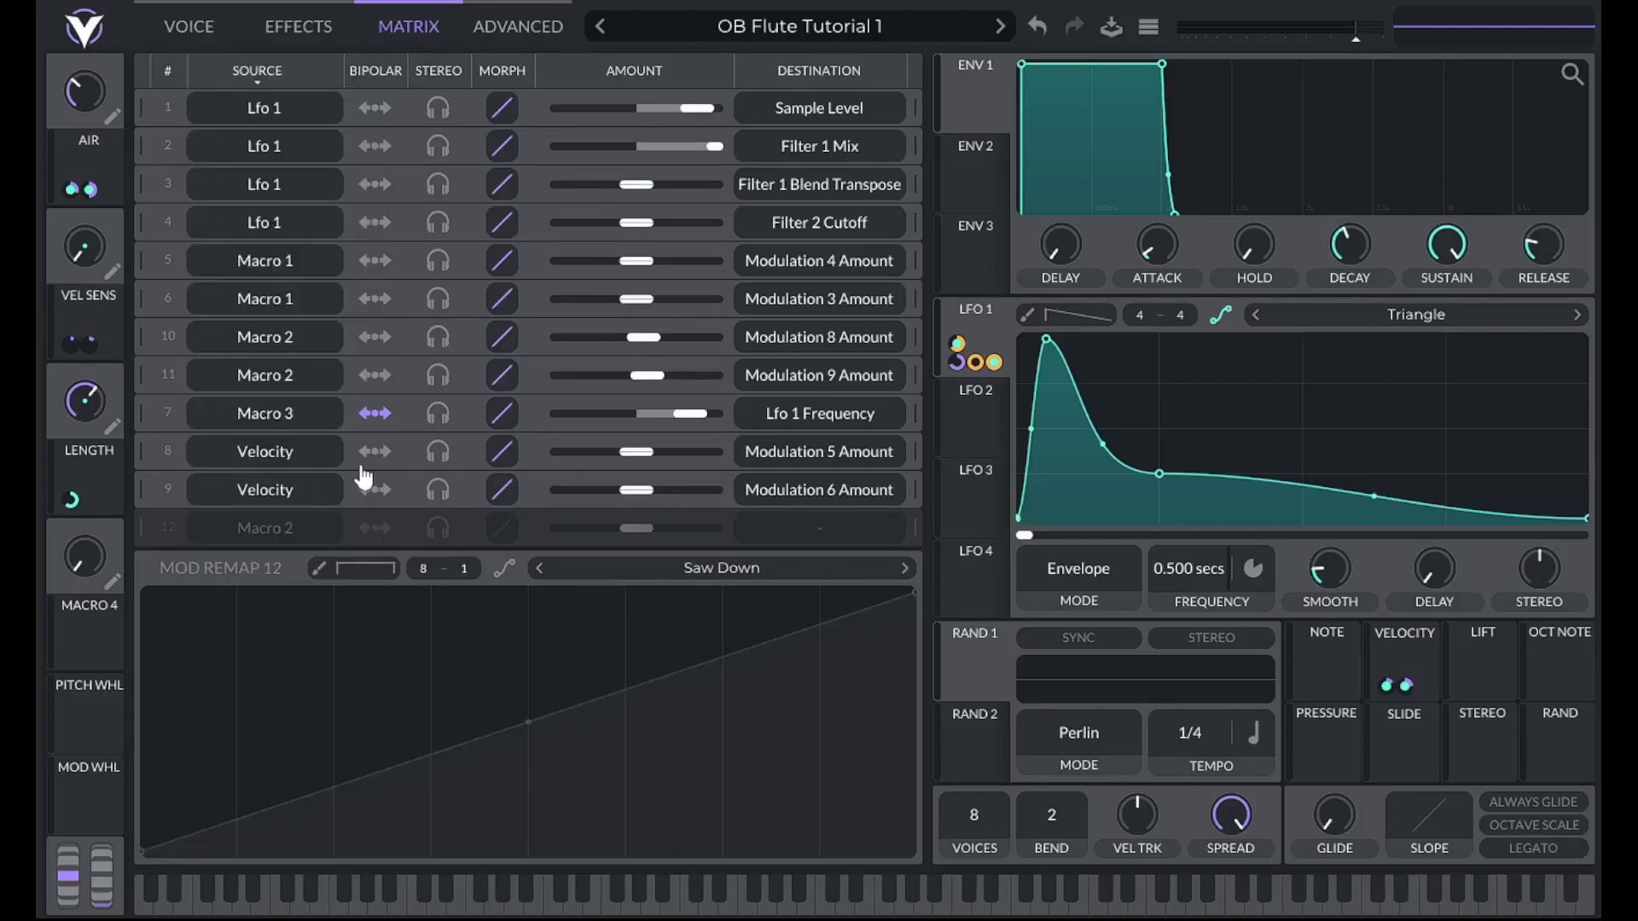
pyautogui.click(809, 532)
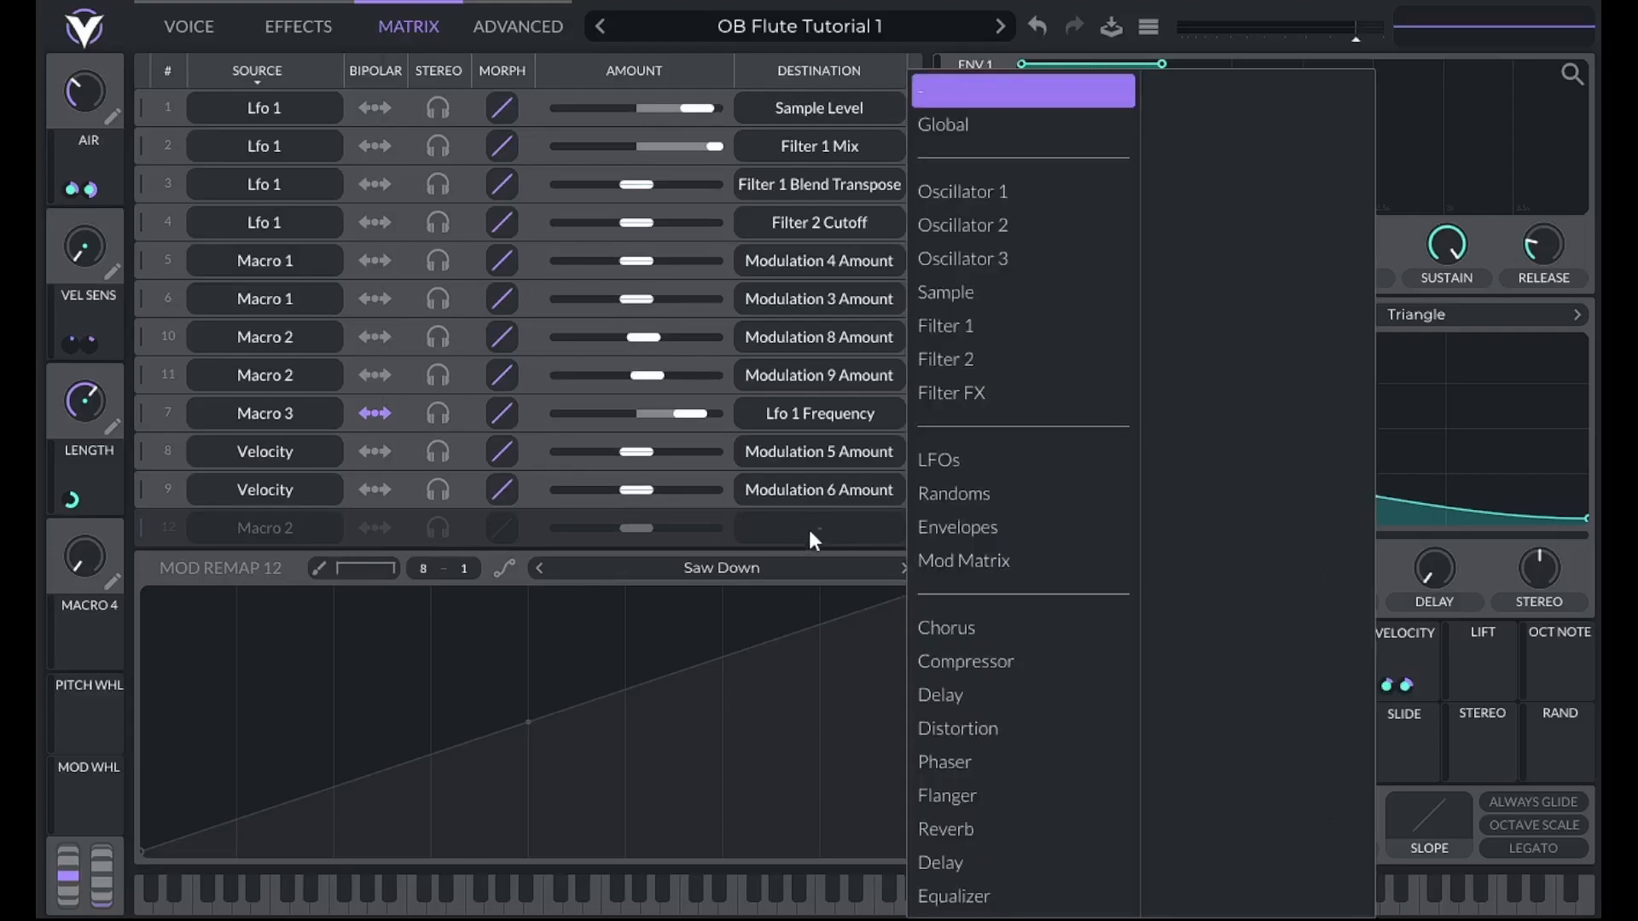
pyautogui.click(964, 560)
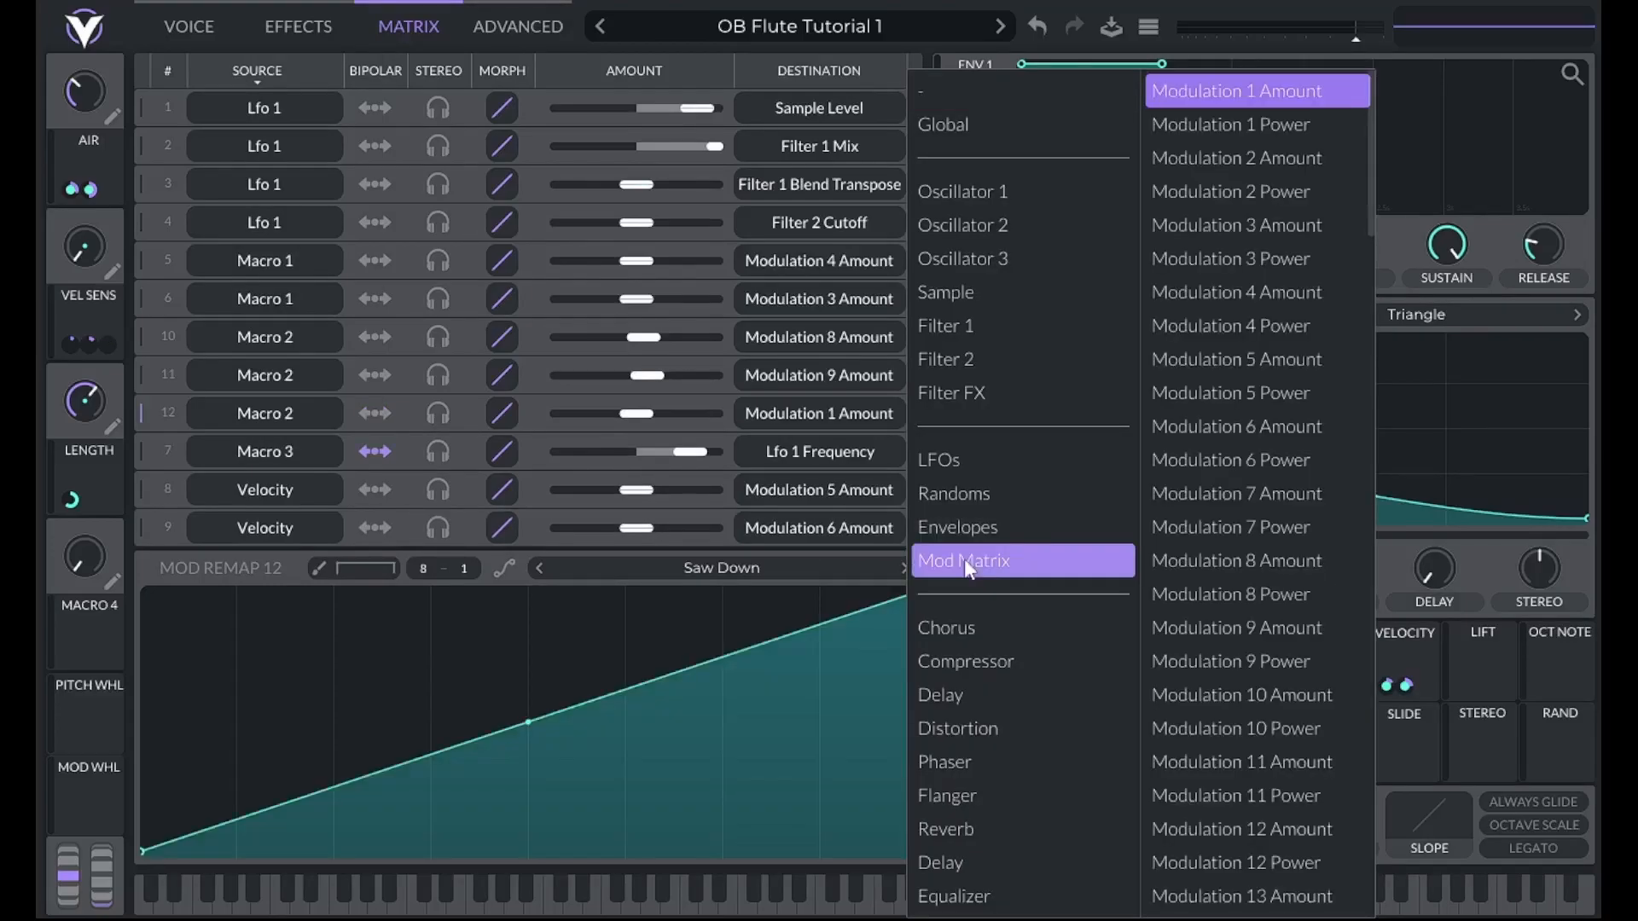
pyautogui.click(1271, 295)
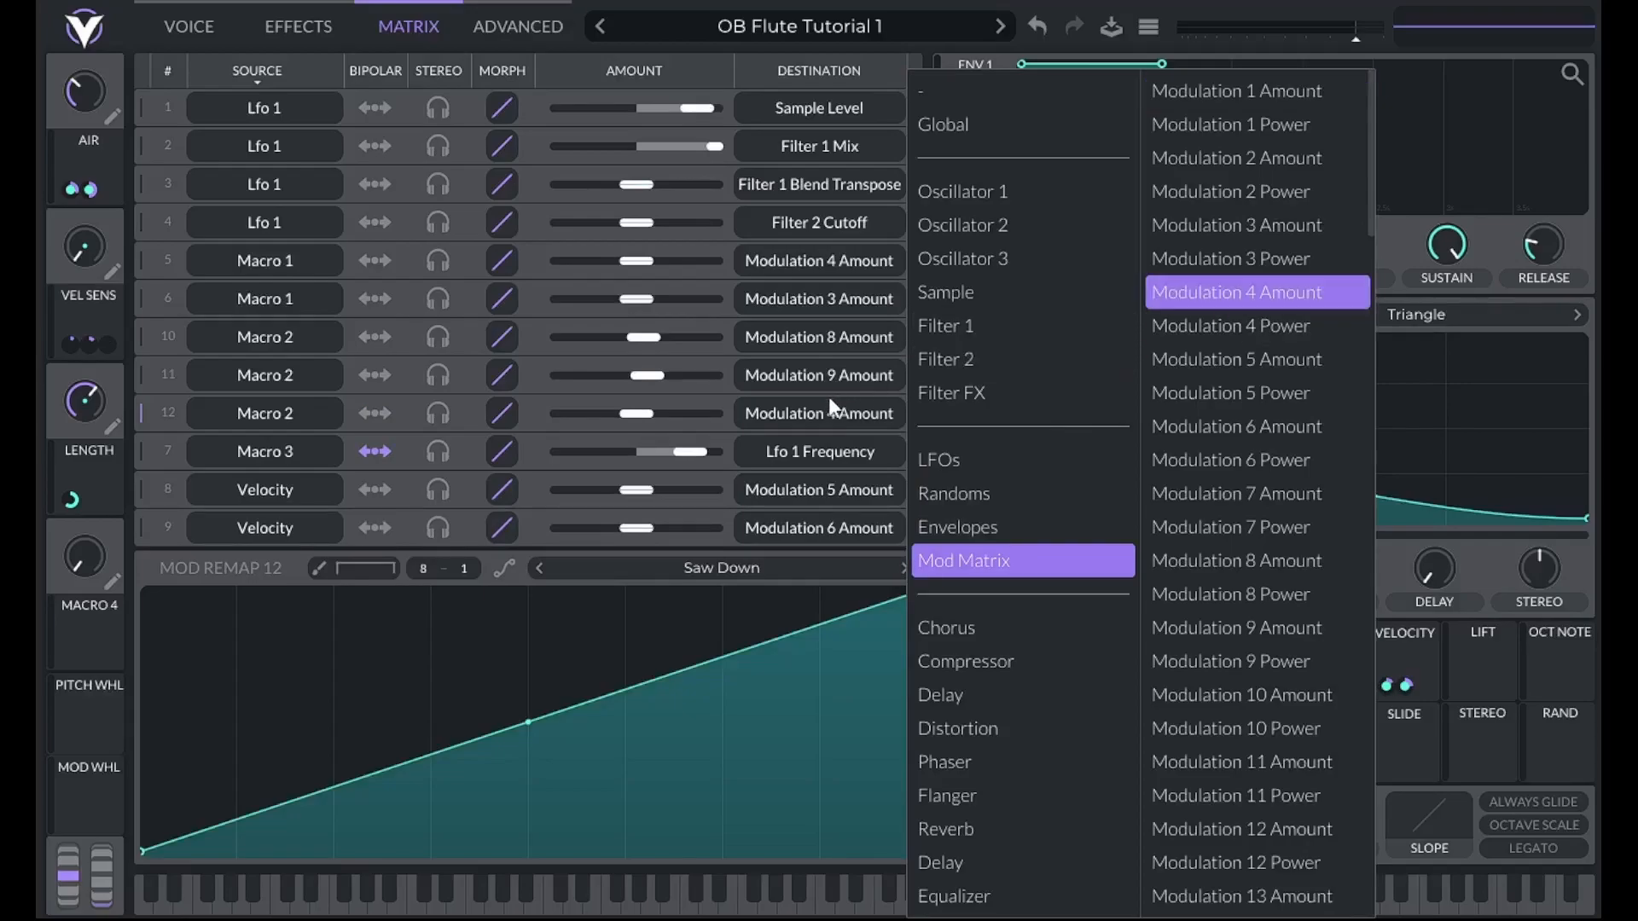
pyautogui.moveTo(107, 345)
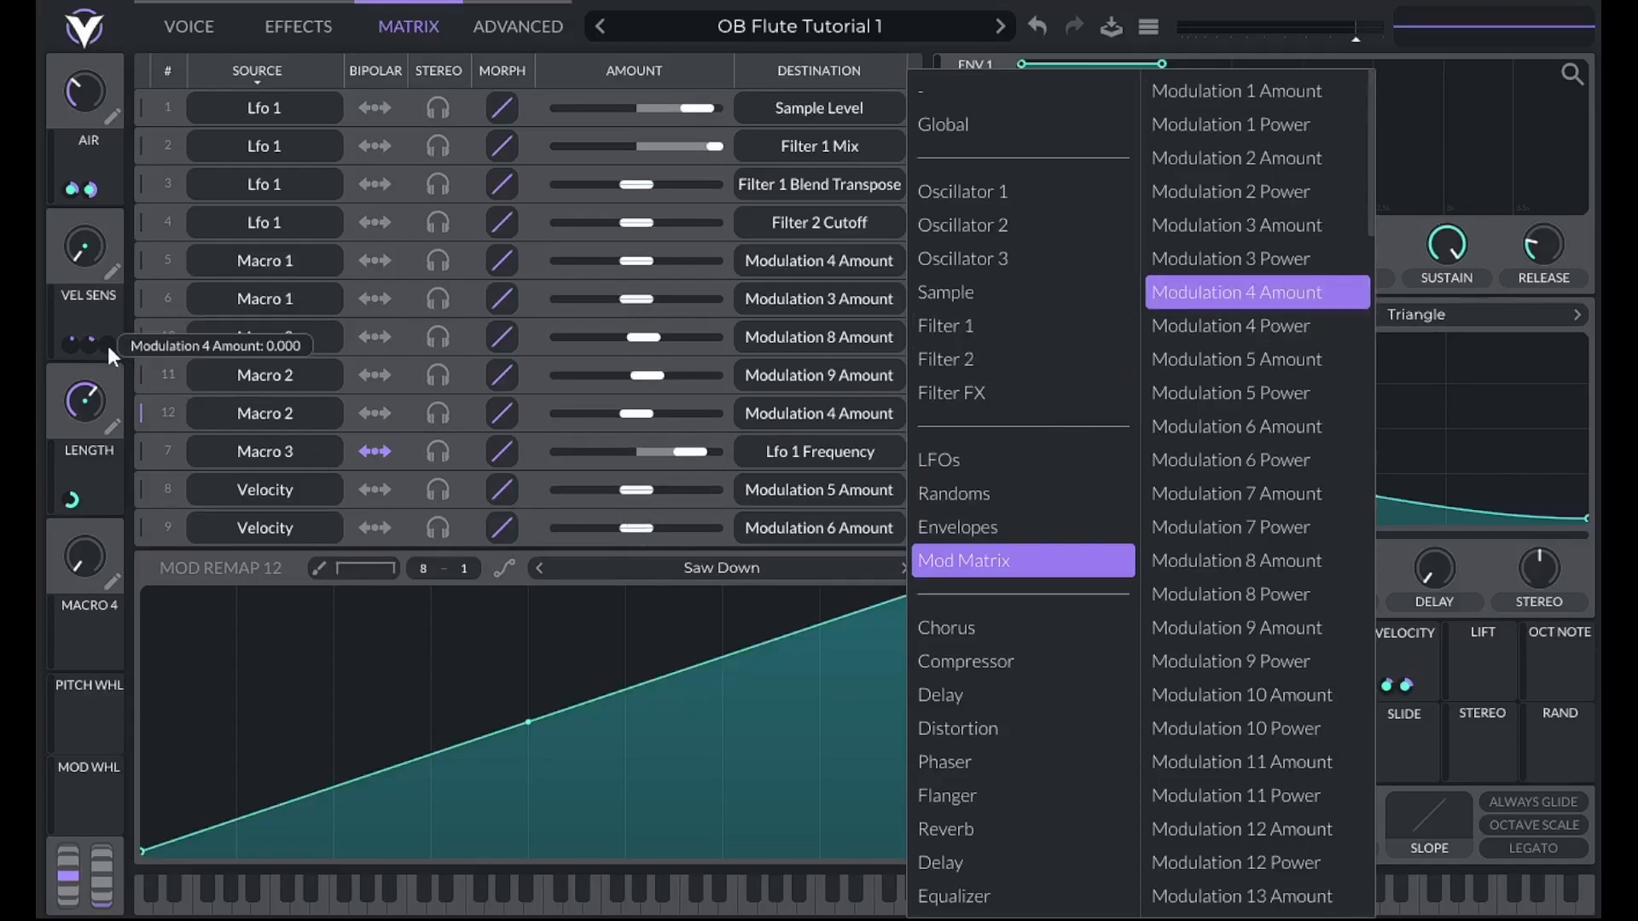
# Add another Macro 2 modulation in the next free matrix row, targeting Modulation 3 Amount
pyautogui.scroll(-1, 397, 416)
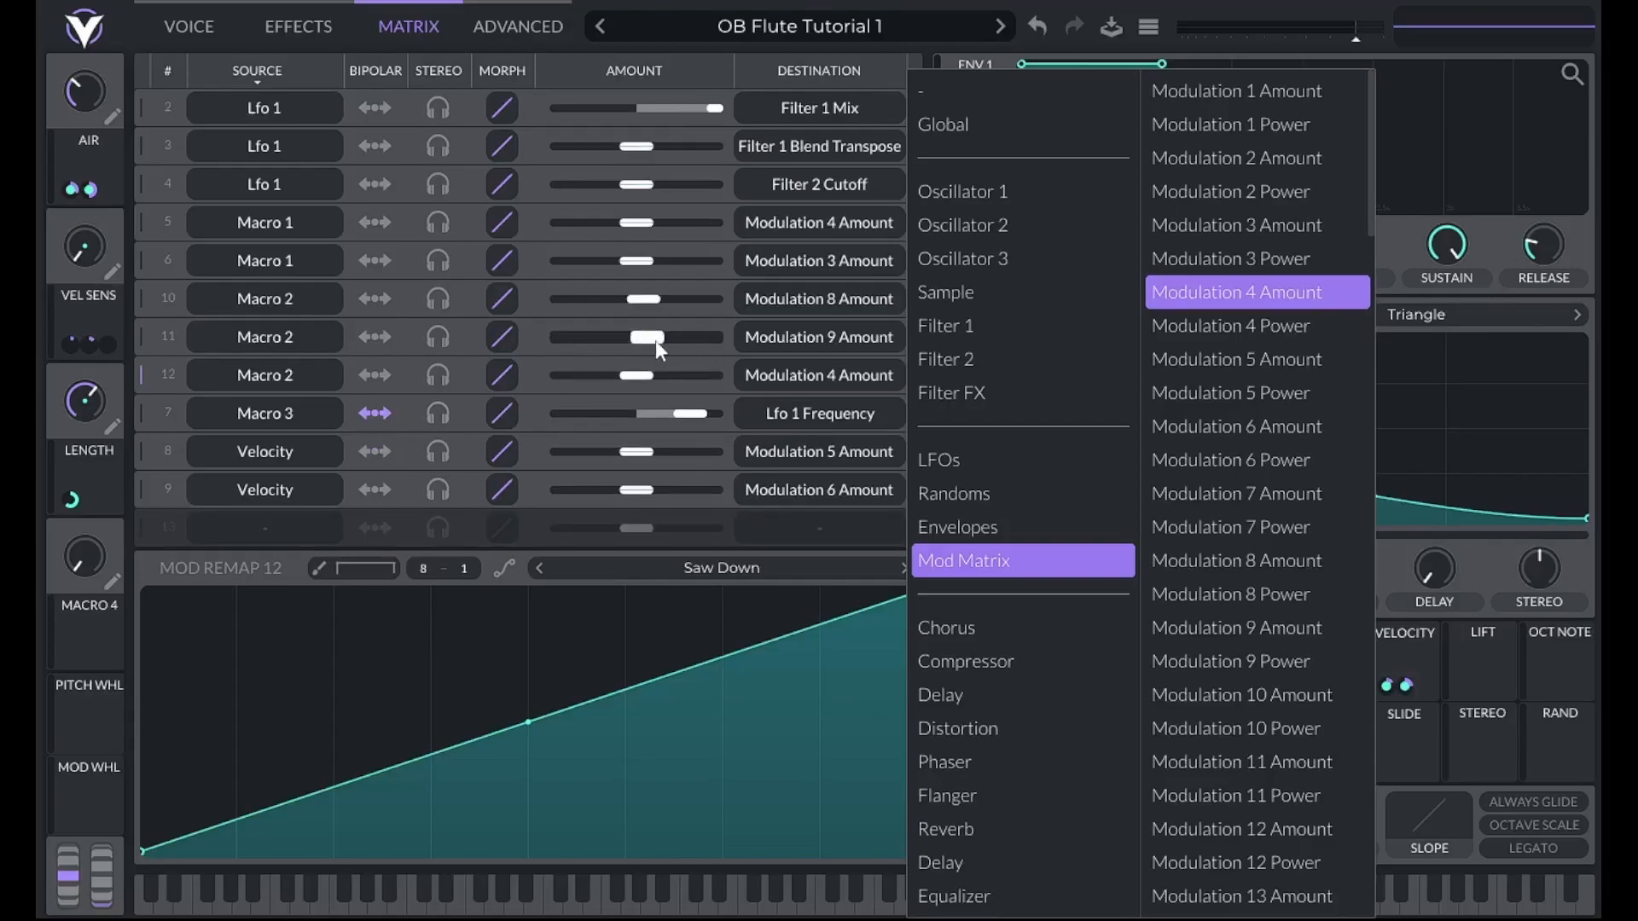
pyautogui.click(259, 528)
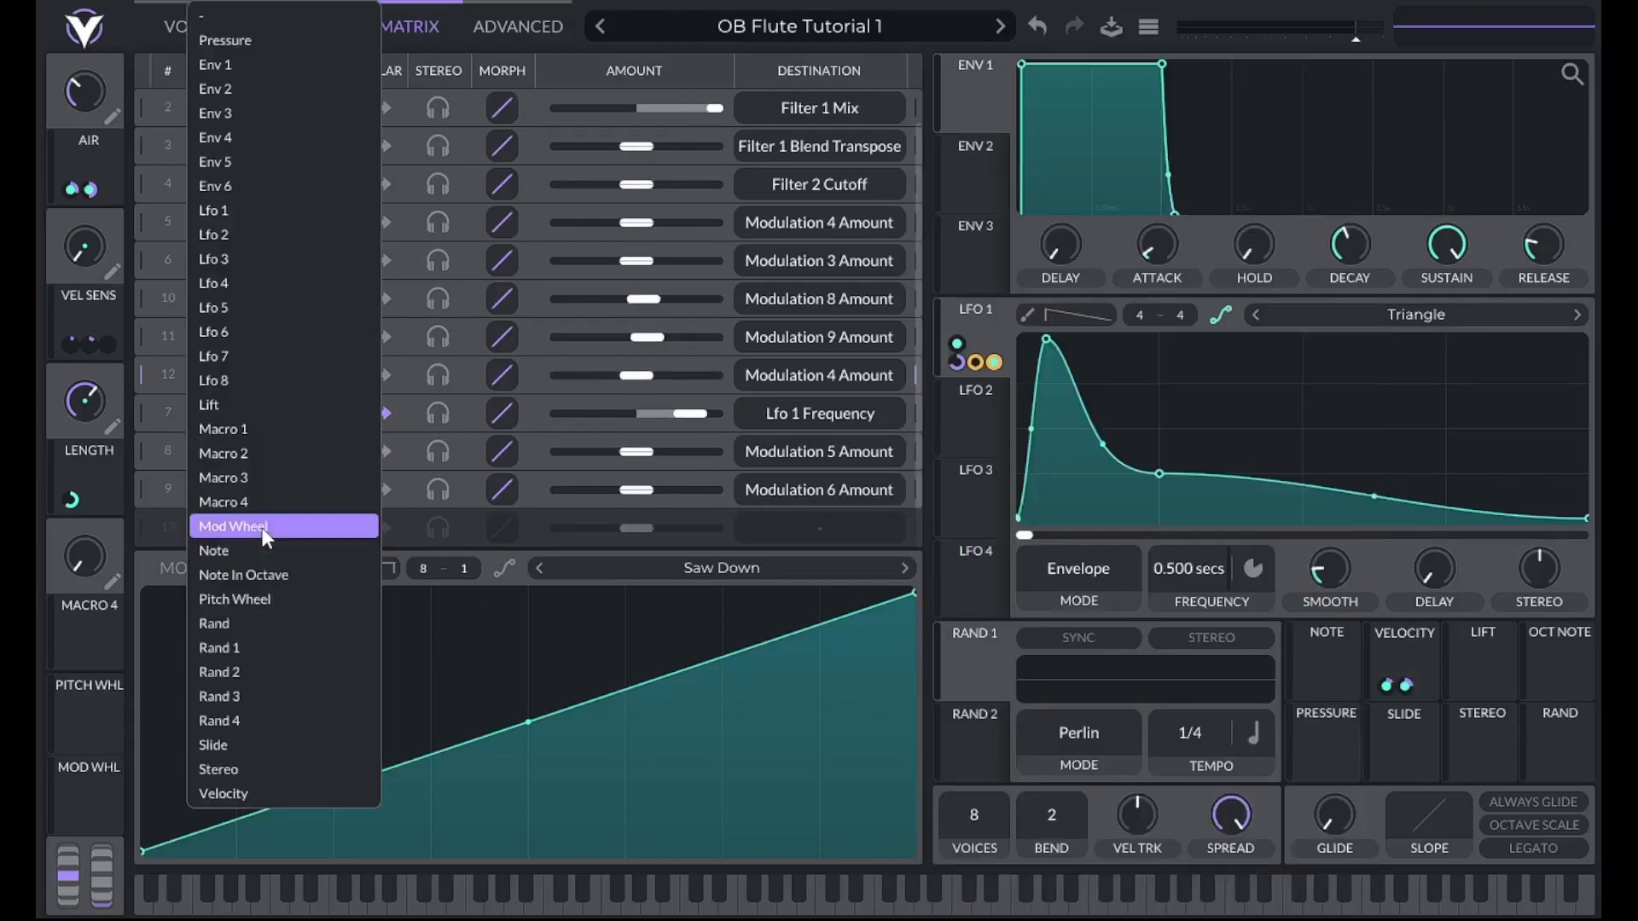
pyautogui.click(237, 454)
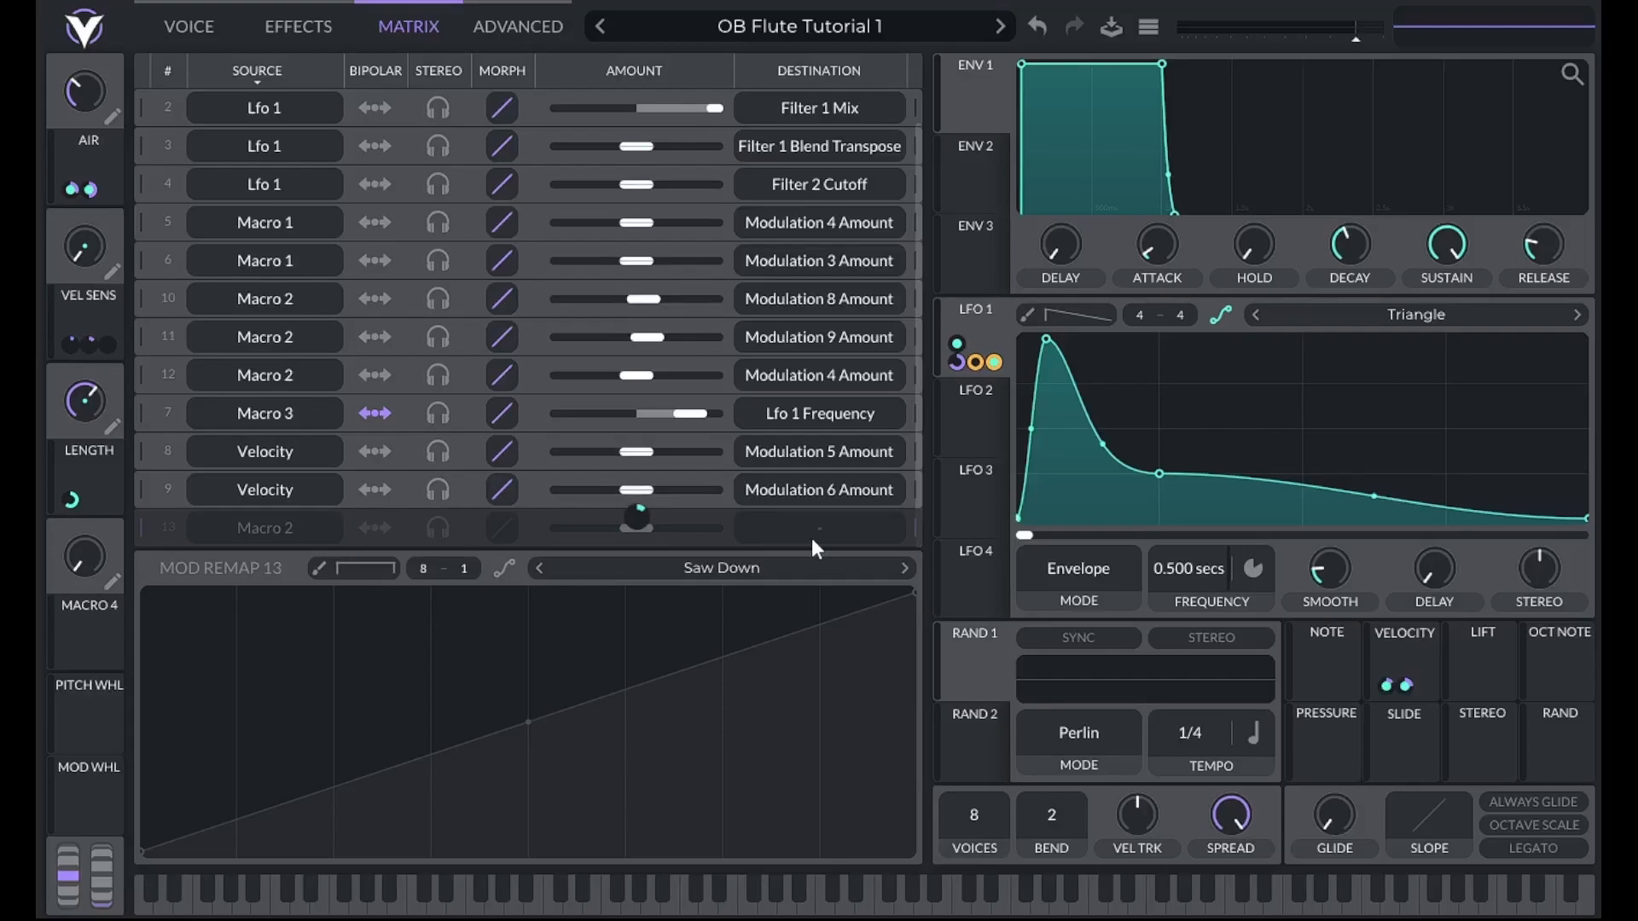
pyautogui.click(811, 534)
pyautogui.click(1024, 565)
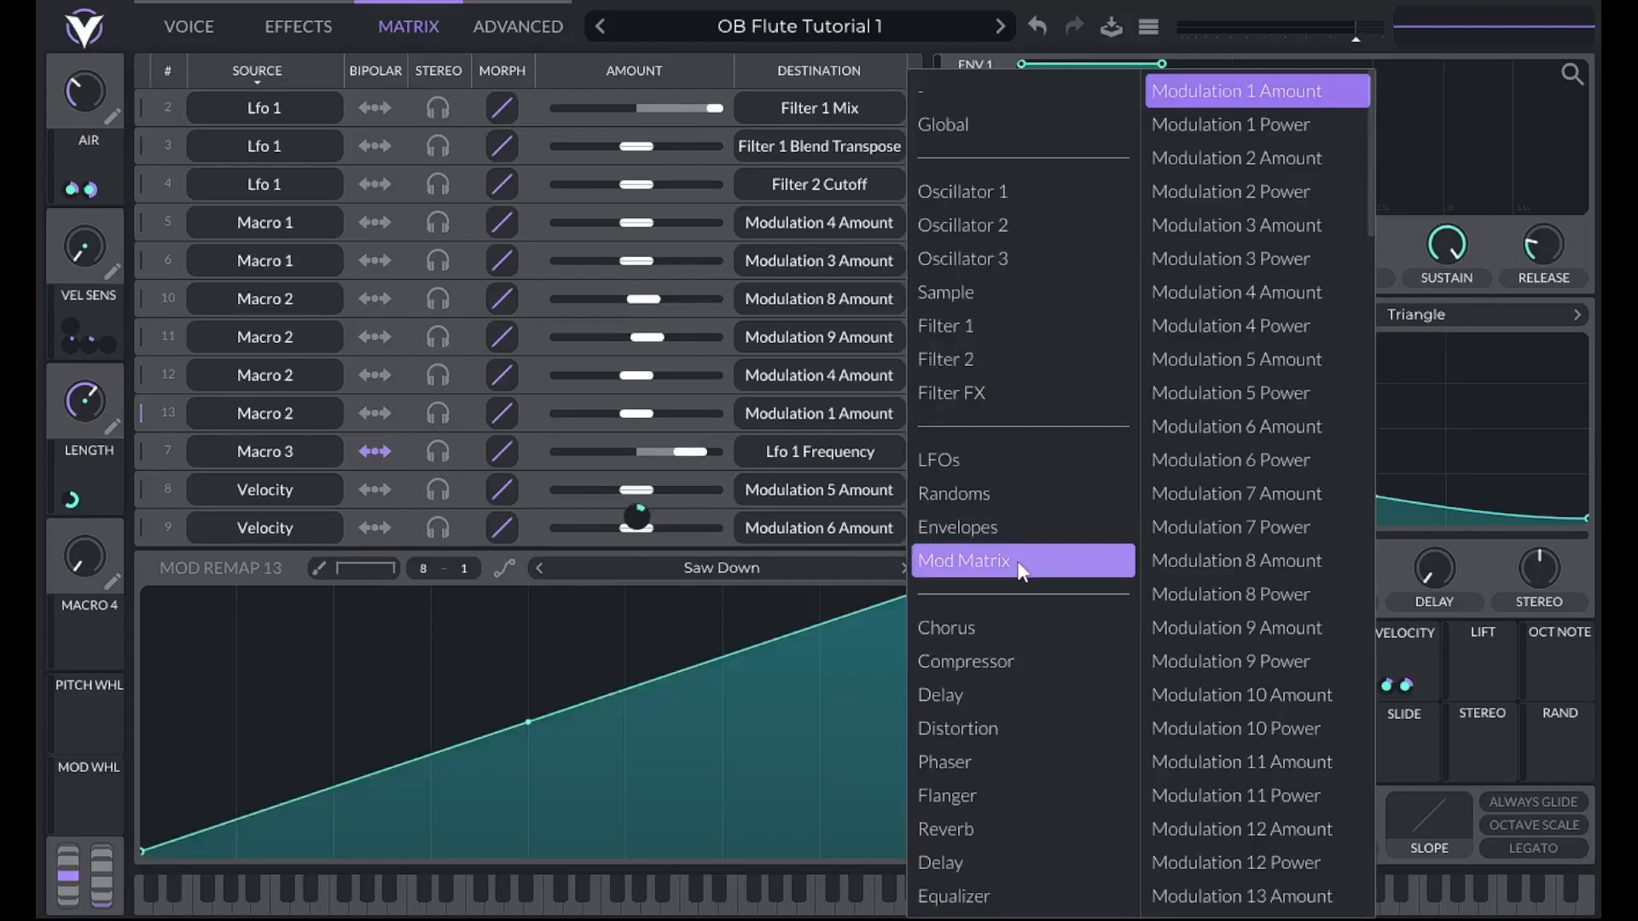
pyautogui.click(1233, 233)
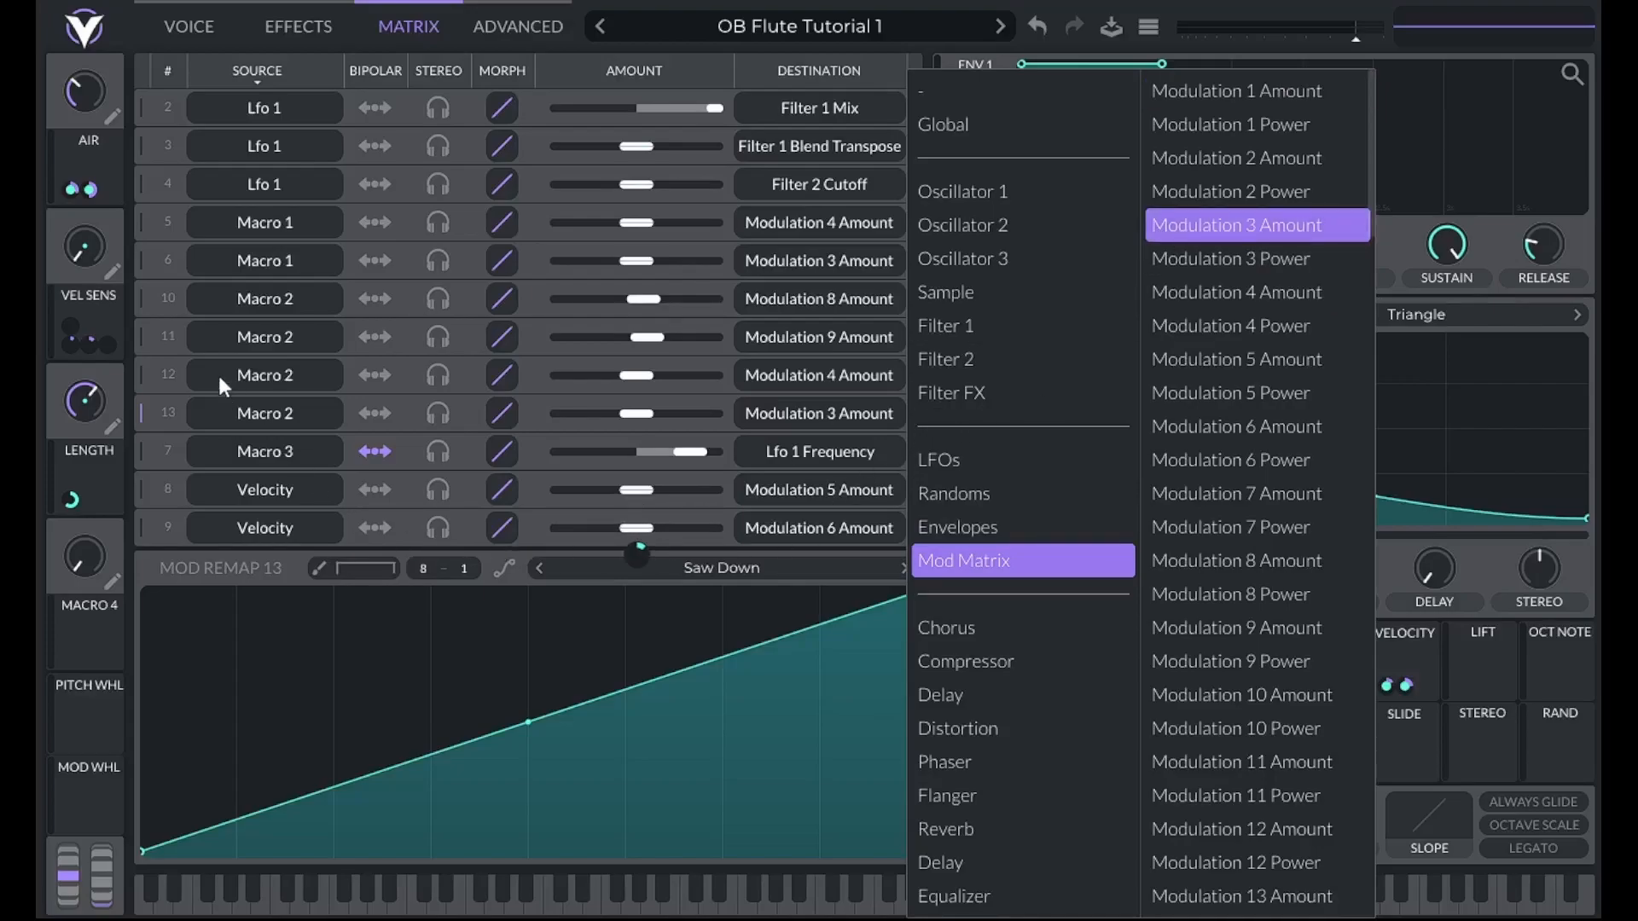
# Set VEL SENS's modulation of both Modulation 3 Amount and Modulation 4 Amount to 84
pyautogui.click(173, 325)
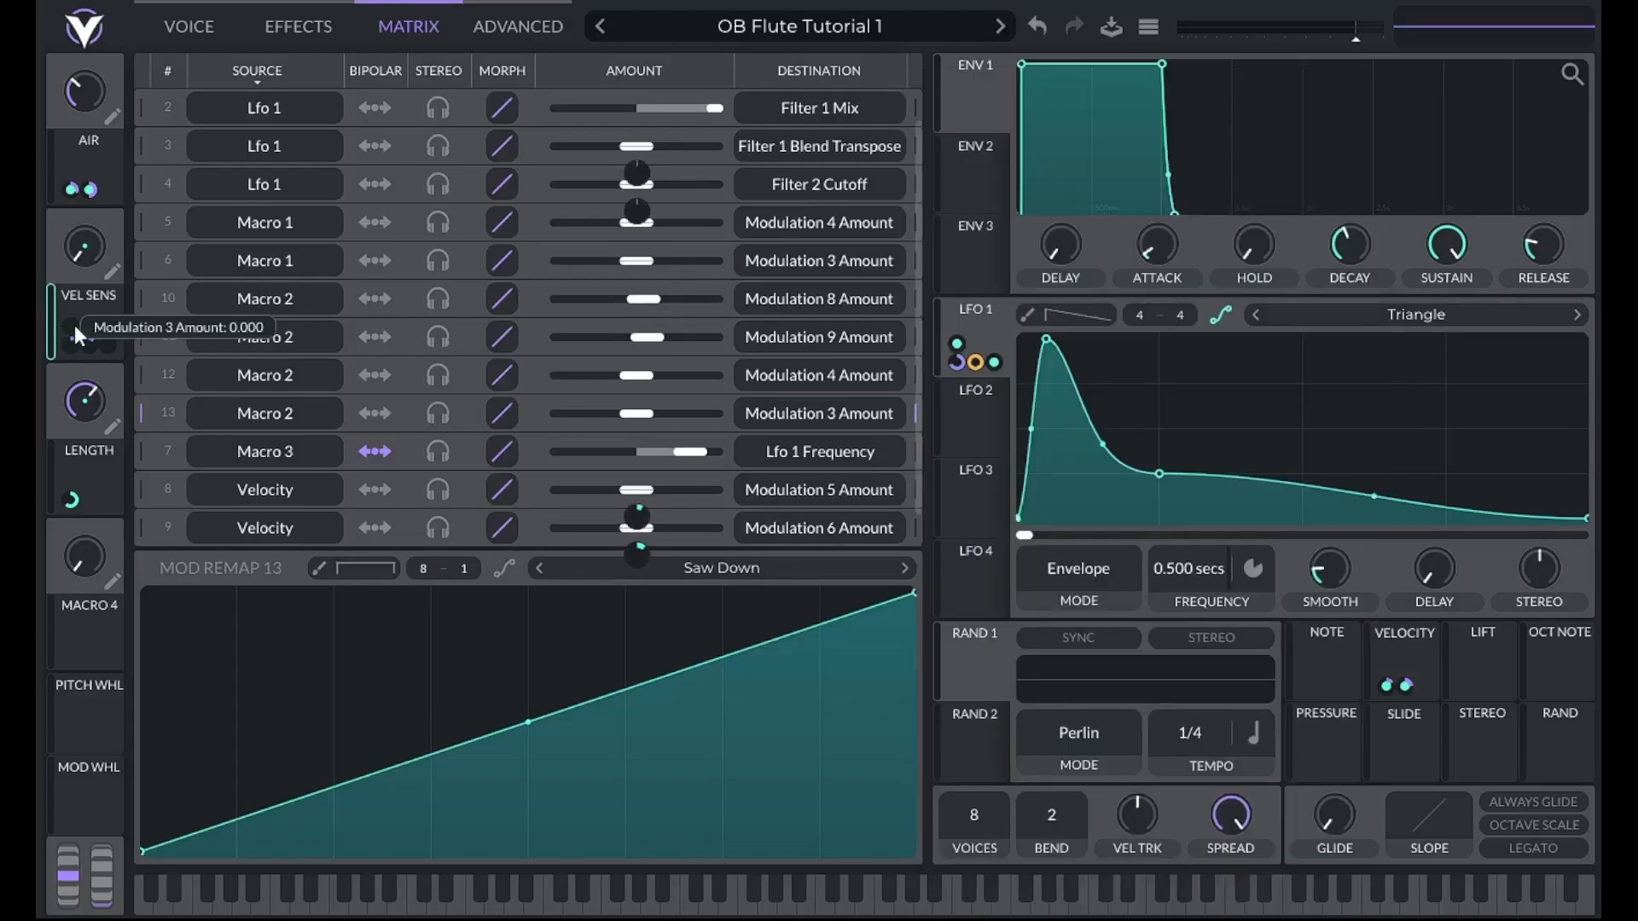
pyautogui.moveTo(105, 341)
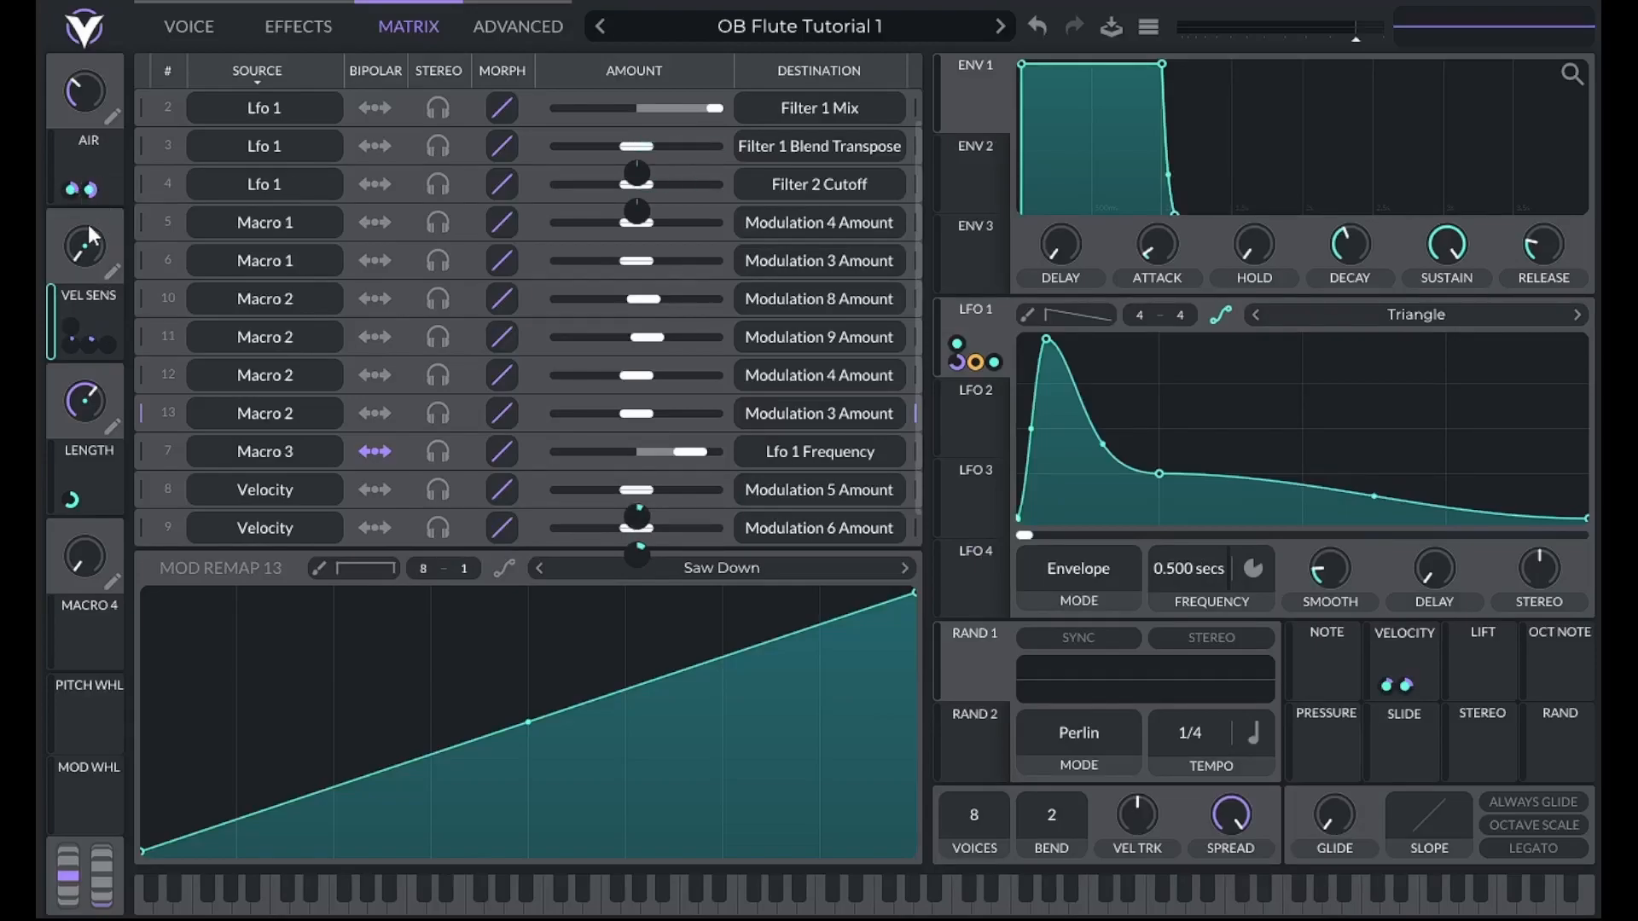
pyautogui.rightClick(70, 321)
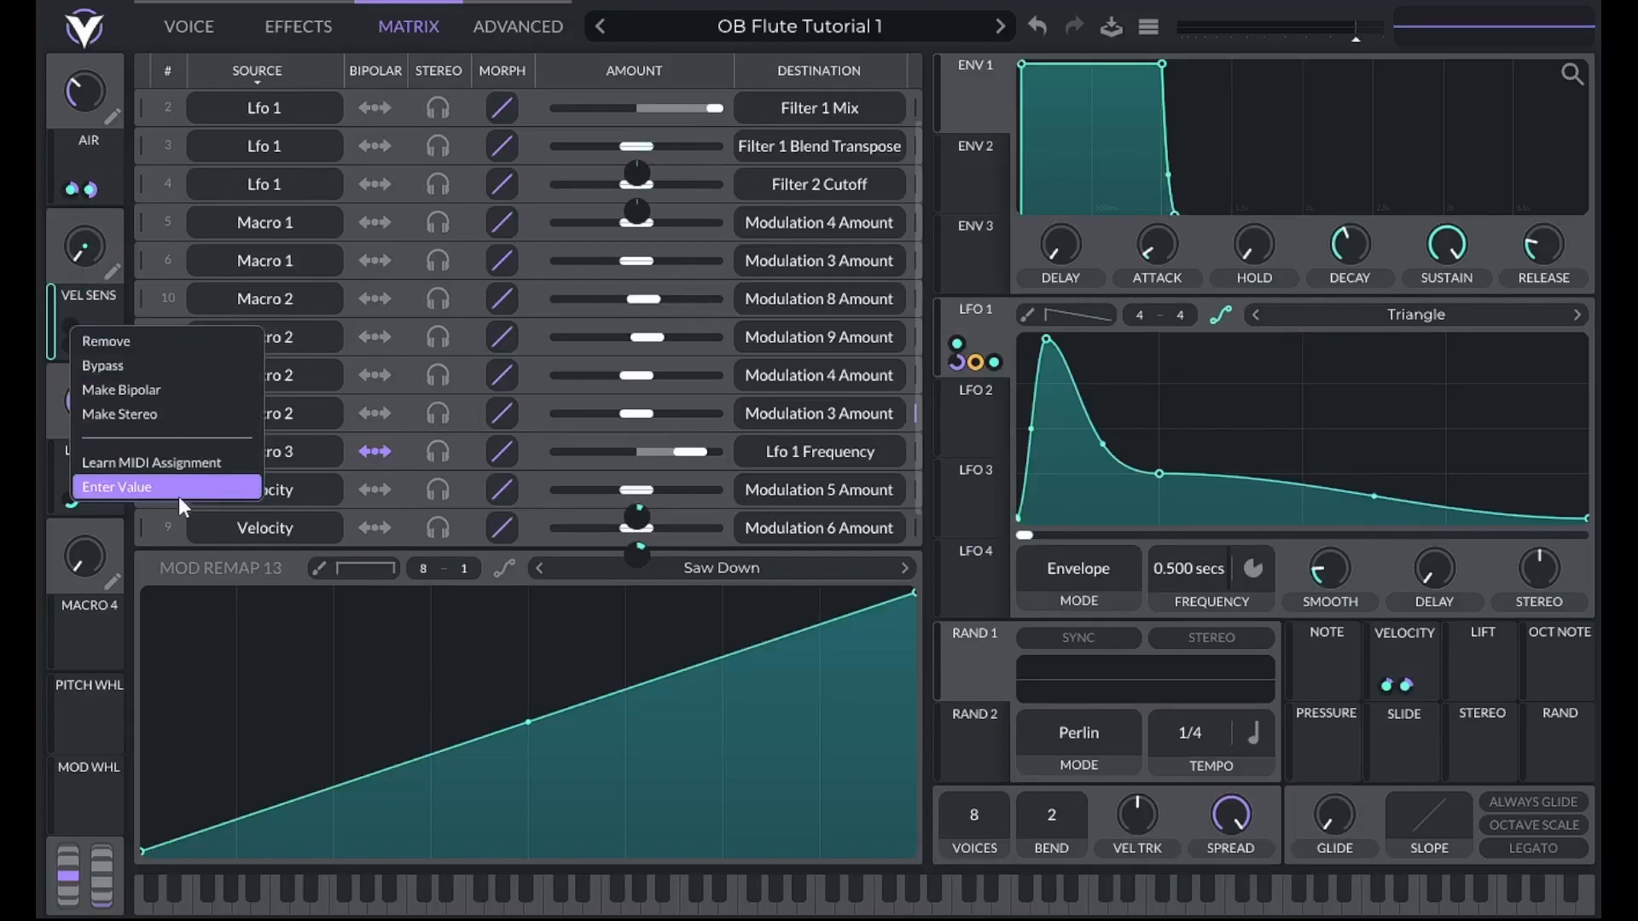
pyautogui.click(177, 497)
pyautogui.write('0.5')
pyautogui.press('Return')
pyautogui.rightClick(99, 349)
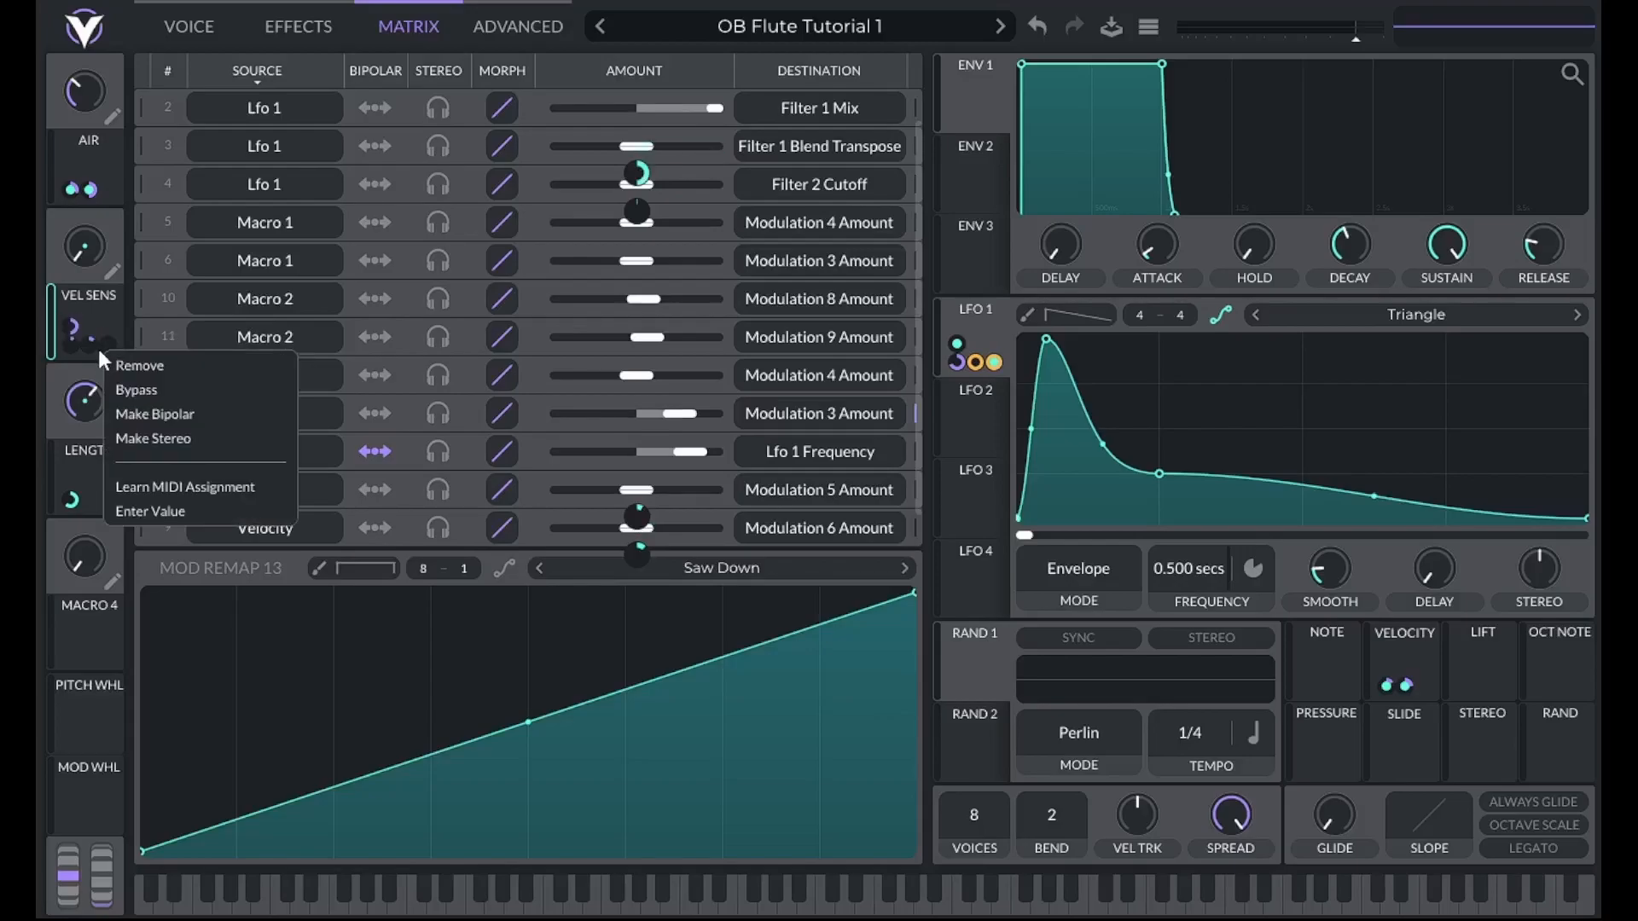
pyautogui.click(145, 510)
pyautogui.write('0.5')
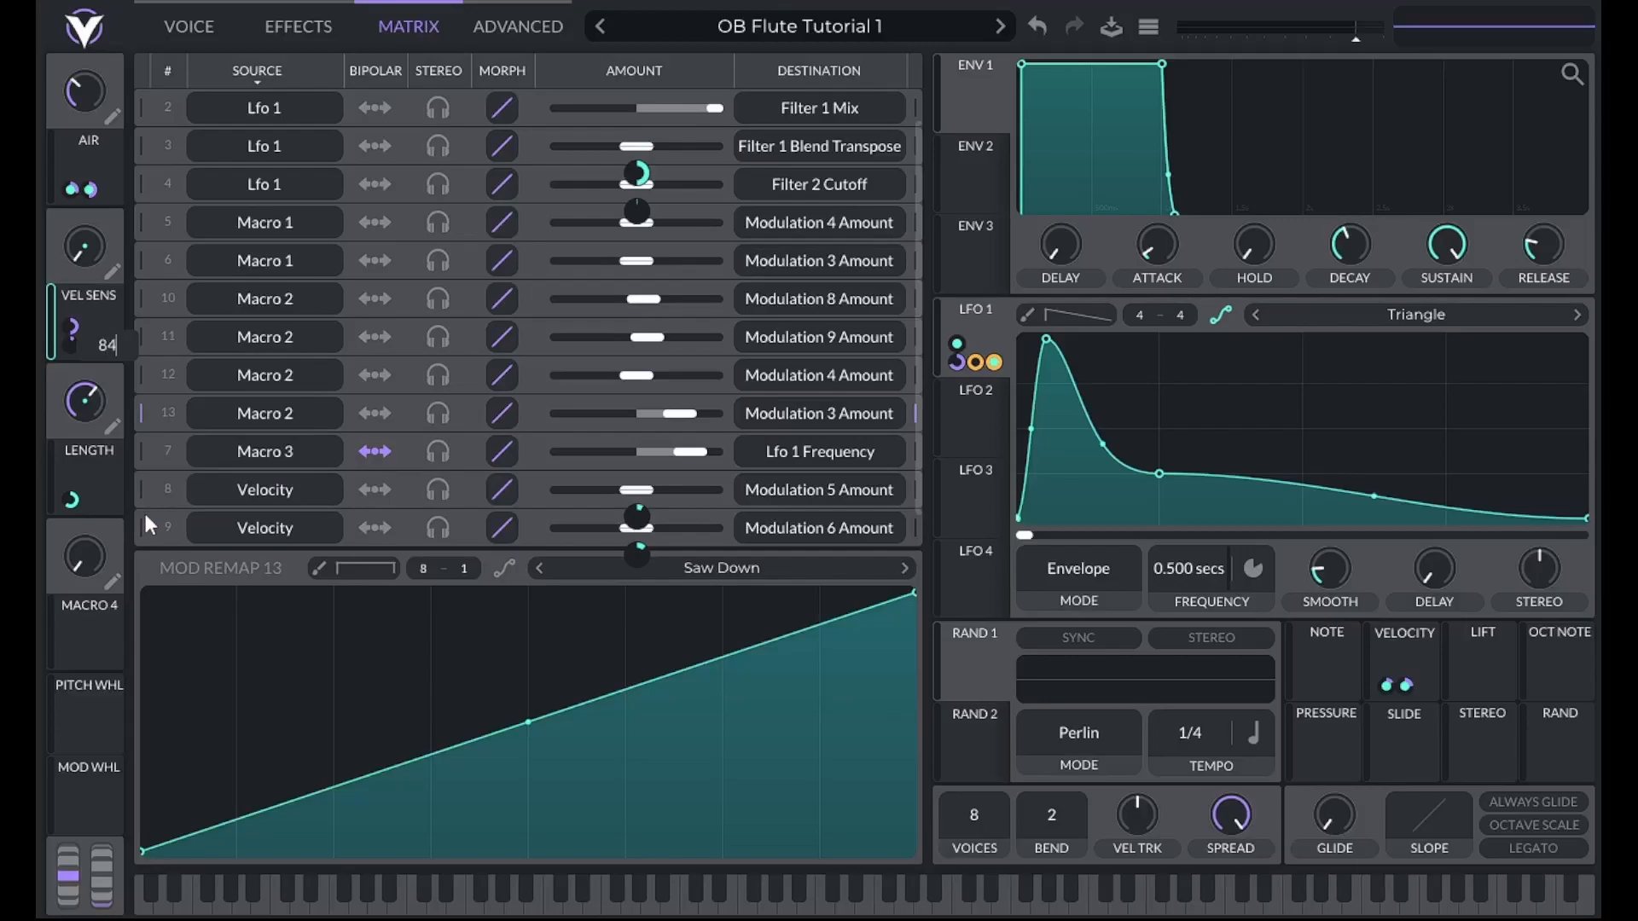
pyautogui.press('Return')
# Reverse the modulation matrix's source sorting and apply the Saw Down remap to Macro 2's Modulation 4 Amount row
pyautogui.scroll(-1, 329, 371)
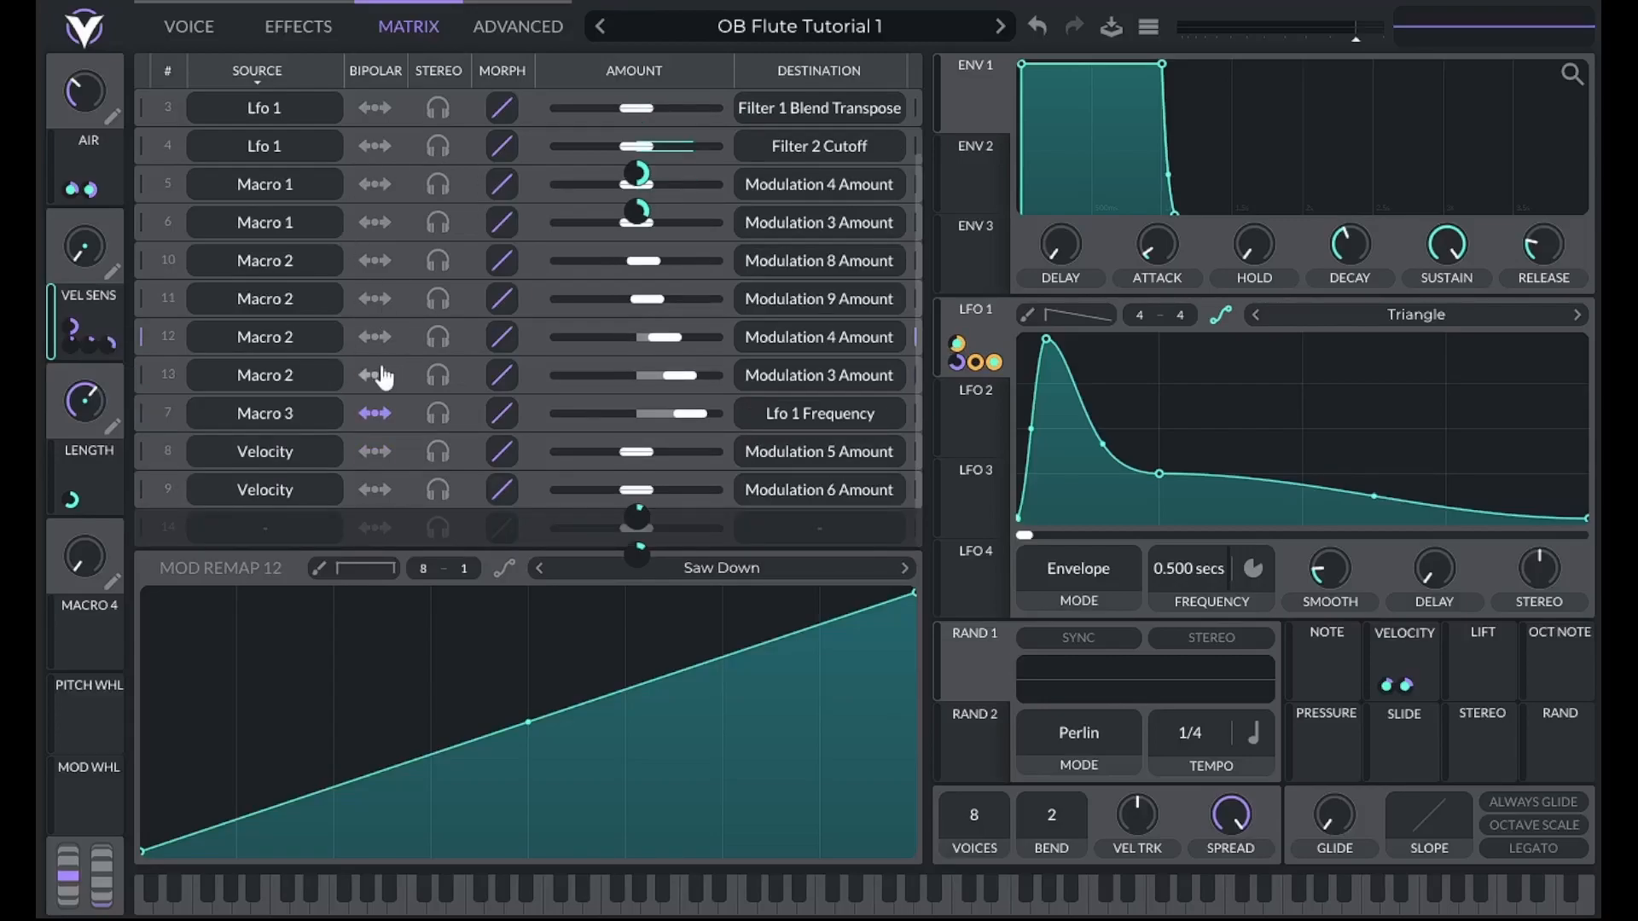
pyautogui.click(249, 72)
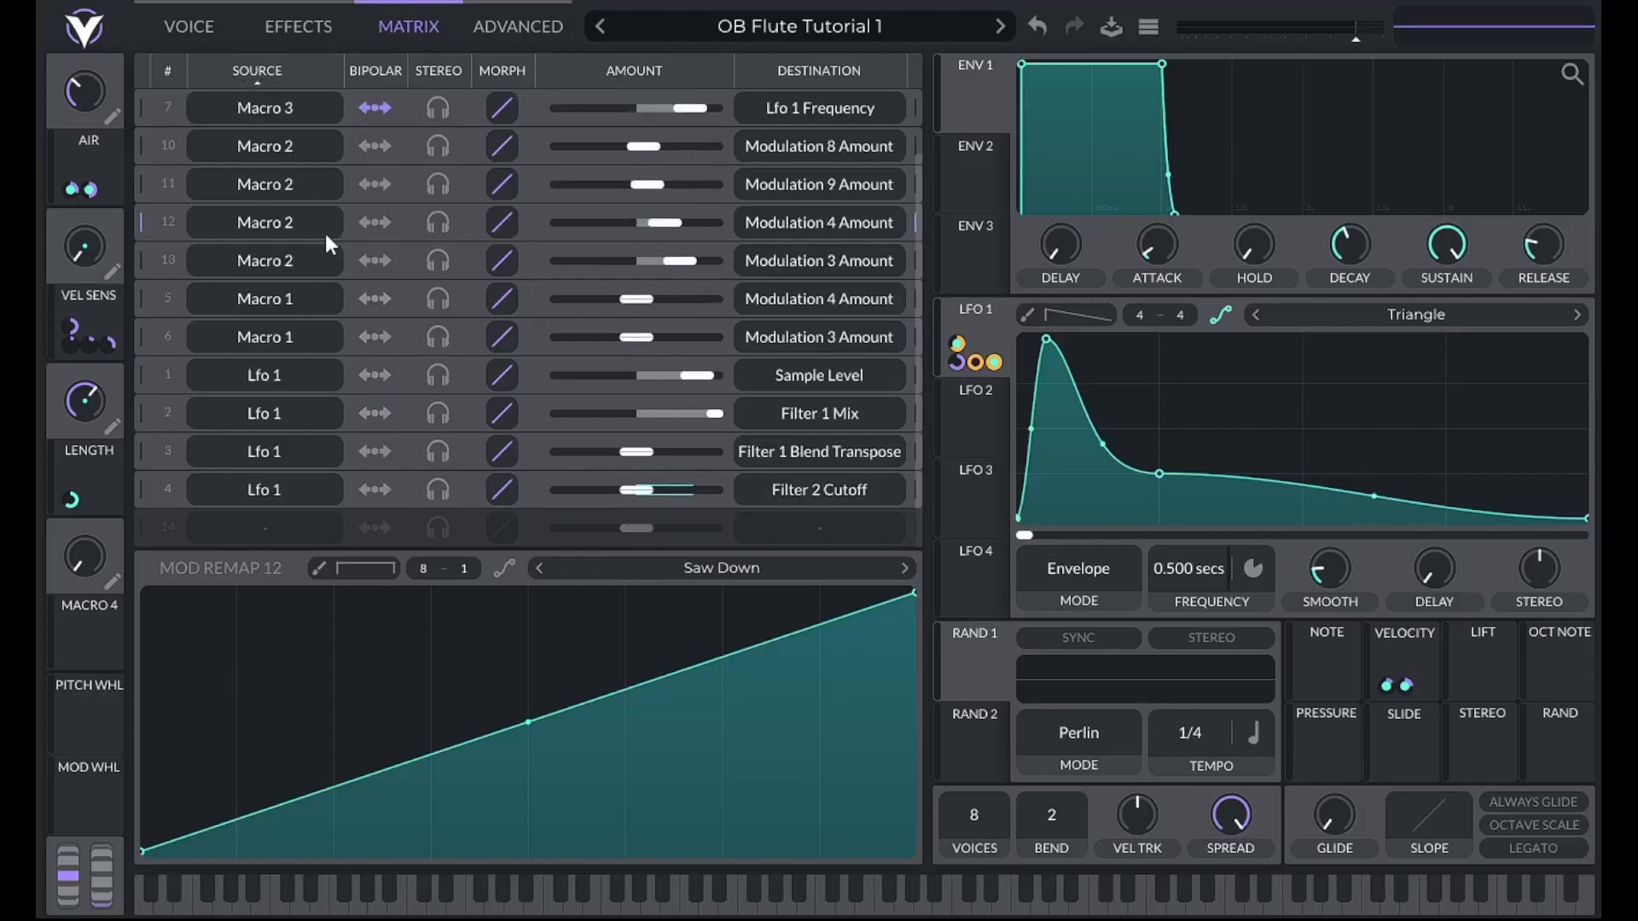
pyautogui.scroll(2, 306, 376)
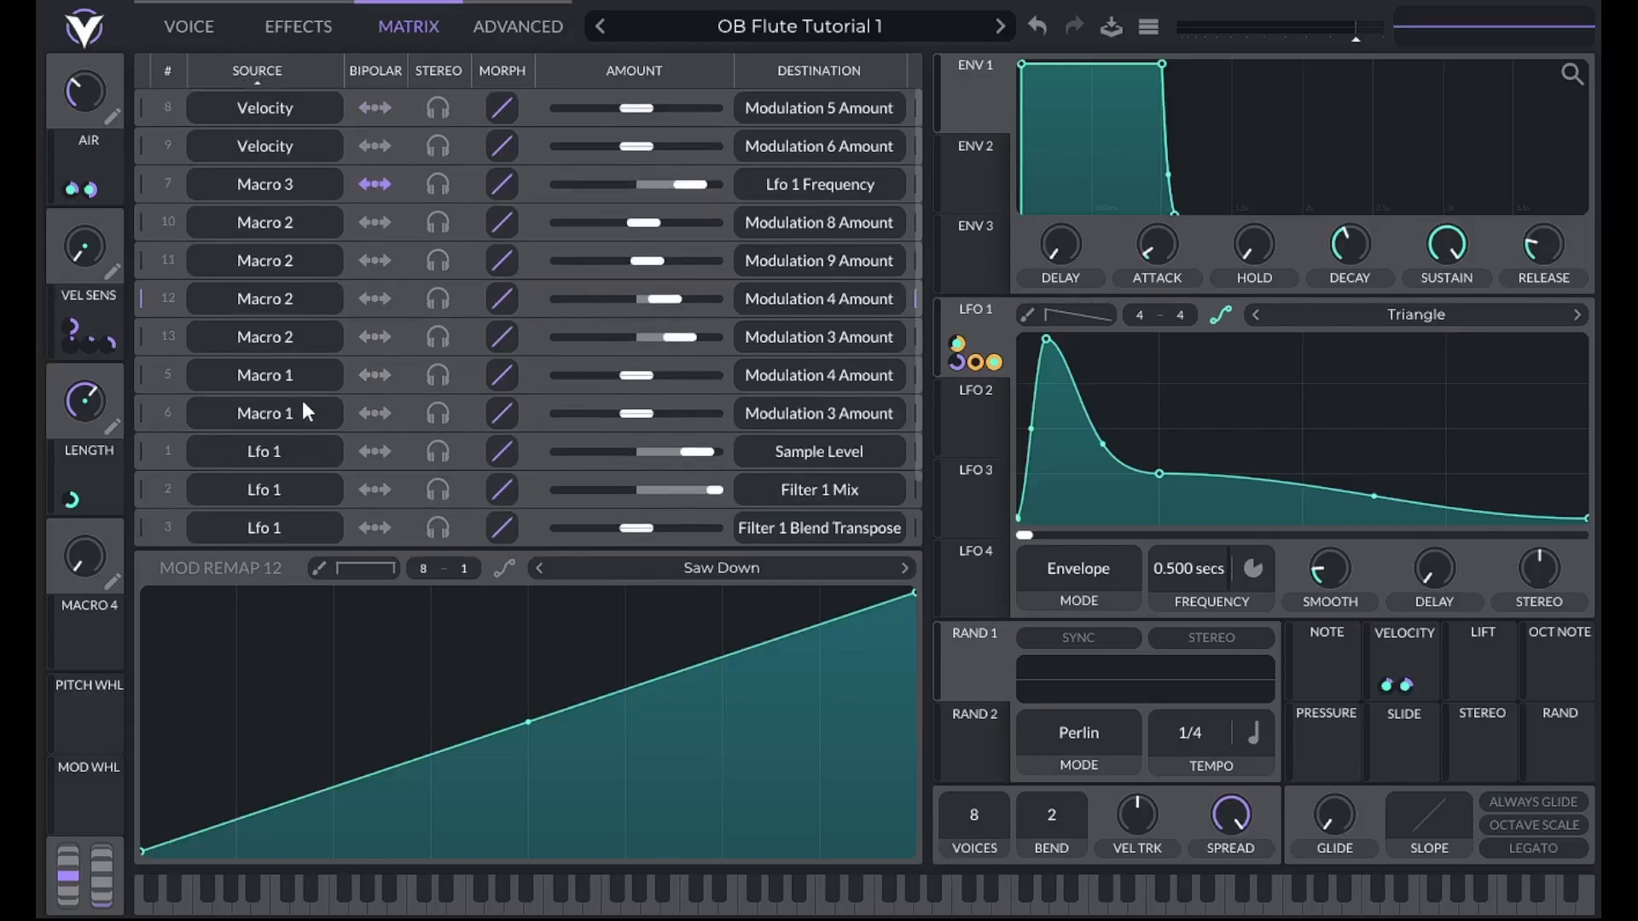
pyautogui.click(142, 307)
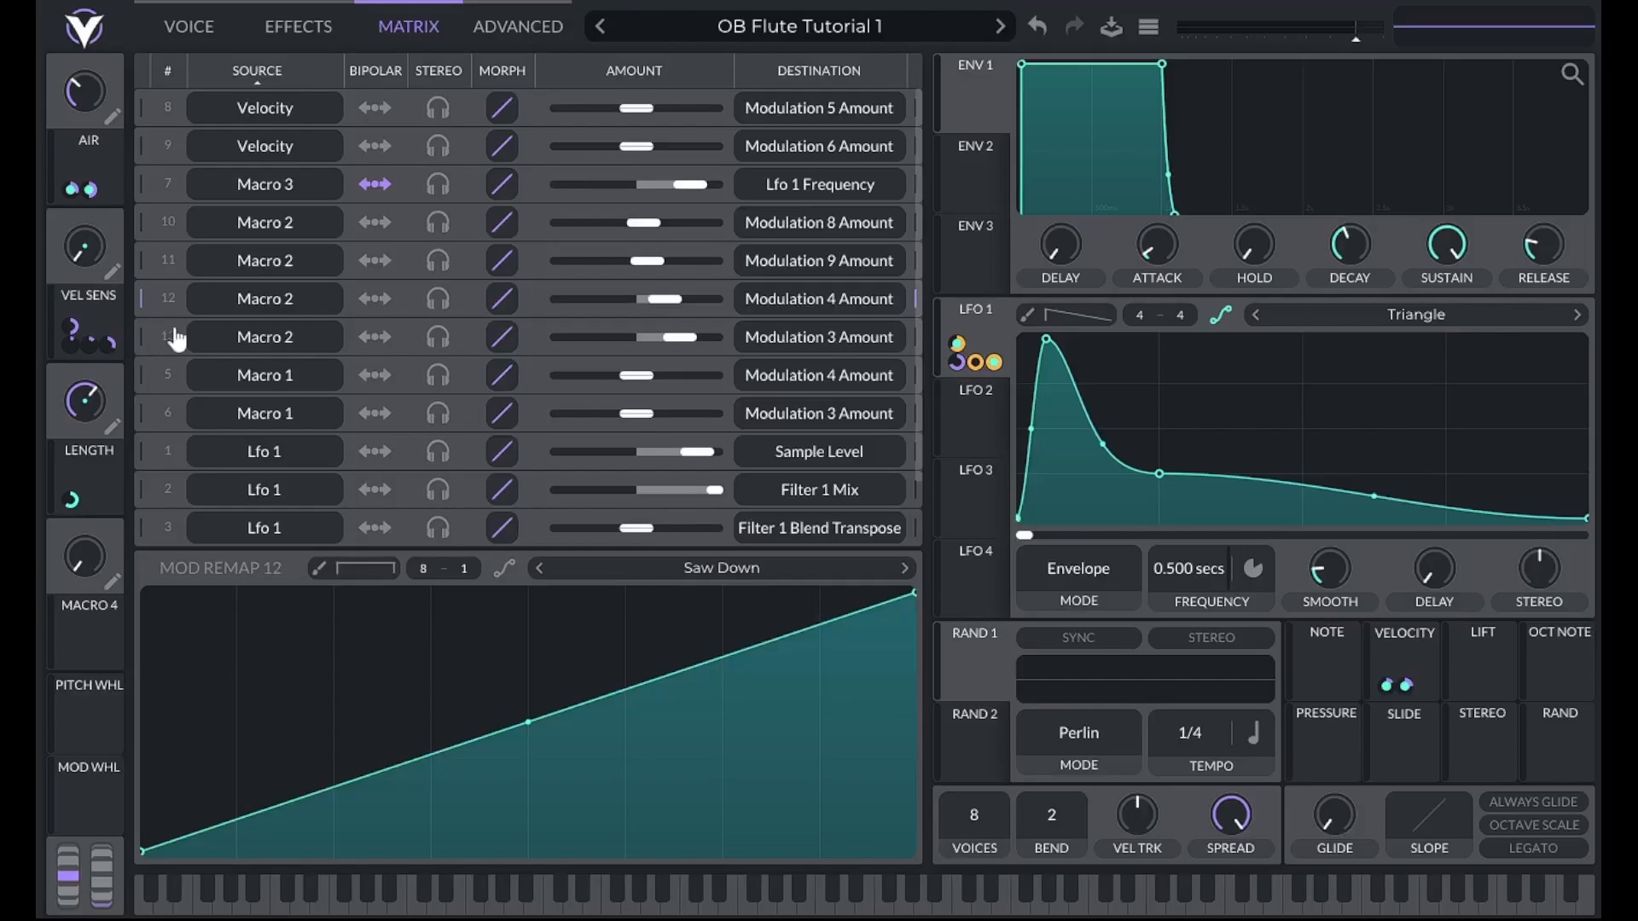
pyautogui.click(748, 569)
pyautogui.click(1332, 650)
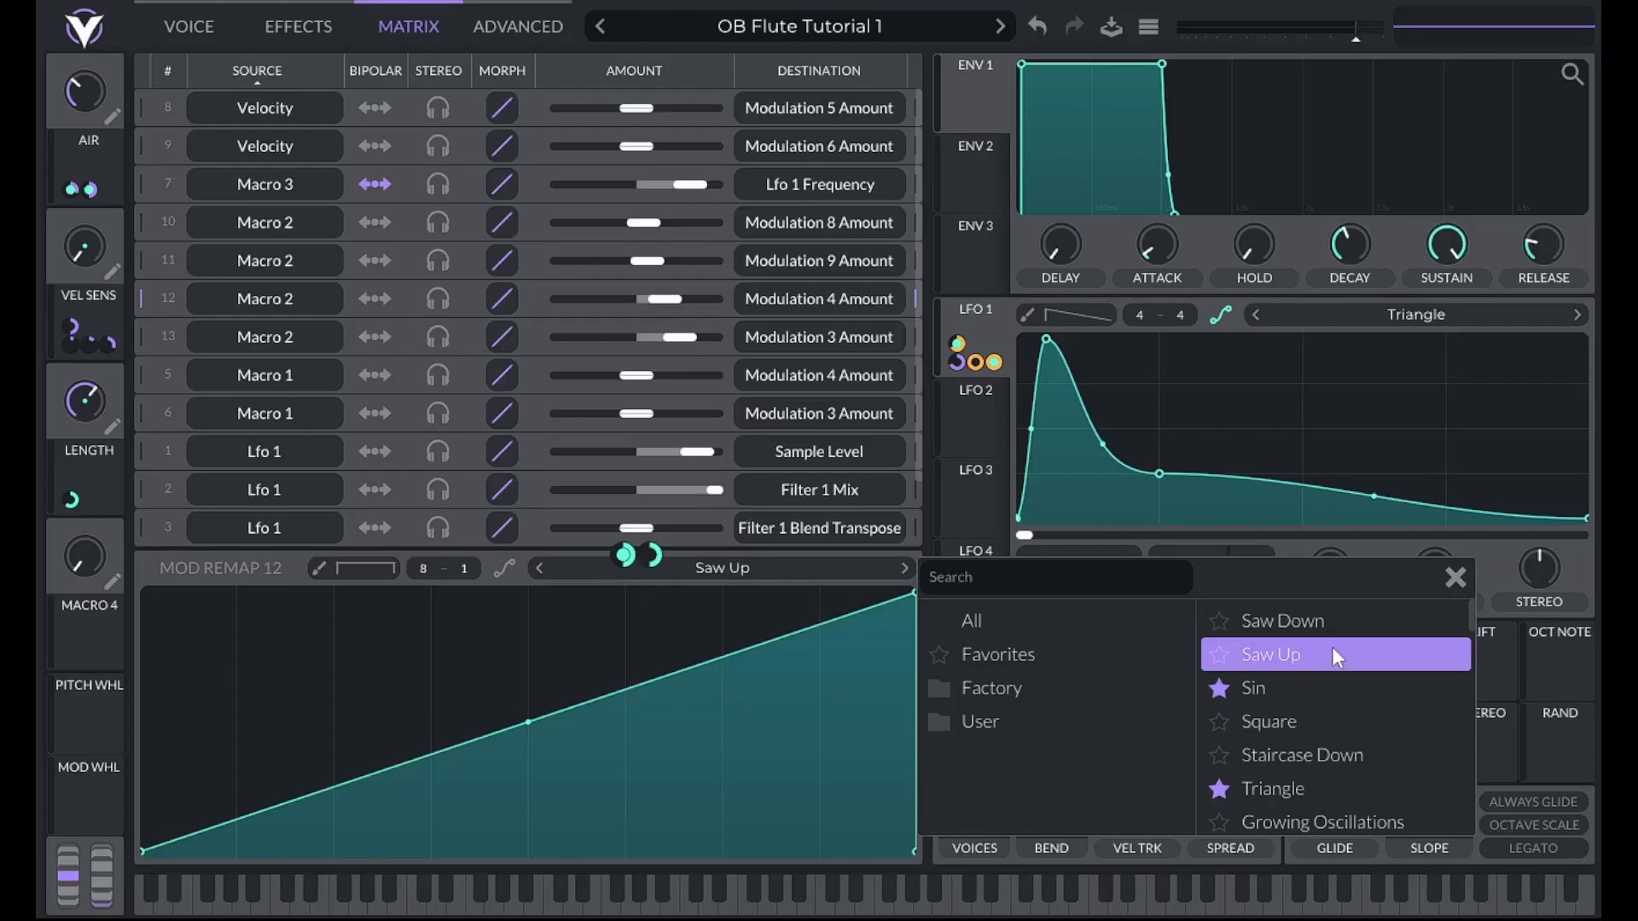
pyautogui.click(1319, 623)
pyautogui.click(1455, 578)
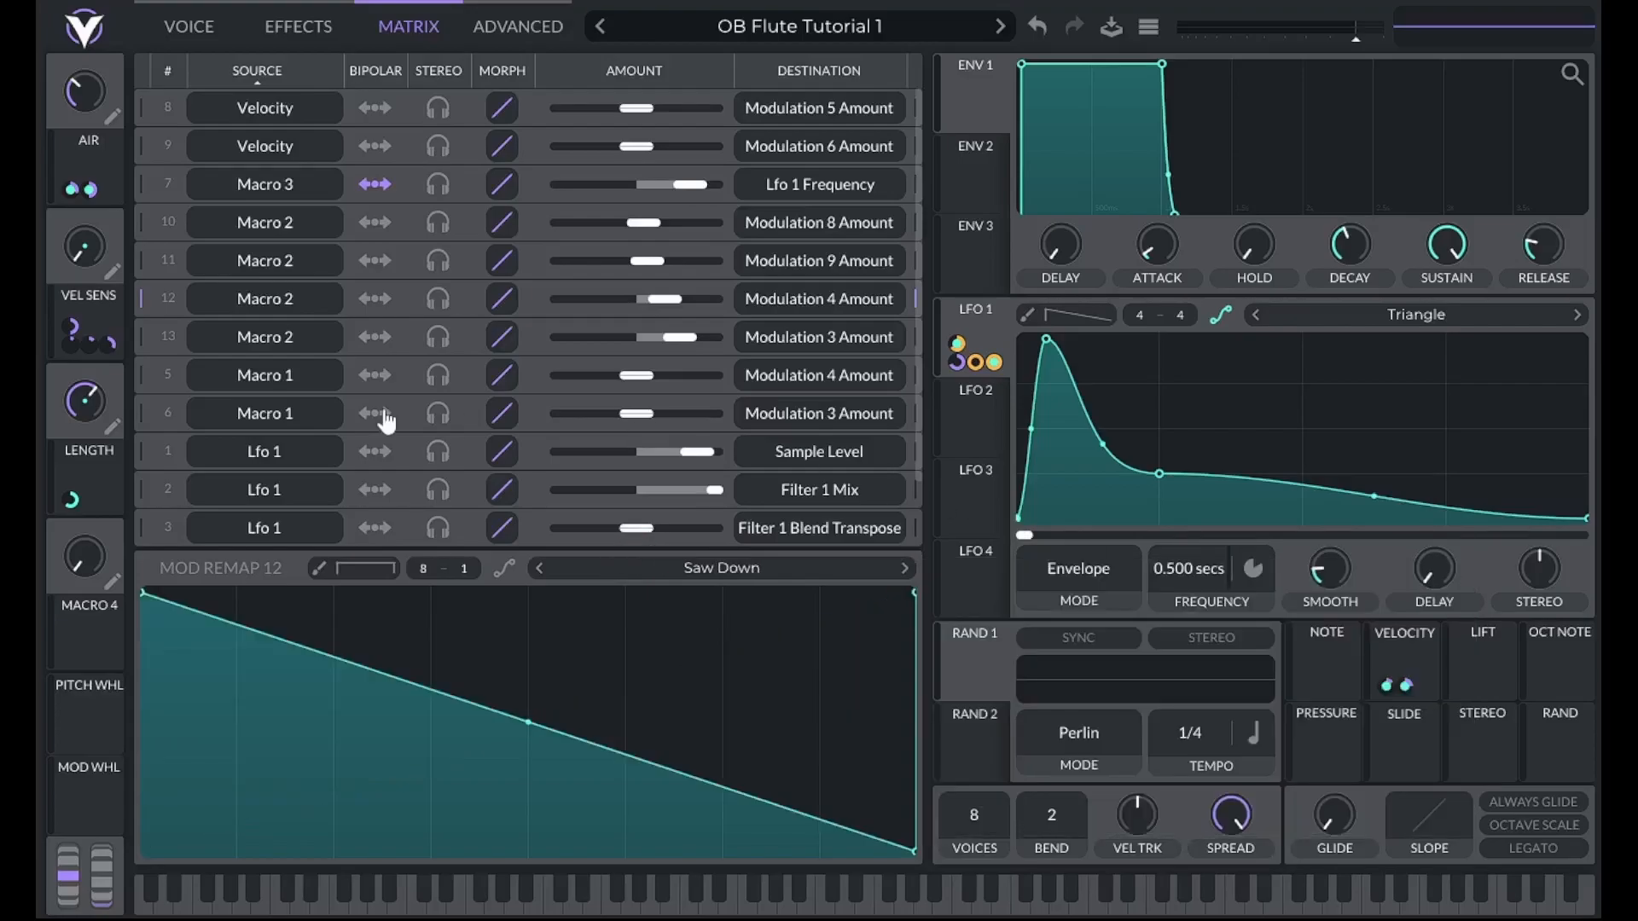
# Apply the Saw Down remap shape to Macro 2's Modulation 3 Amount row
pyautogui.click(142, 341)
pyautogui.click(773, 559)
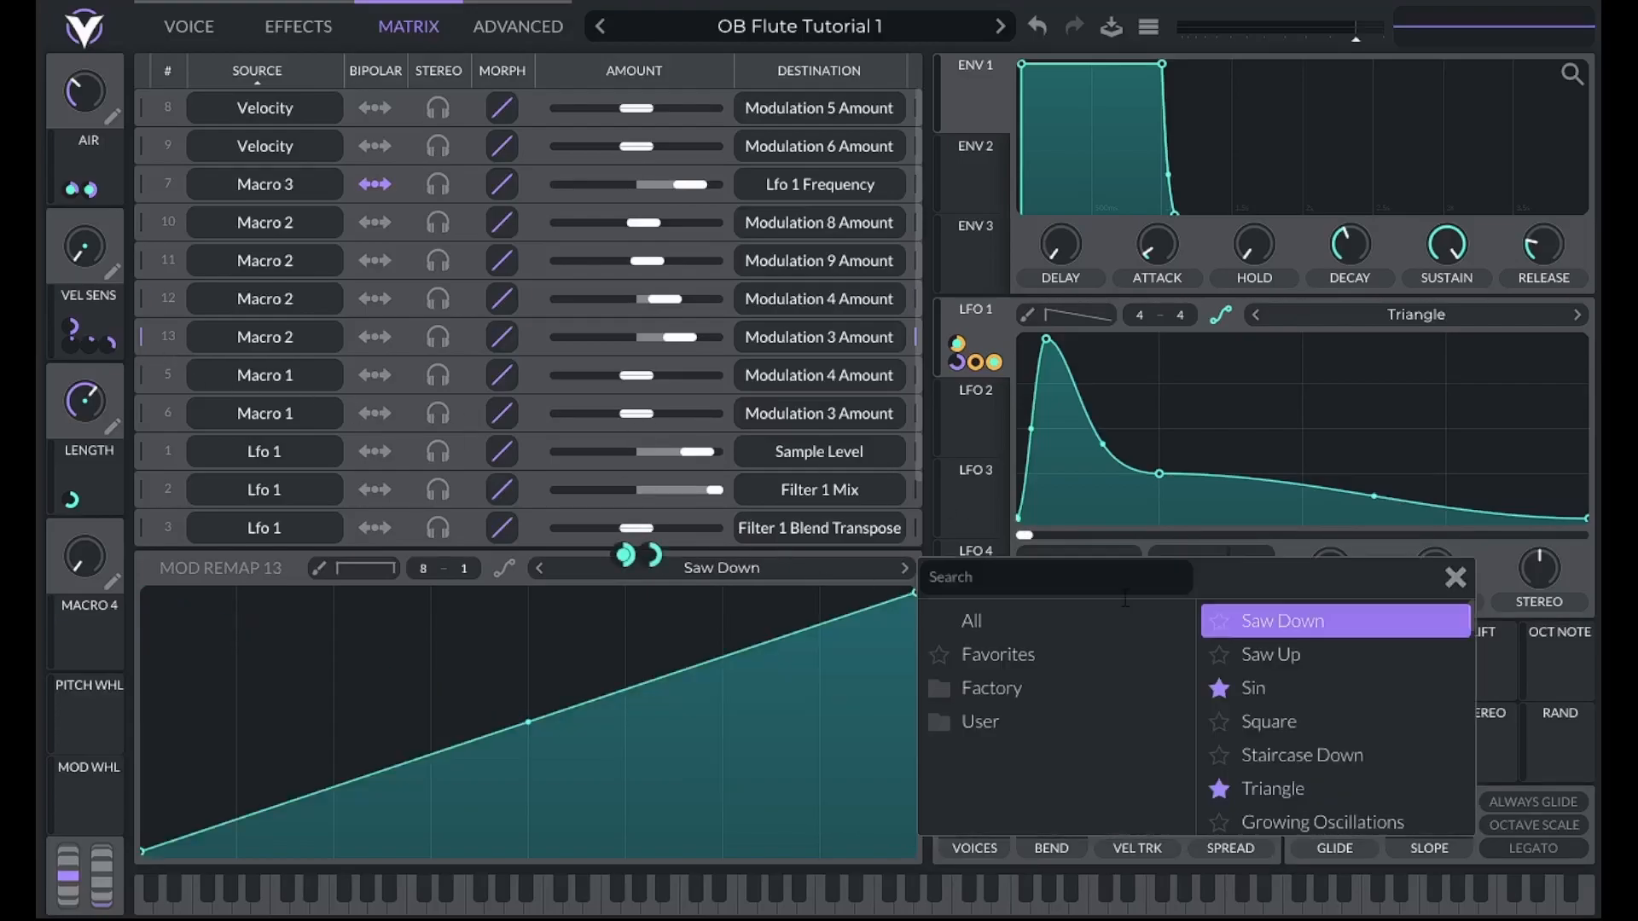
pyautogui.click(1308, 627)
pyautogui.click(1456, 577)
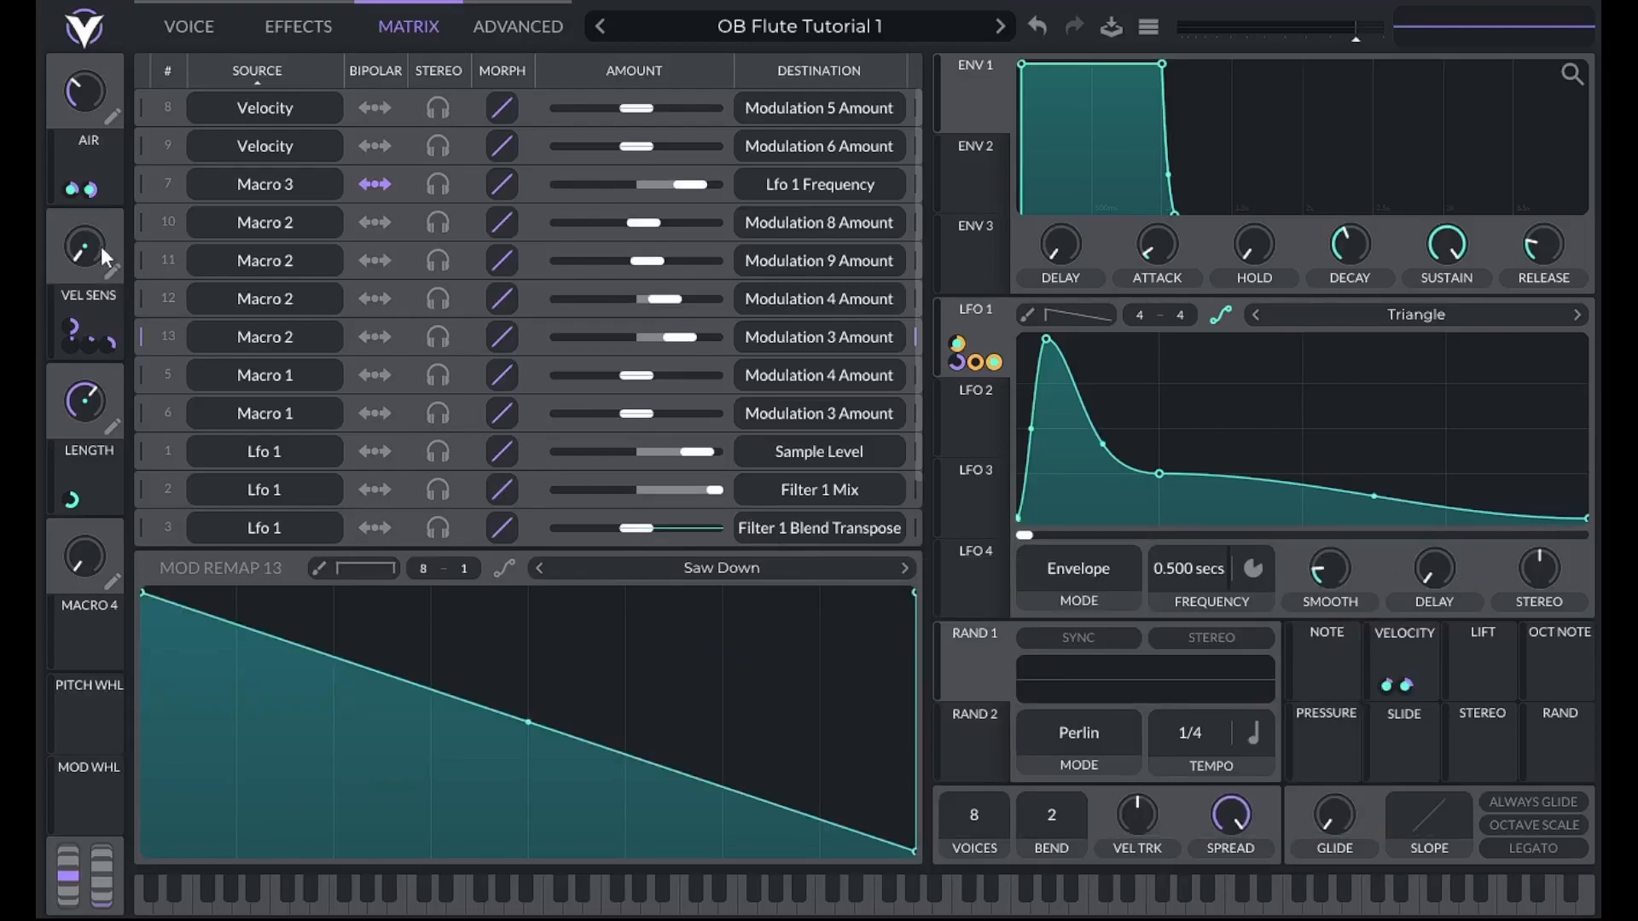
# With VEL SENS at minimum, assign the AIR macro to VEL SENS's Modulation 3 and Modulation 4 amounts as Modulation 13 and 12 Amount
pyautogui.moveTo(87, 249); pyautogui.dragTo(114, 491)
pyautogui.moveTo(67, 331)
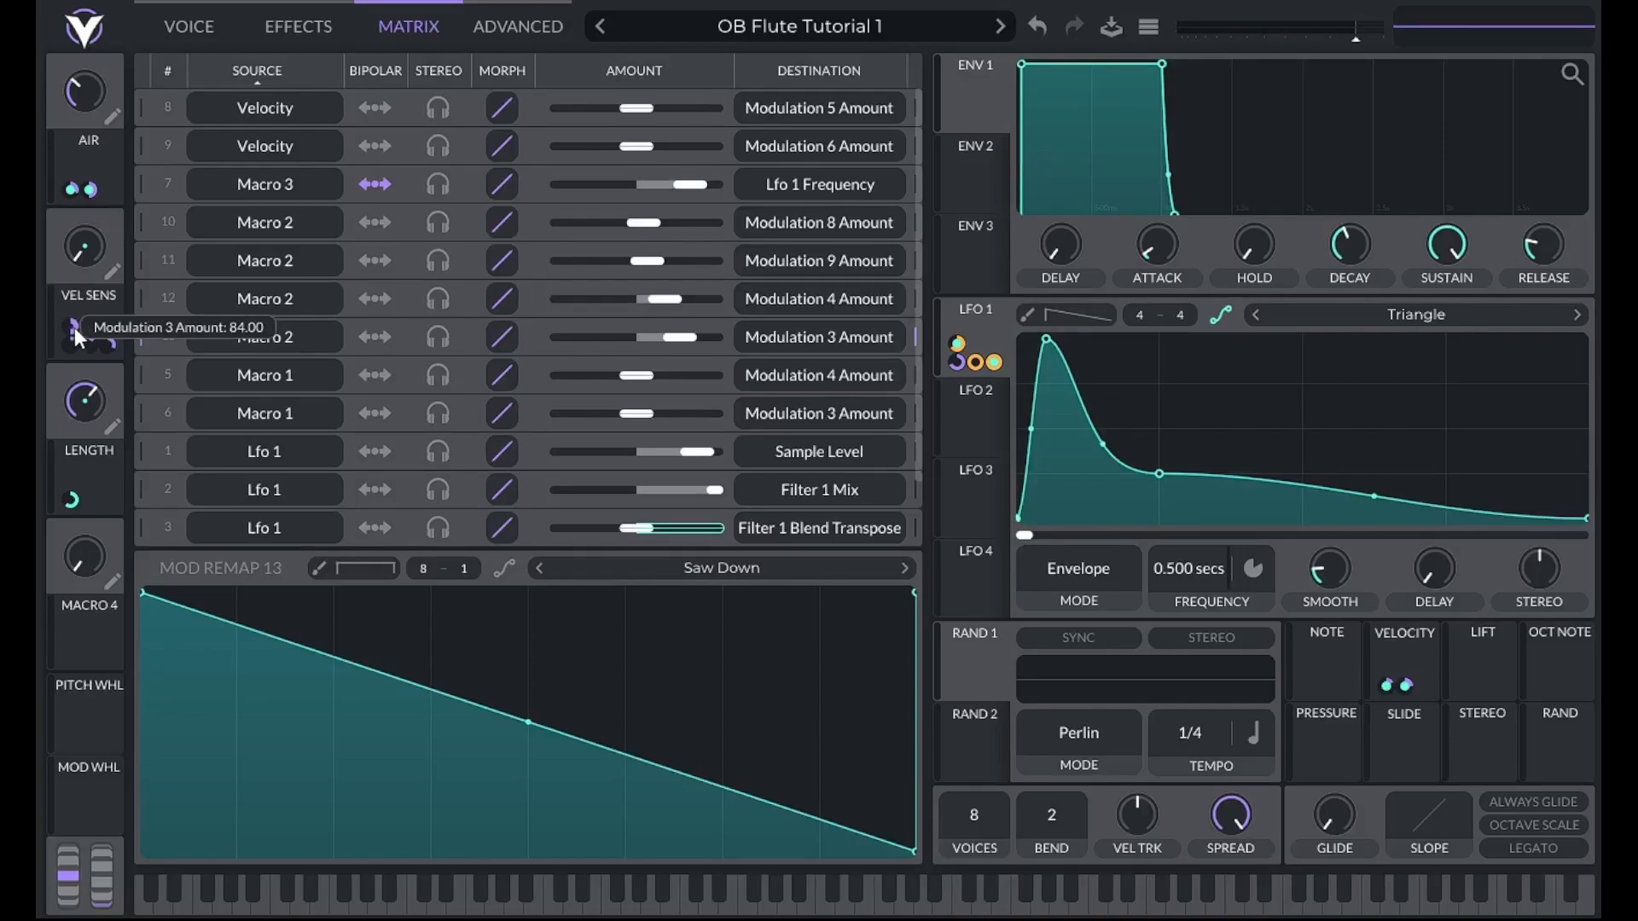
pyautogui.moveTo(114, 353)
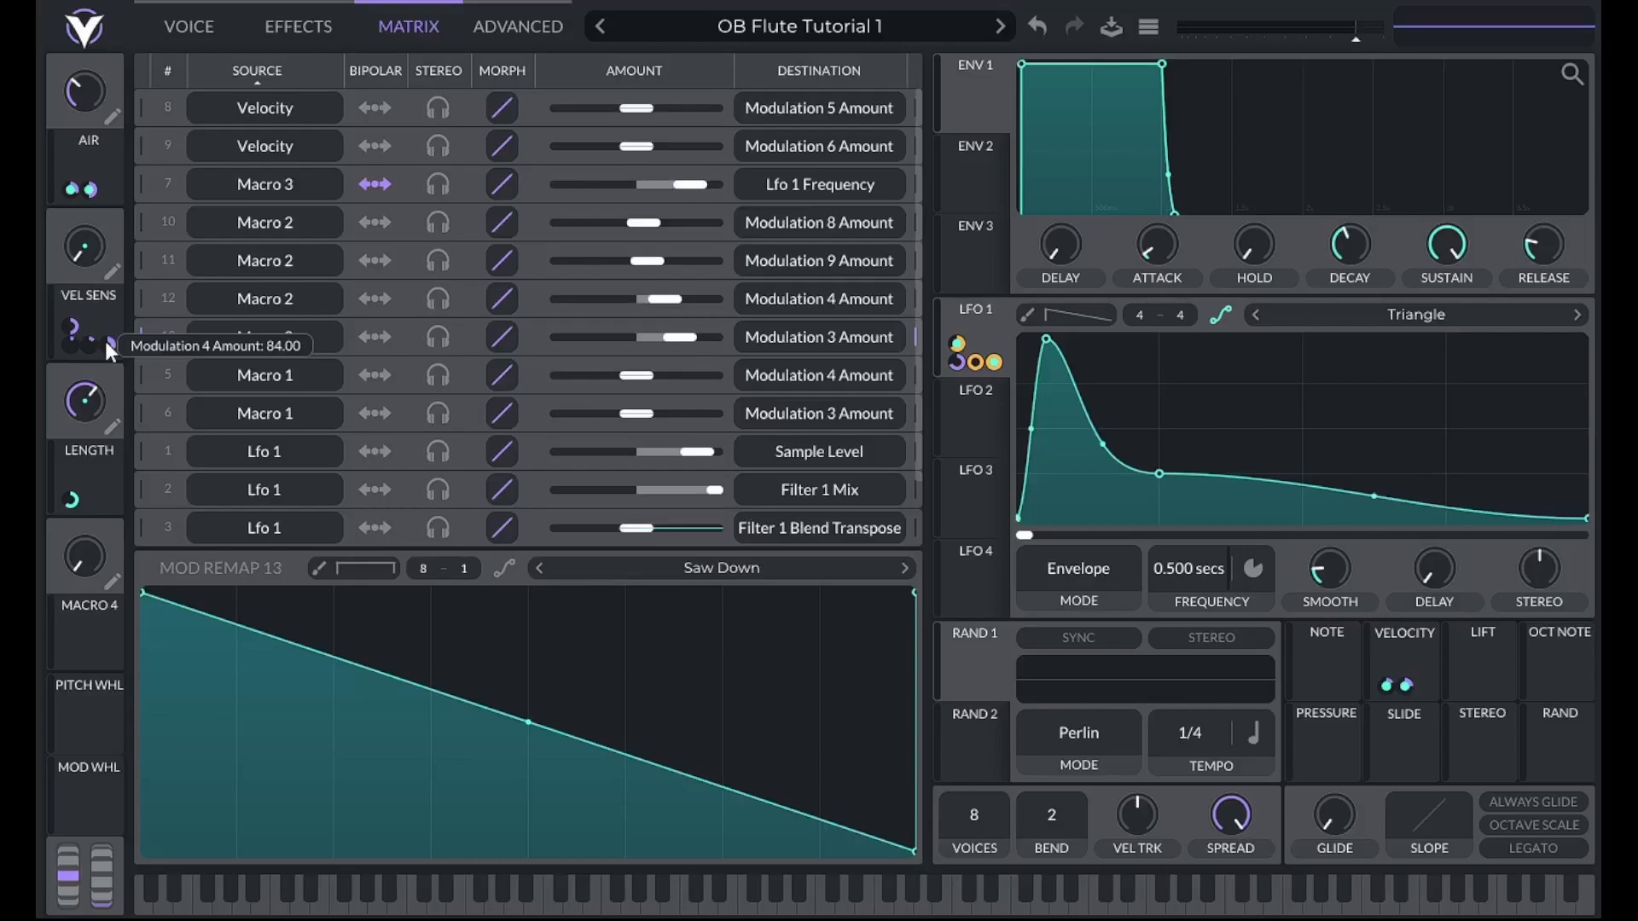
pyautogui.moveTo(75, 85)
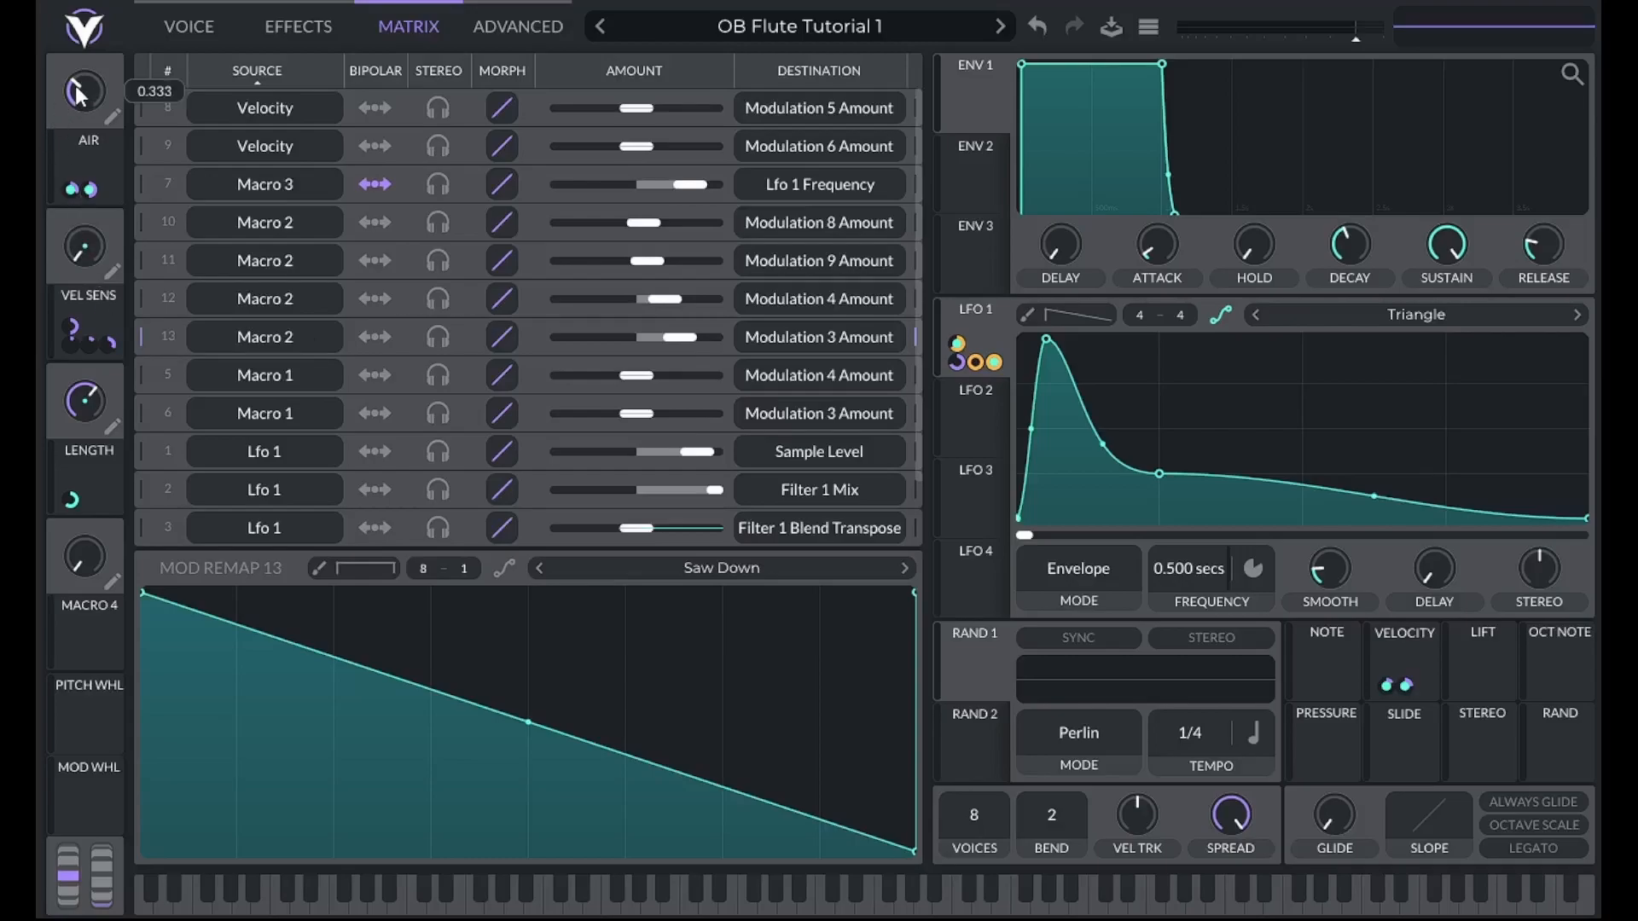
pyautogui.moveTo(78, 142); pyautogui.dragTo(73, 329)
pyautogui.moveTo(79, 154); pyautogui.dragTo(107, 345)
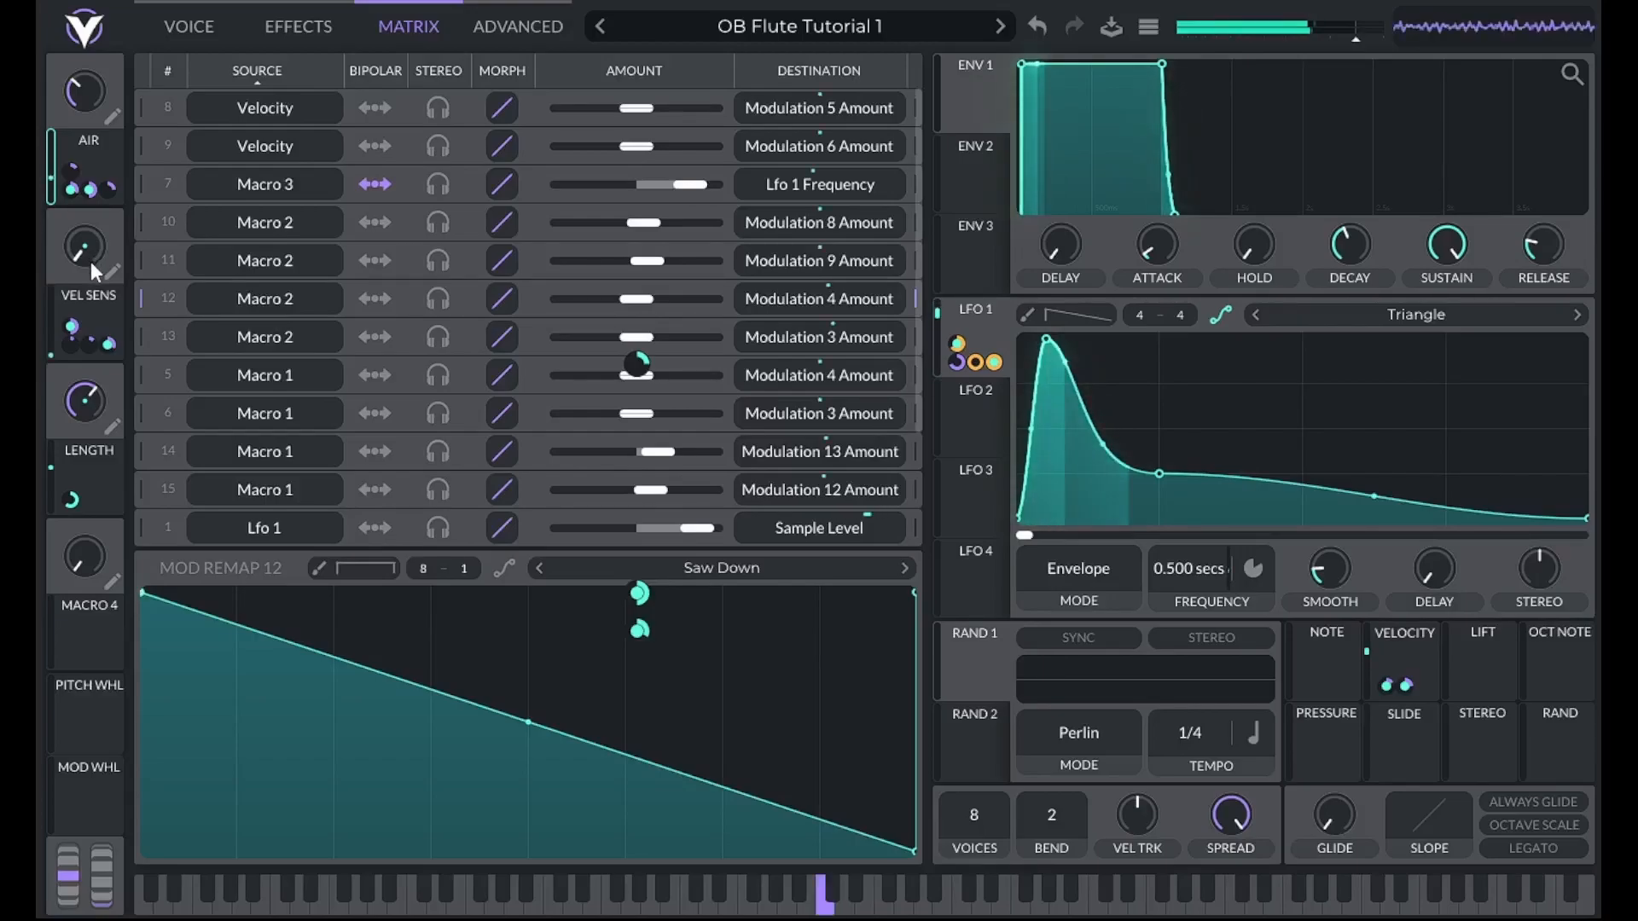
# Test VEL SENS at maximum, halfway and minimum while playing notes, and leave its knob at maximum
pyautogui.moveTo(104, 241); pyautogui.dragTo(123, 29)
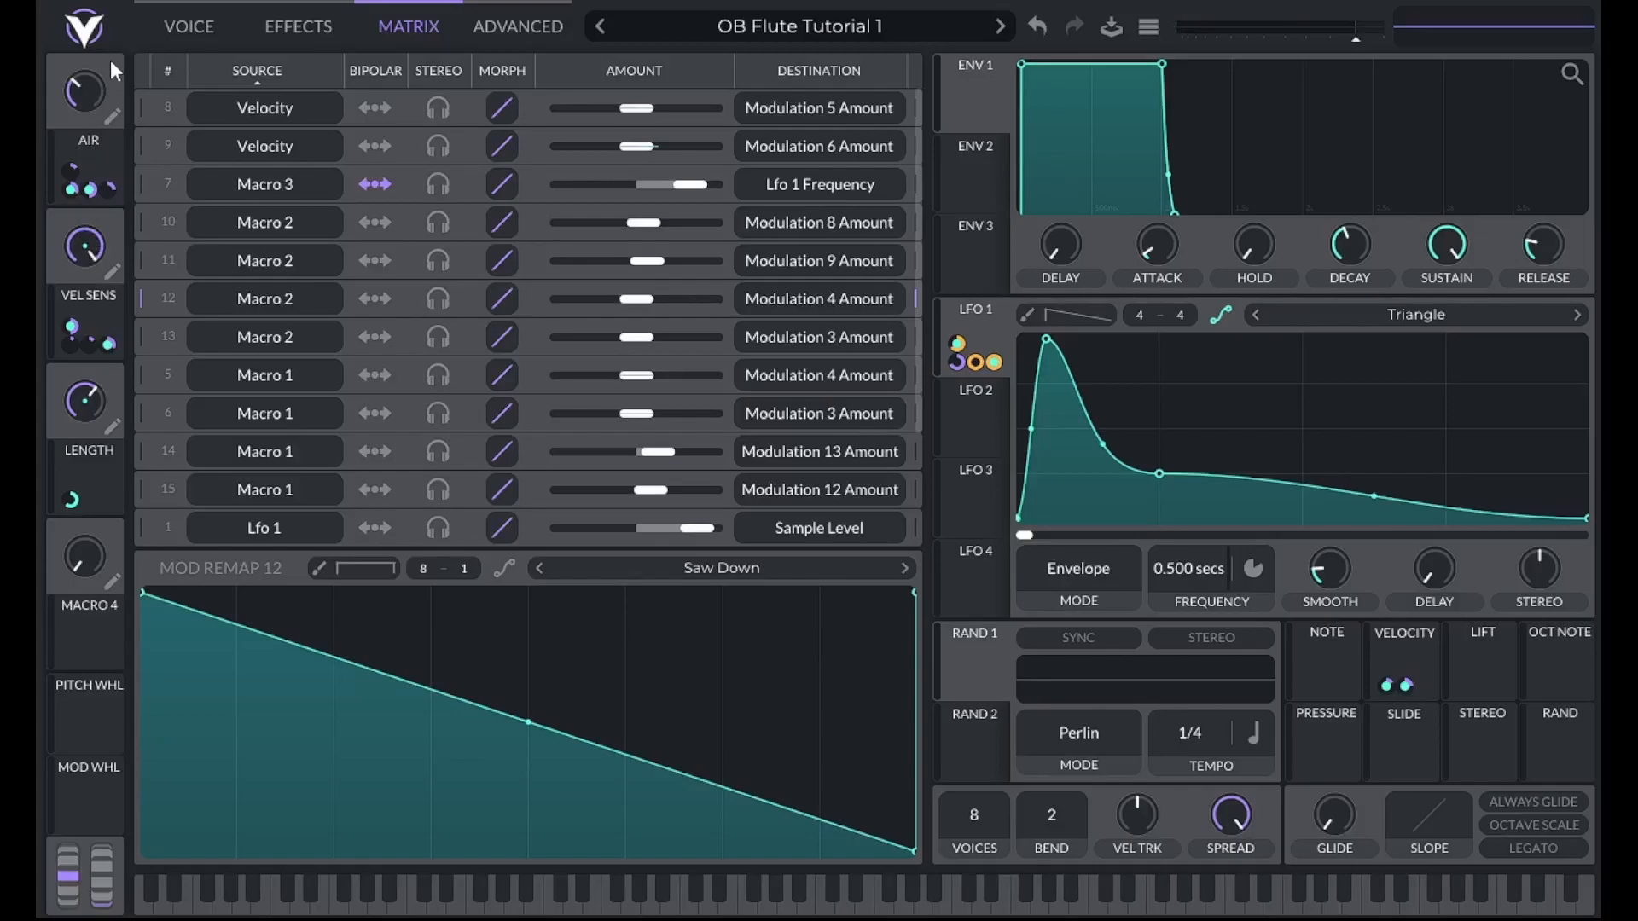
pyautogui.moveTo(87, 248); pyautogui.dragTo(83, 323)
pyautogui.moveTo(78, 320)
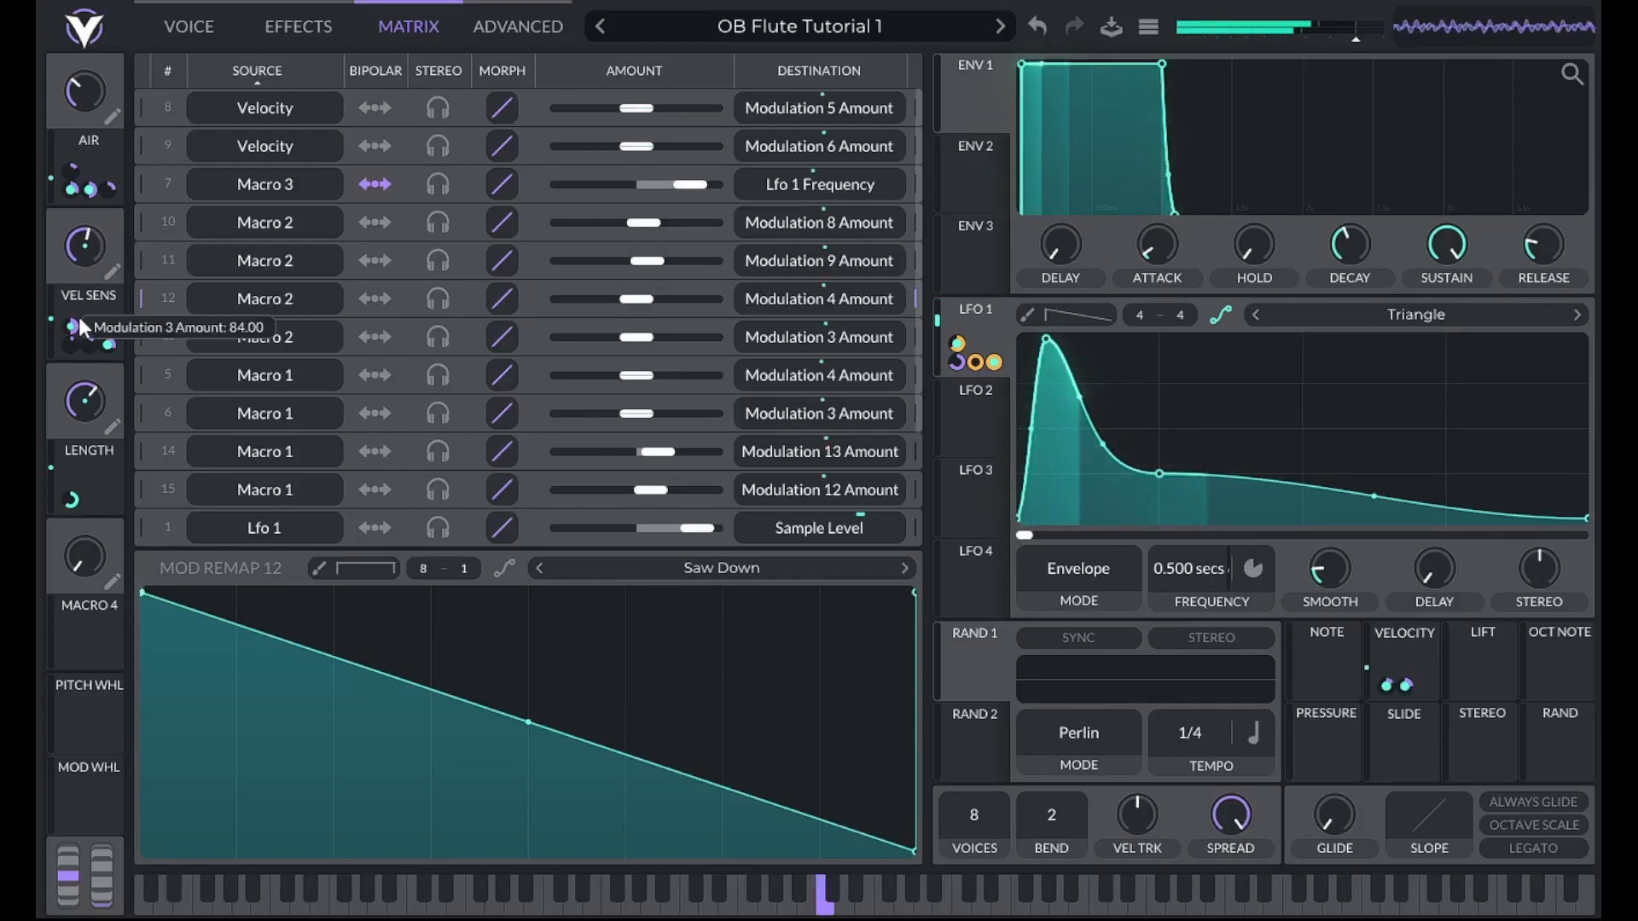
pyautogui.moveTo(82, 250); pyautogui.dragTo(70, 351)
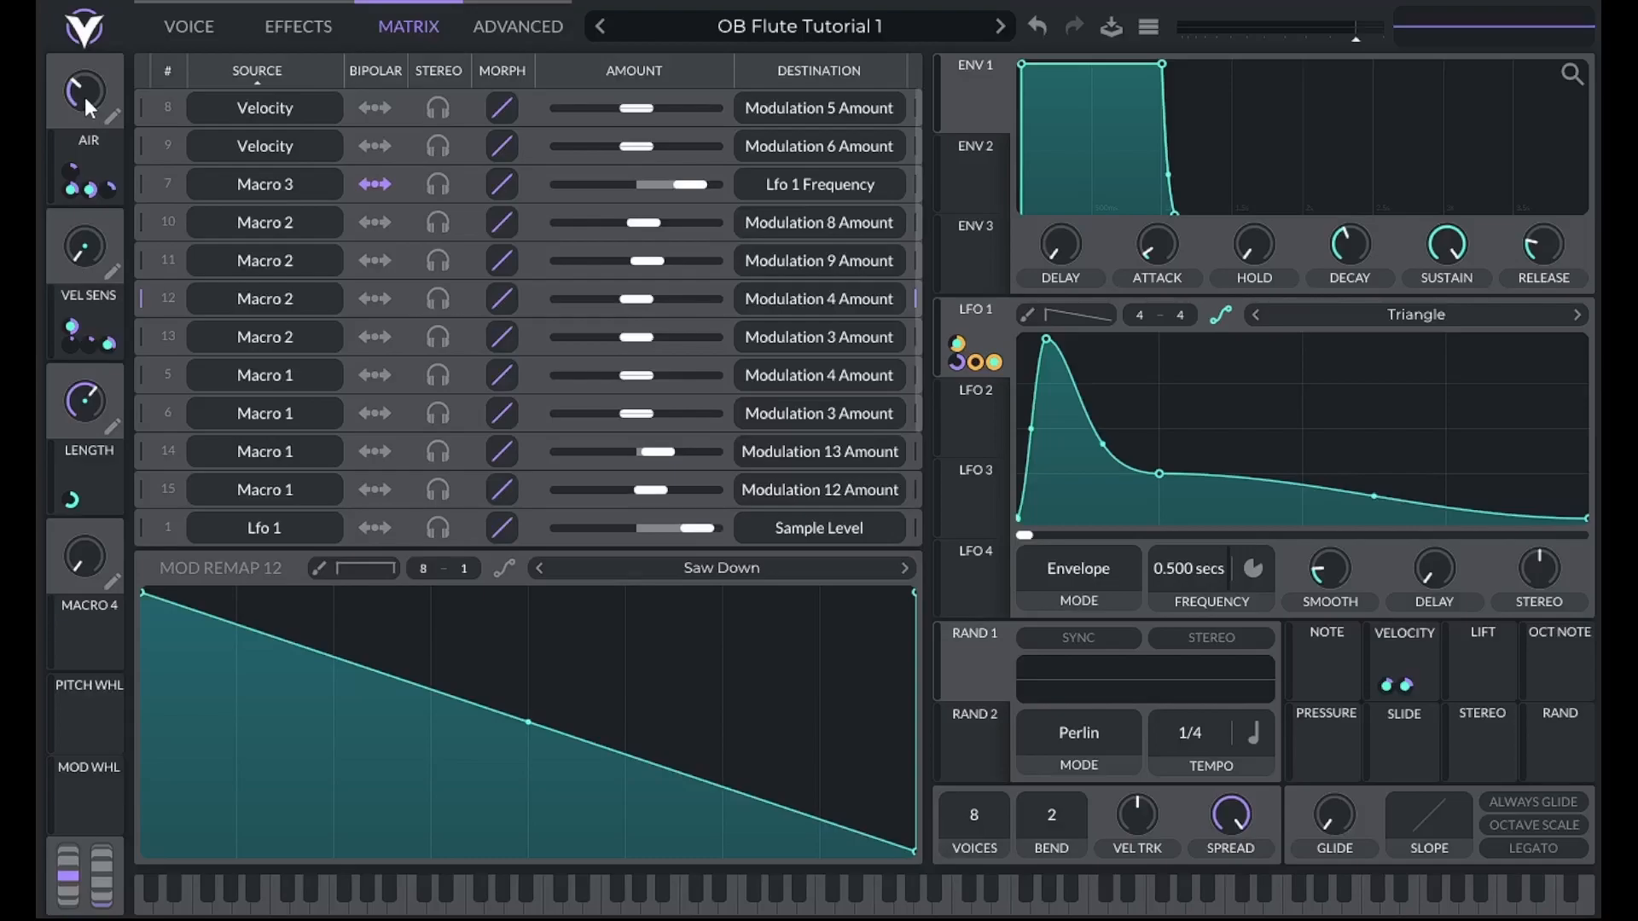
pyautogui.moveTo(89, 250); pyautogui.dragTo(86, 205)
# Assign Macro 4 to the Didgeridoo Noise sample's transpose and rename the macro FORMANT
pyautogui.click(181, 19)
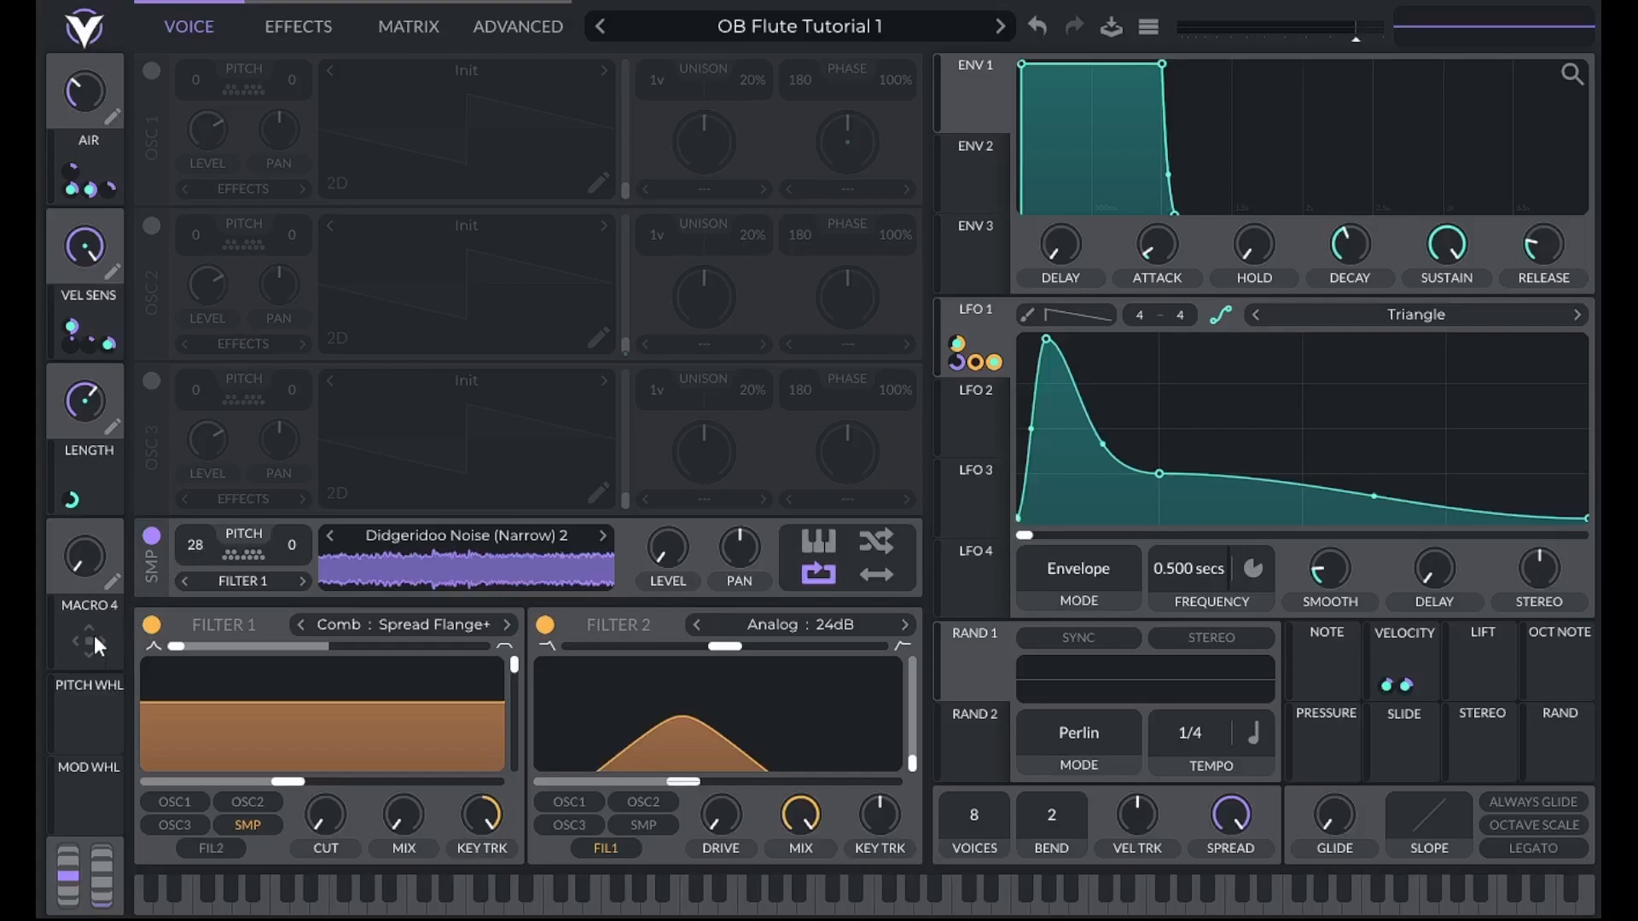
pyautogui.moveTo(89, 633); pyautogui.dragTo(196, 555)
pyautogui.click(113, 585)
pyautogui.write('froma')
pyautogui.press('BackSpace')
pyautogui.press('BackSpace')
pyautogui.press('BackSpace')
pyautogui.press('BackSpace')
pyautogui.press('BackSpace')
pyautogui.write('FORMANT')
# Set the FORMANT macro to 0.5 and make its sample transpose modulation unipolar
pyautogui.moveTo(85, 563)
pyautogui.moveTo(85, 563); pyautogui.dragTo(121, 525)
pyautogui.rightClick(89, 568)
pyautogui.click(95, 602)
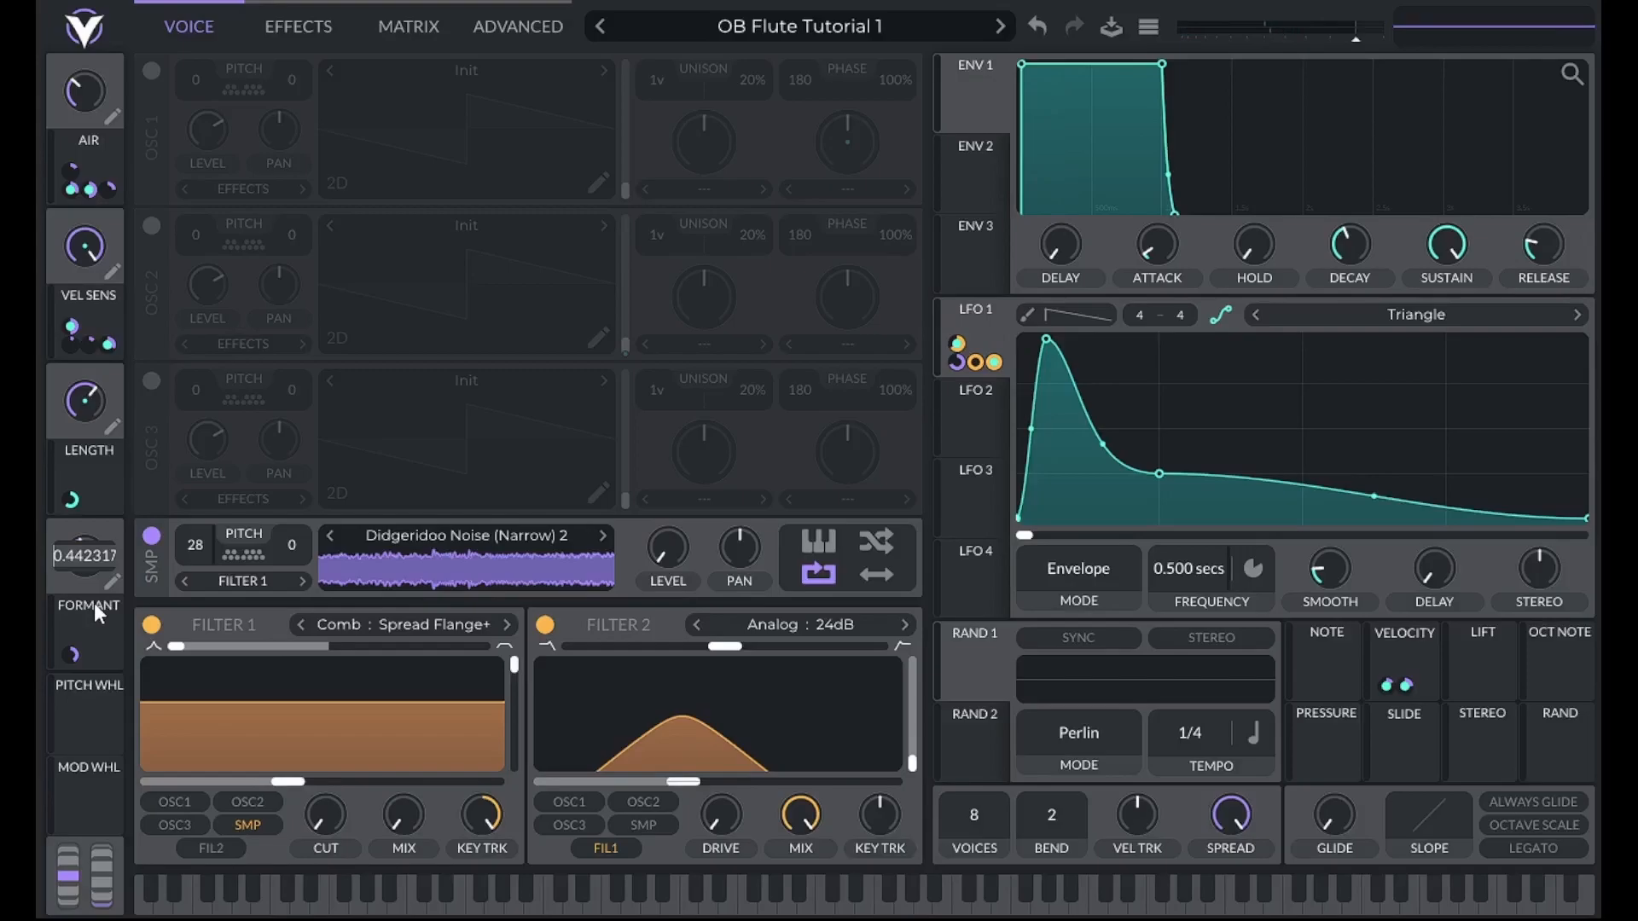
pyautogui.write('.5')
pyautogui.press('Return')
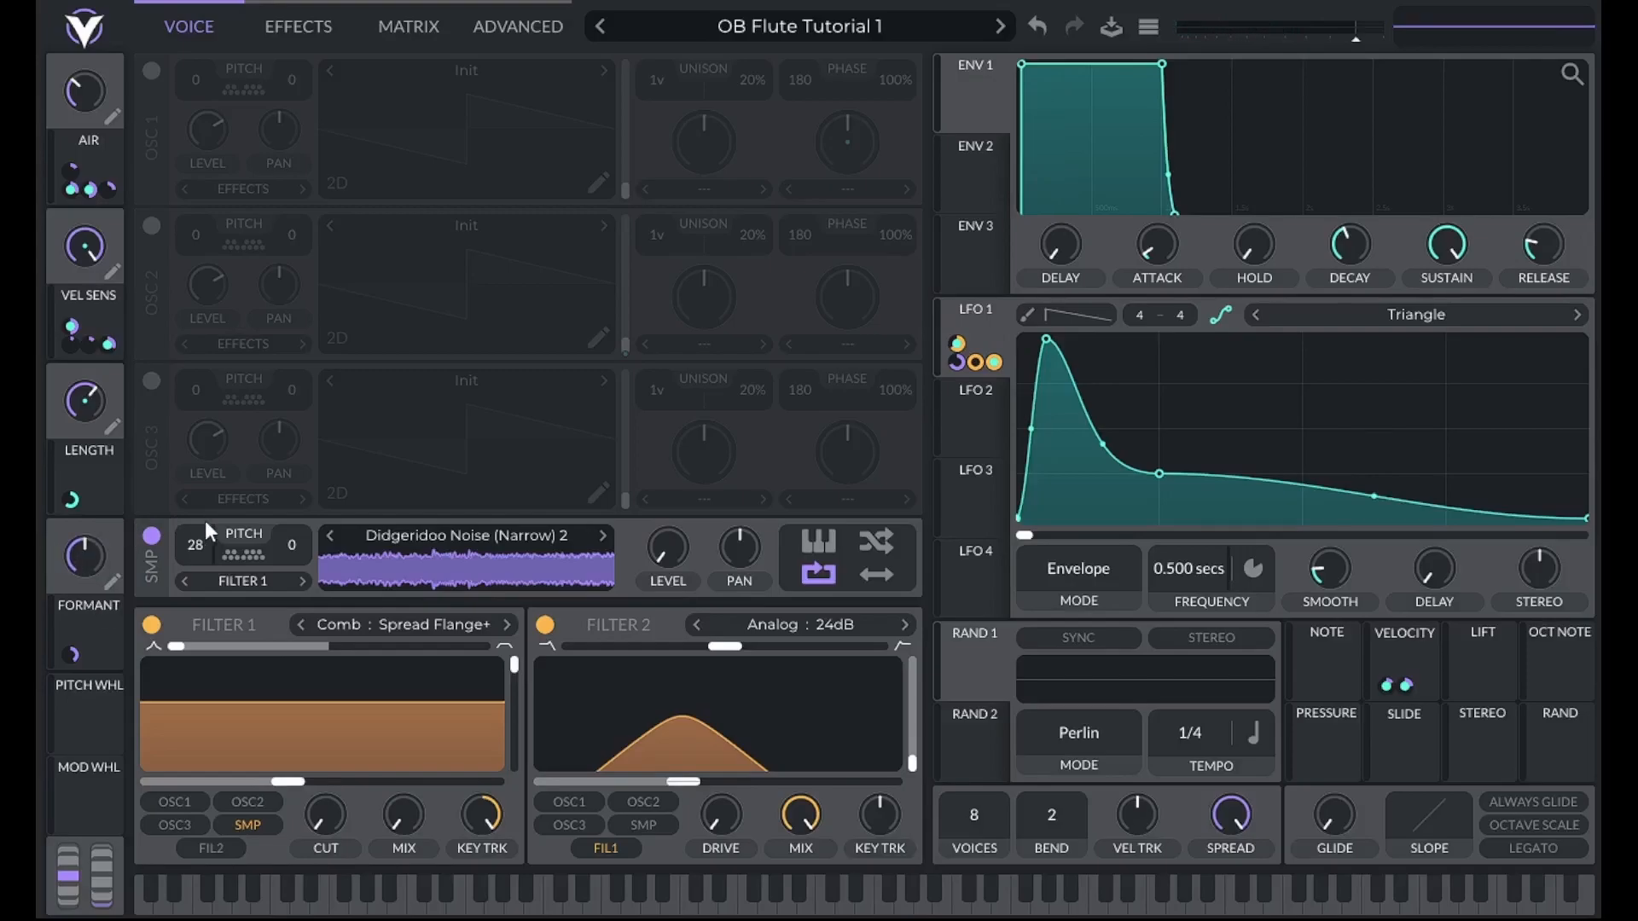
pyautogui.rightClick(74, 652)
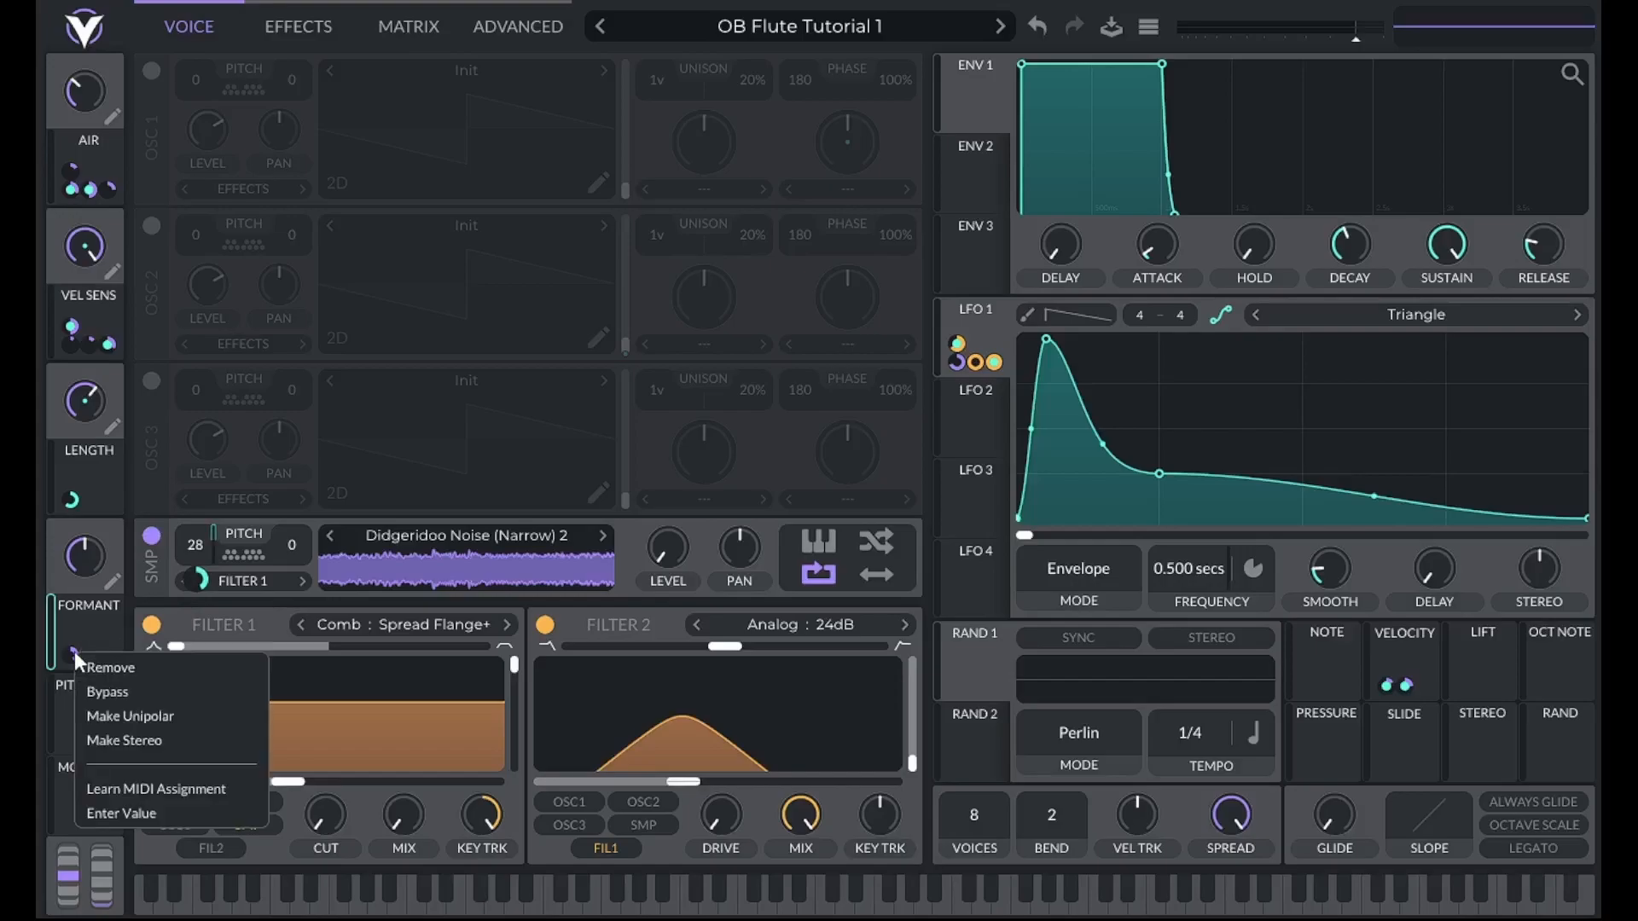
pyautogui.click(150, 718)
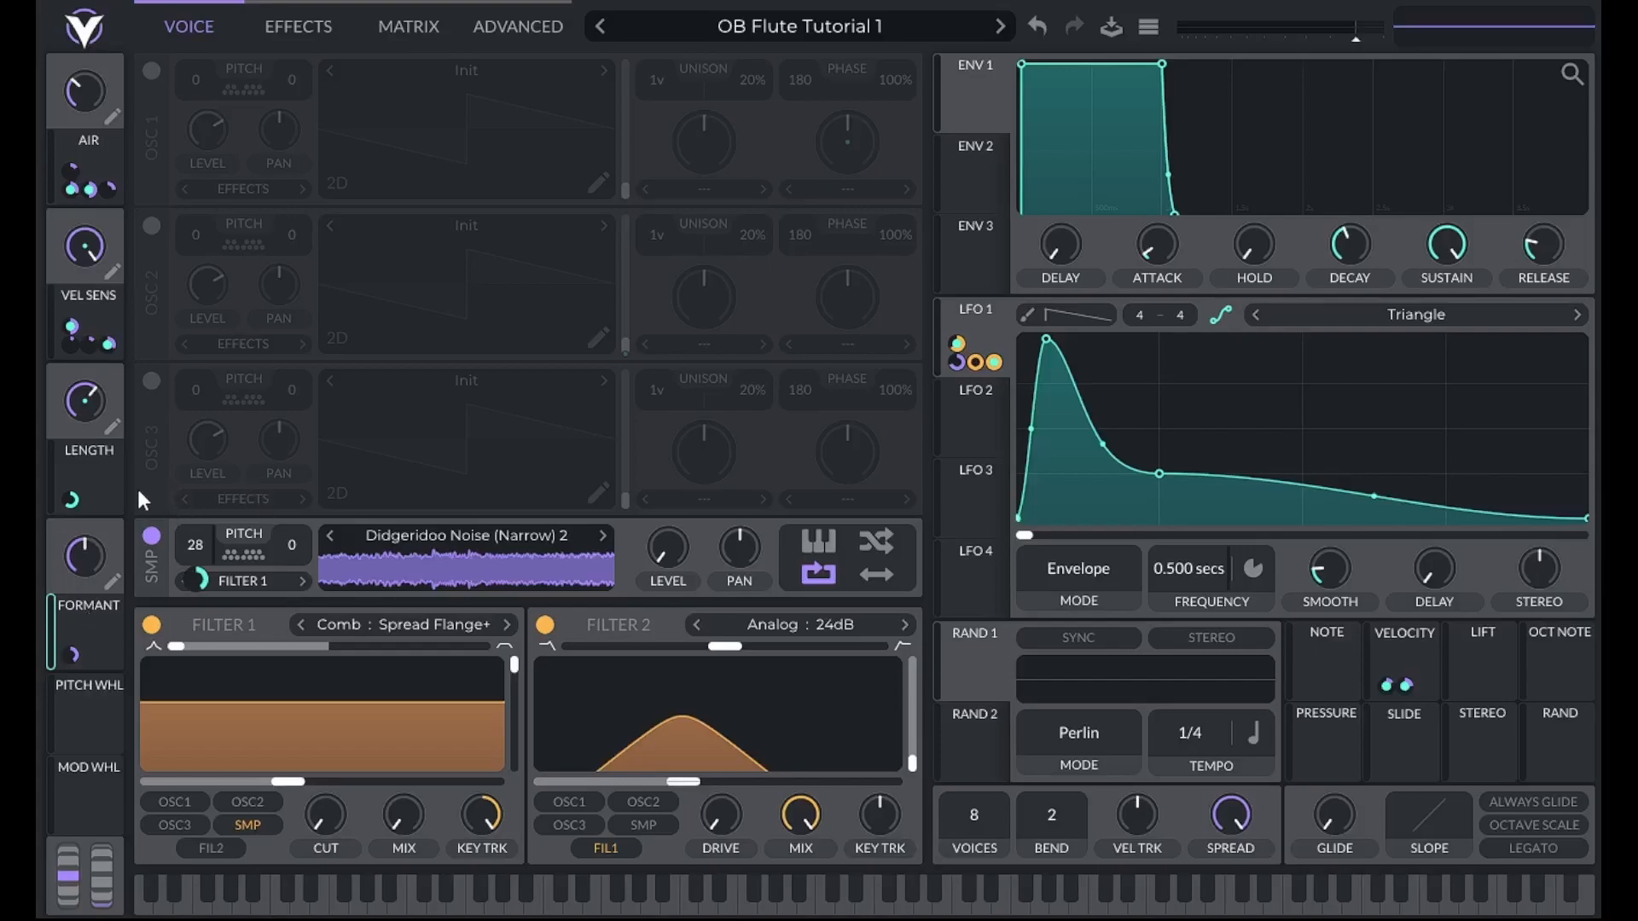
# Enable the Reverb effect and raise its Time value
pyautogui.click(277, 34)
pyautogui.click(177, 802)
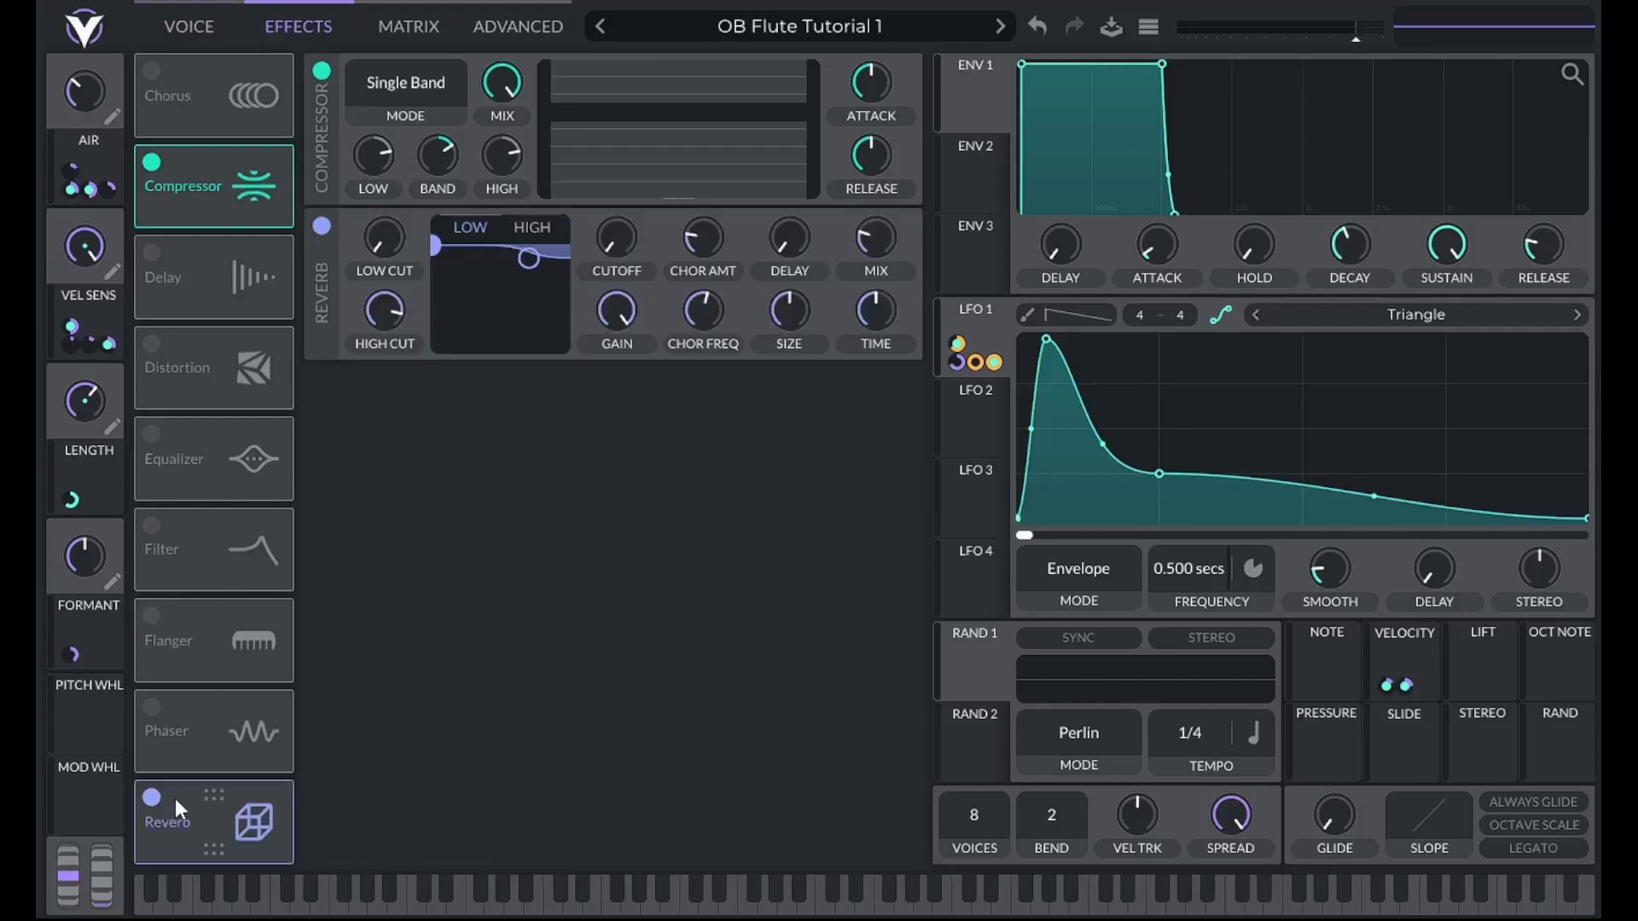
pyautogui.rightClick(877, 315)
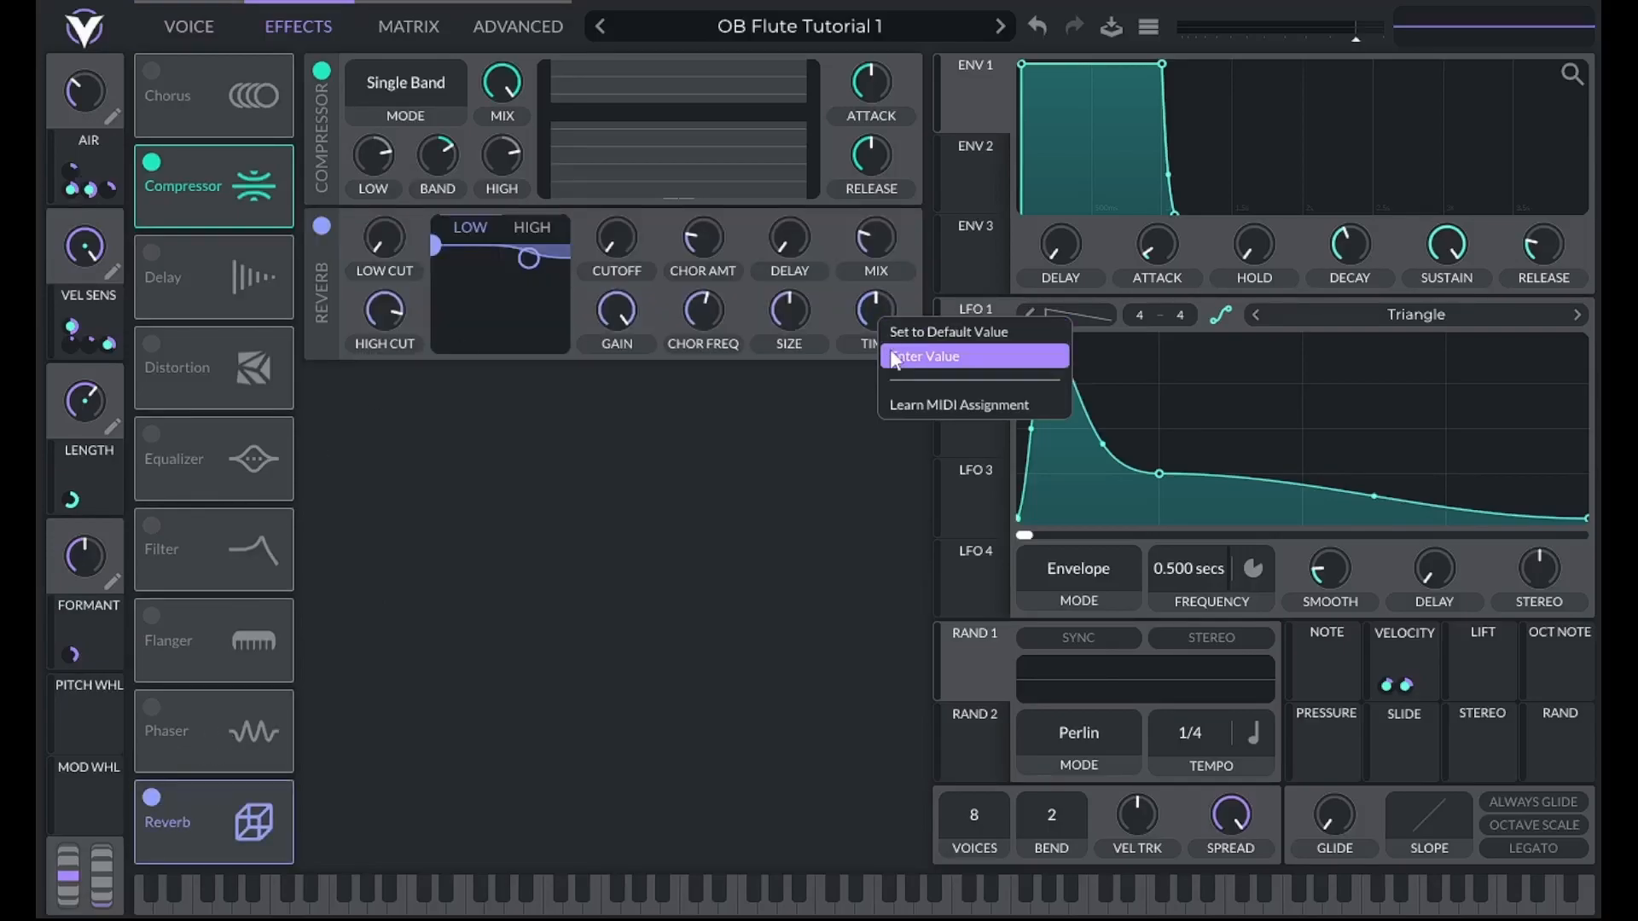
pyautogui.click(891, 354)
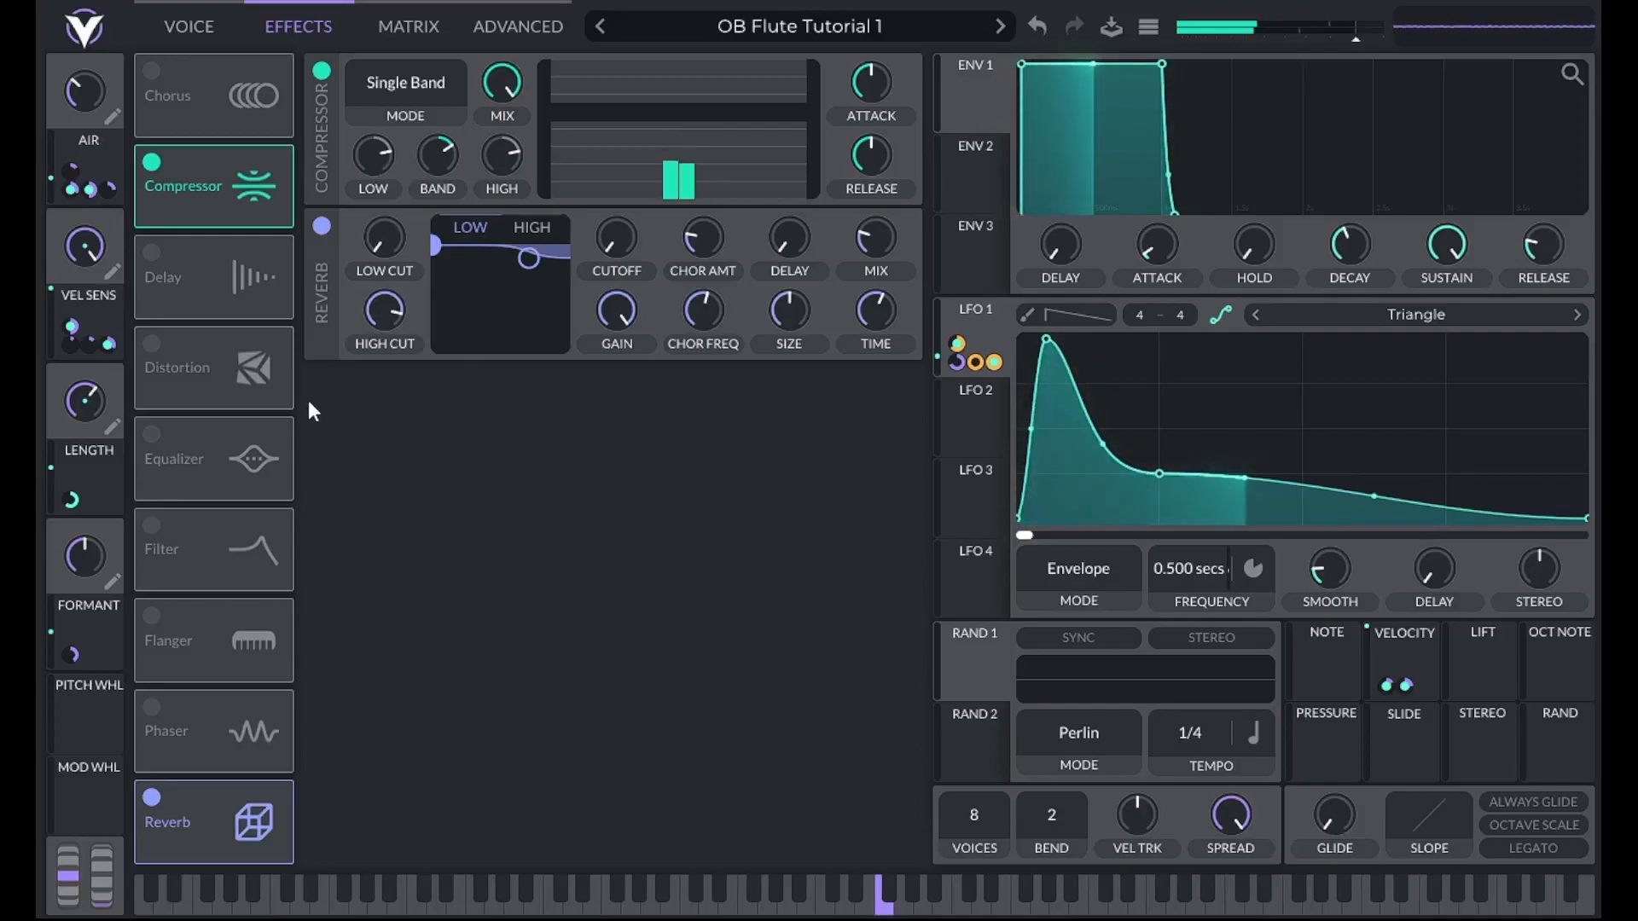
# Raise LFO 1's middle point to full level, adjust the points along its top edge, and readjust the LENGTH macro
pyautogui.moveTo(78, 433)
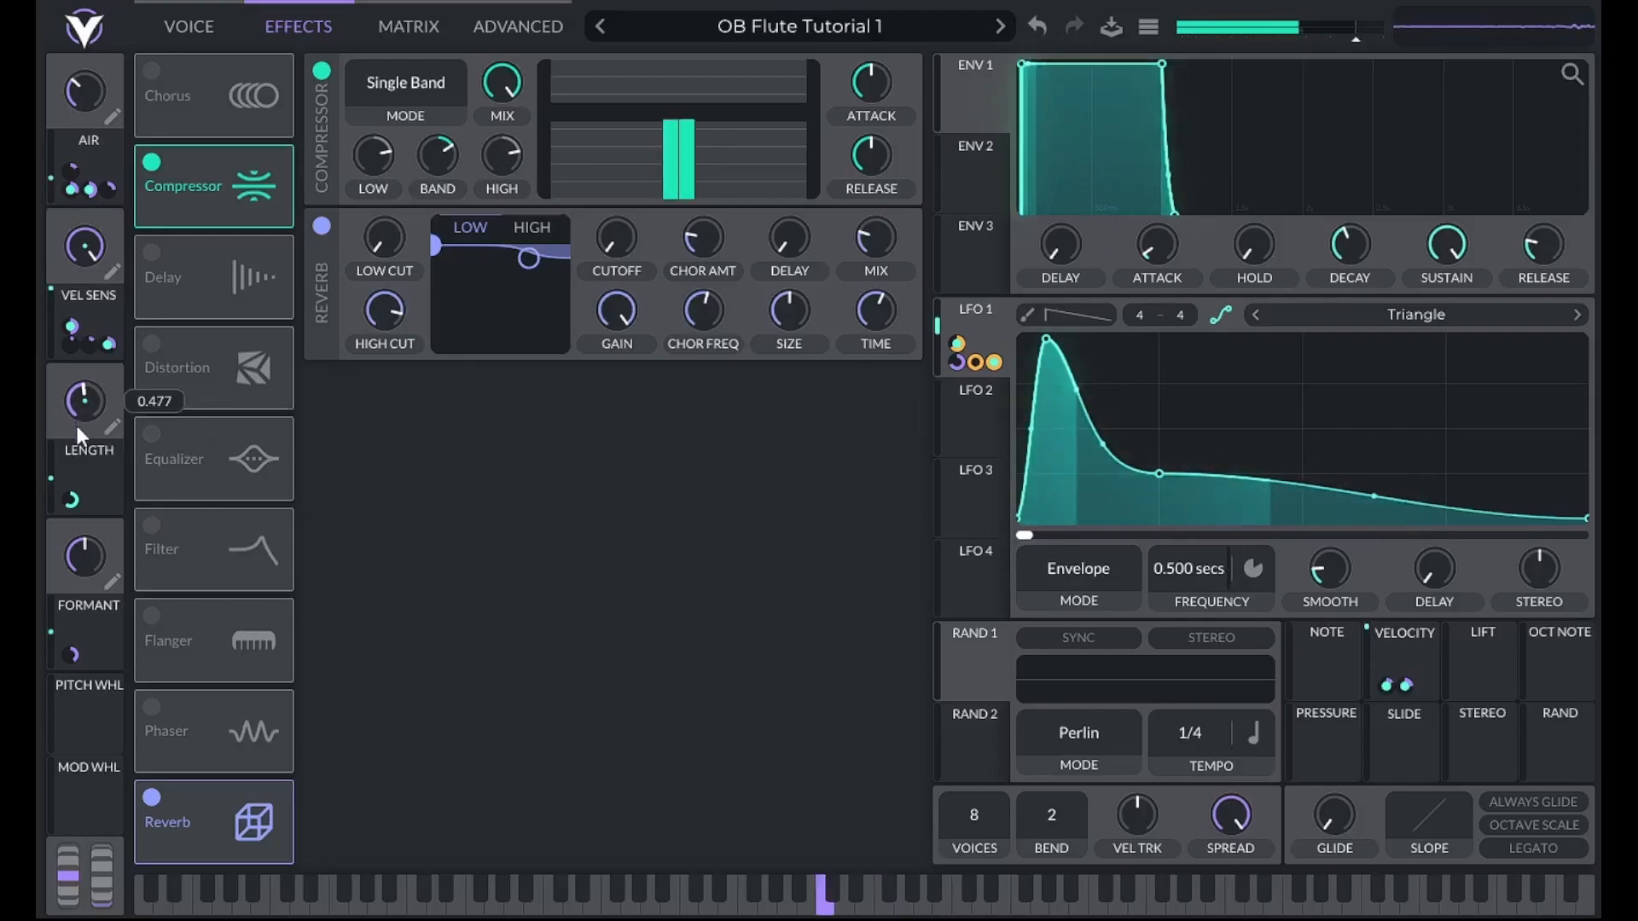
pyautogui.moveTo(76, 425)
pyautogui.mouseDown()
pyautogui.moveTo(87, 368)
pyautogui.moveTo(77, 427)
pyautogui.mouseUp()
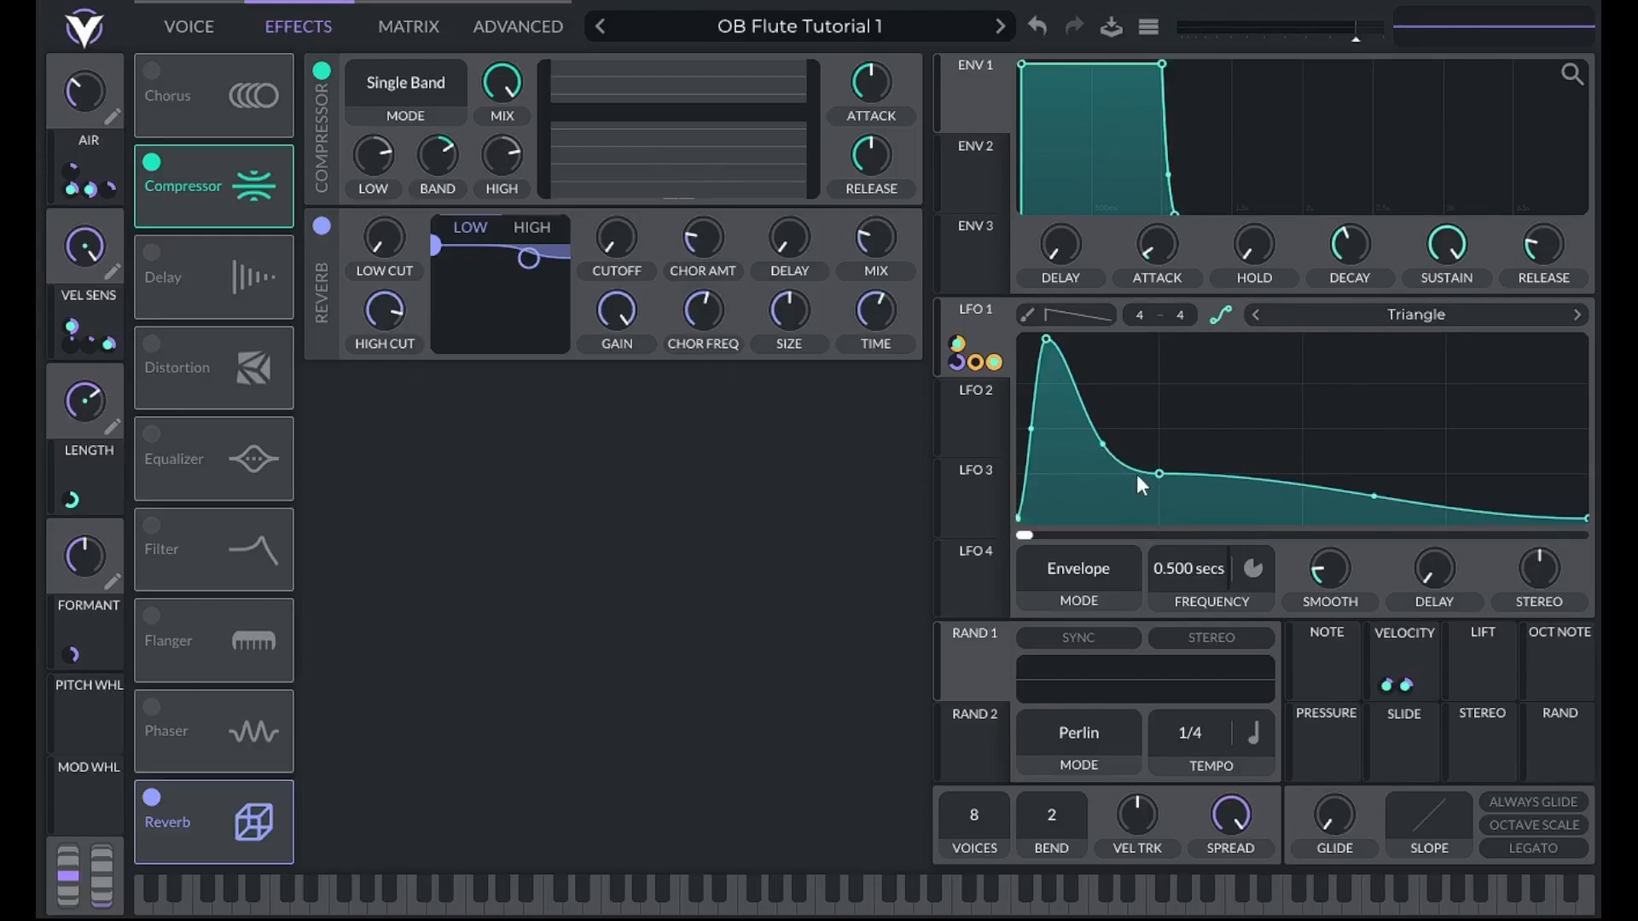
pyautogui.moveTo(1159, 474); pyautogui.dragTo(1160, 339)
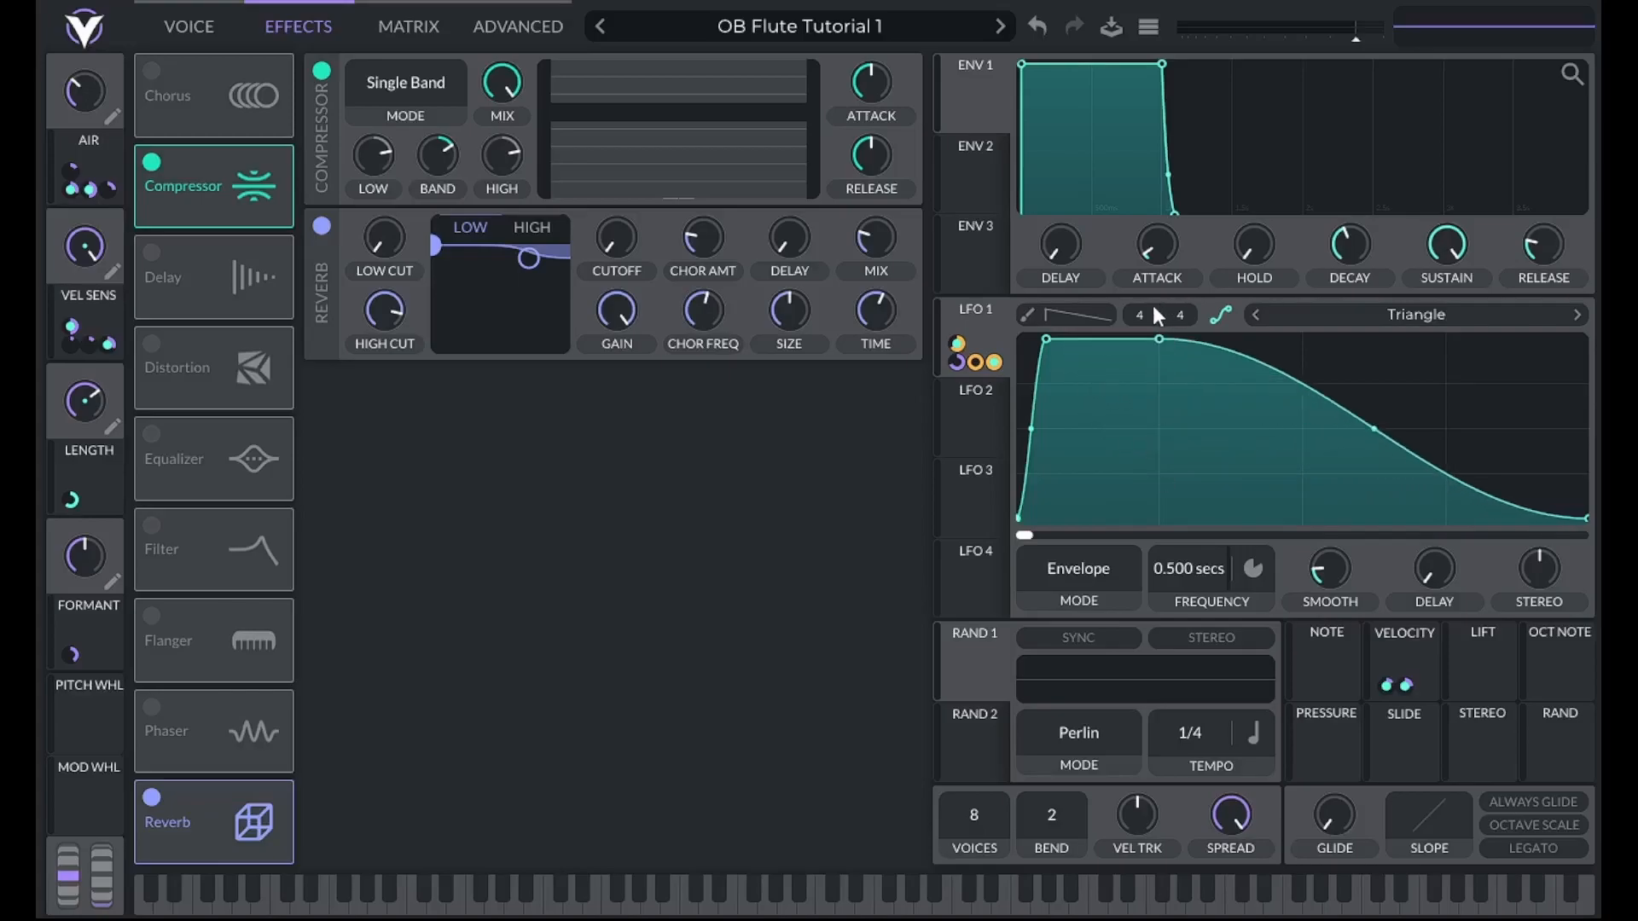
pyautogui.moveTo(1056, 339); pyautogui.dragTo(1197, 340)
pyautogui.moveTo(95, 393); pyautogui.dragTo(97, 411)
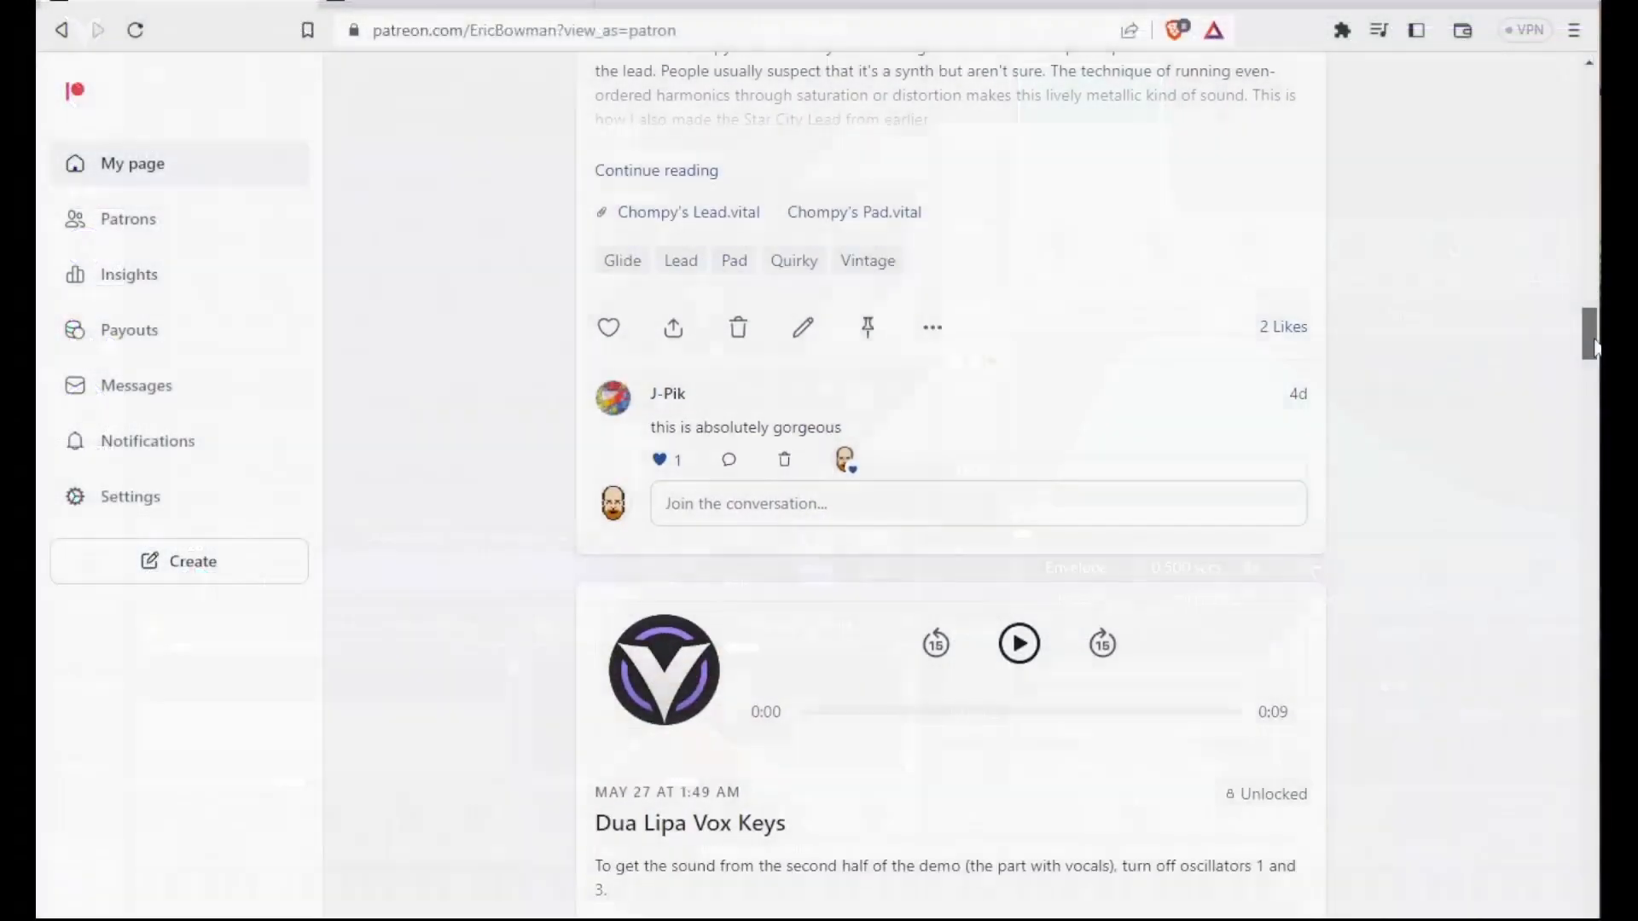
# Switch to the Patreon page in the browser and look through its Vital preset posts
pyautogui.moveTo(1592, 346); pyautogui.dragTo(1595, 915)
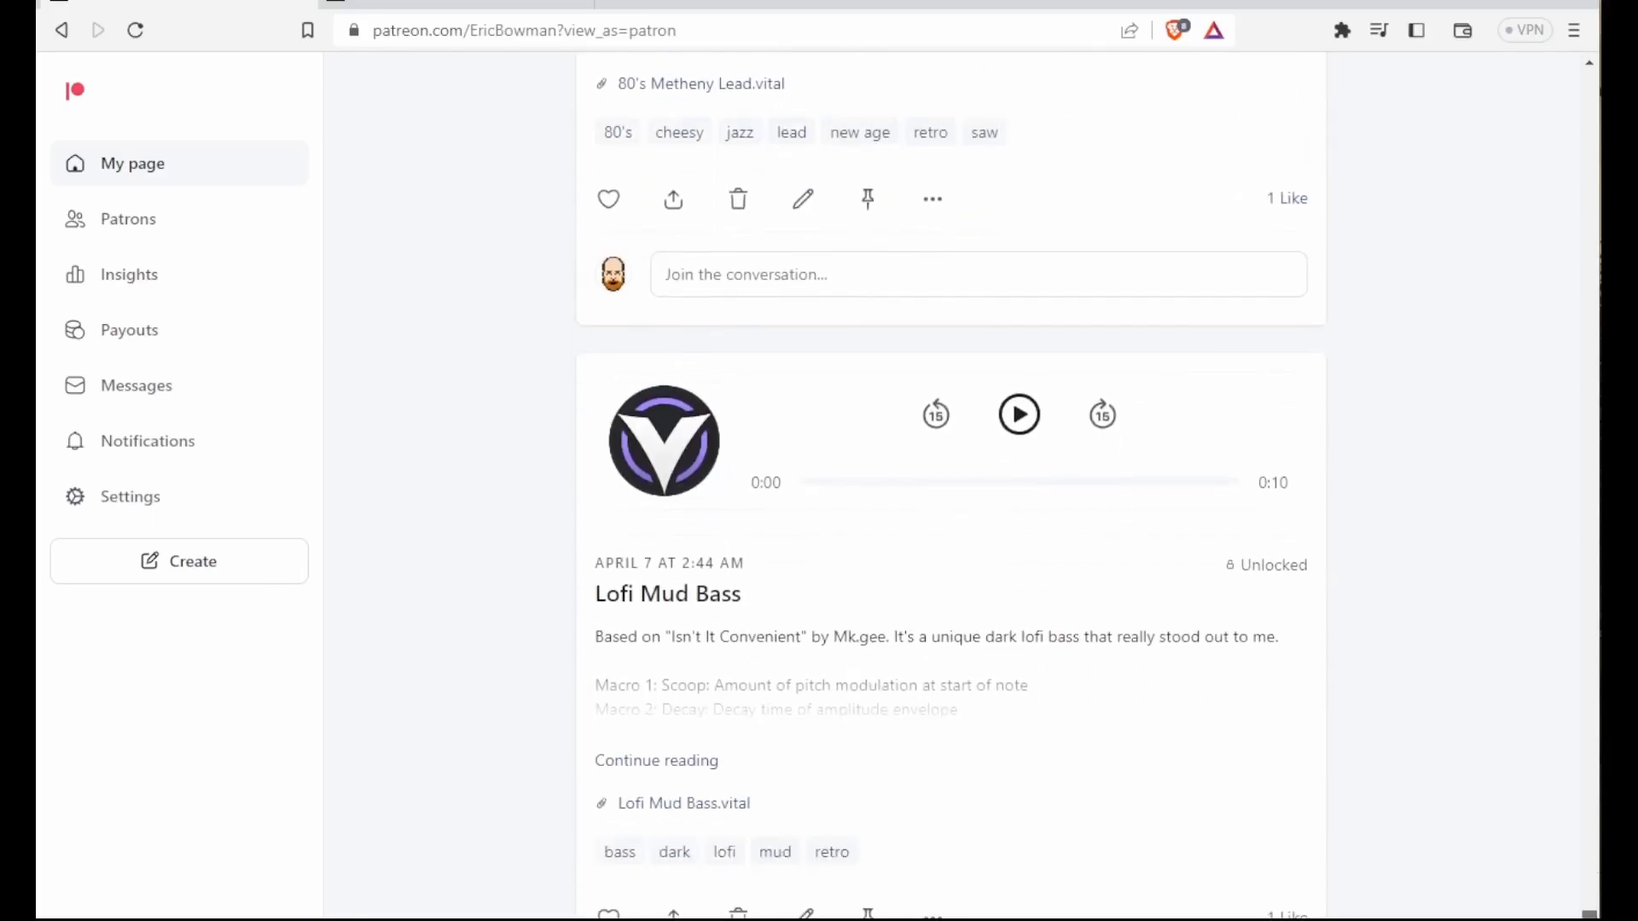